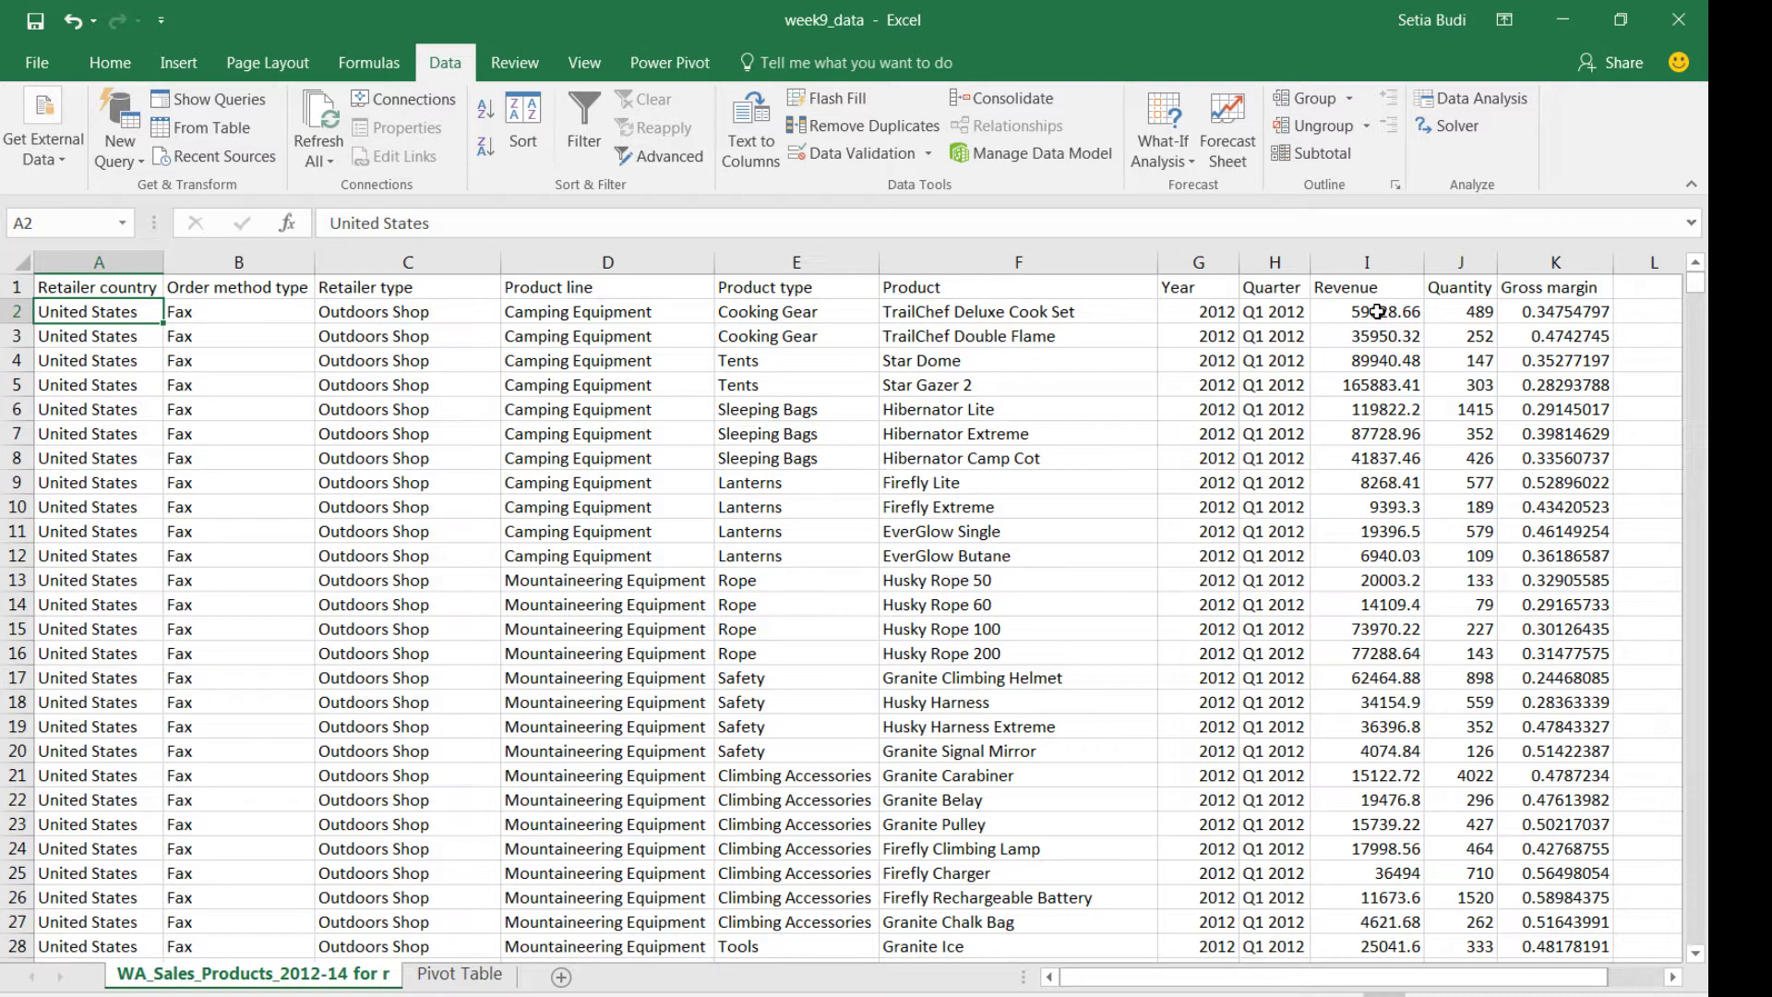
- Inspect the Revenue values in I2, I9 and I4, then select all of column I
left_click(1377, 312)
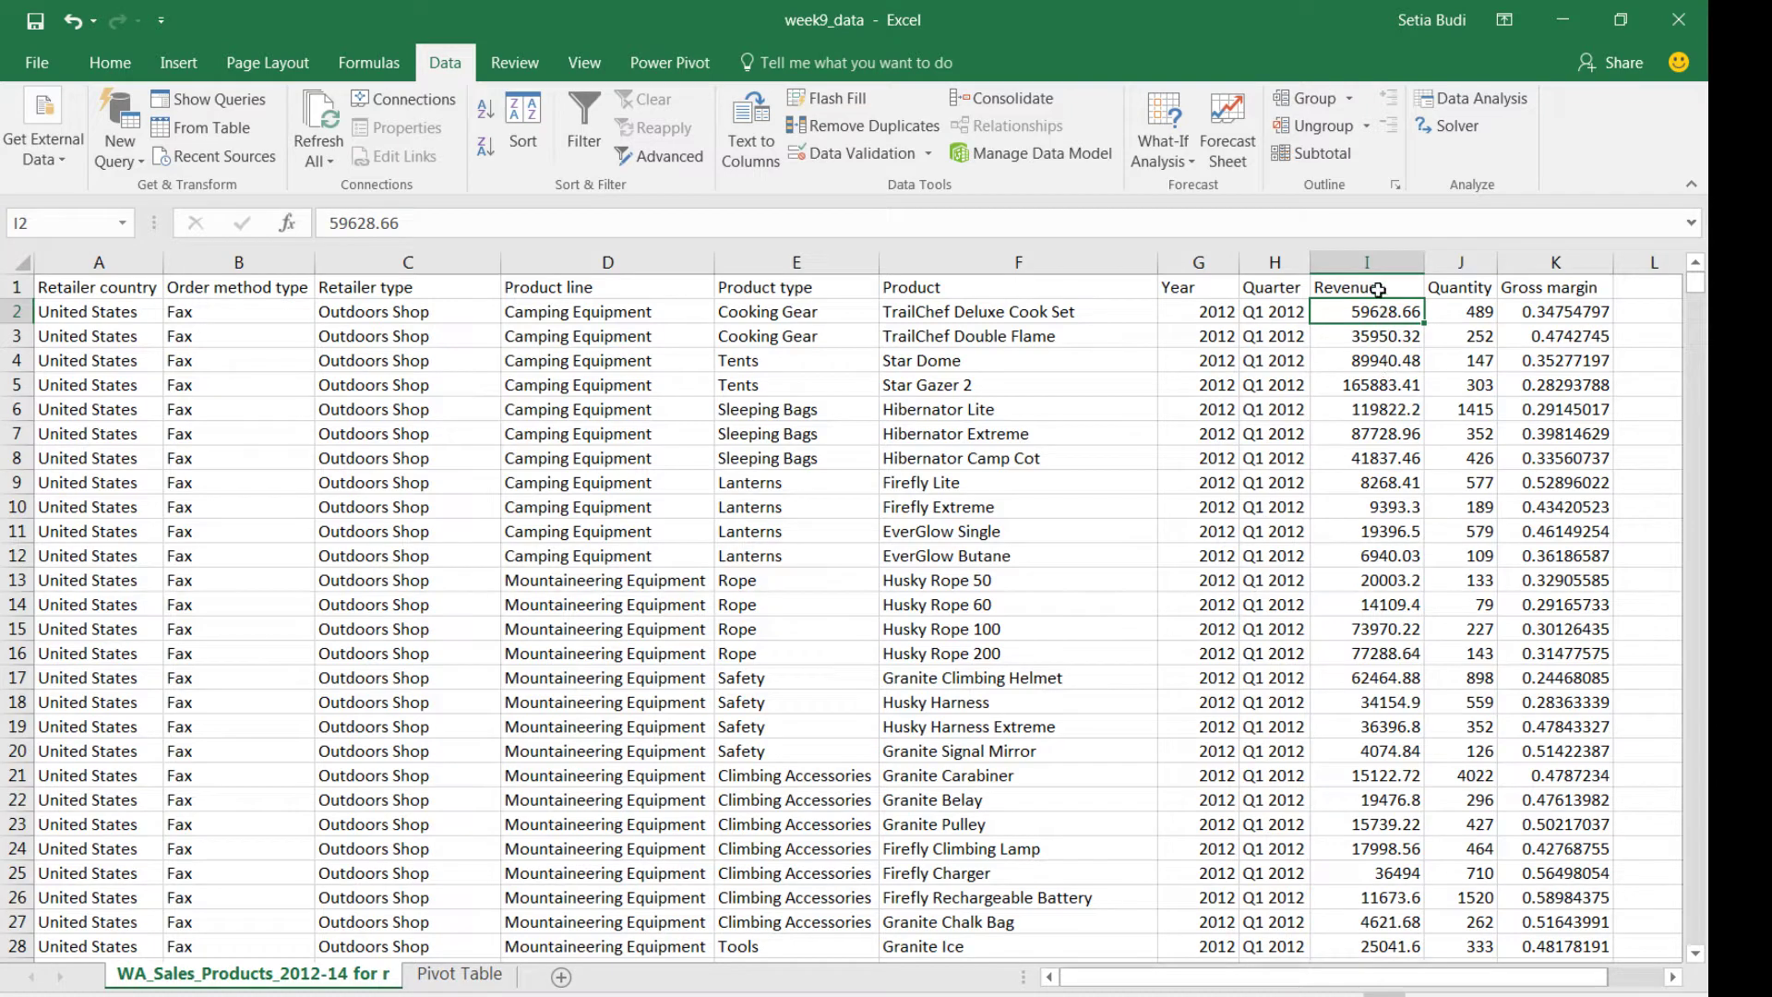
left_click(1383, 486)
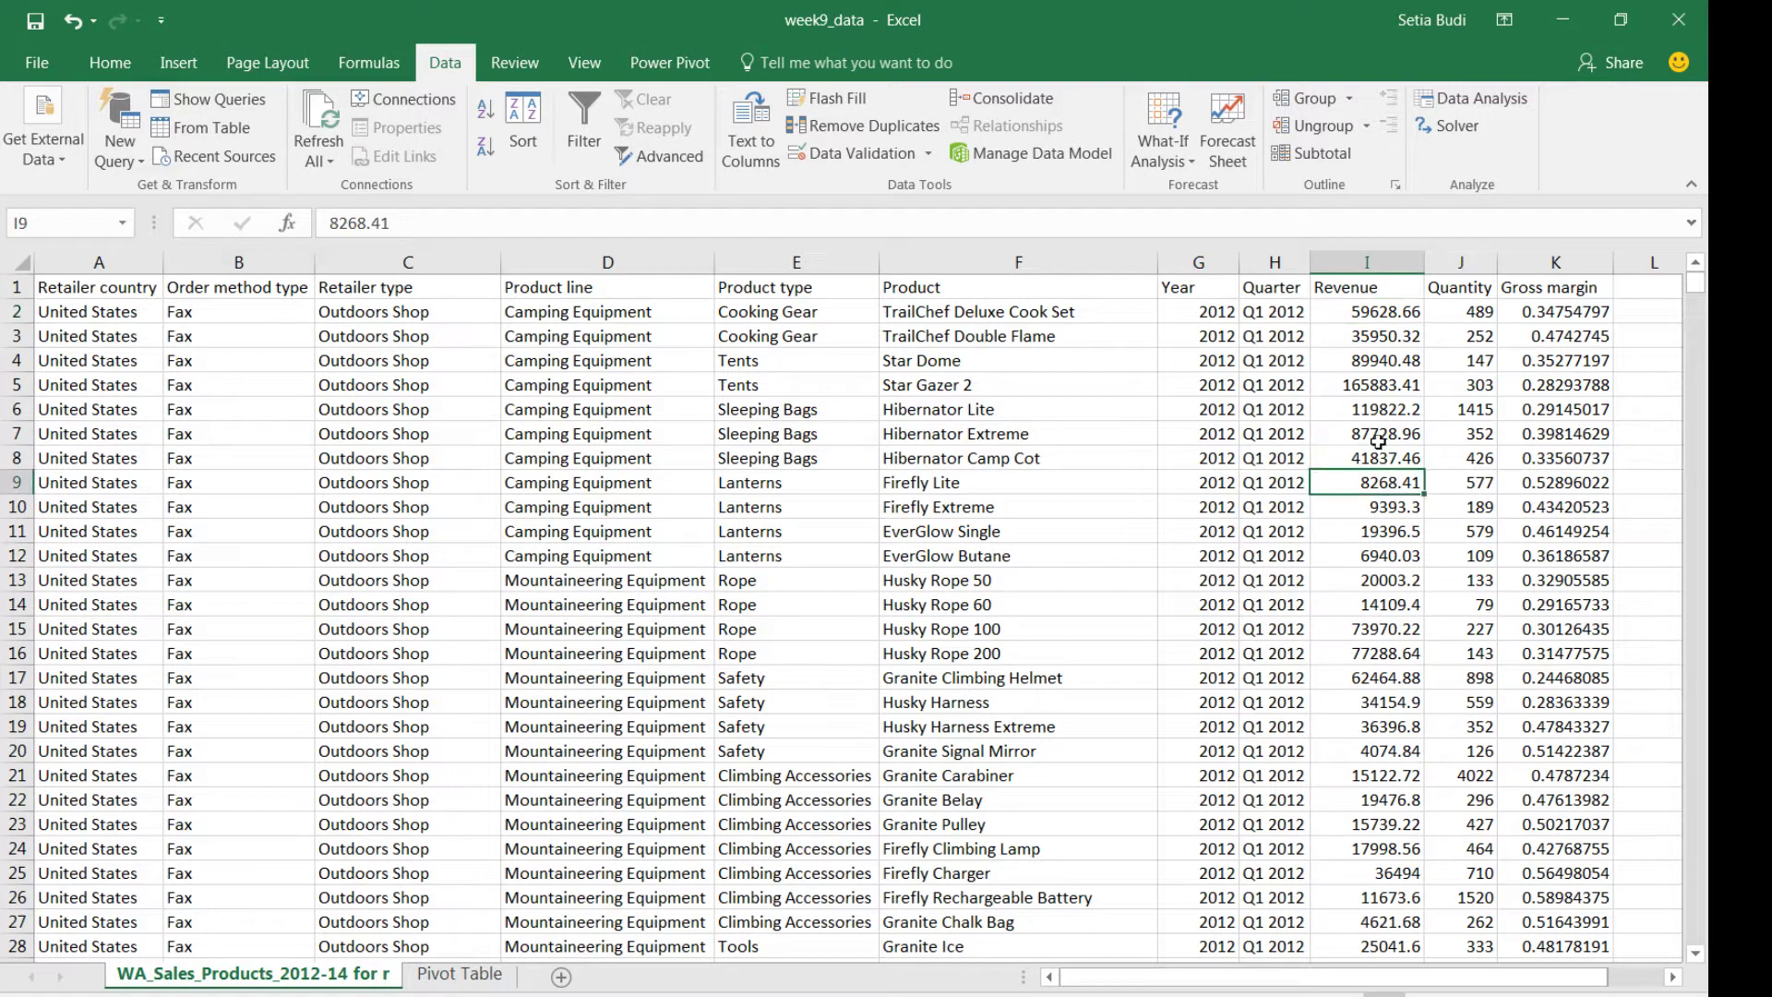
left_click(1378, 314)
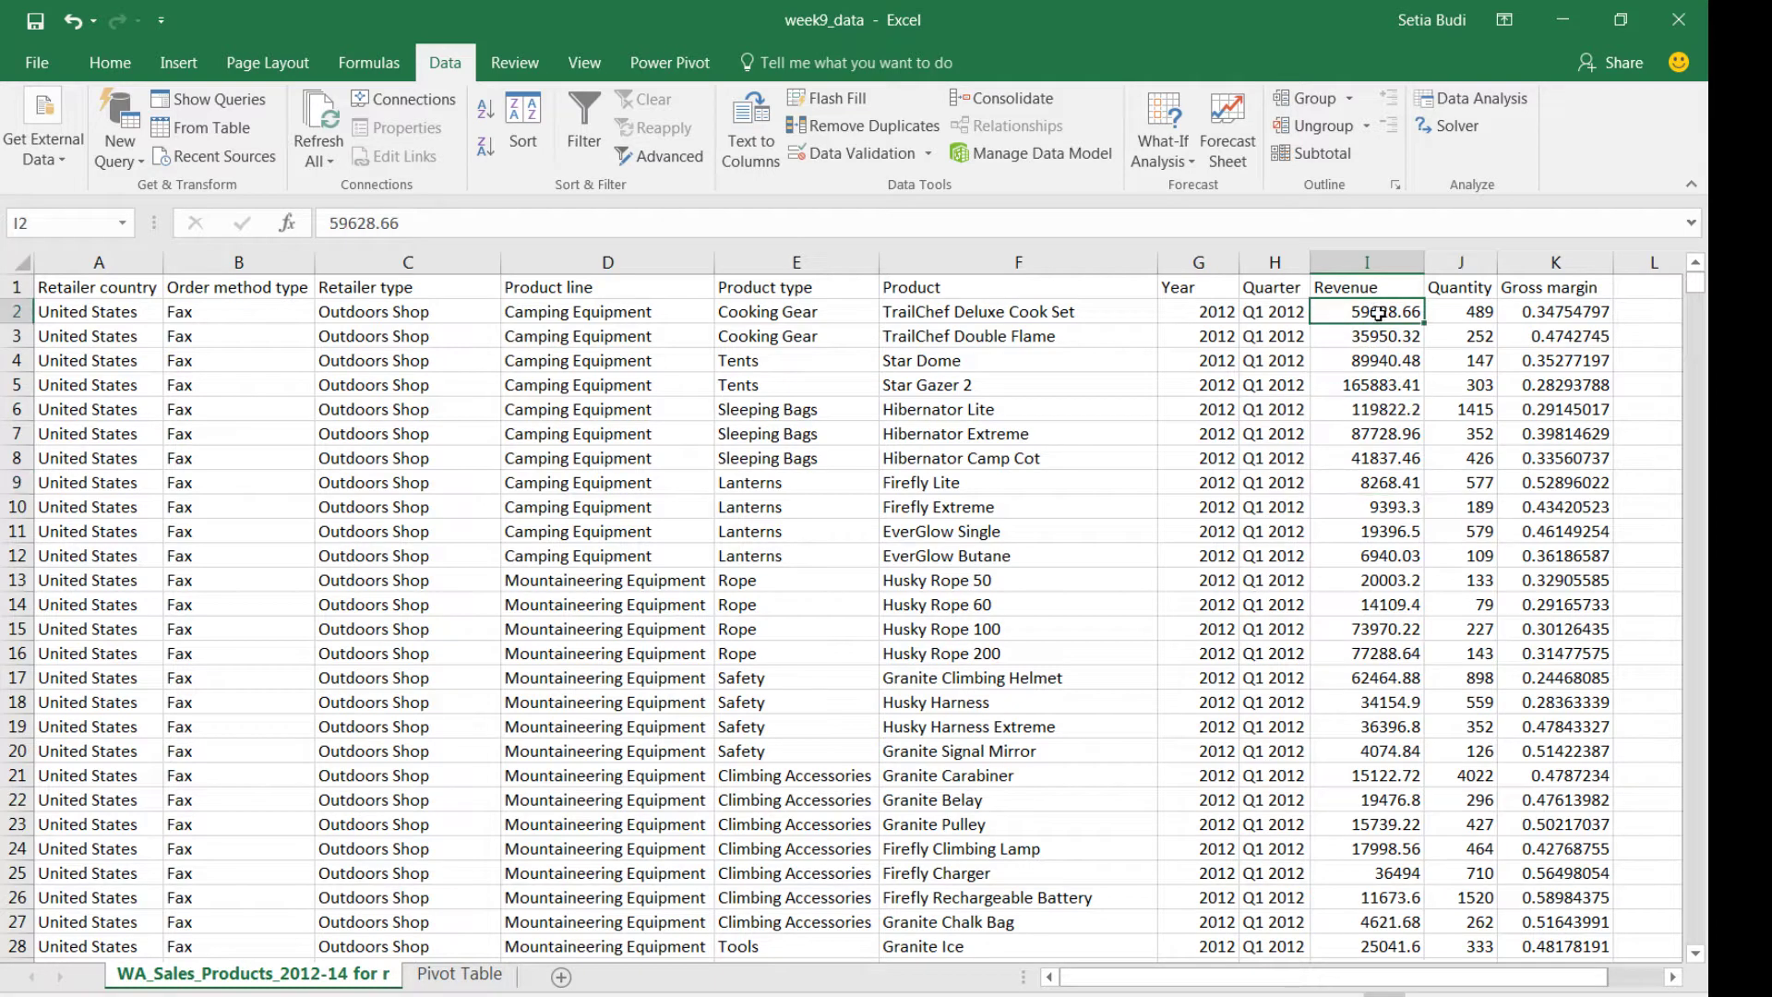
left_click(1384, 365)
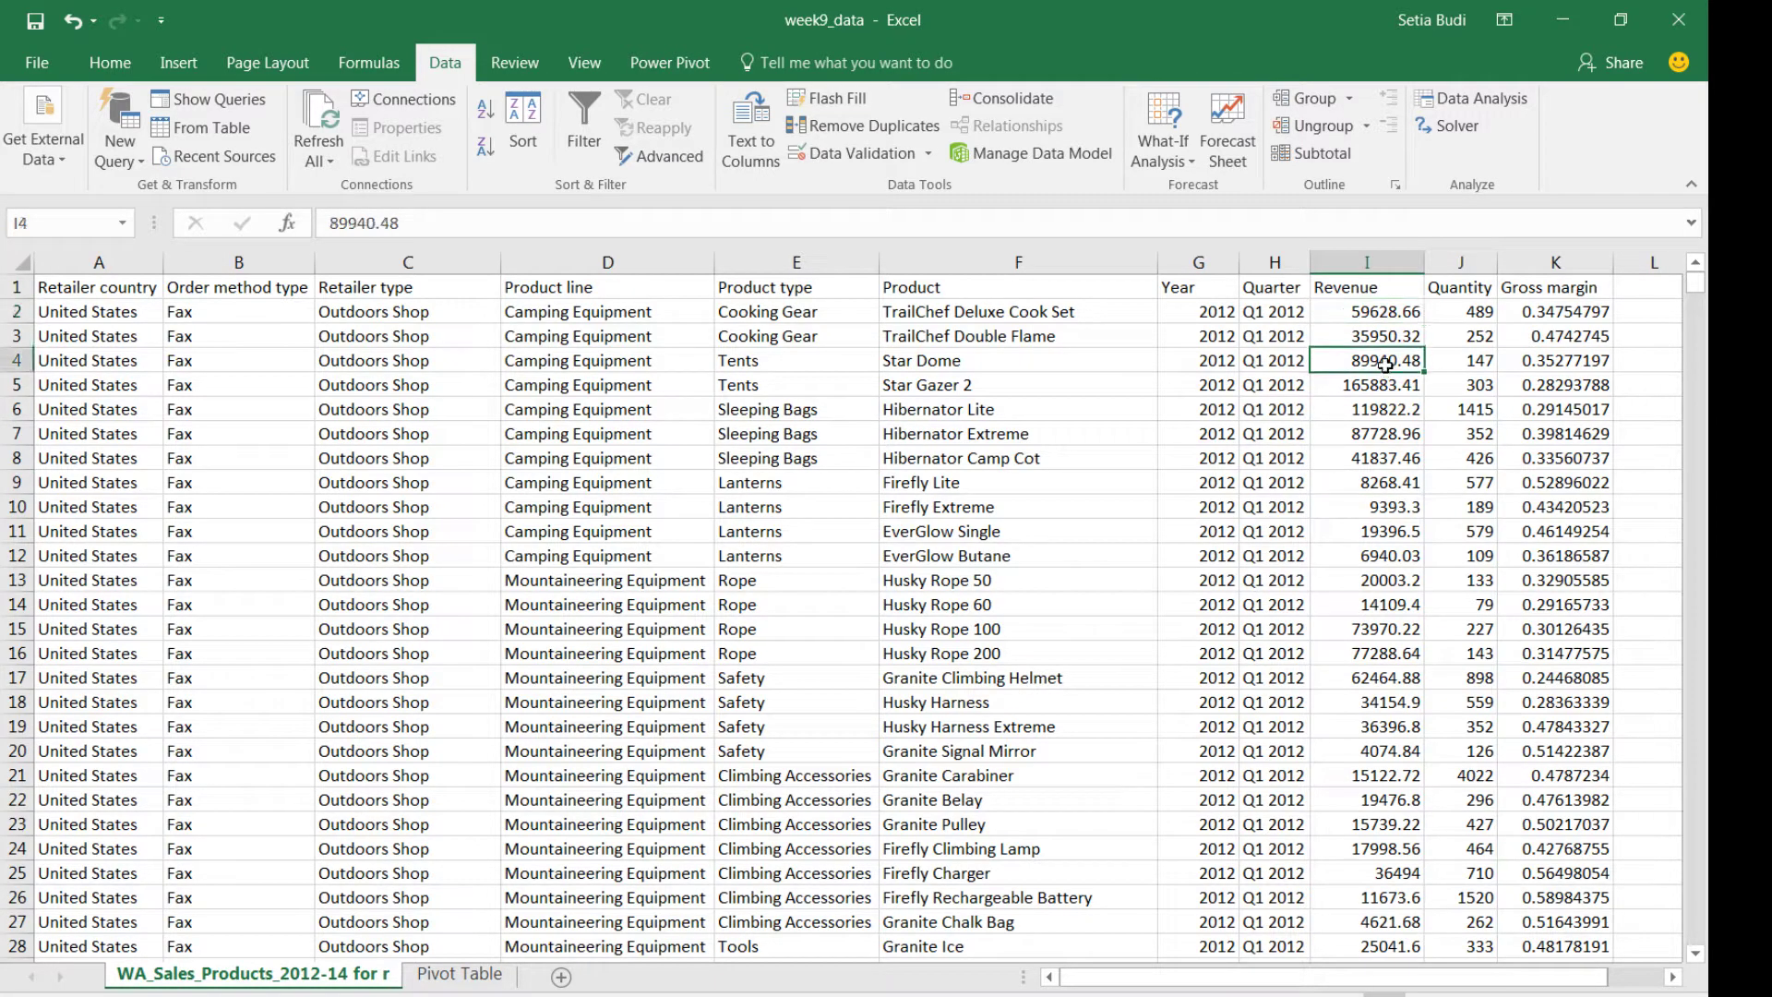
left_click(1374, 314)
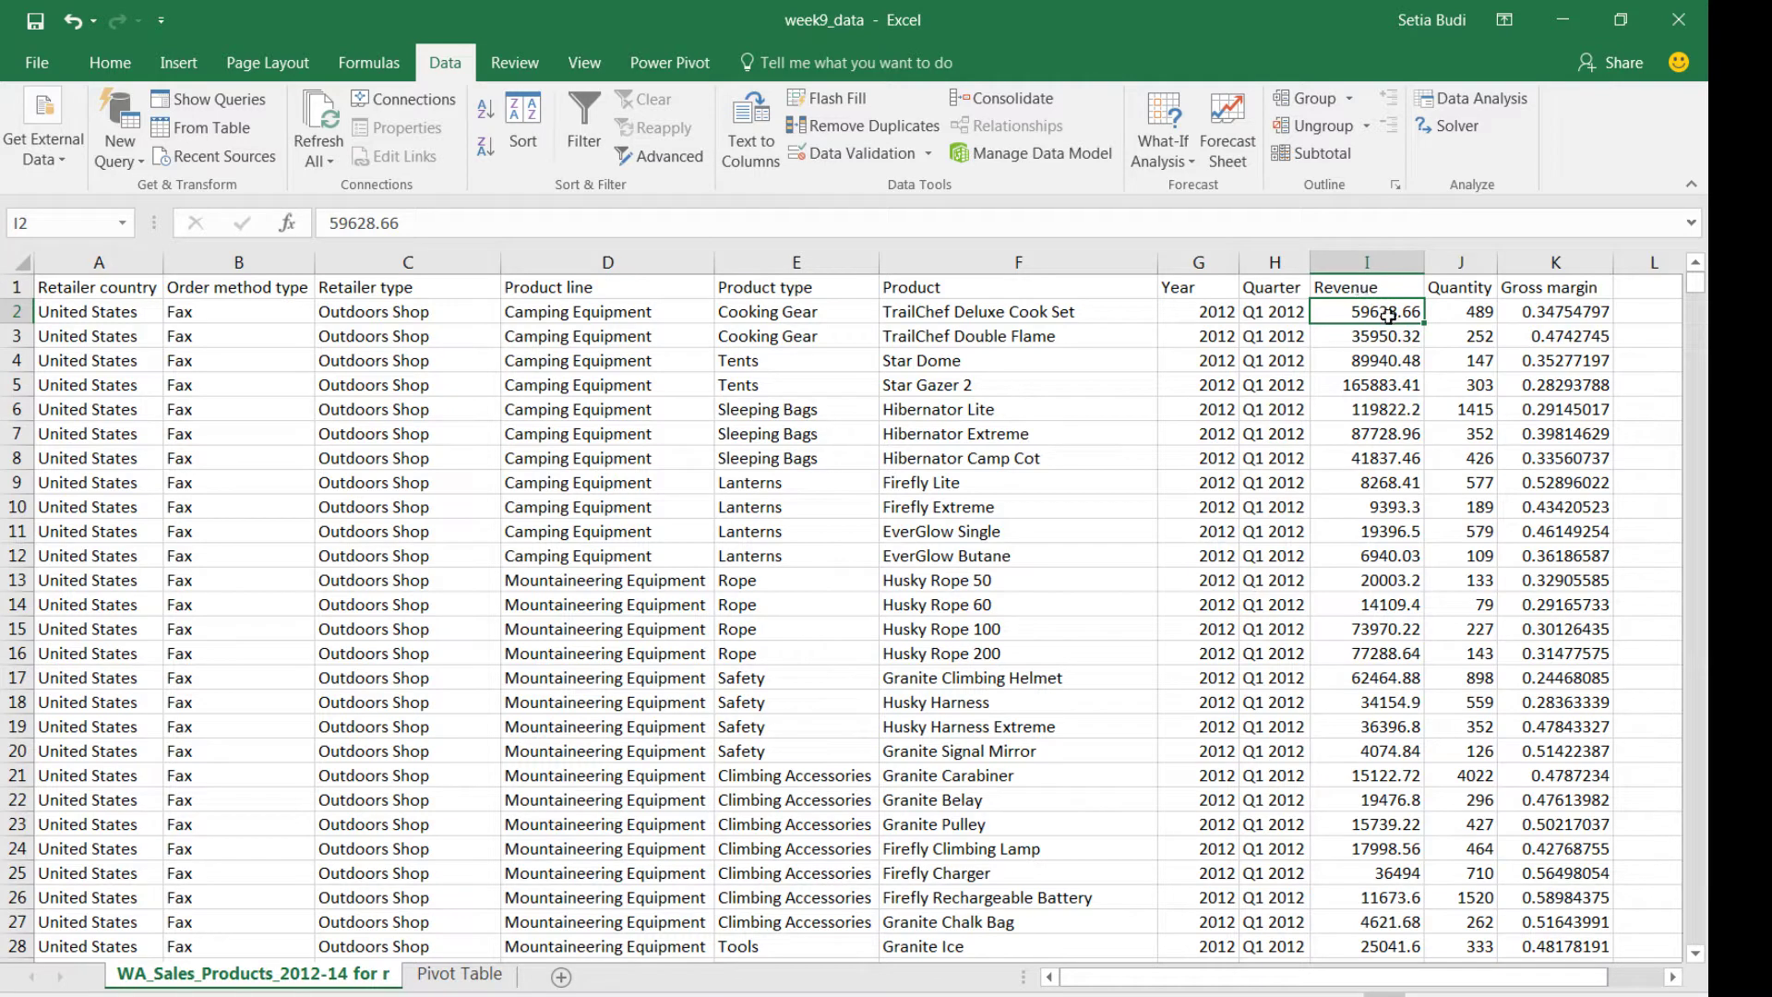
left_click(1391, 258)
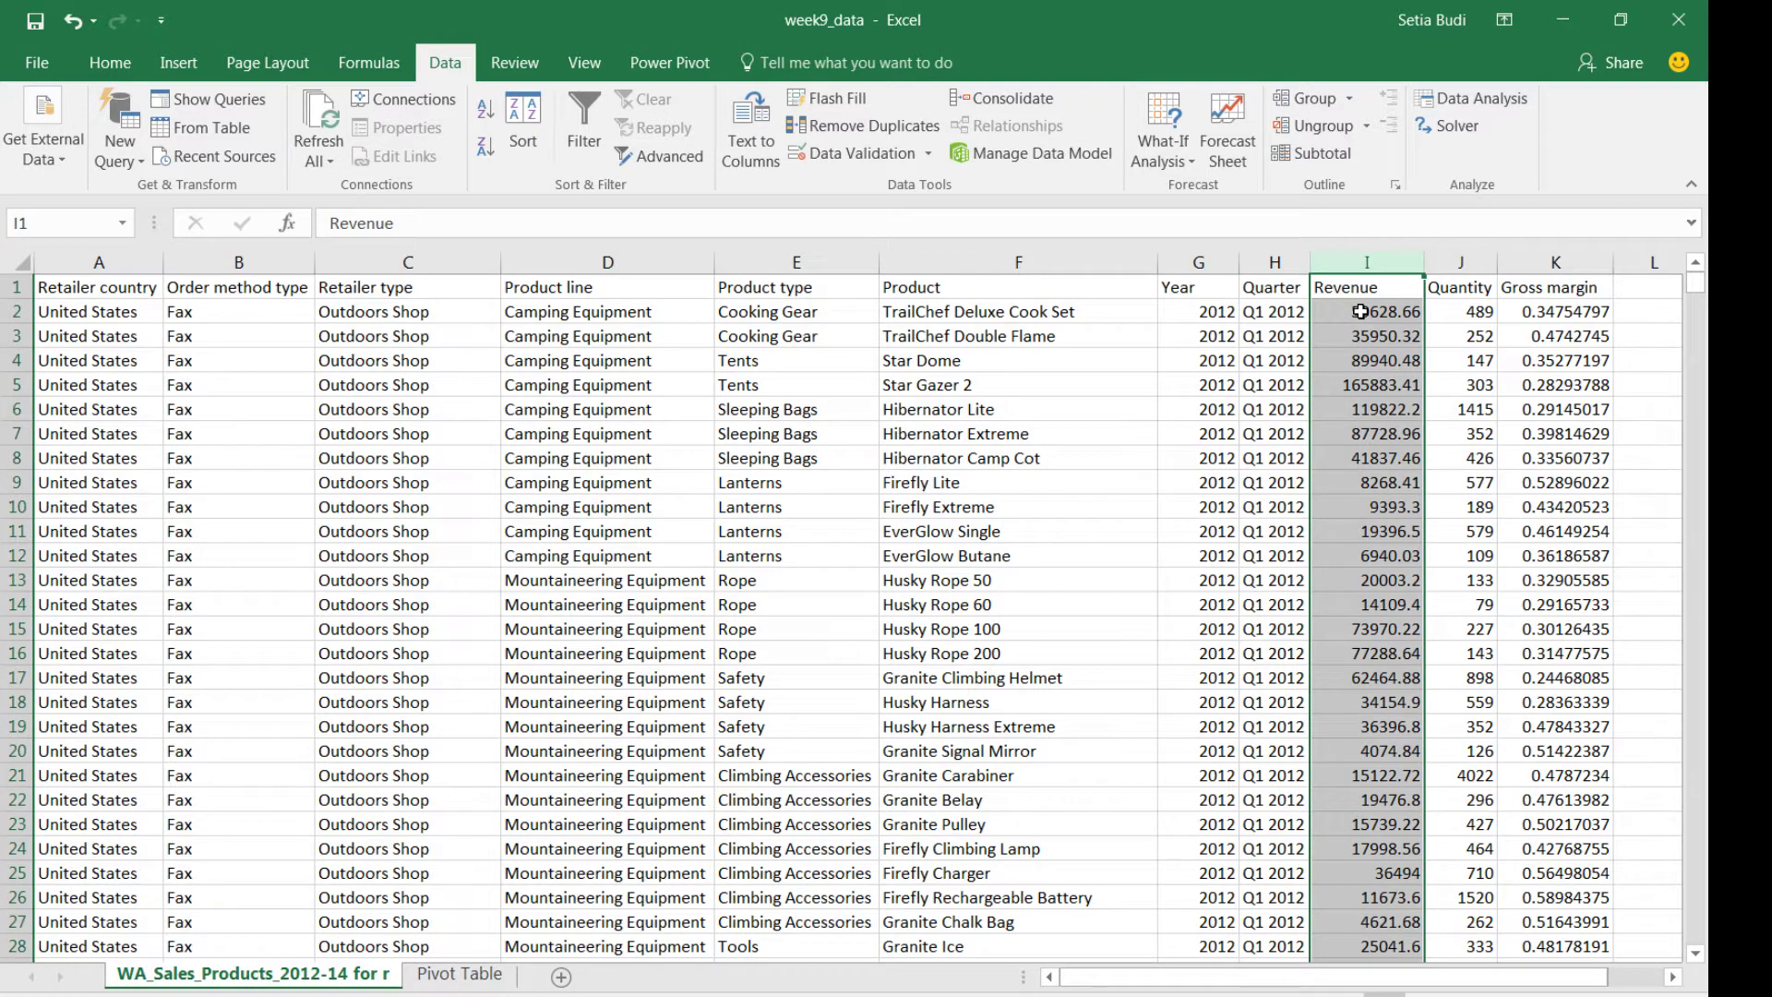
- Format the Revenue column I as Currency with two decimals
right_click(1383, 369)
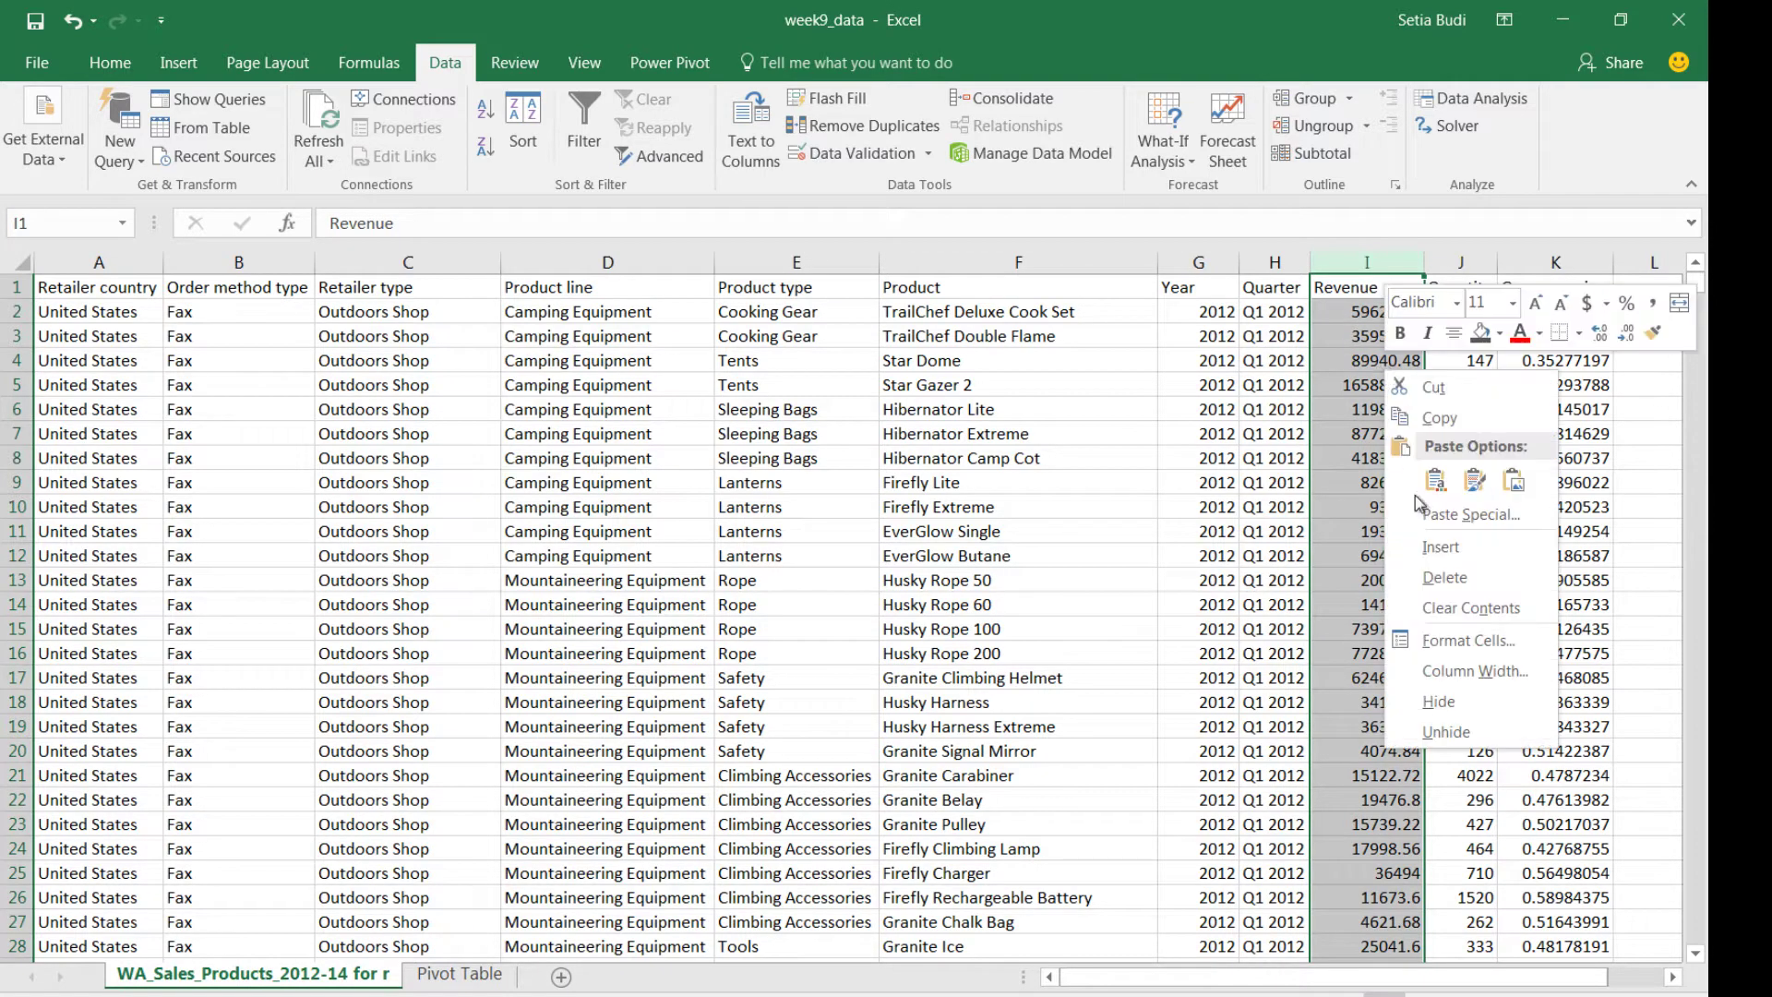
left_click(1499, 643)
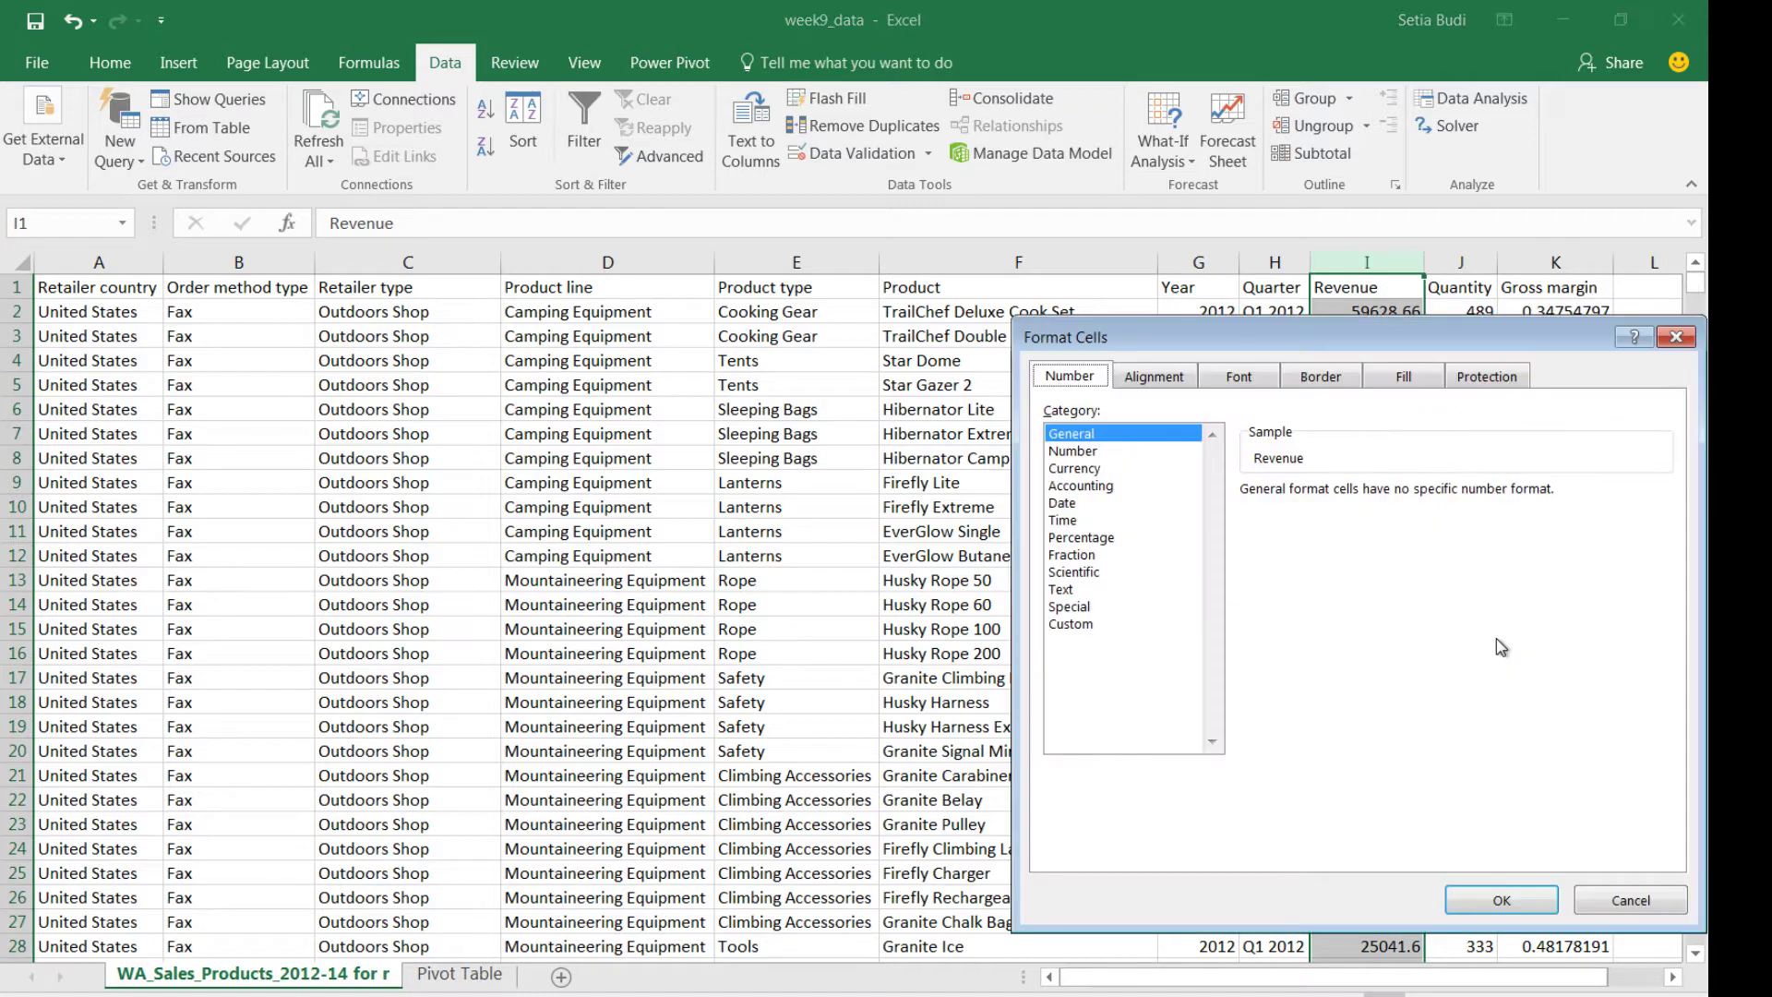
left_click(1103, 470)
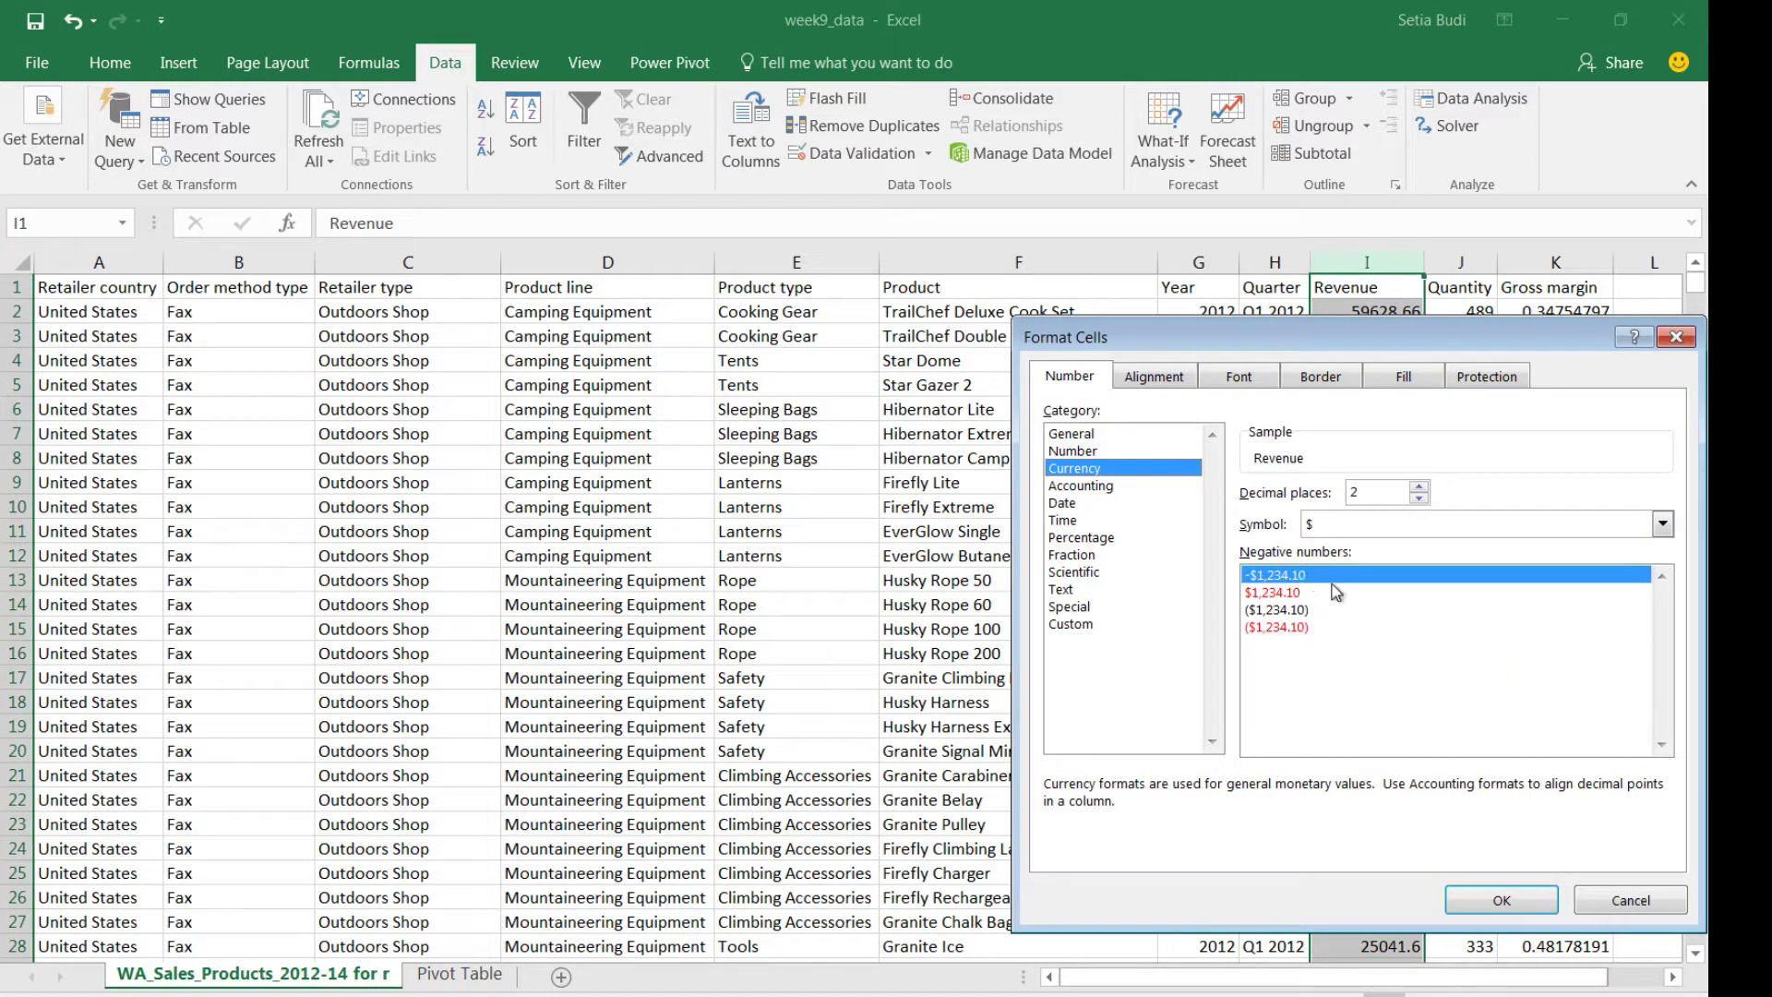
left_click(1513, 900)
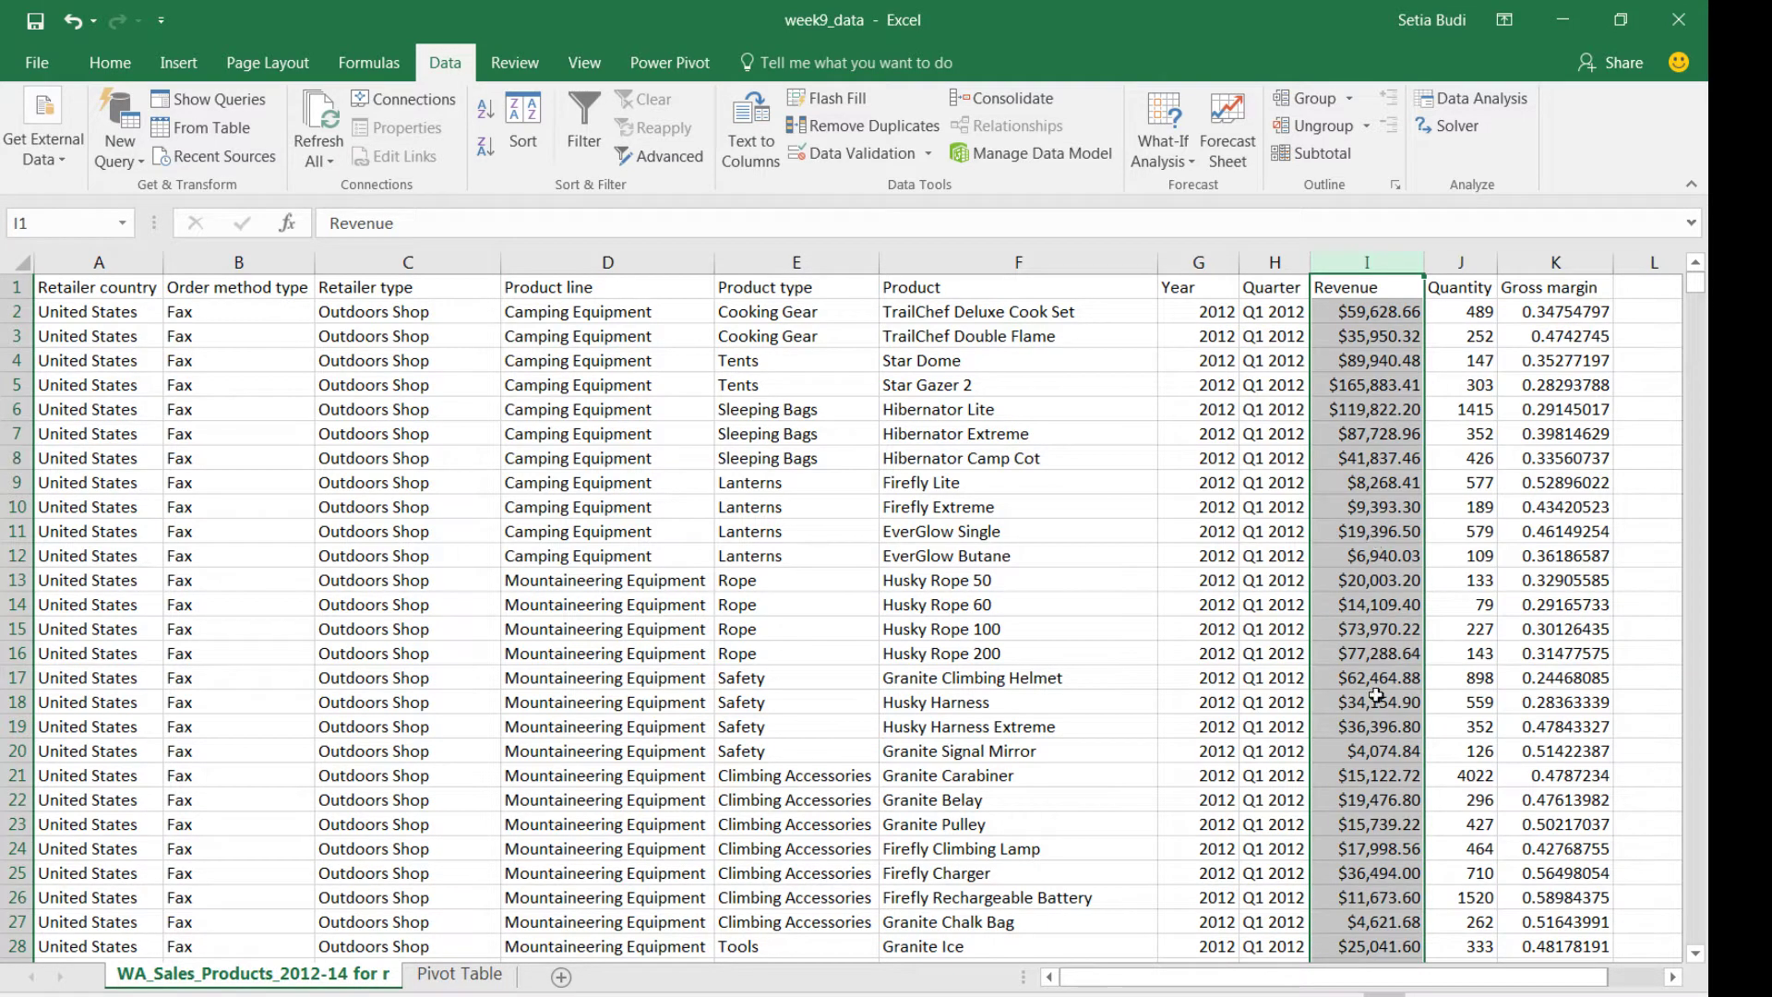
- Check the formatted Revenue values in I2 and I15, then return to cell A1
left_click(1392, 363)
left_click(1379, 312)
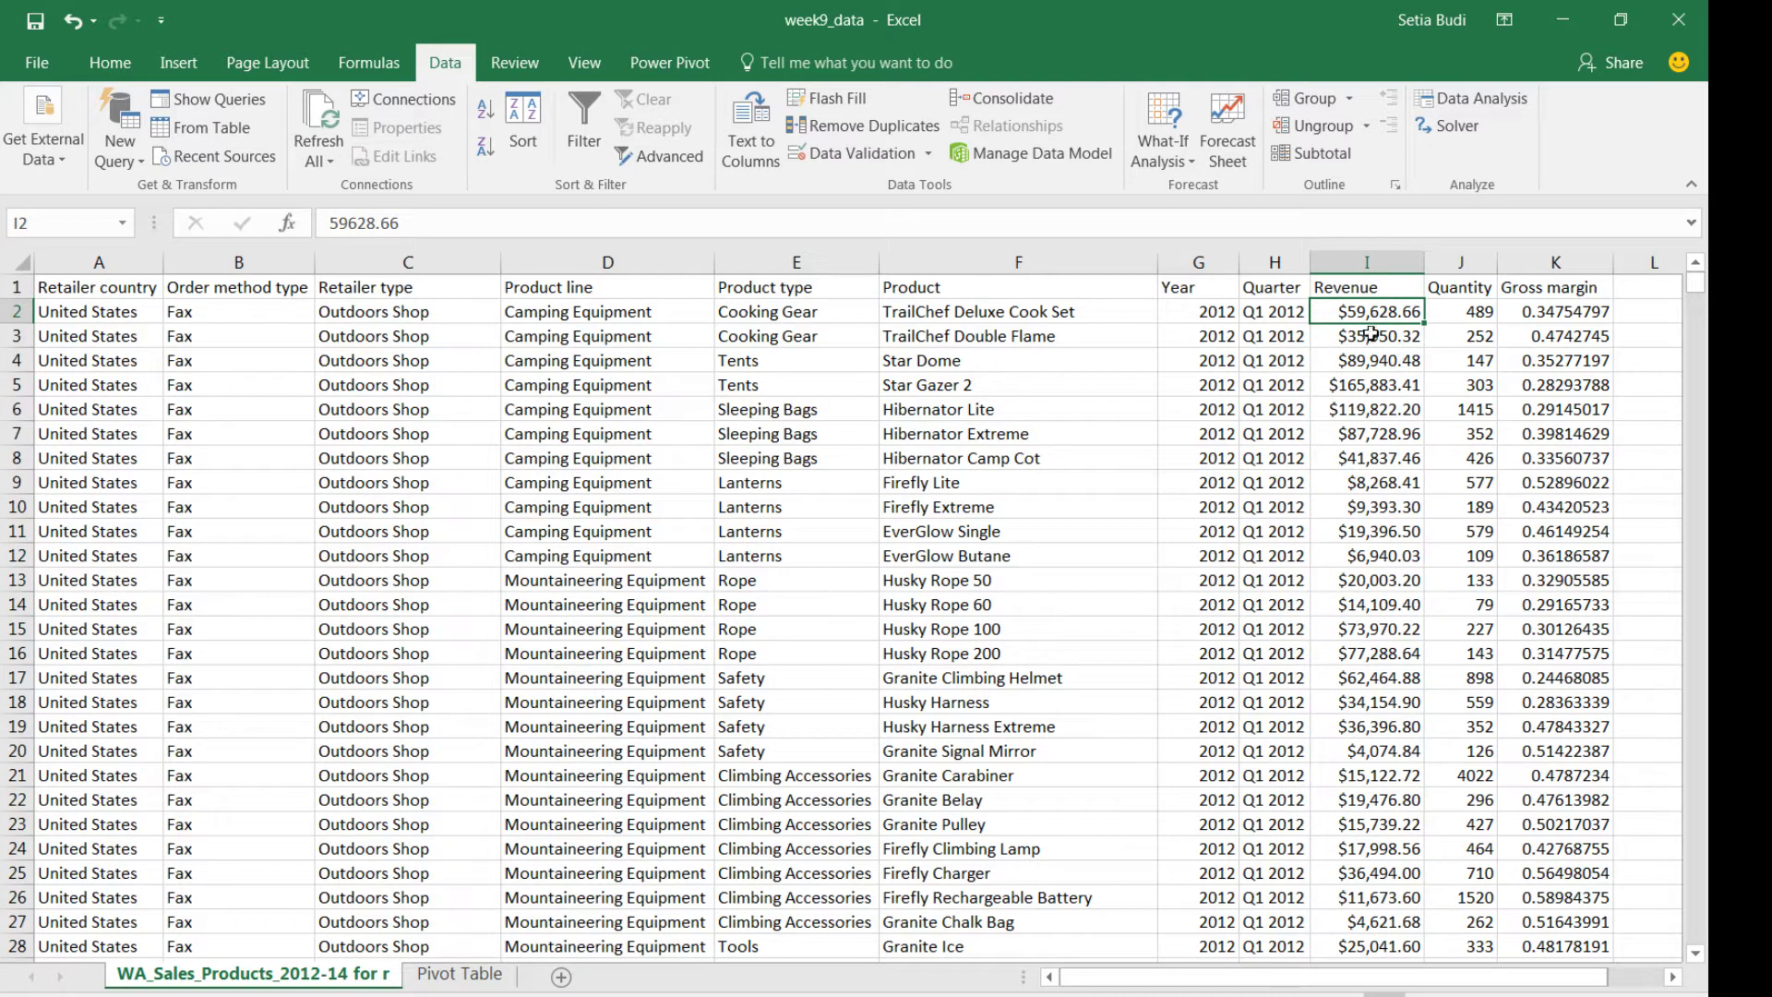
left_click(1384, 637)
left_click(1354, 292)
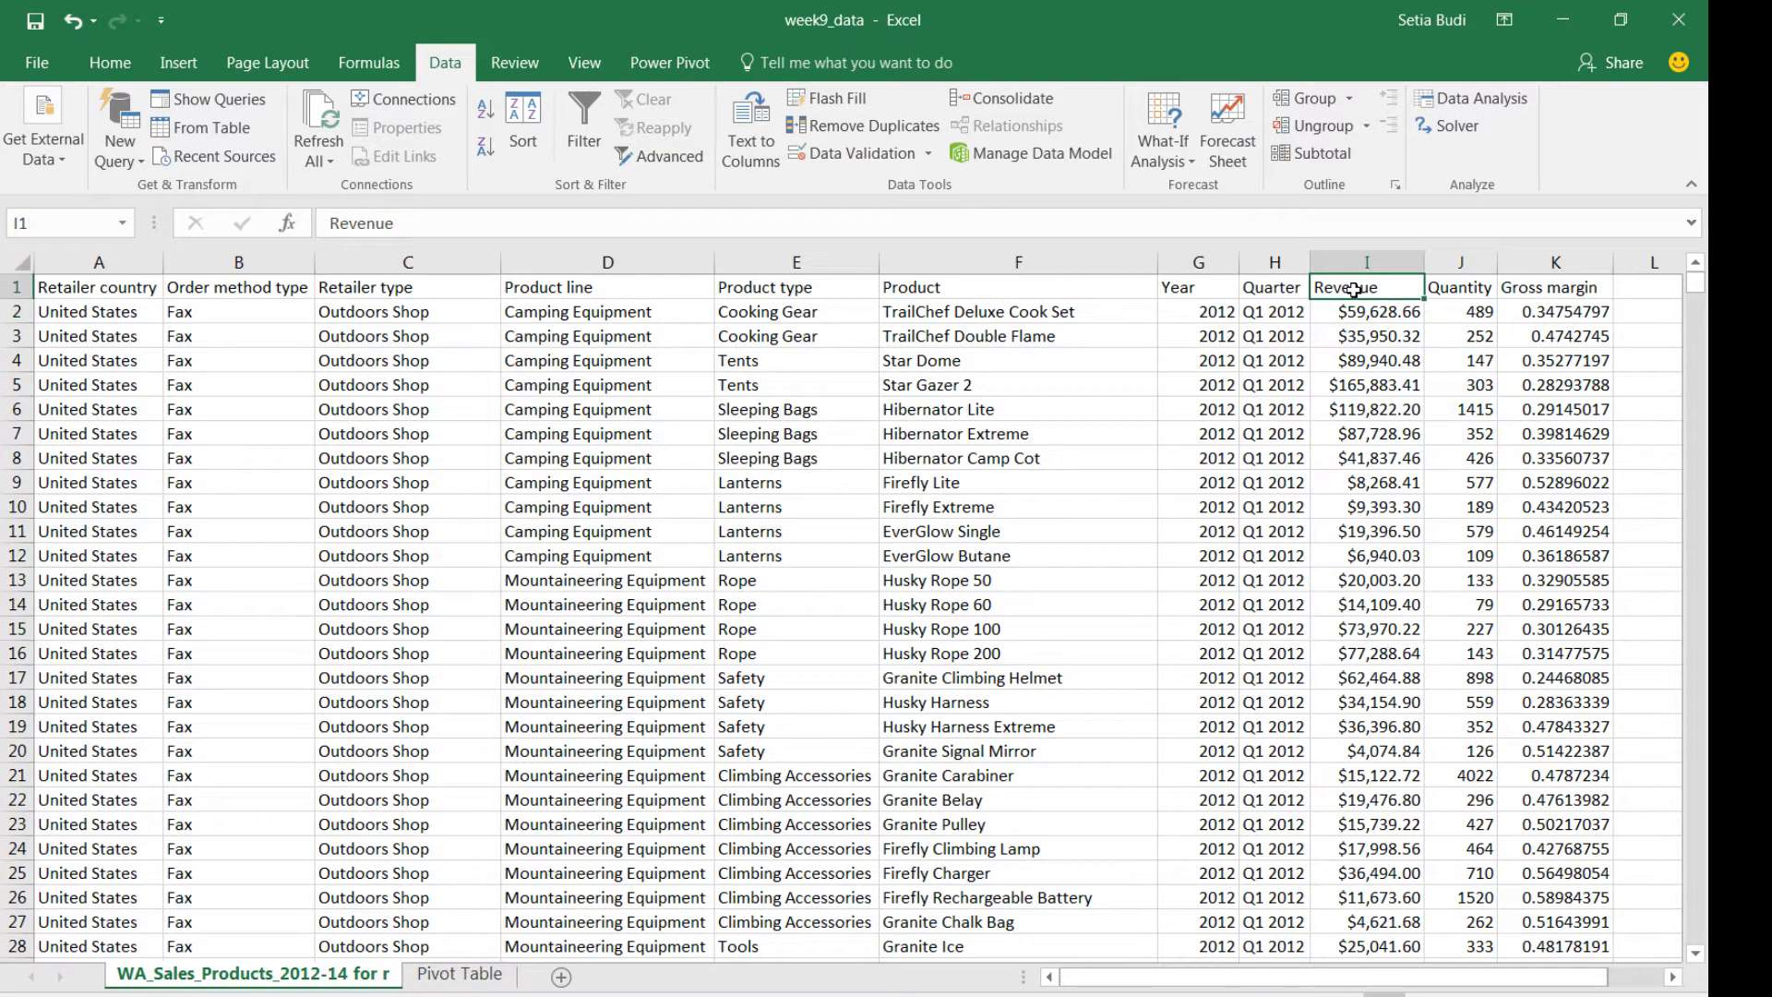
left_click(140, 293)
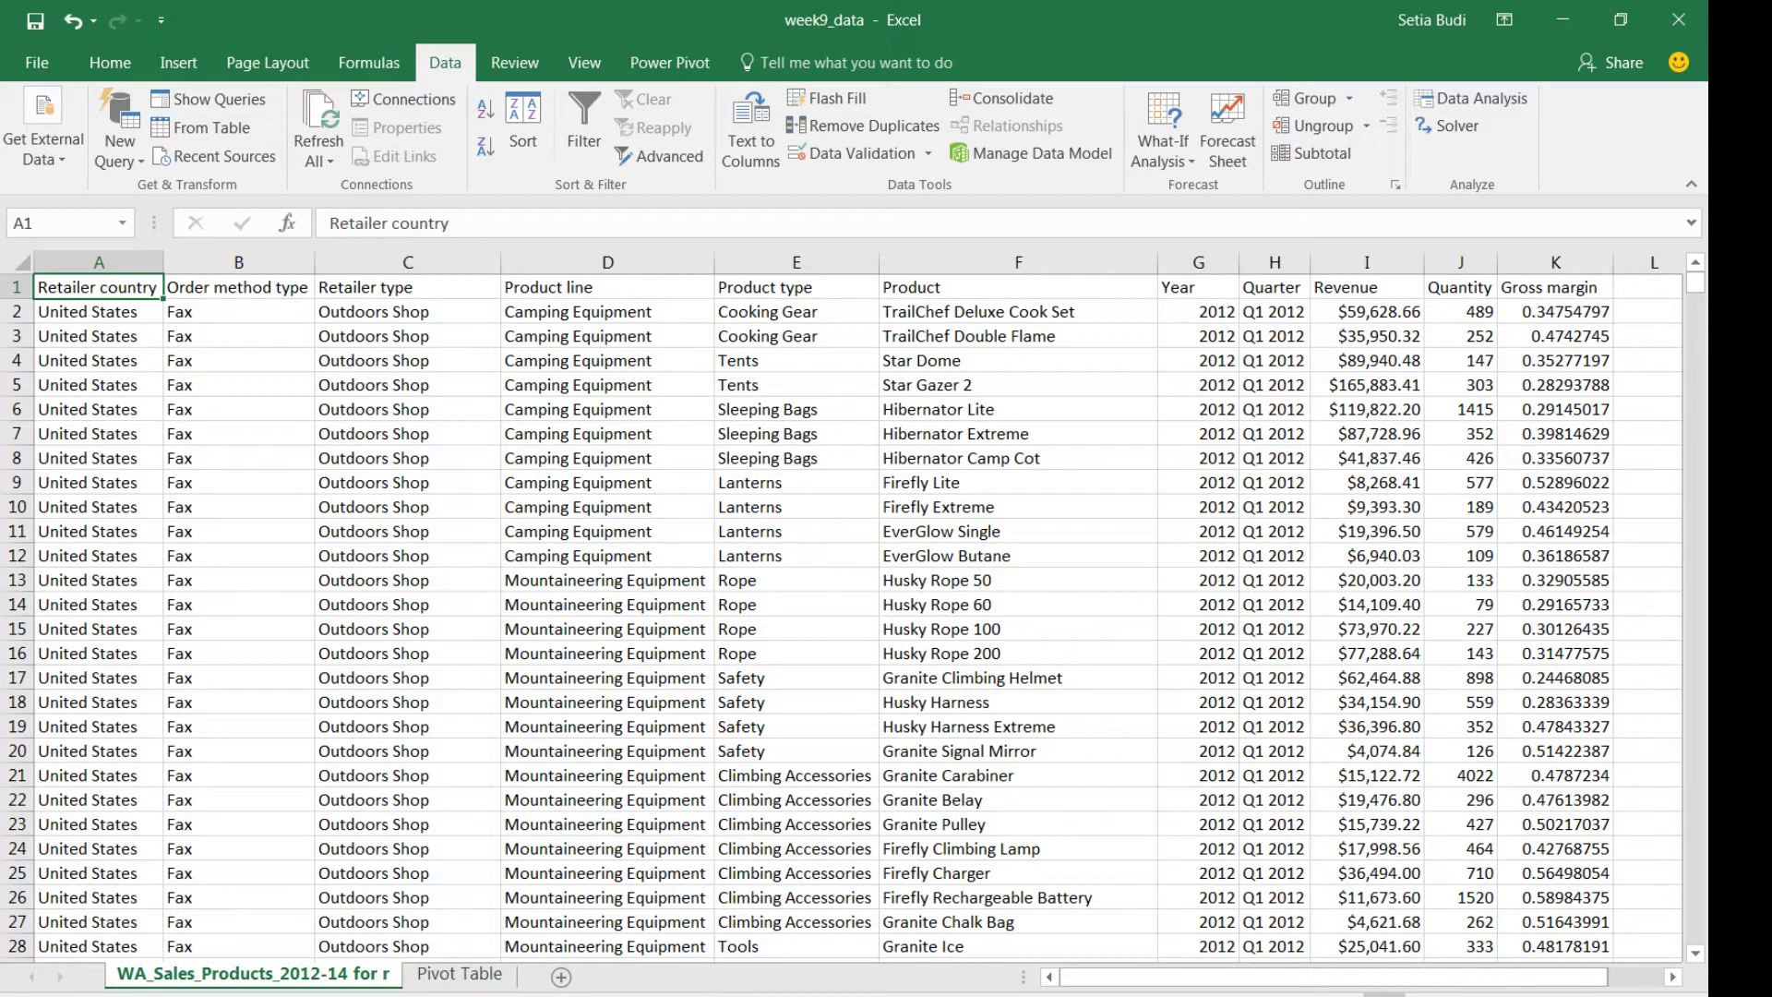
- Add a new worksheet and name it Dashboard
left_click(563, 976)
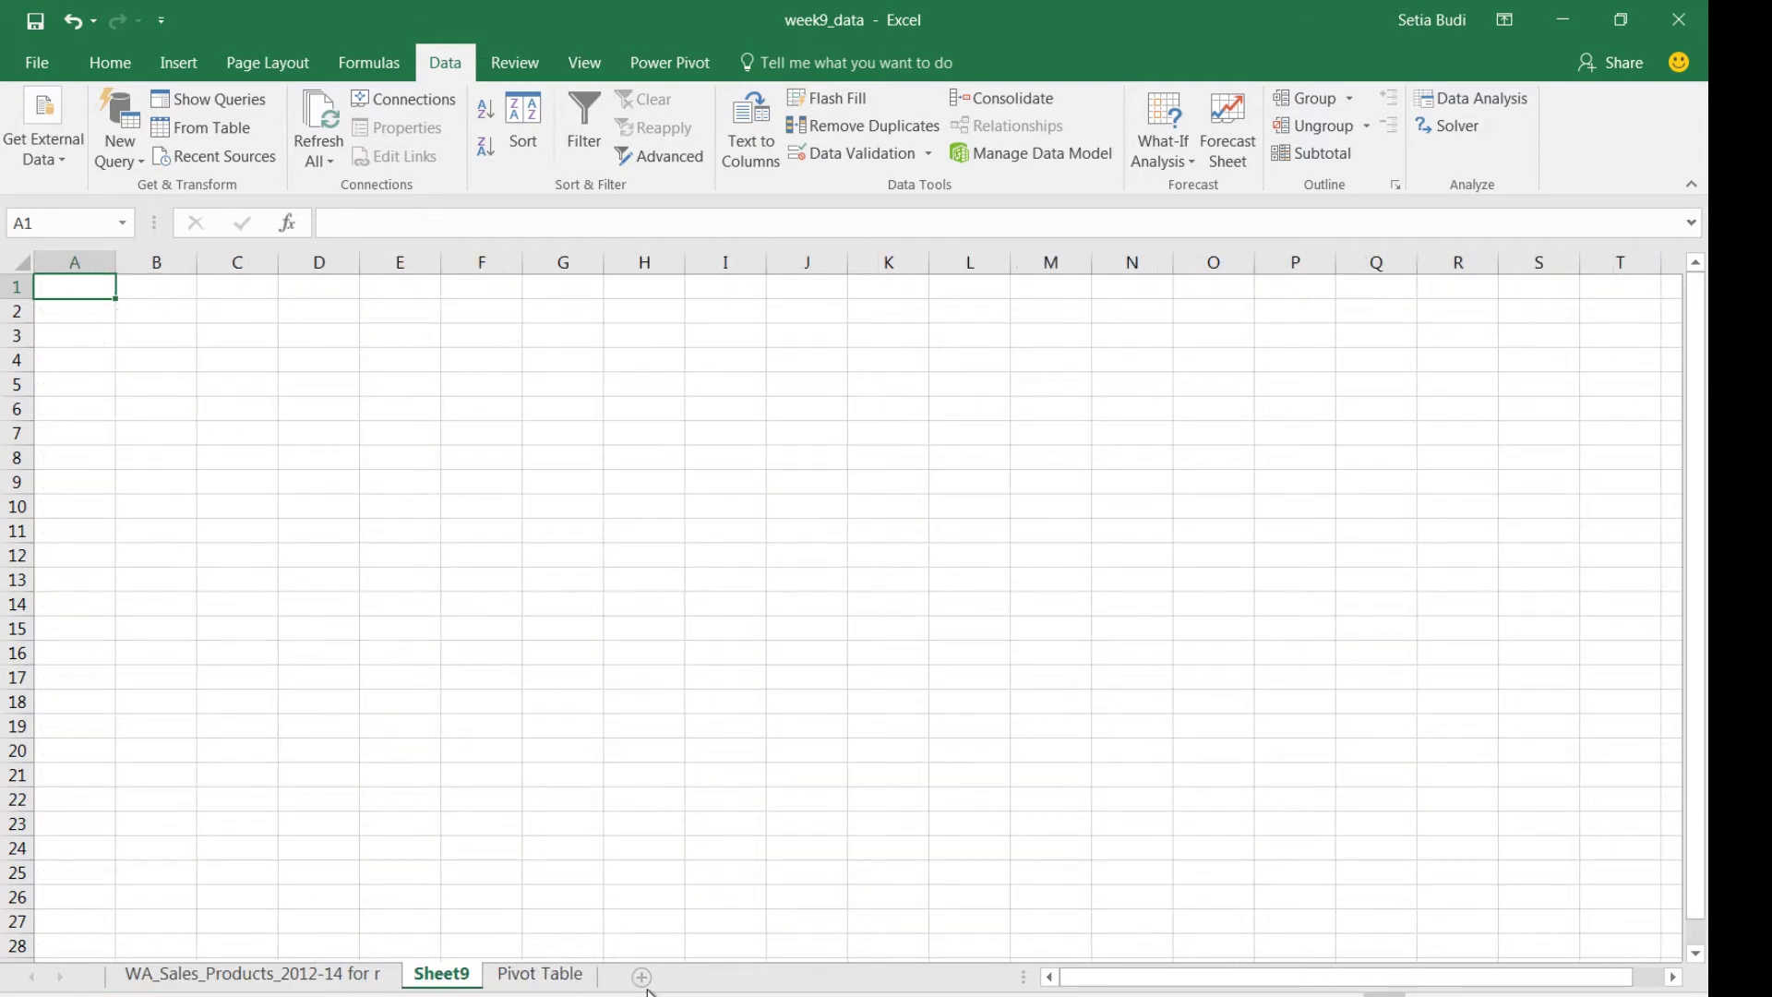
double_click(440, 975)
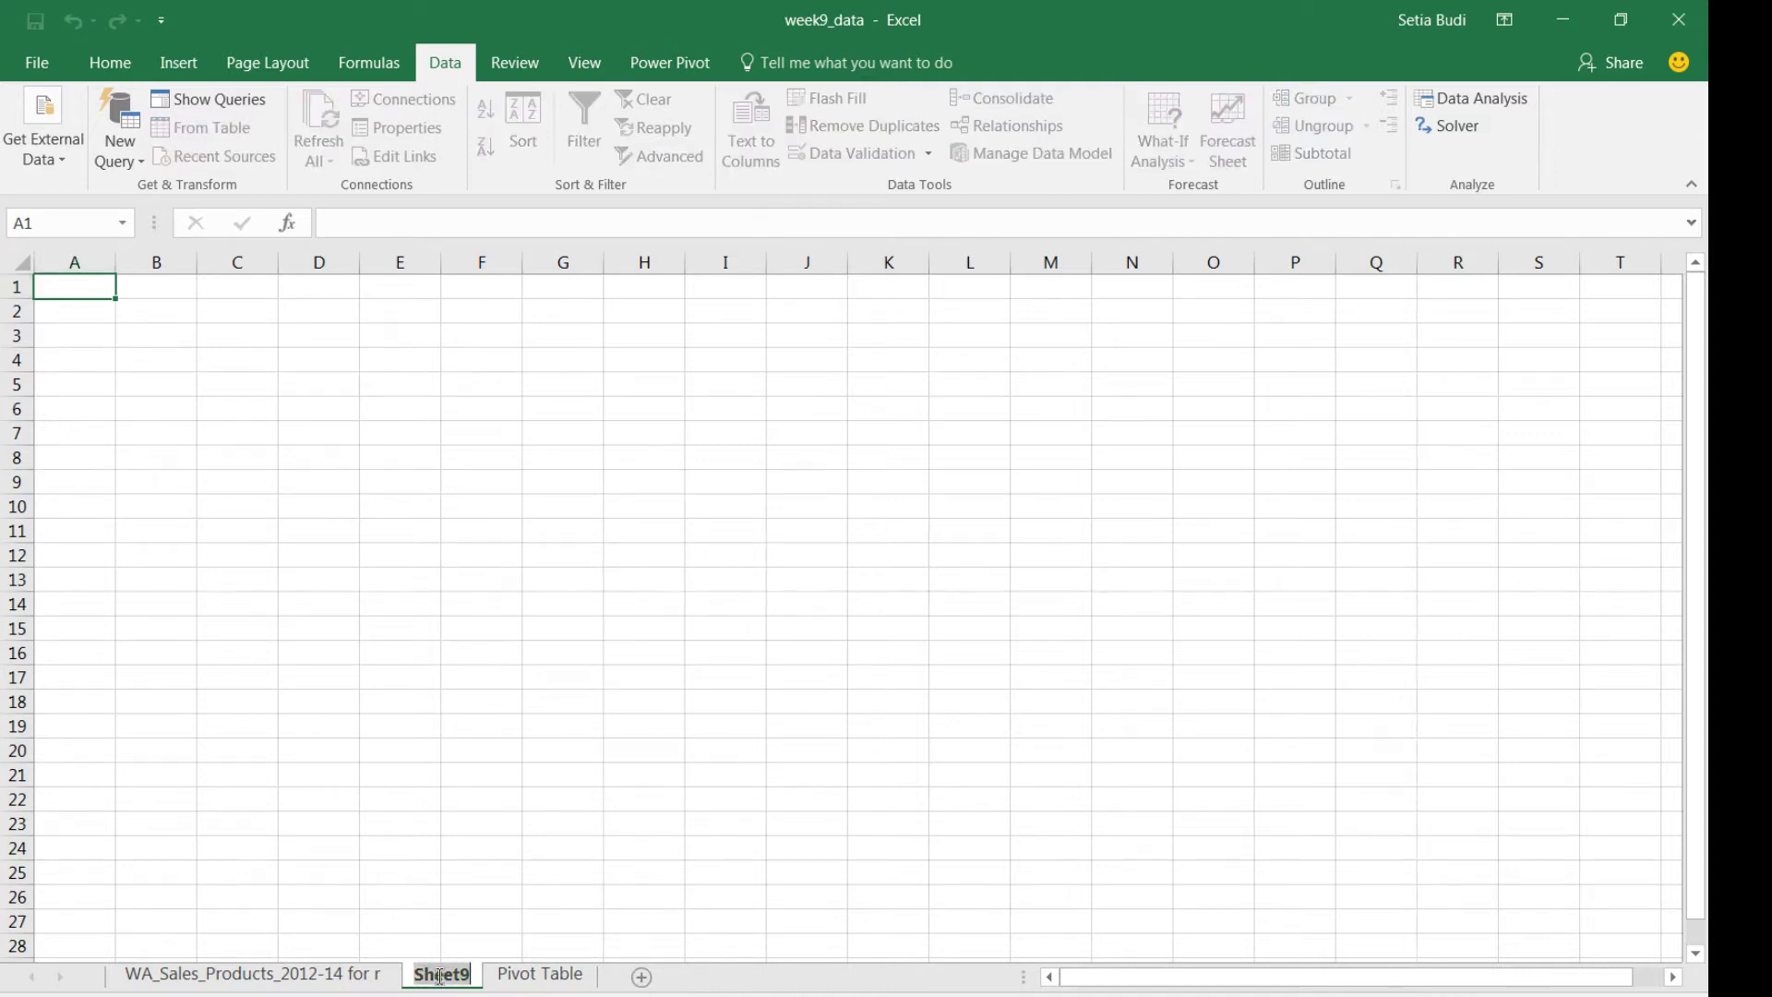
type("dash")
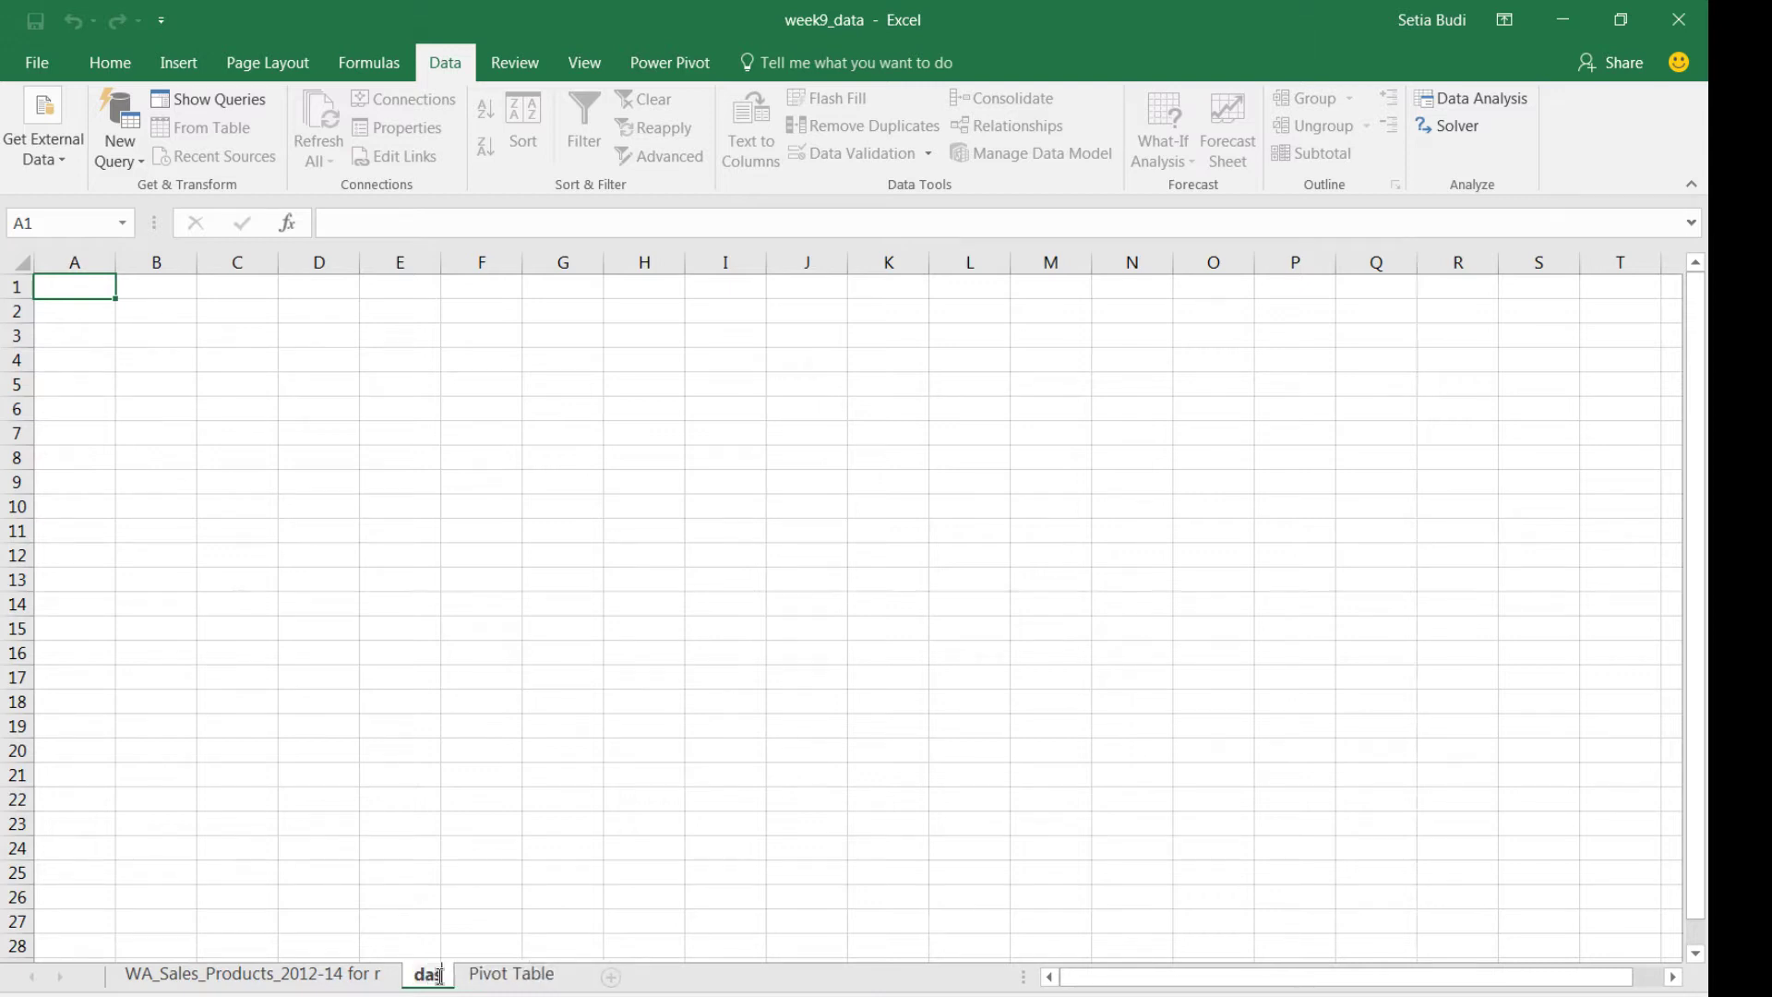
key("BackSpace")
key("BackSpace")
key("BackSpace")
key("BackSpace")
type("Dashboard")
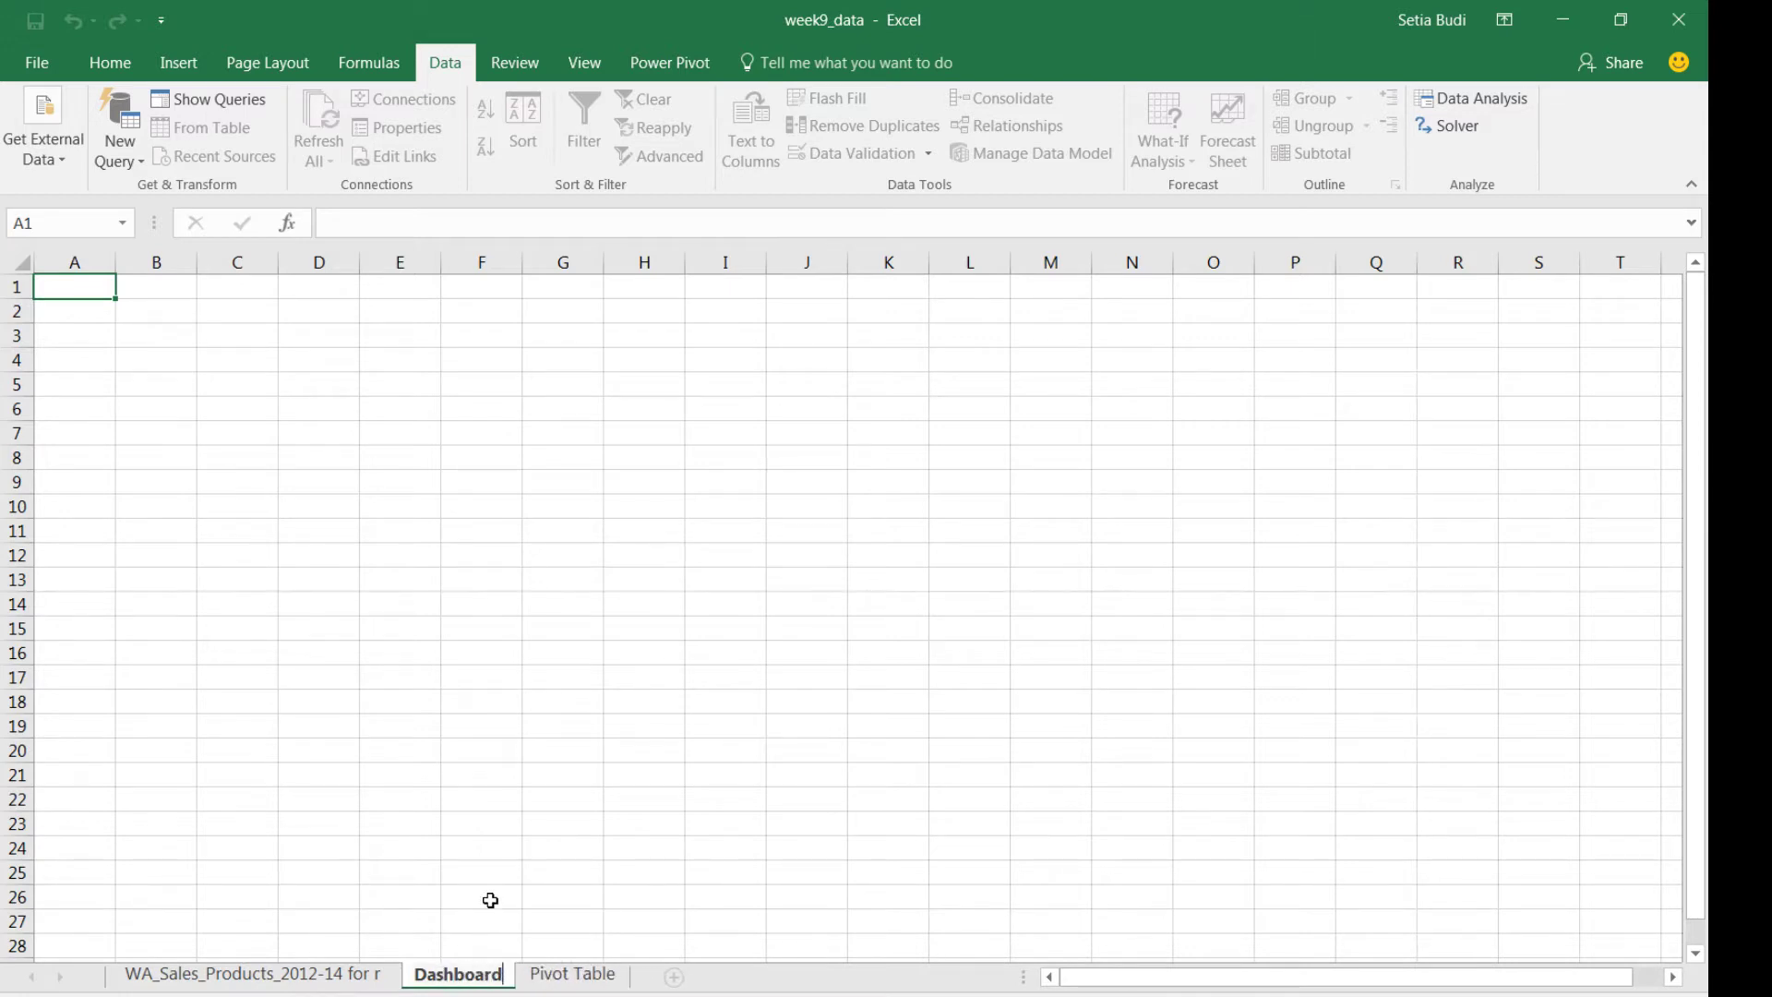
key("Return")
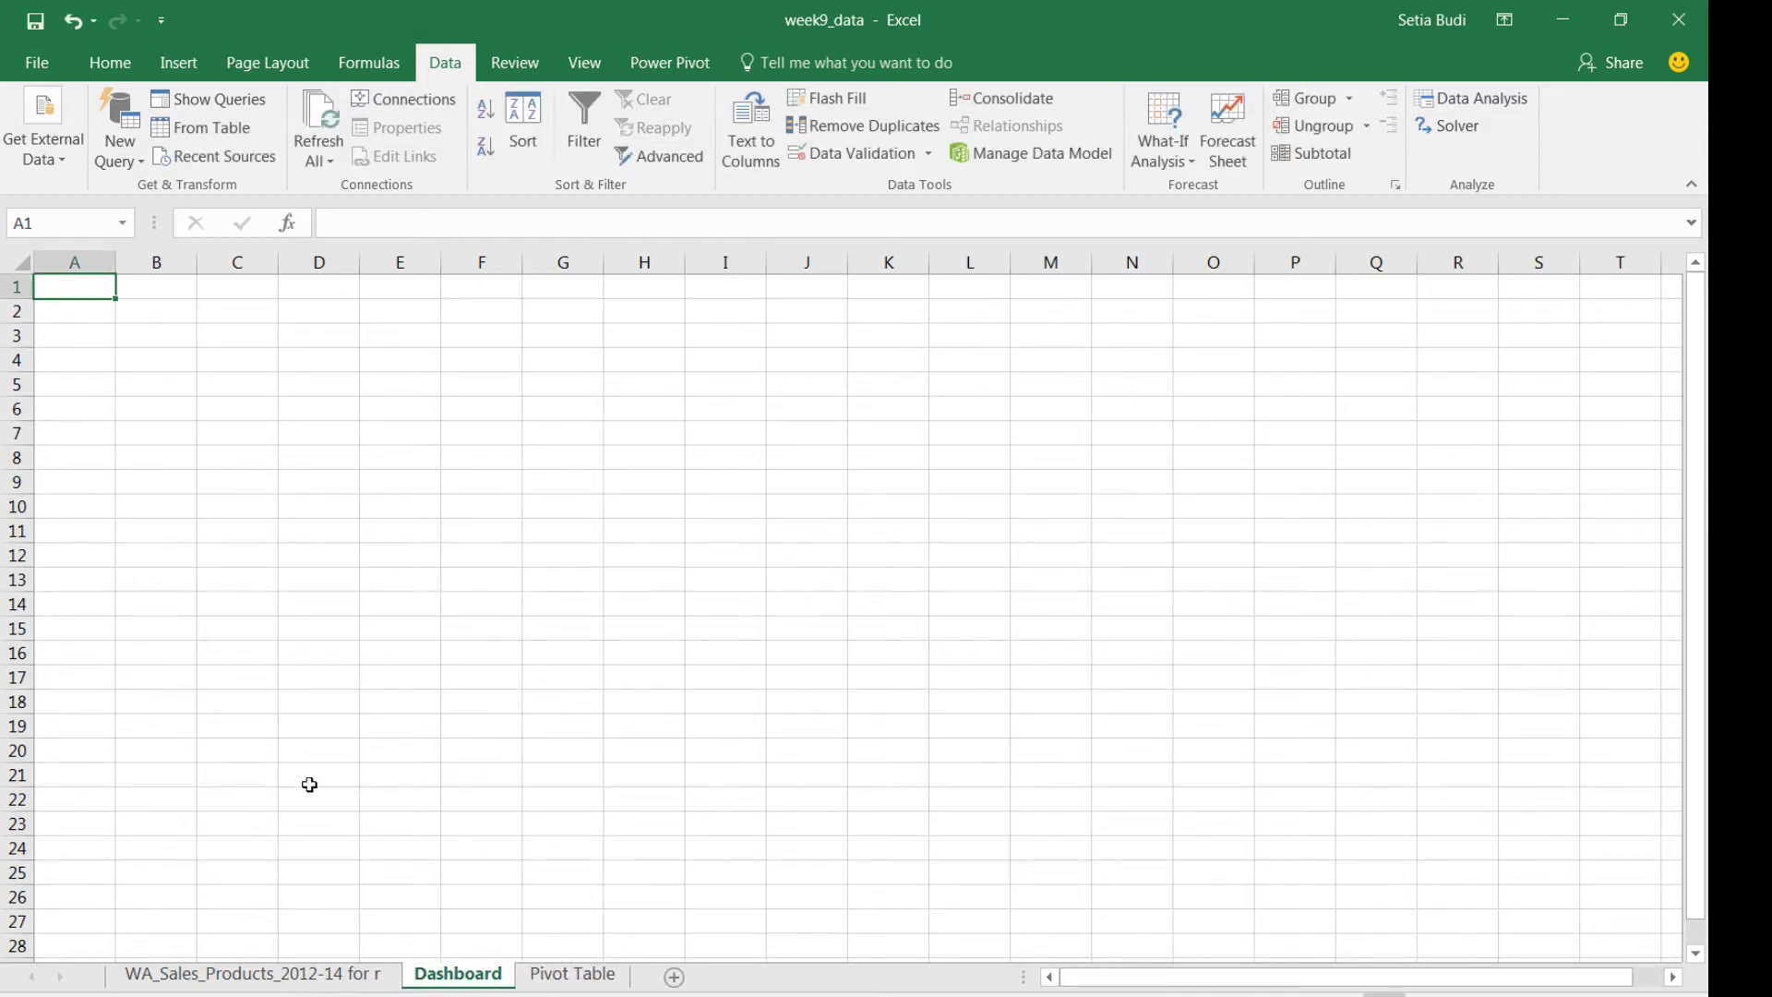
- Select every cell on the Dashboard sheet with Ctrl+A
left_click(202, 391)
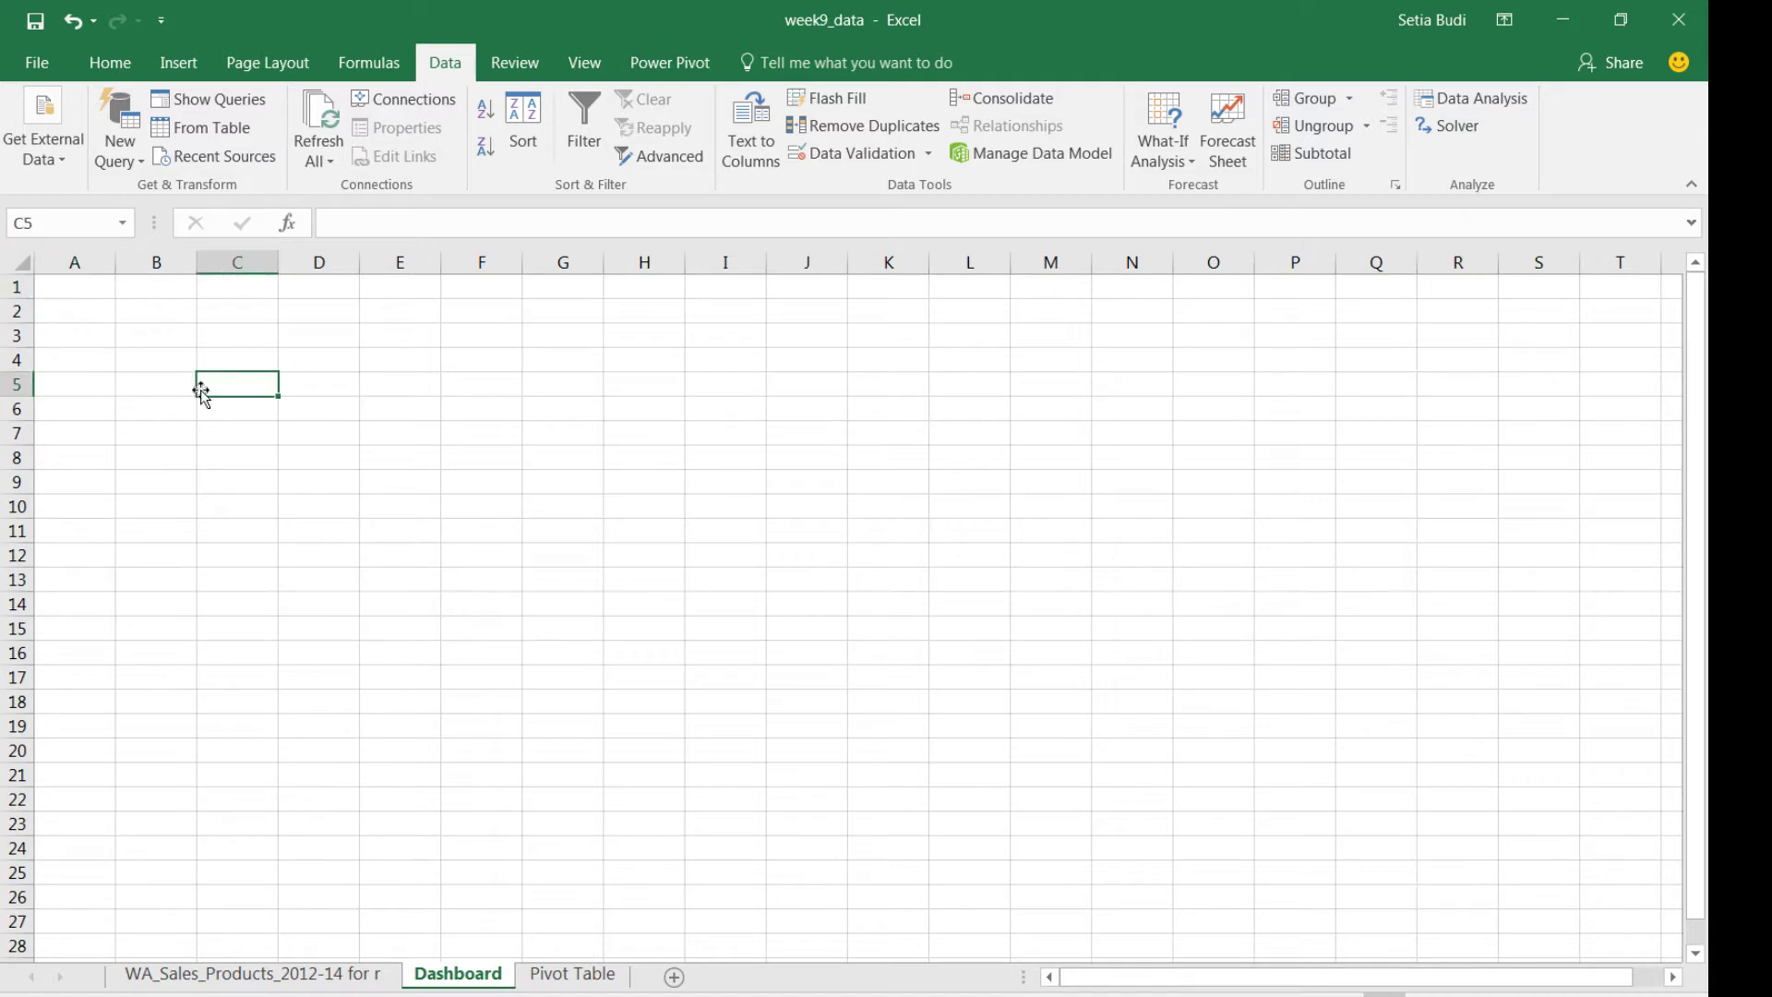
left_click(89, 293)
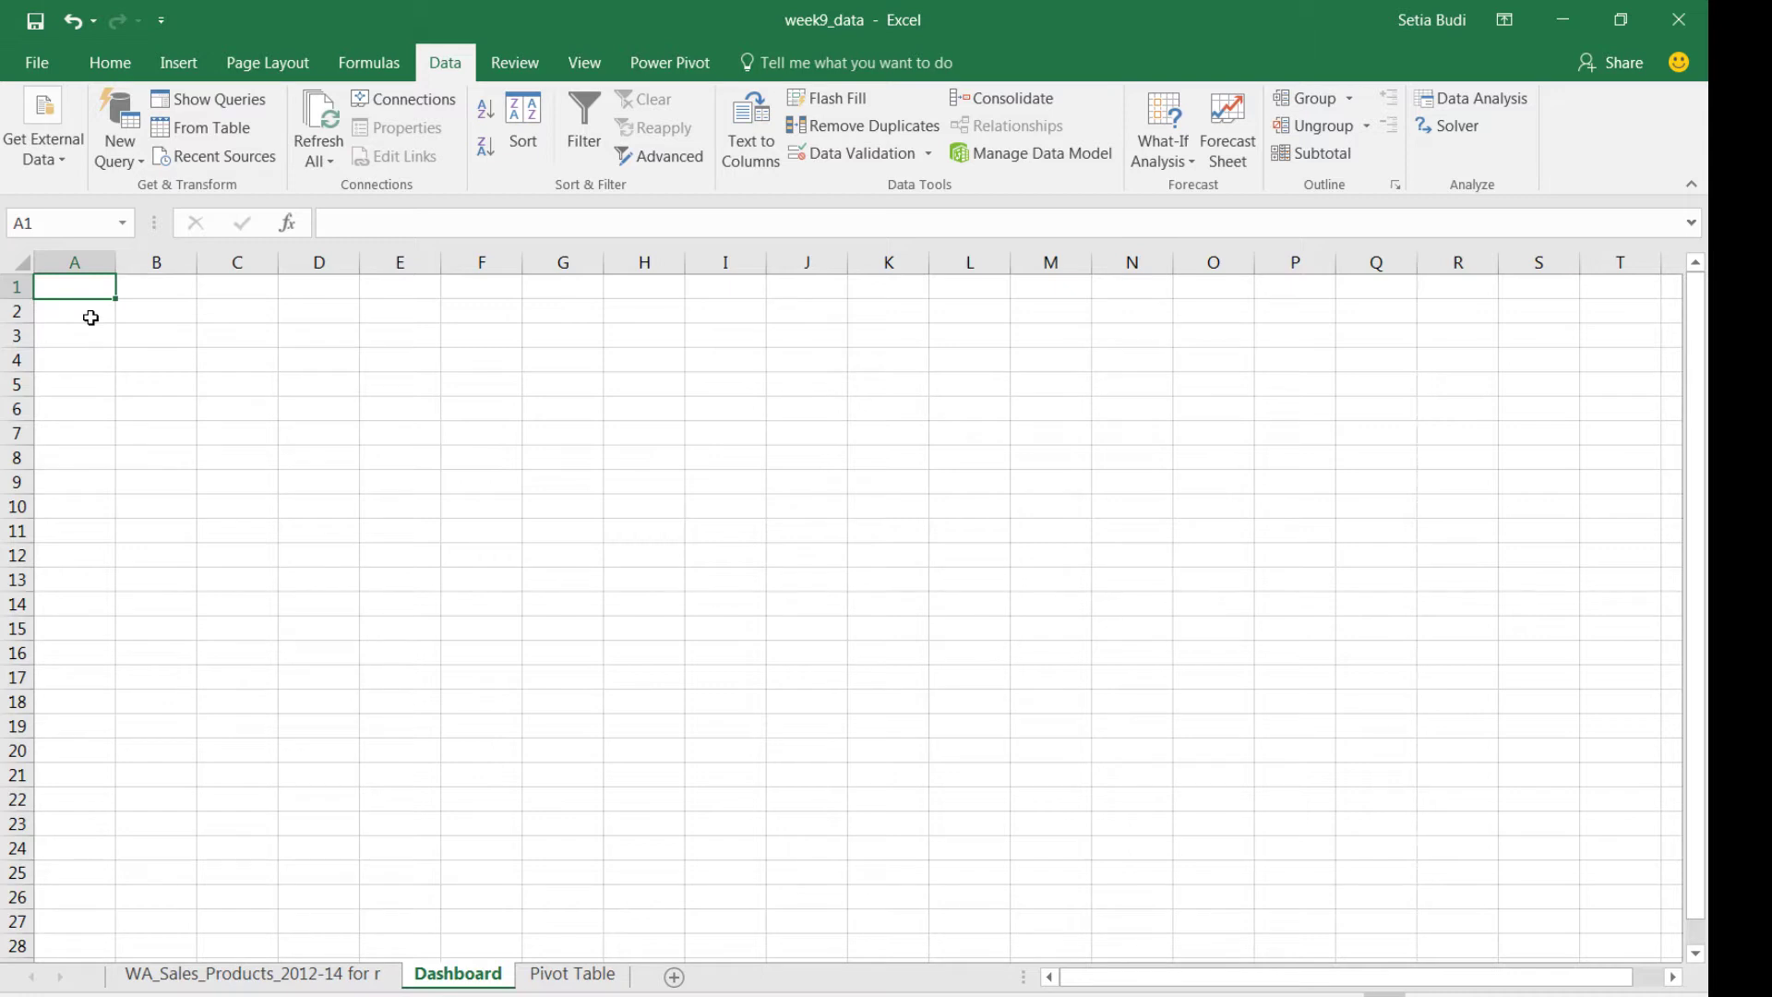
key("ctrl+a")
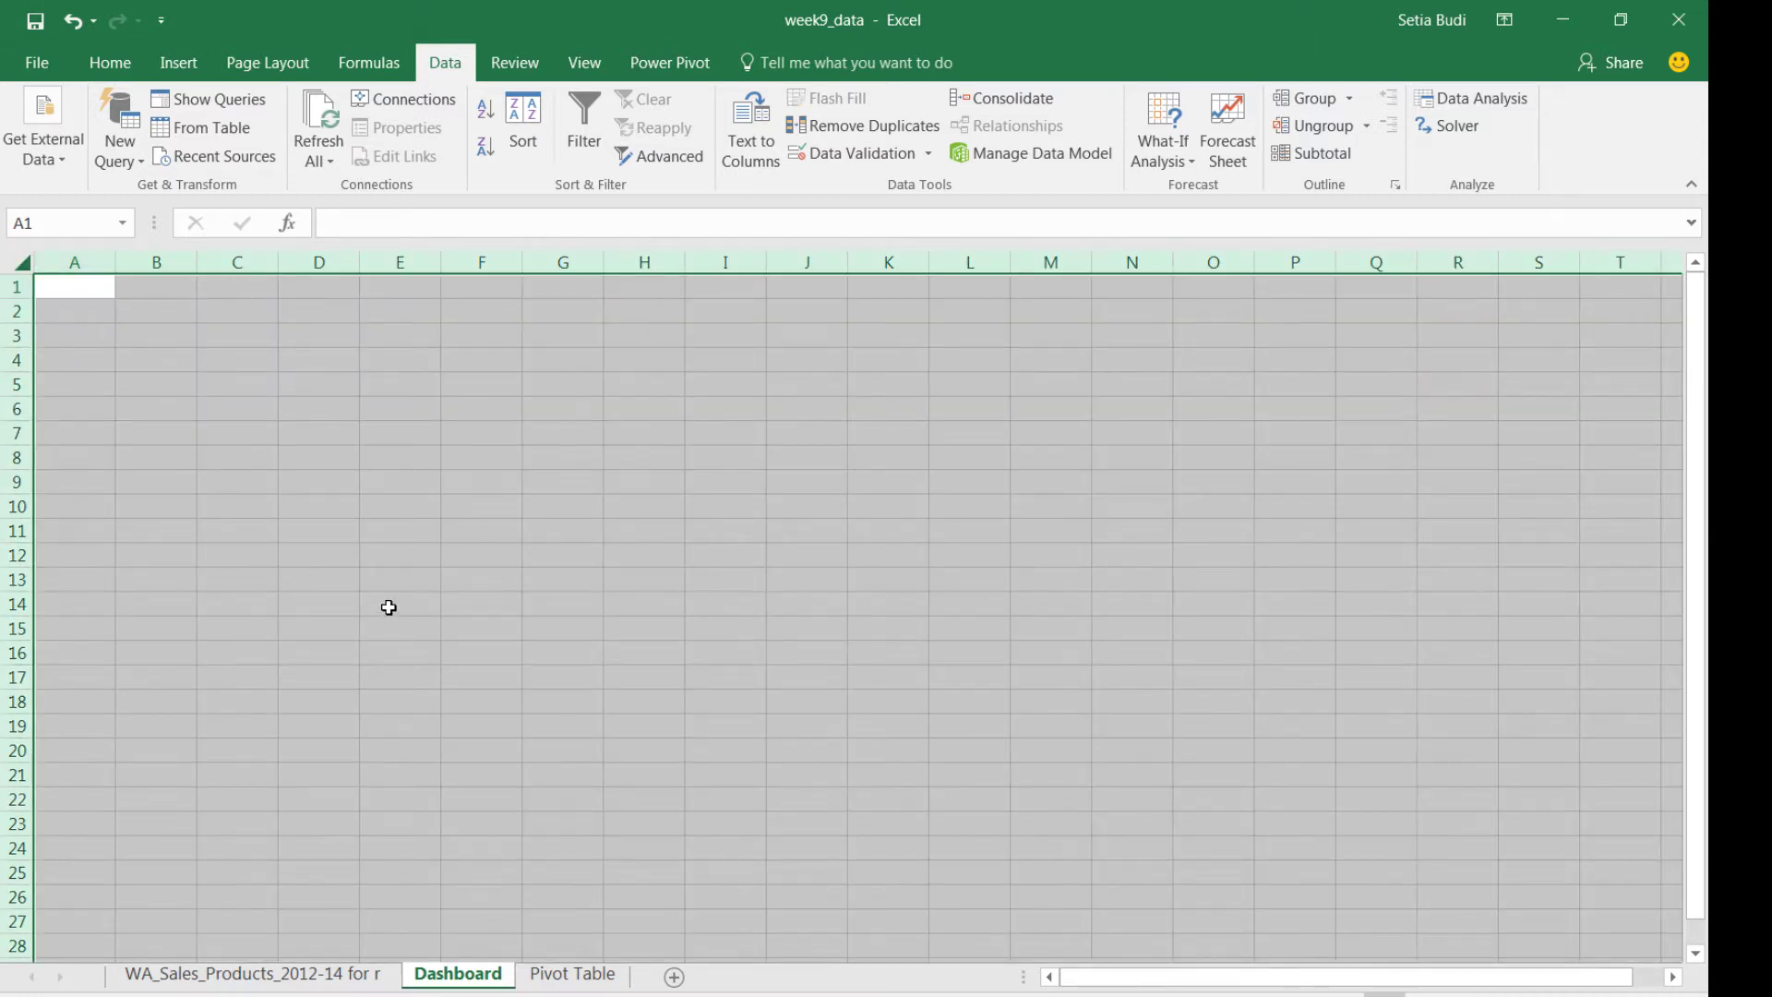
- Fill all Dashboard cells with Black, Text 1, Lighter 25%, then go back to the sales data sheet
left_click(108, 64)
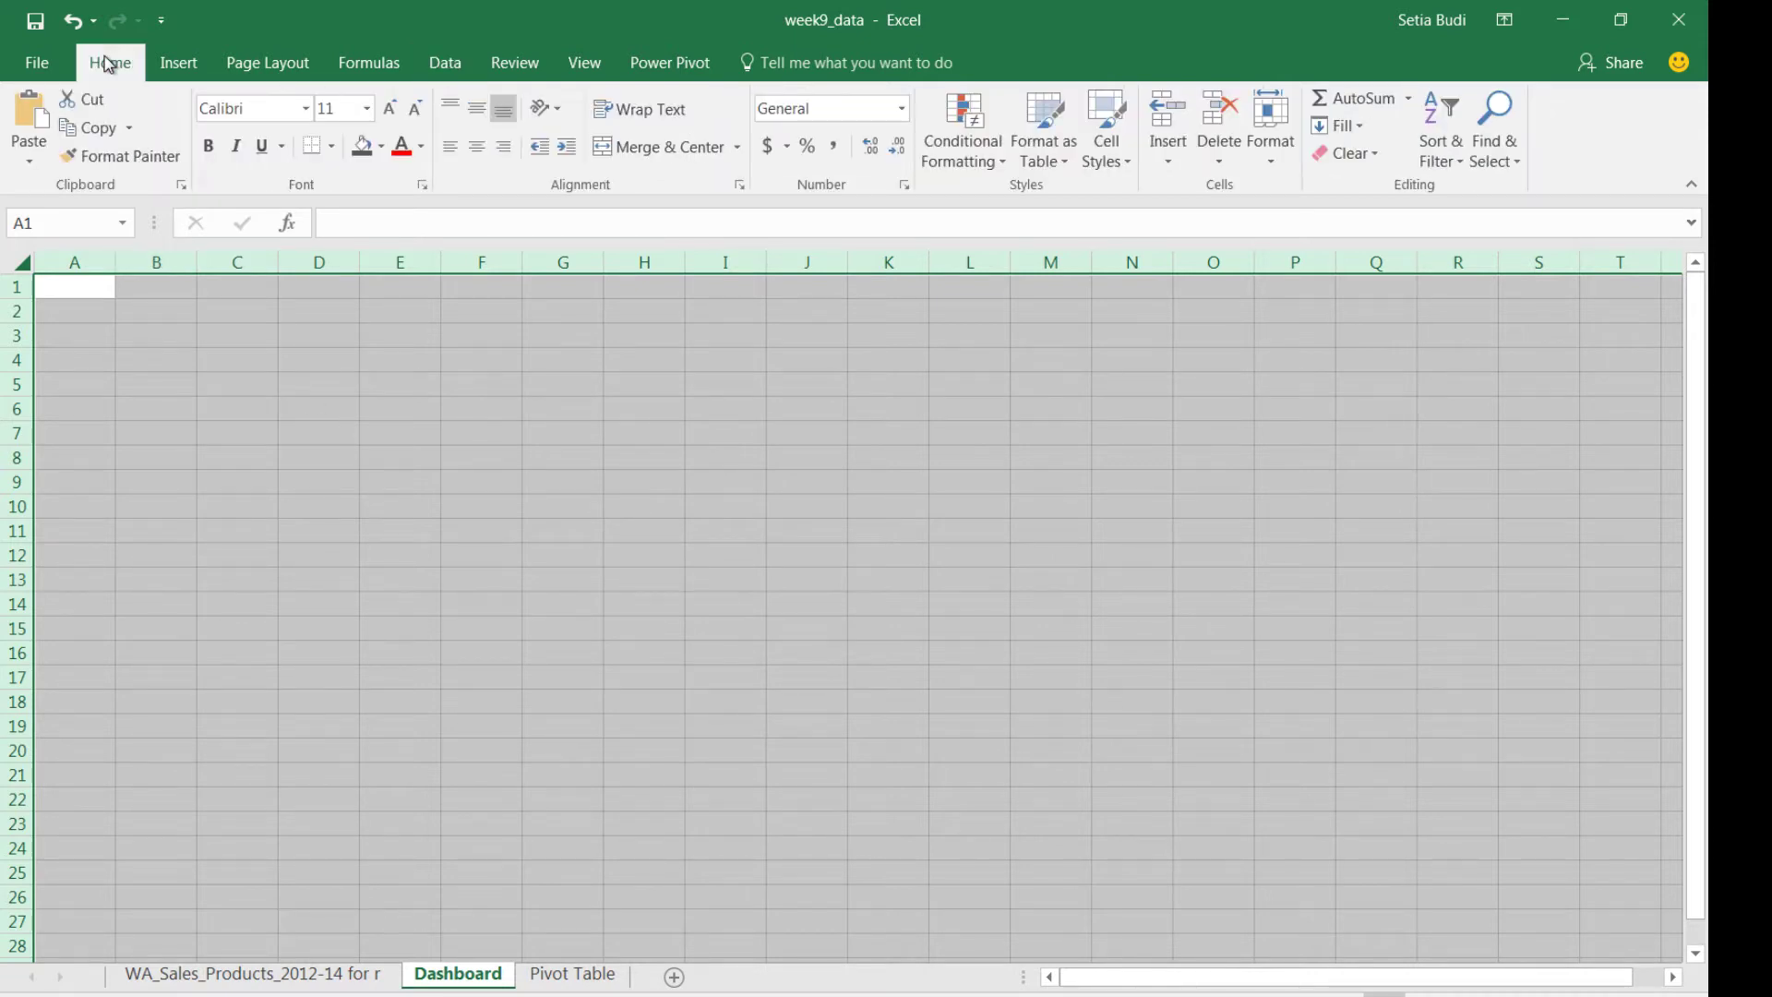
left_click(380, 154)
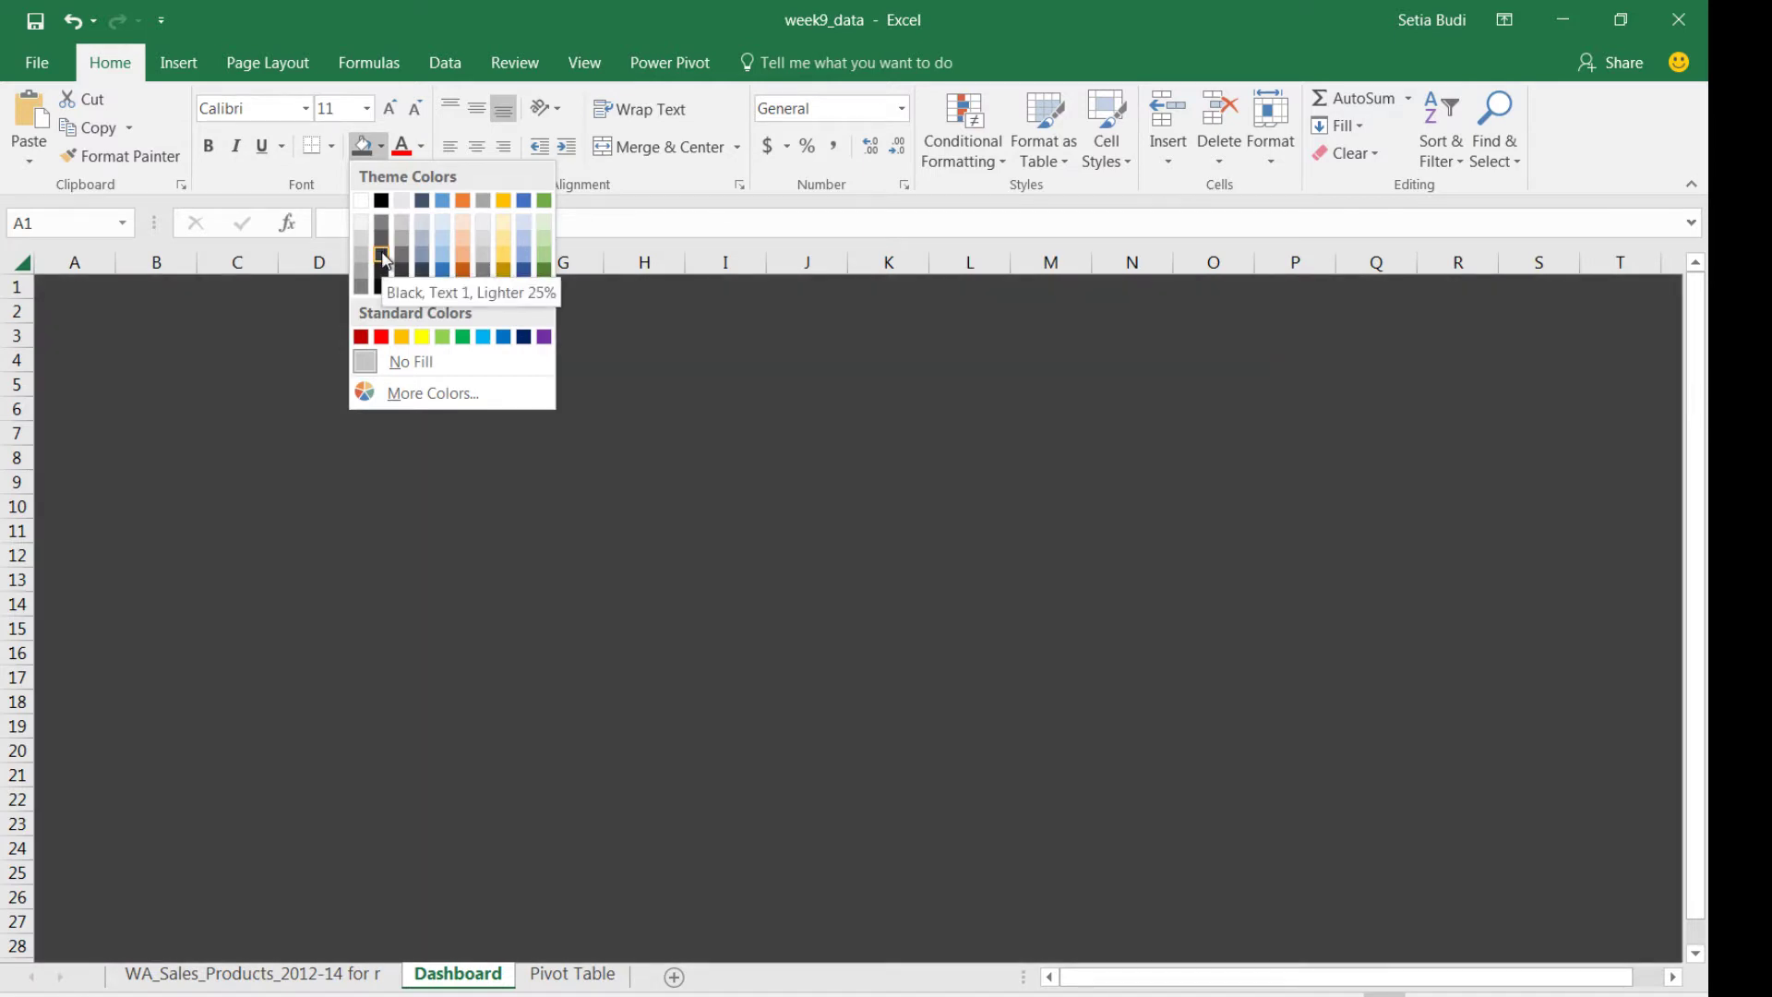
left_click(383, 258)
left_click(205, 413)
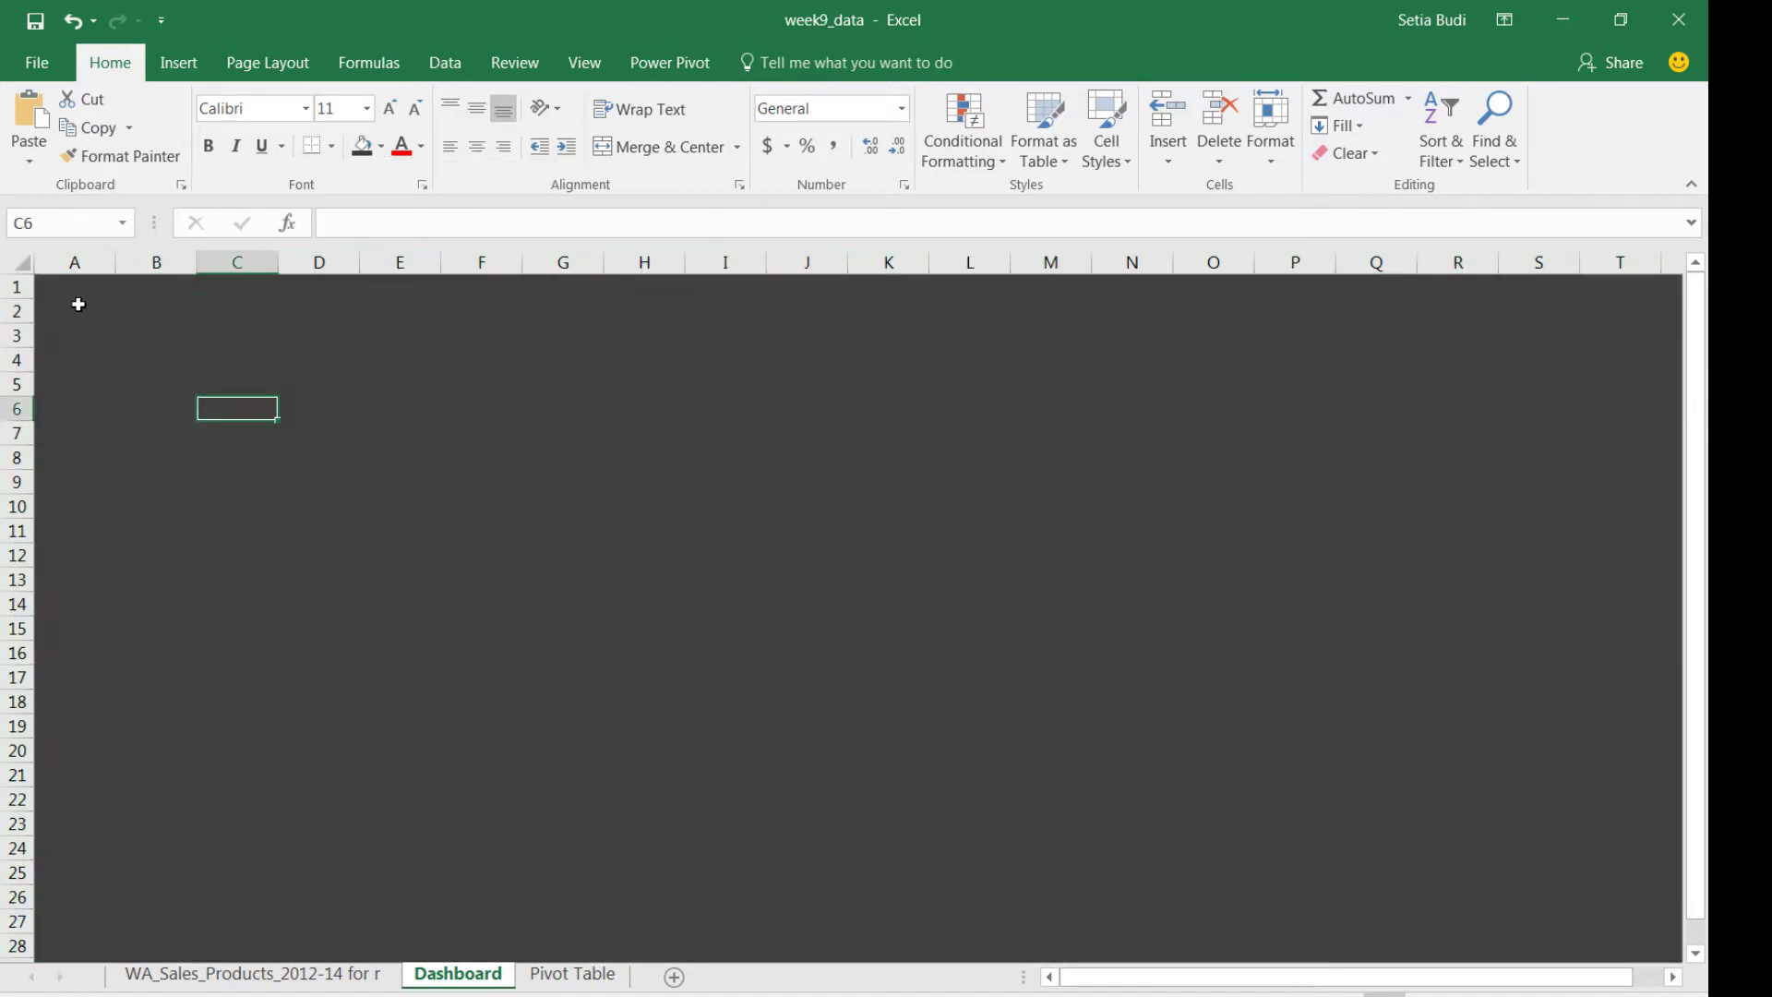
left_click(76, 291)
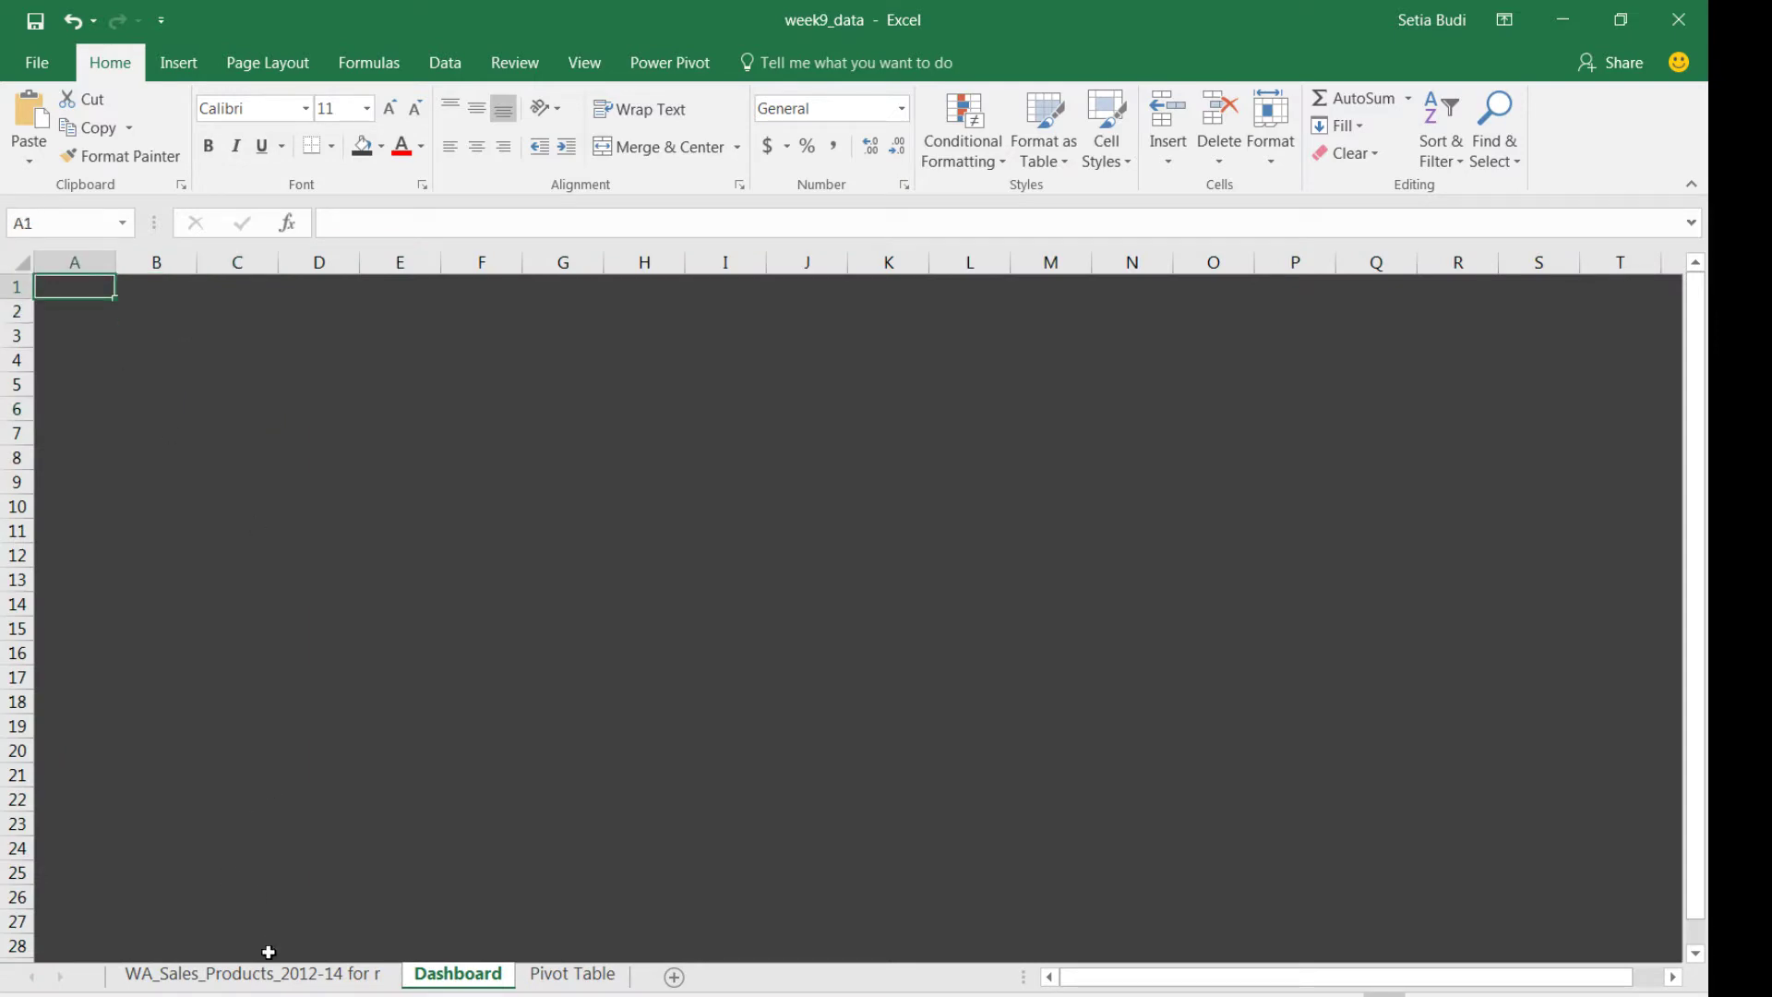
left_click(238, 978)
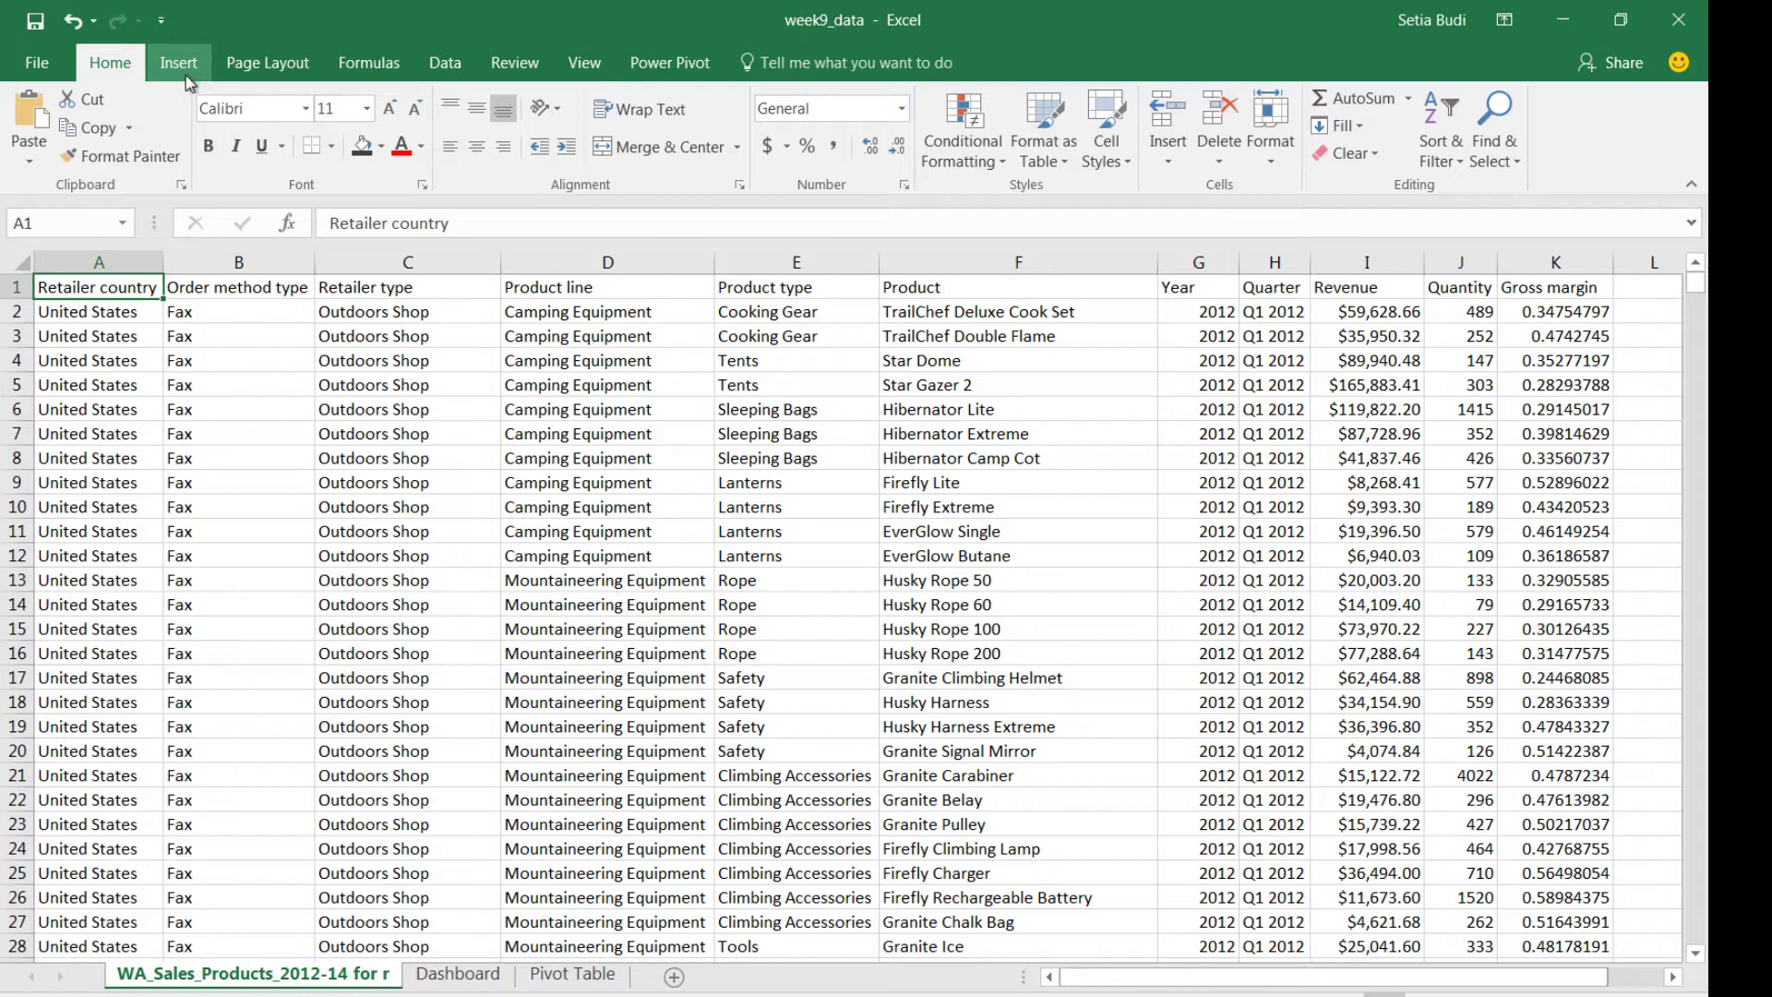
- Insert a PivotTable from the sales data on a new worksheet
left_click(136, 308)
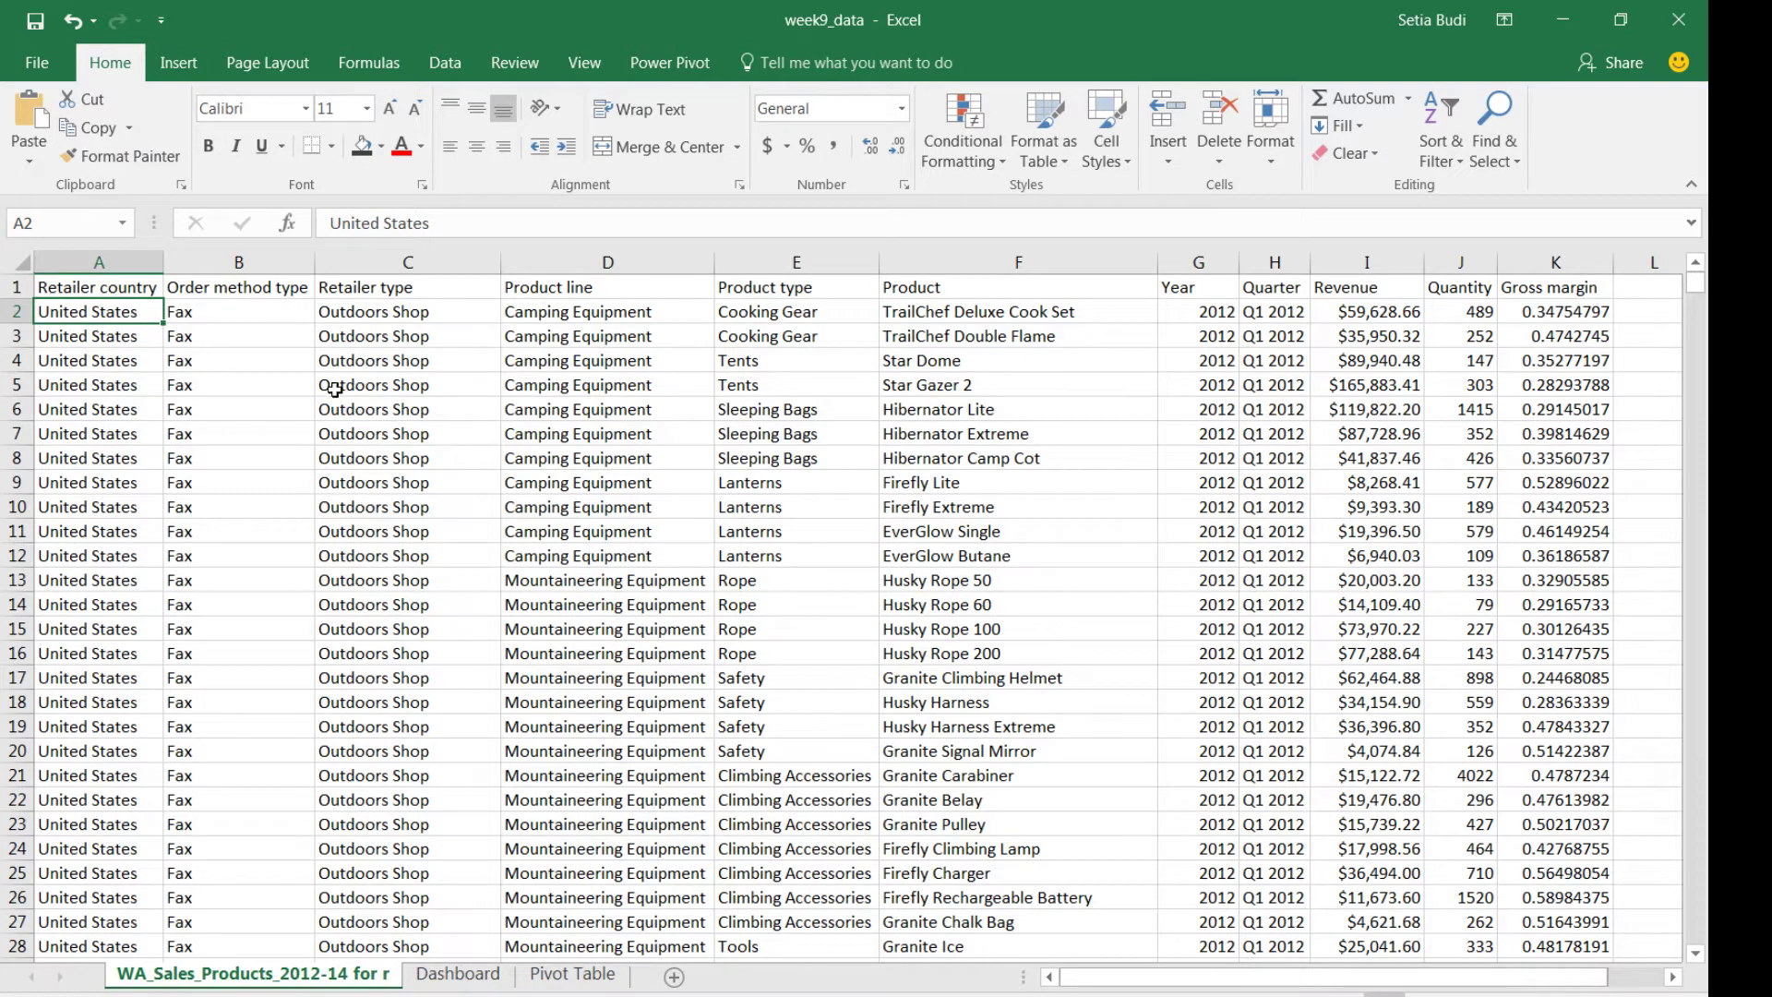
left_click(183, 55)
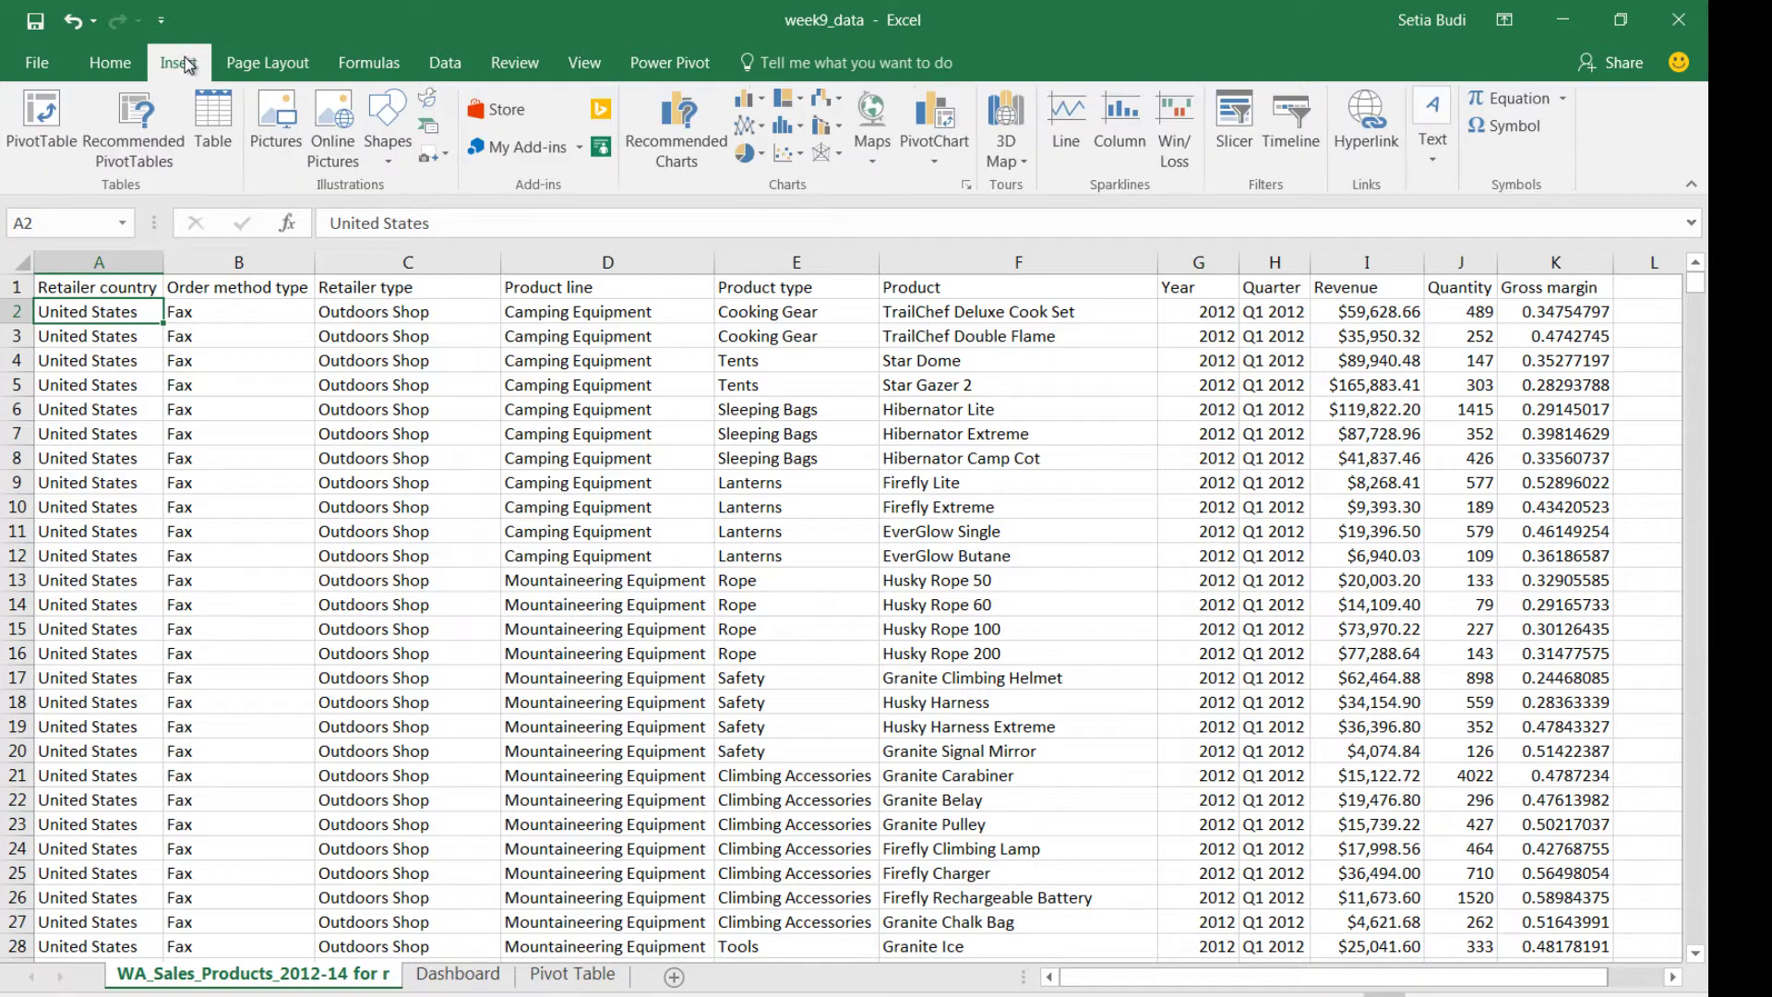
left_click(57, 118)
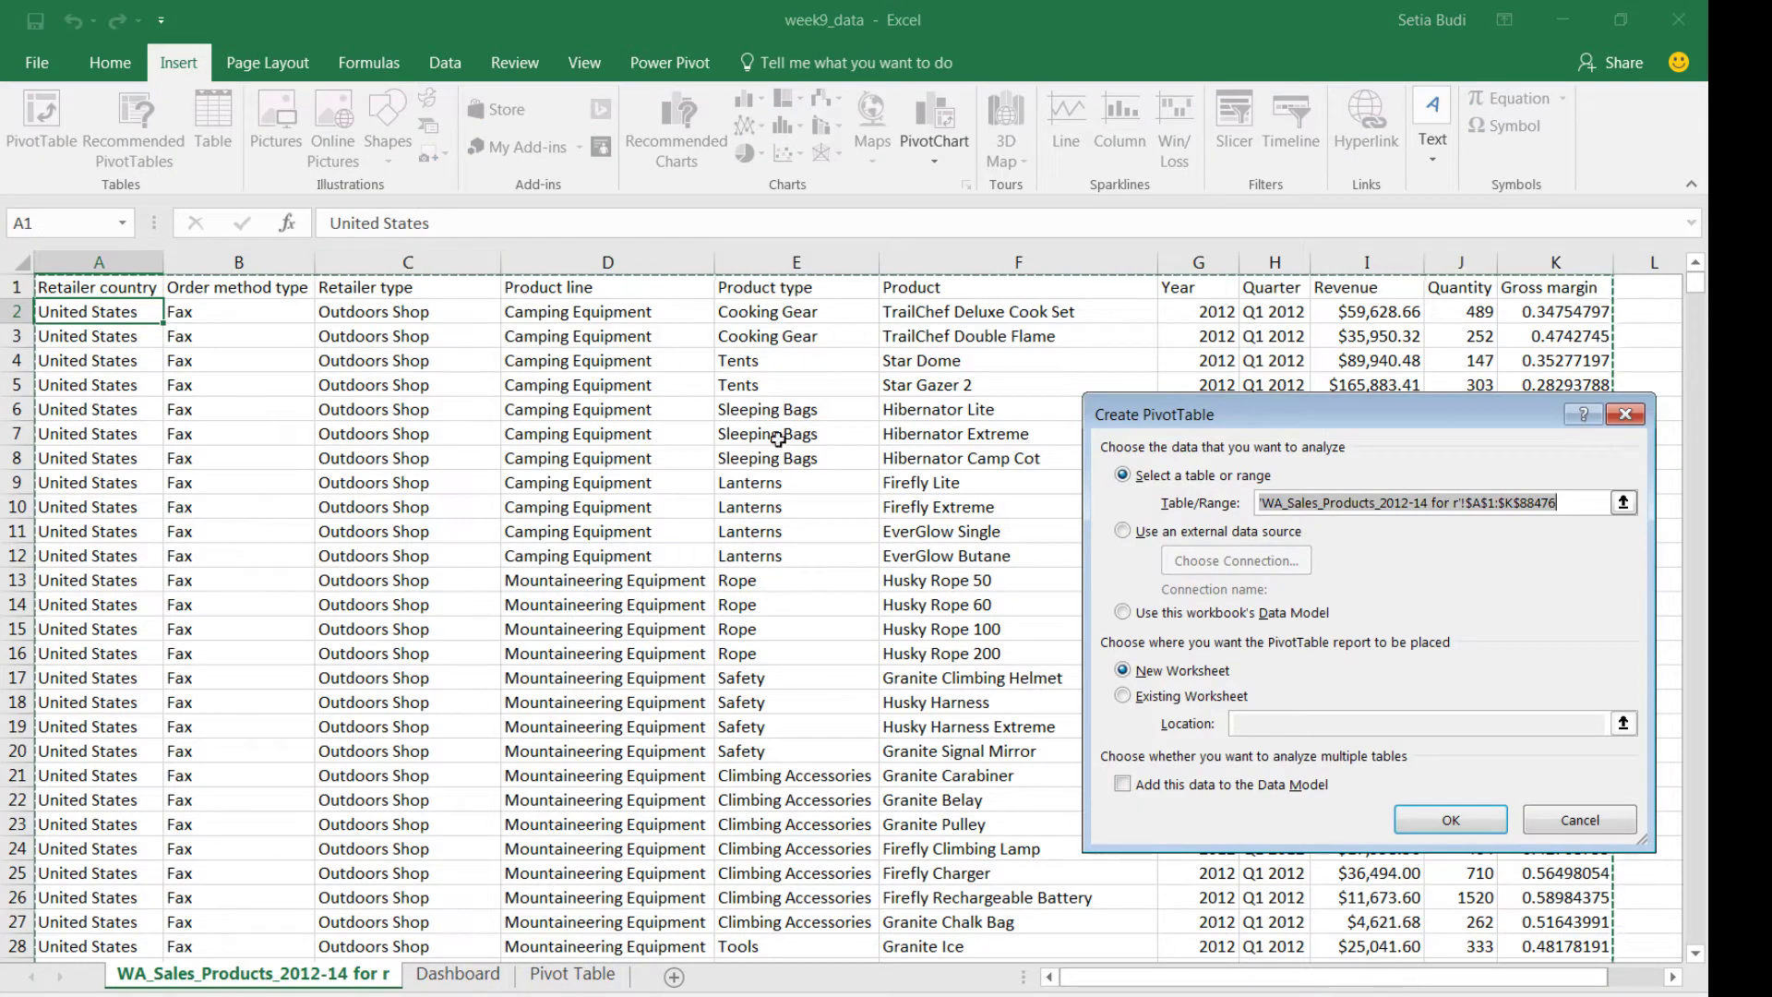
left_click(1406, 820)
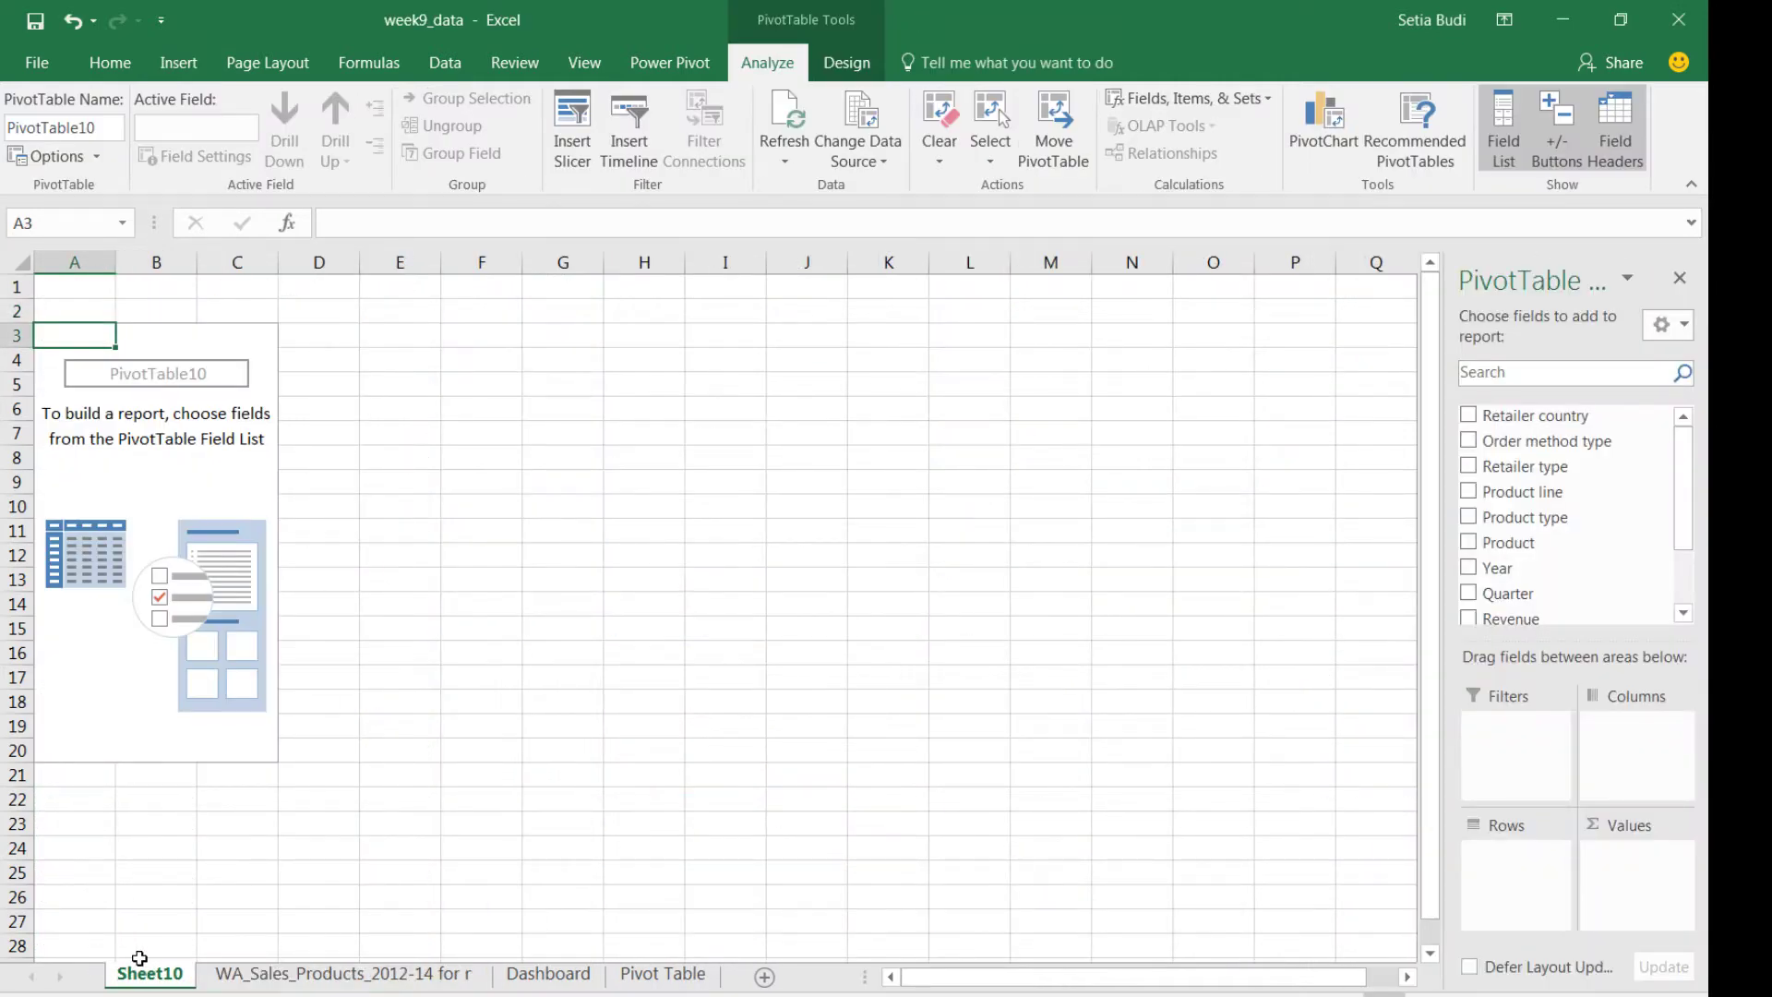
- Rename the new Sheet10 to PT01
double_click(148, 975)
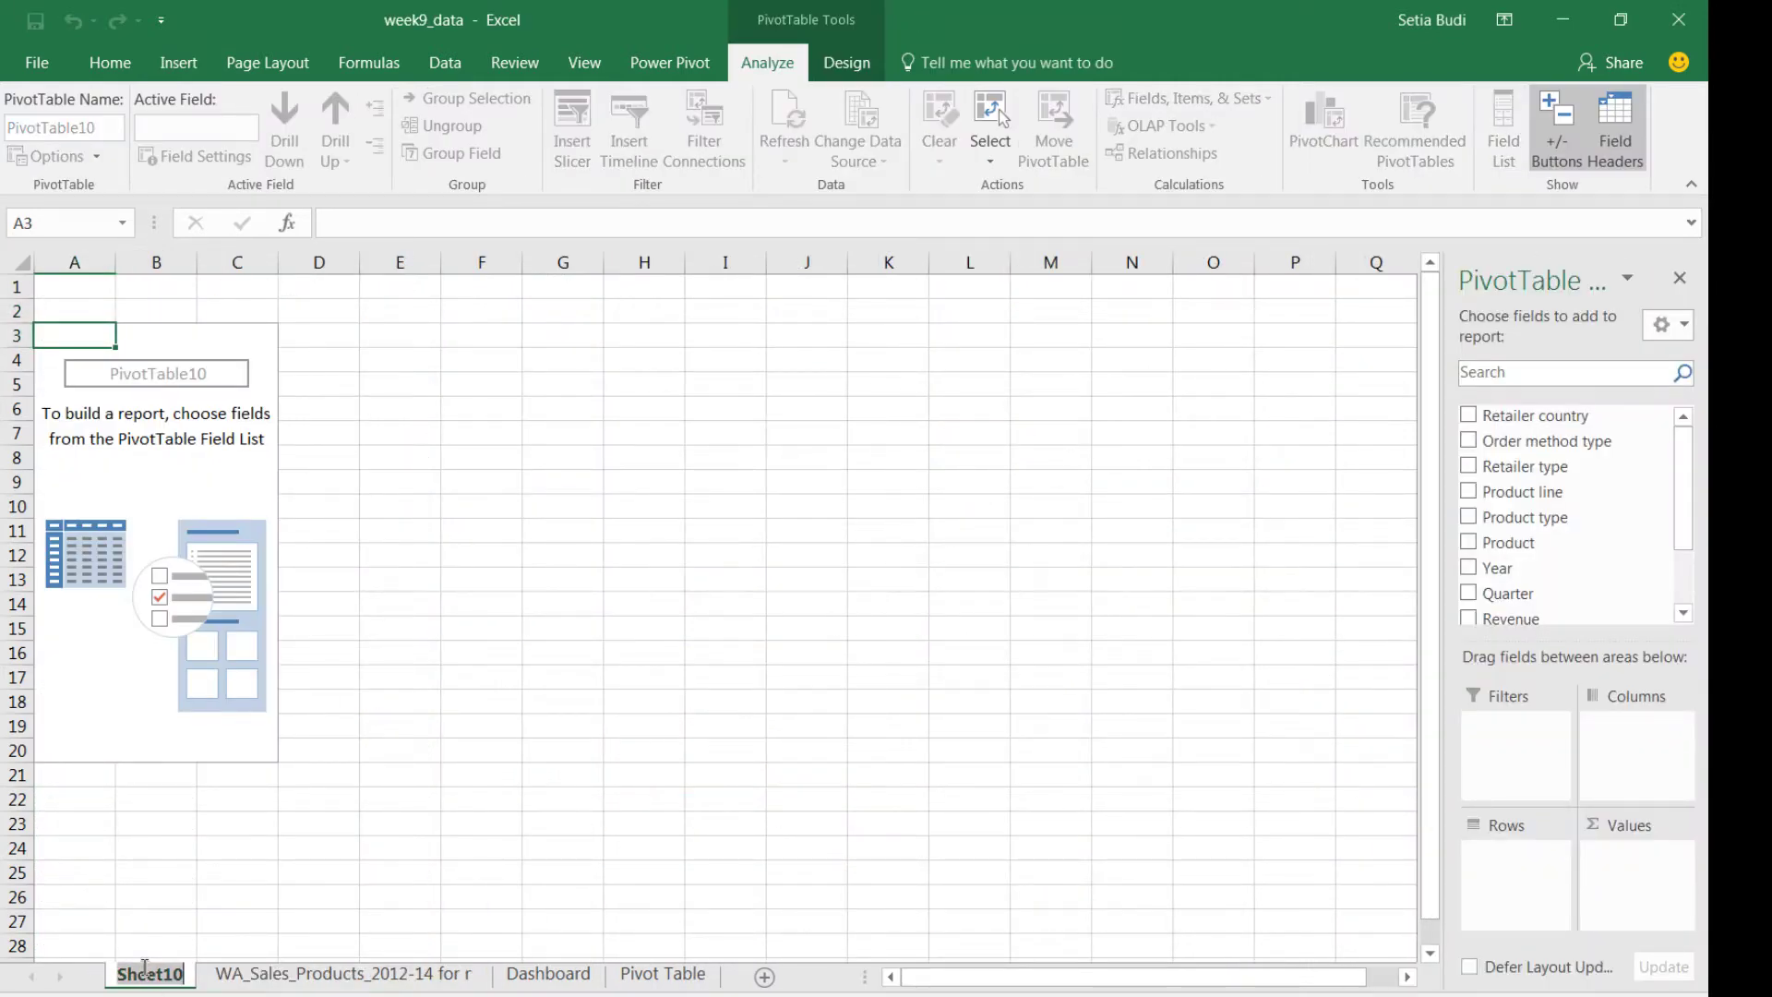
type("PT01")
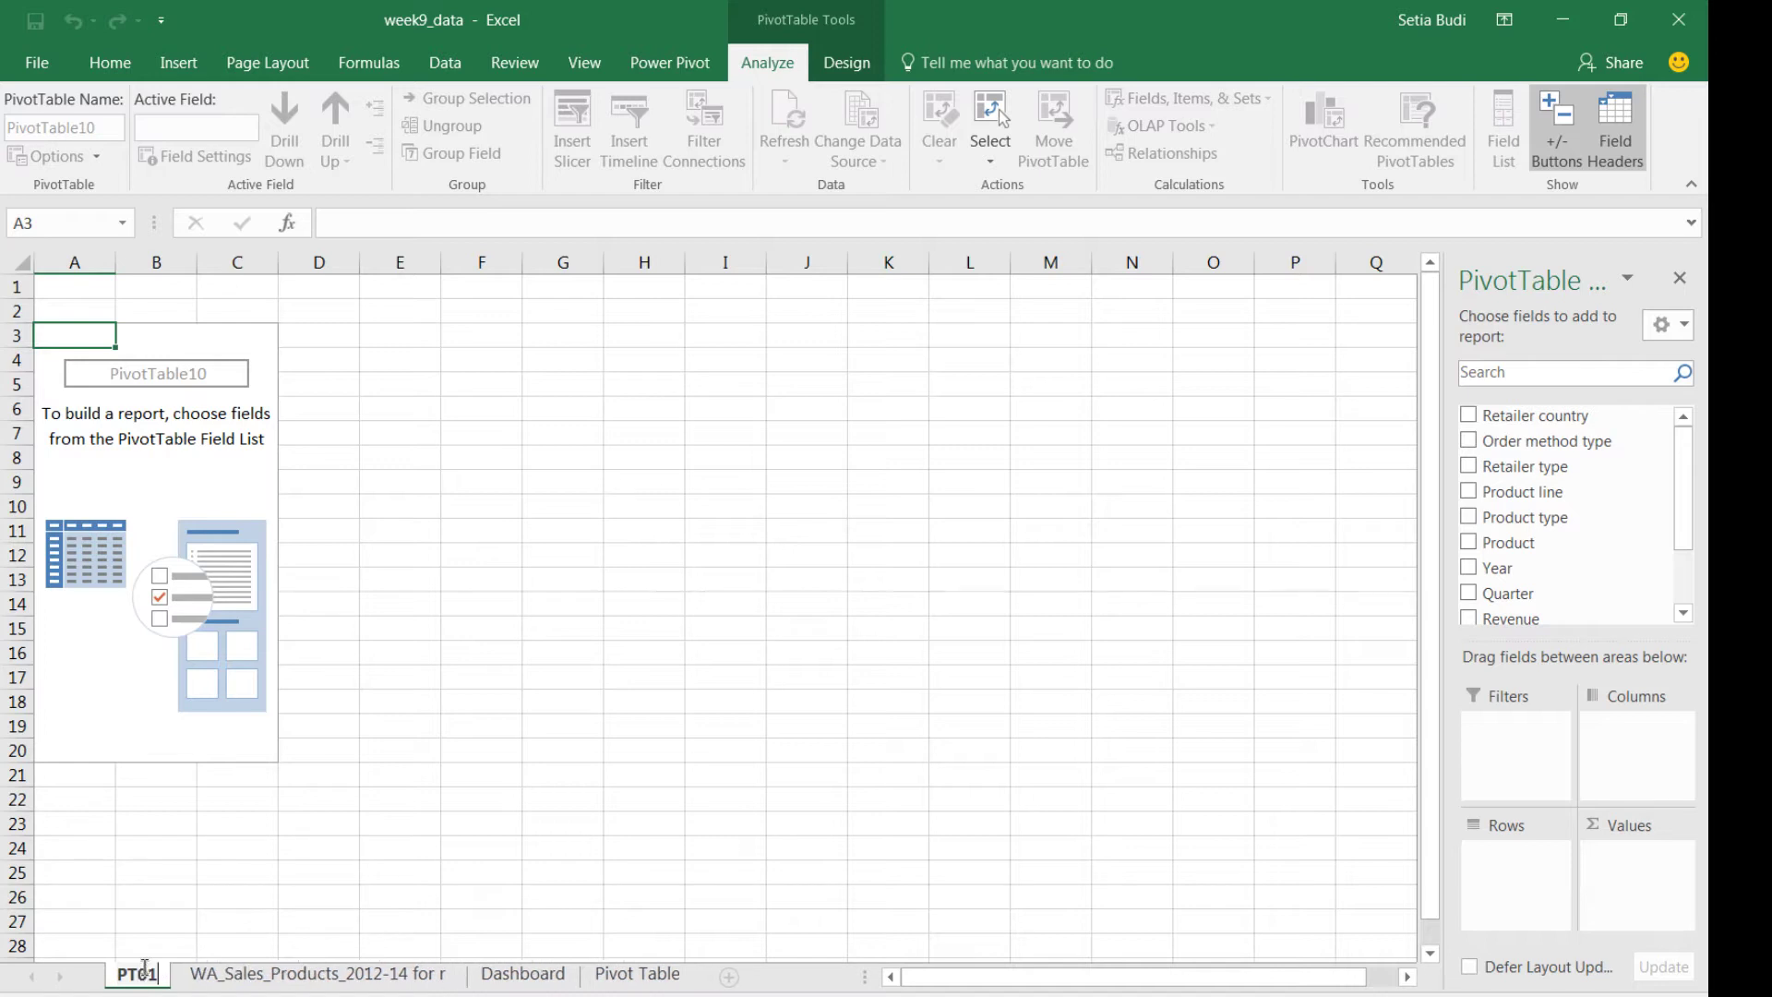
key("Return")
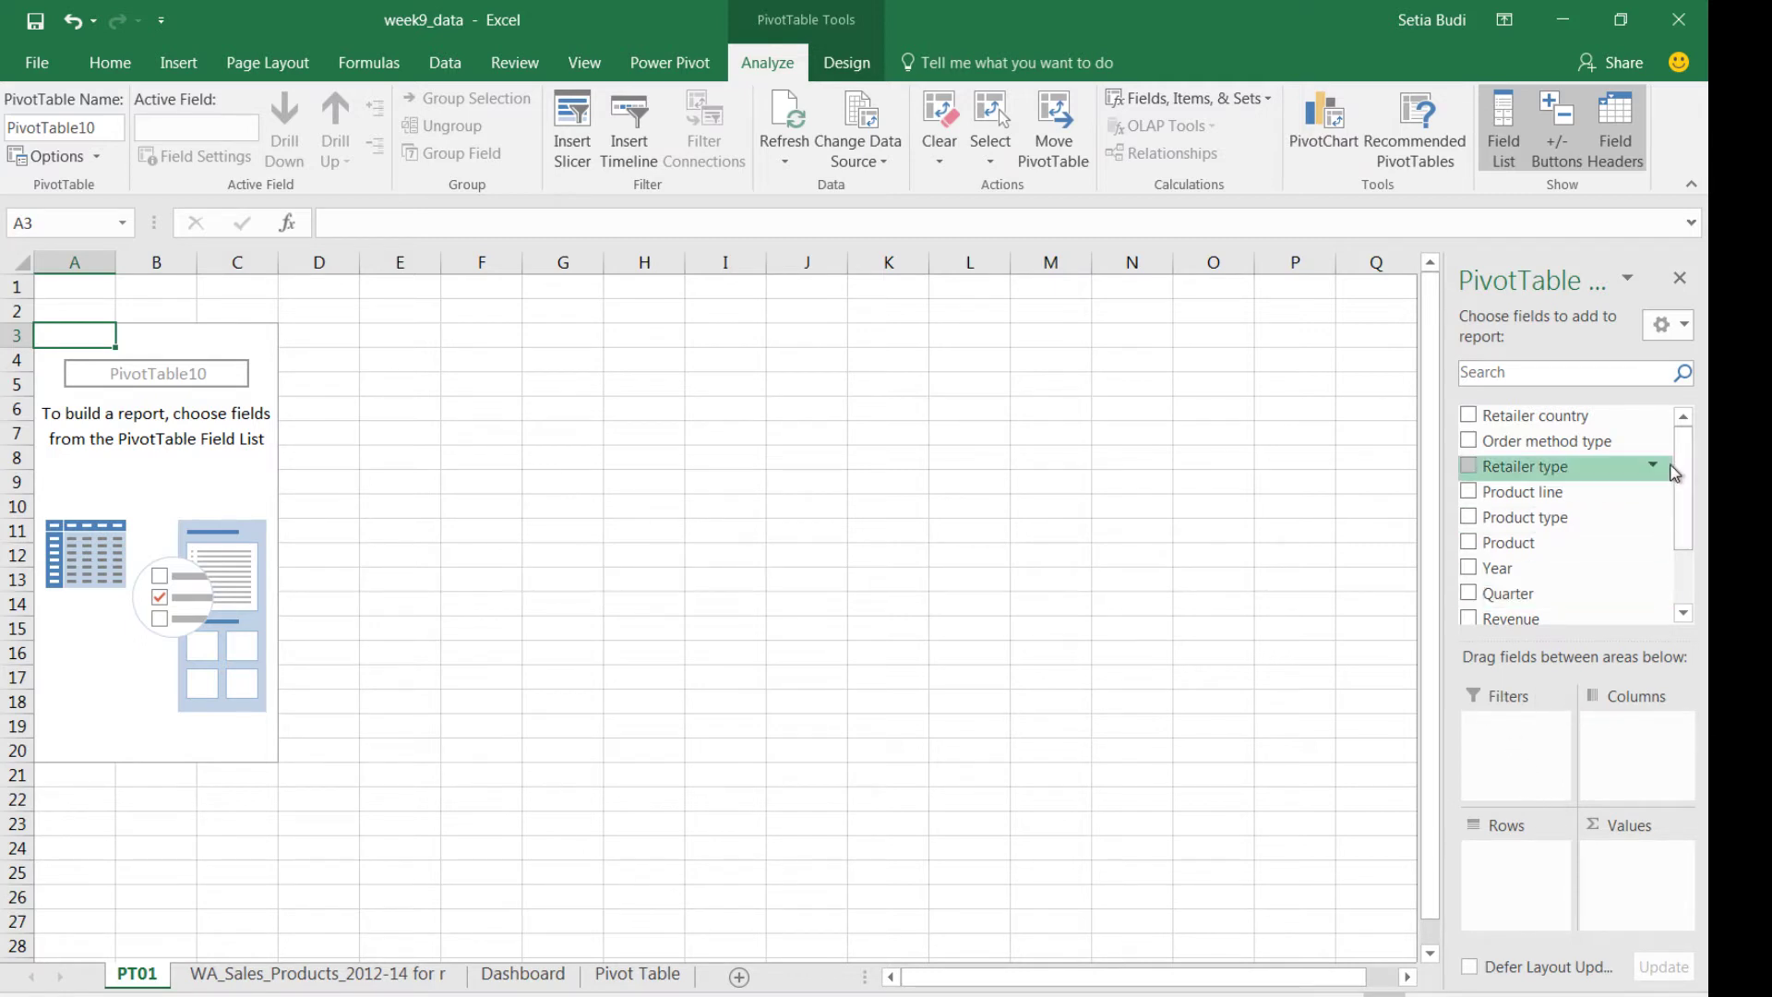
- Lay out the PT01 pivot: Sum of Revenue values, Retailer country rows, Product line columns
left_click_drag(1686, 471, 1686, 504)
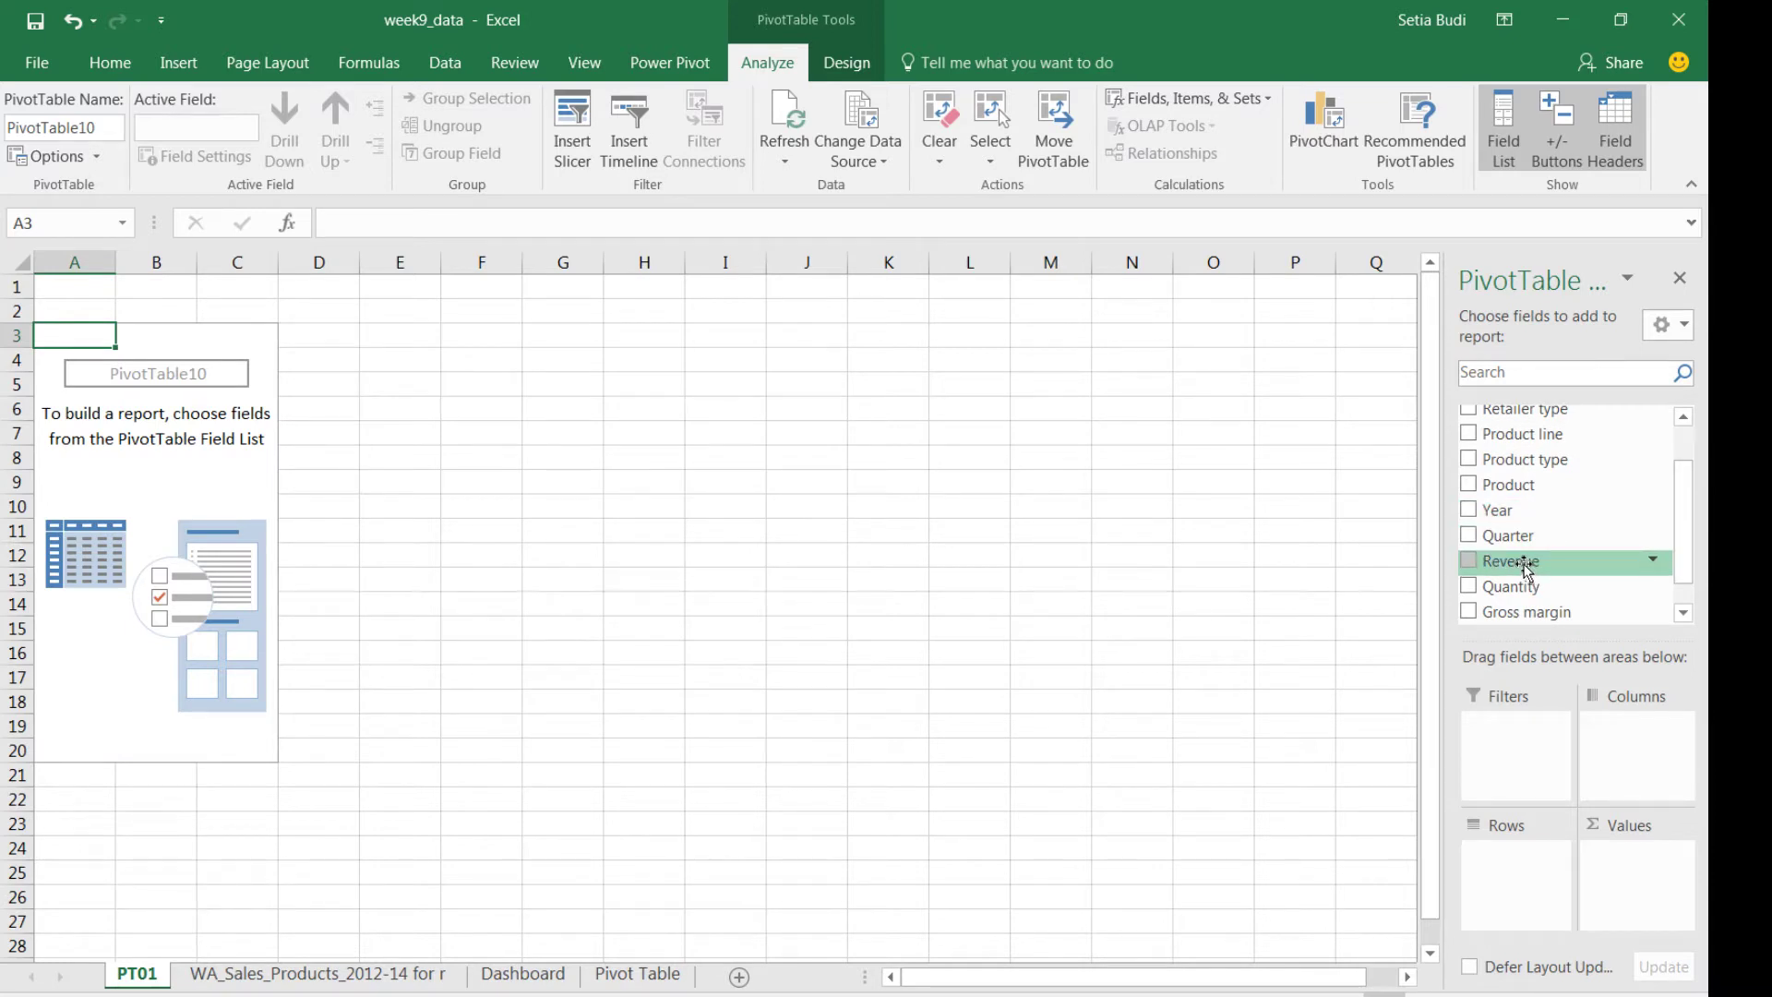
left_click_drag(1527, 568, 1636, 894)
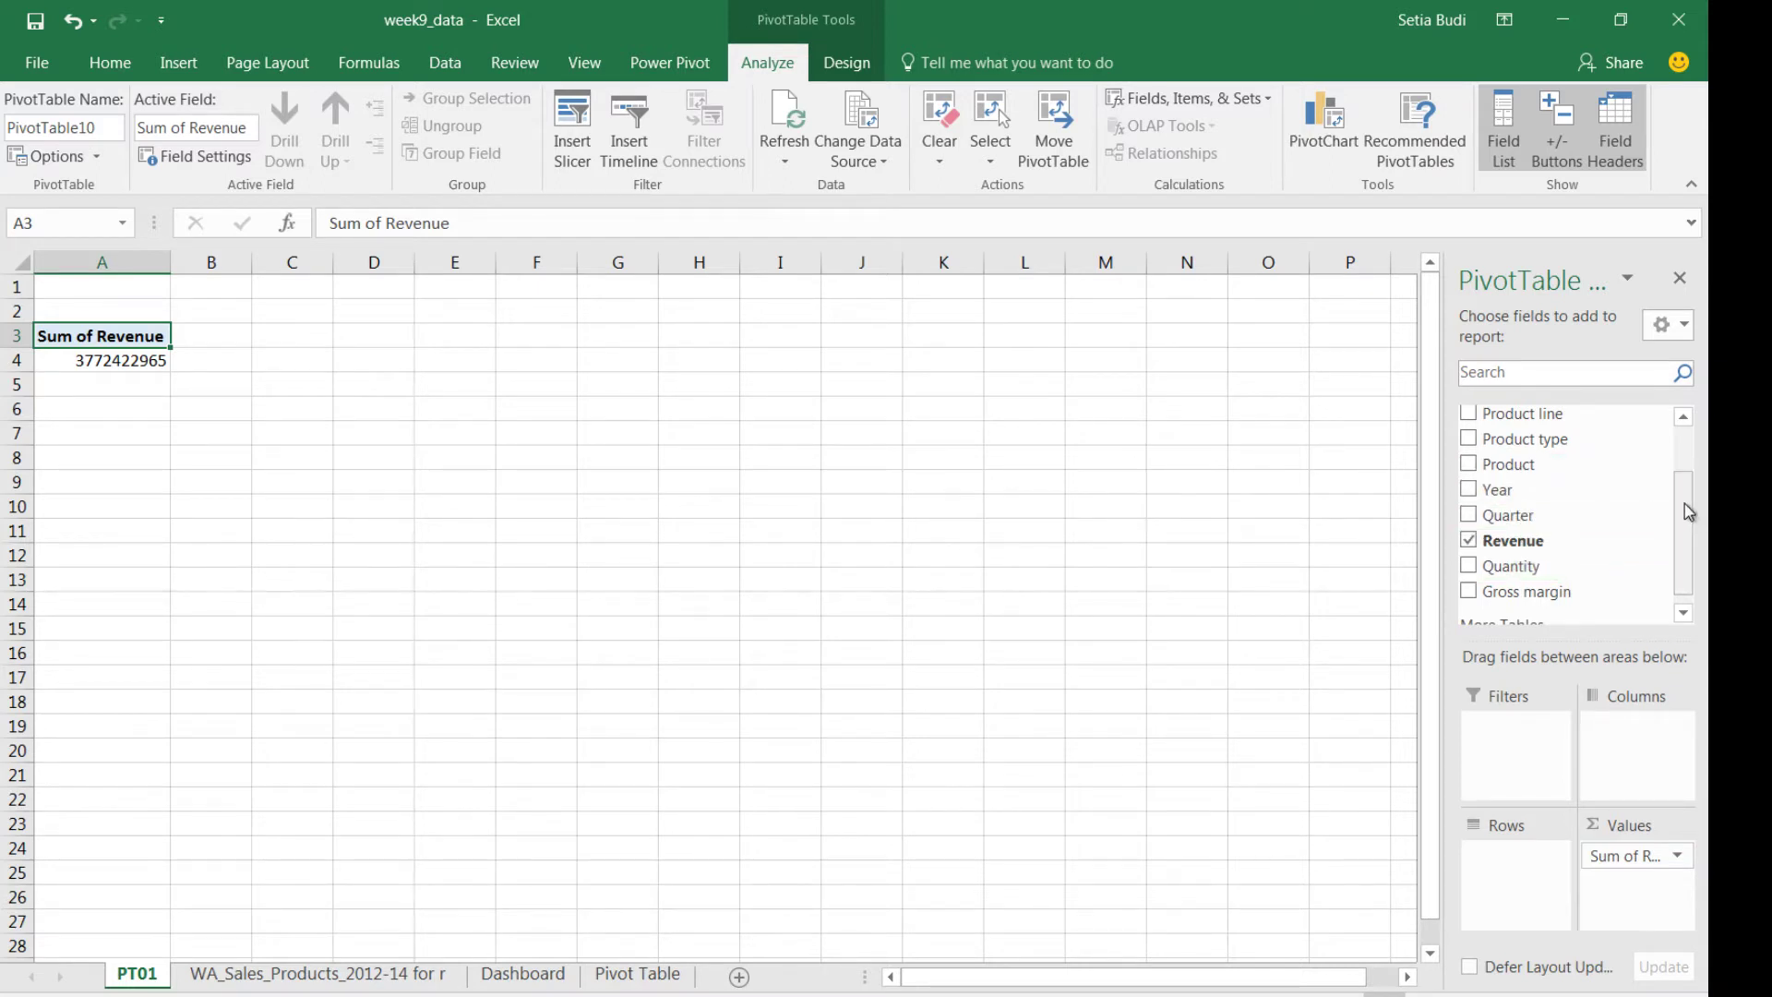
left_click_drag(1690, 503, 1689, 459)
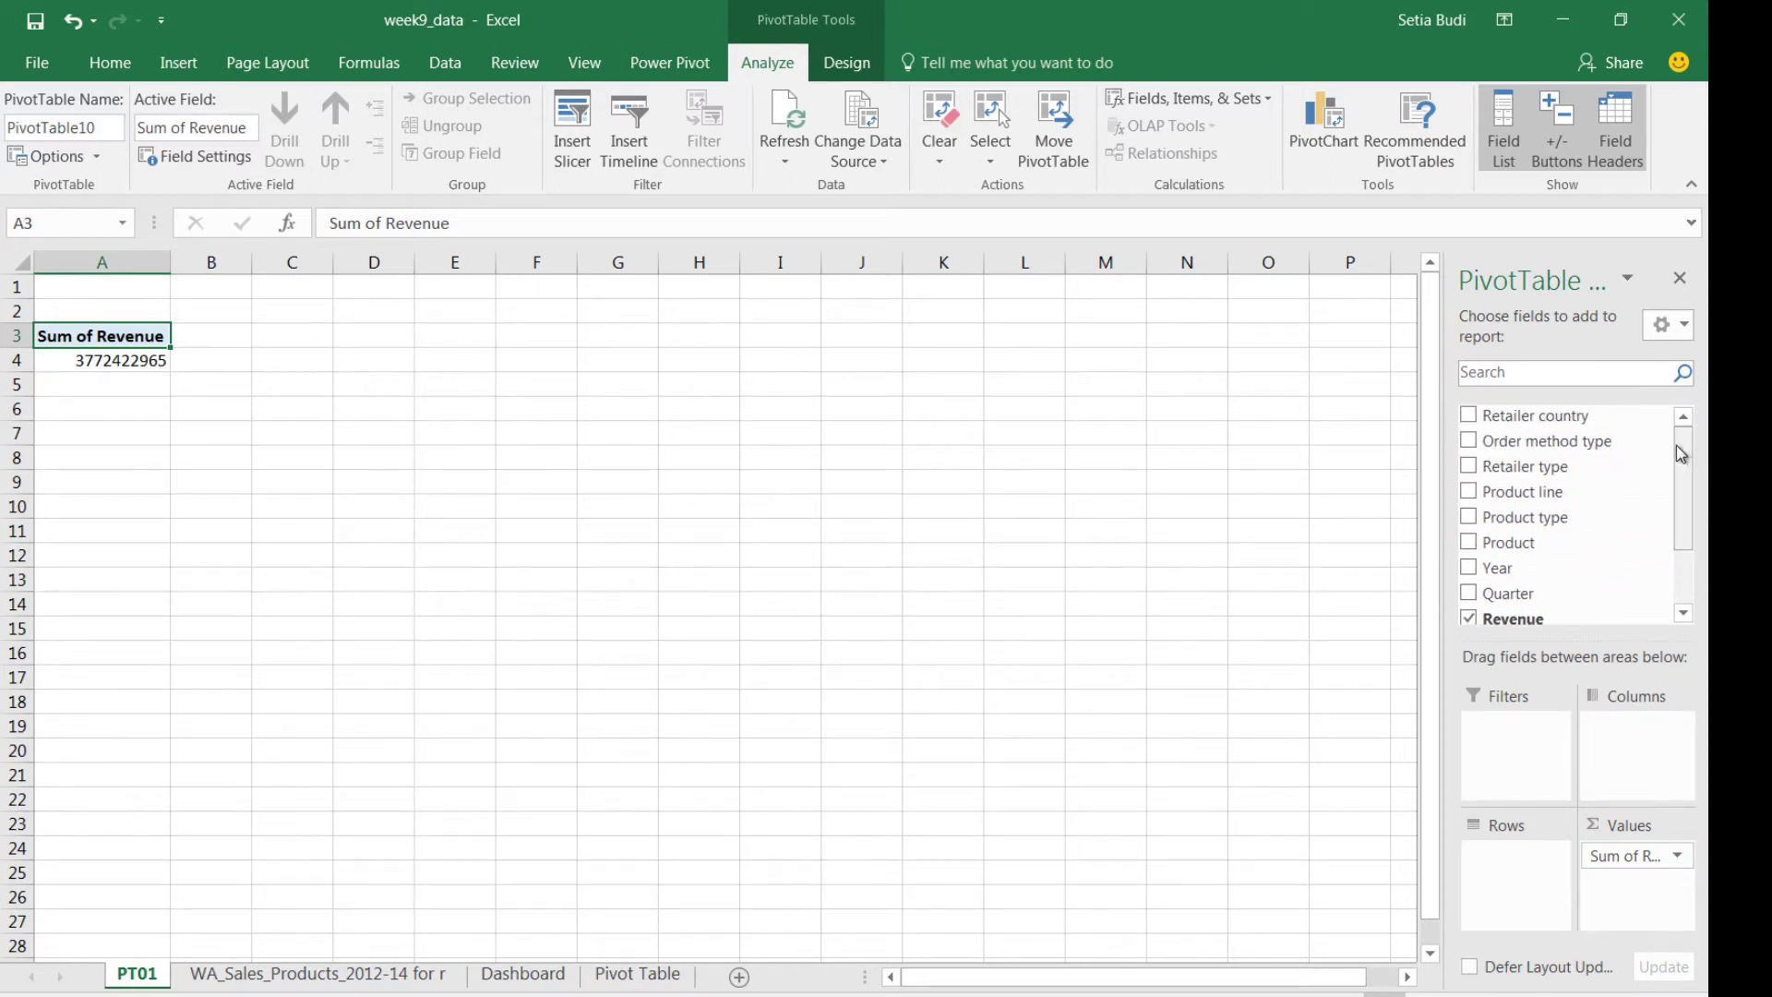
left_click_drag(1570, 412, 1514, 872)
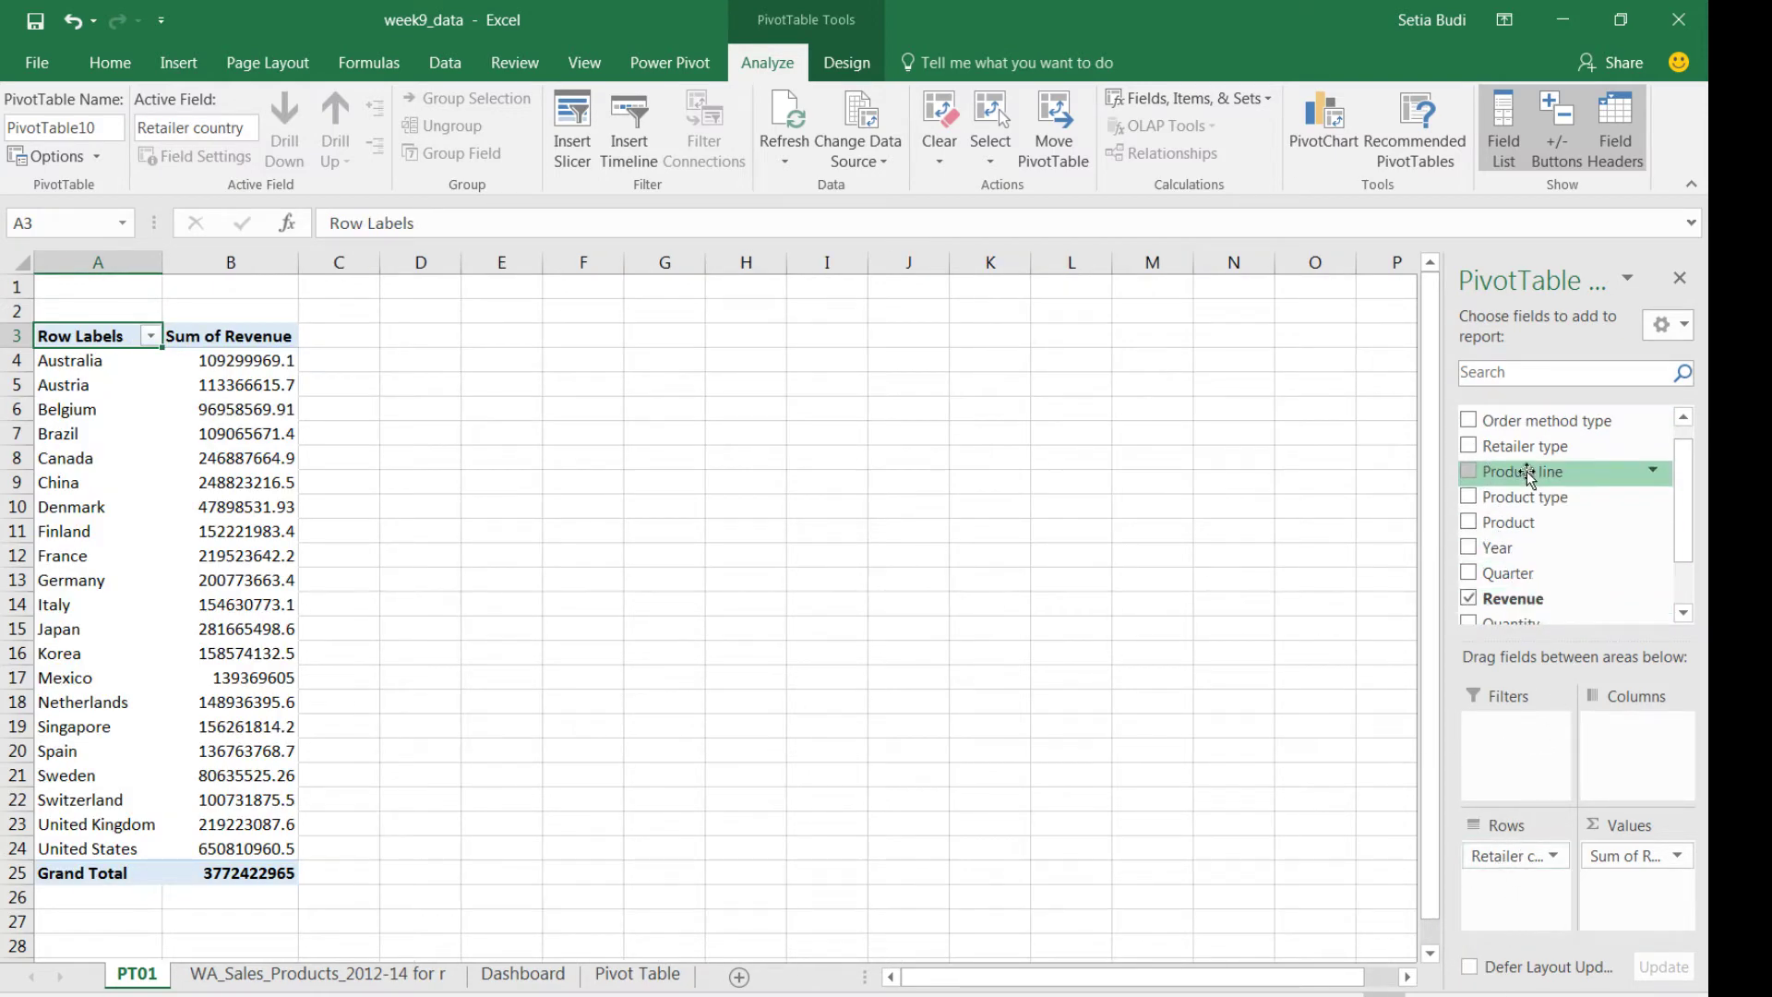
left_click_drag(1522, 472, 1634, 759)
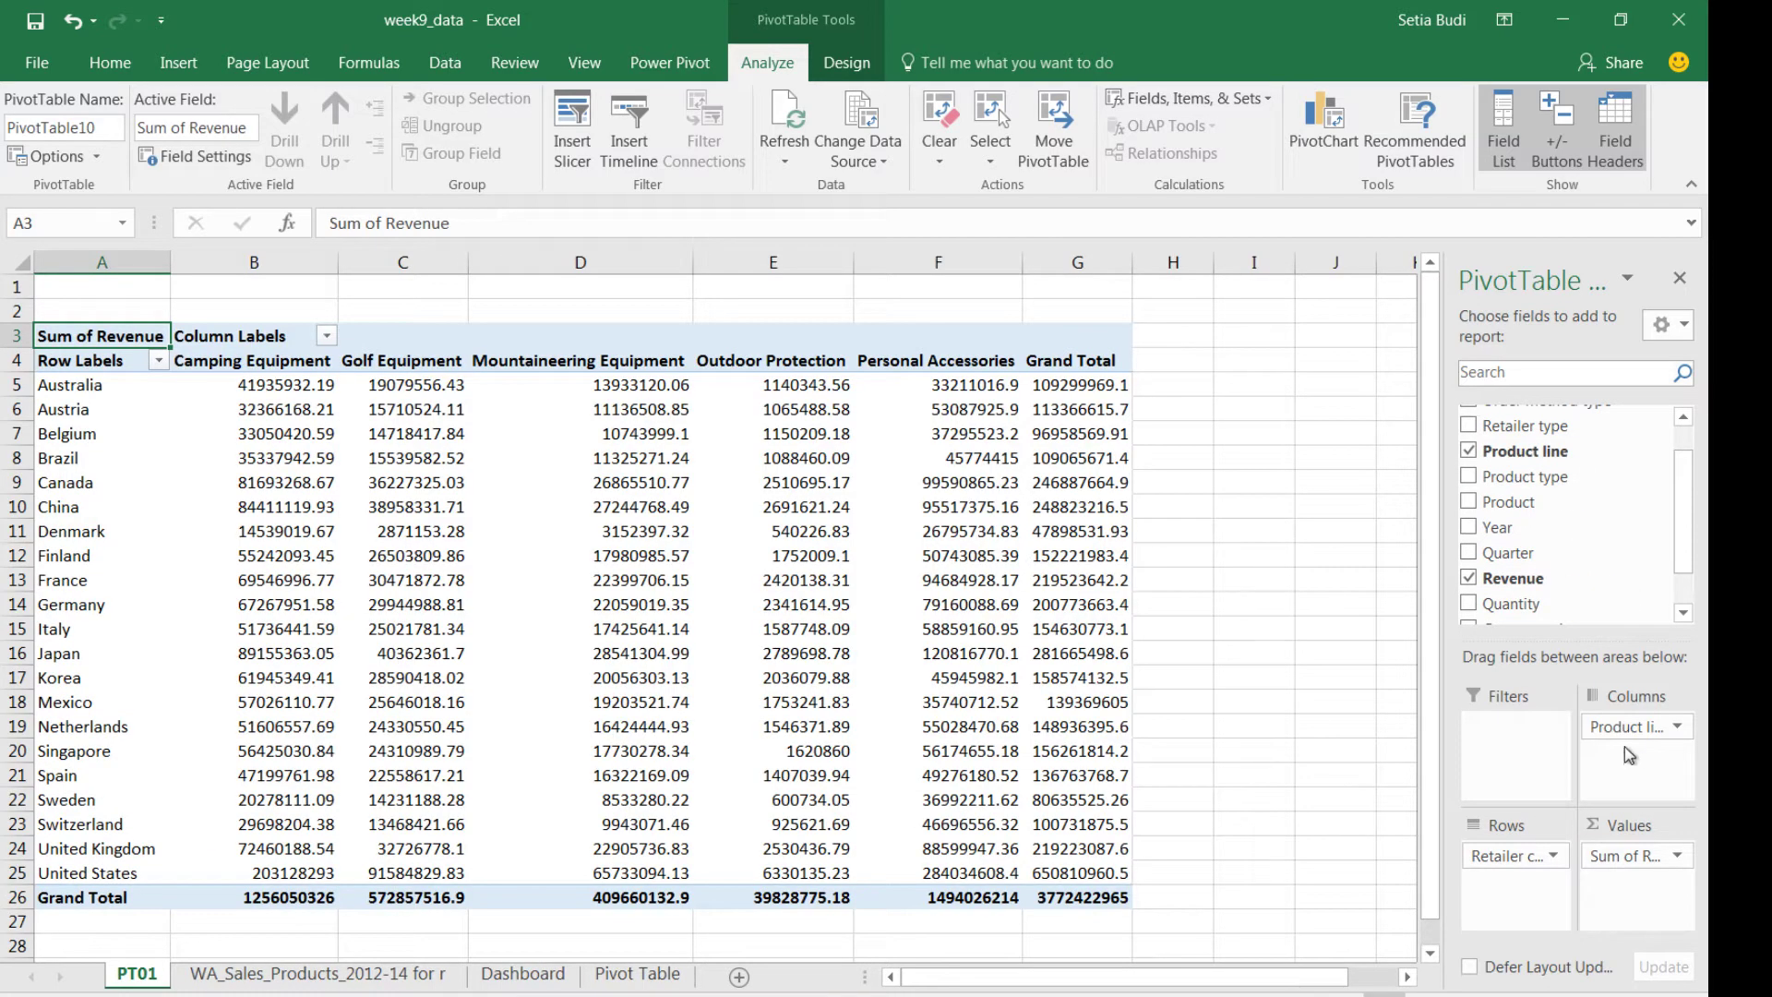
left_click(111, 389)
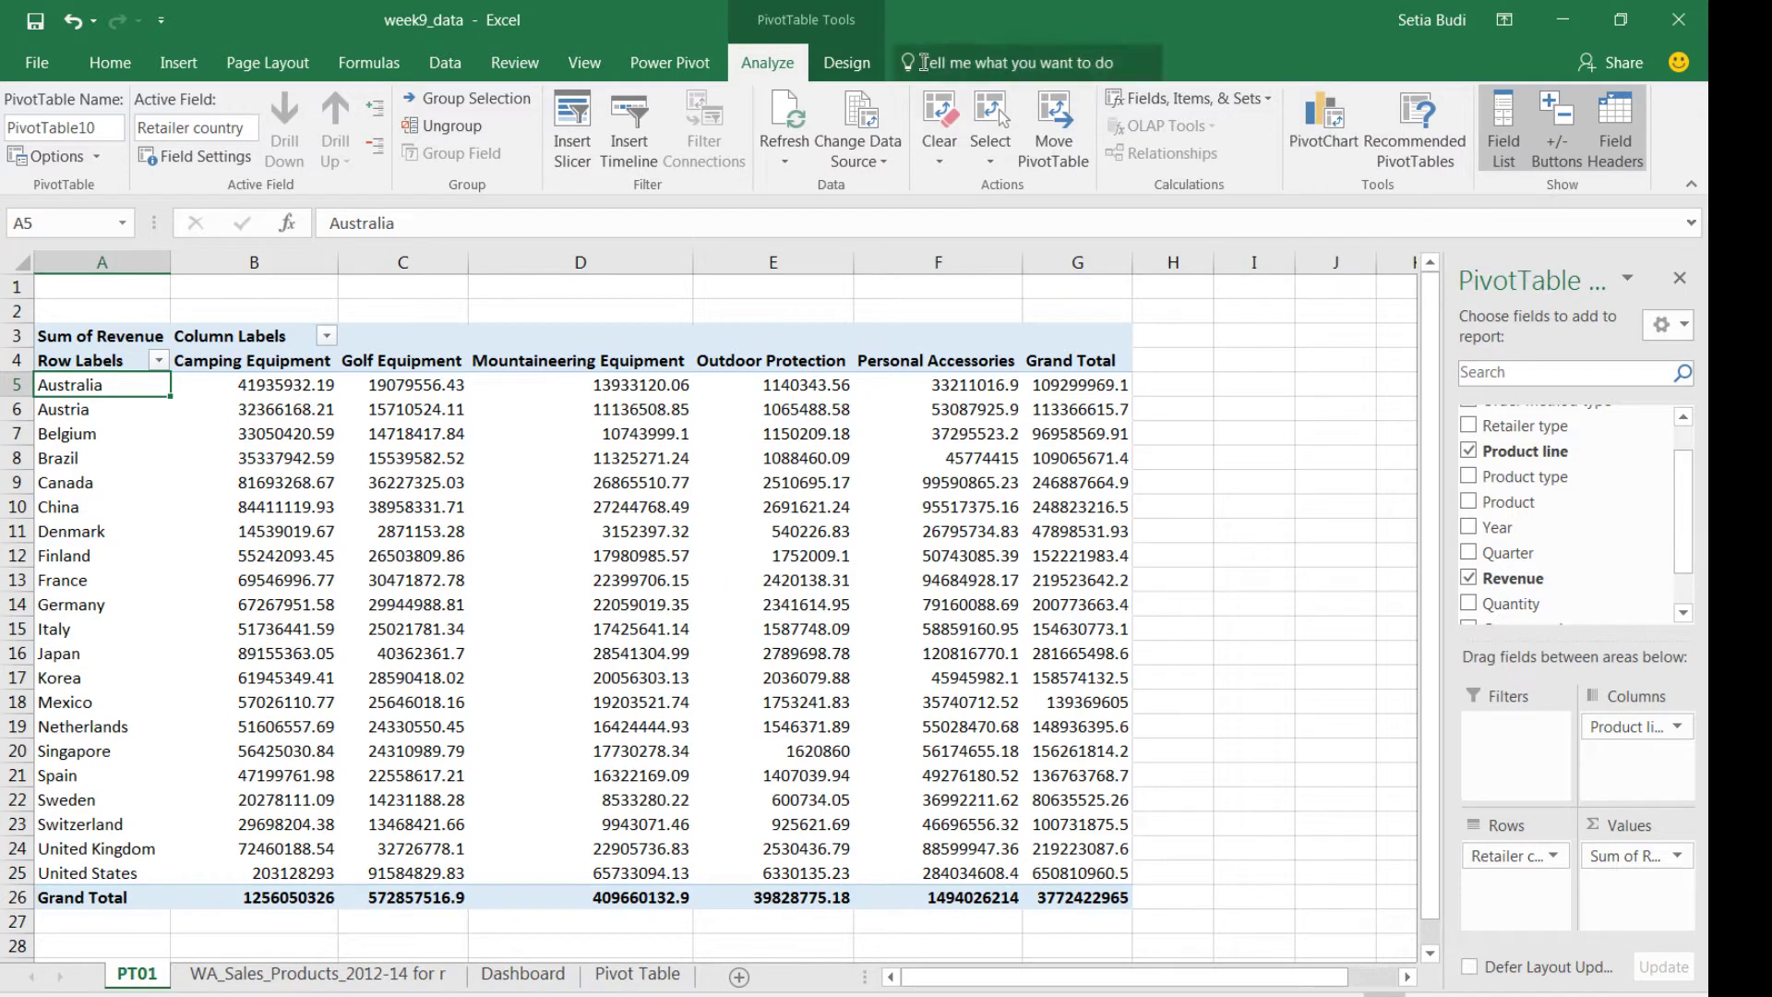
- Insert a stacked column PivotChart from the PT01 pivot table
left_click(1322, 124)
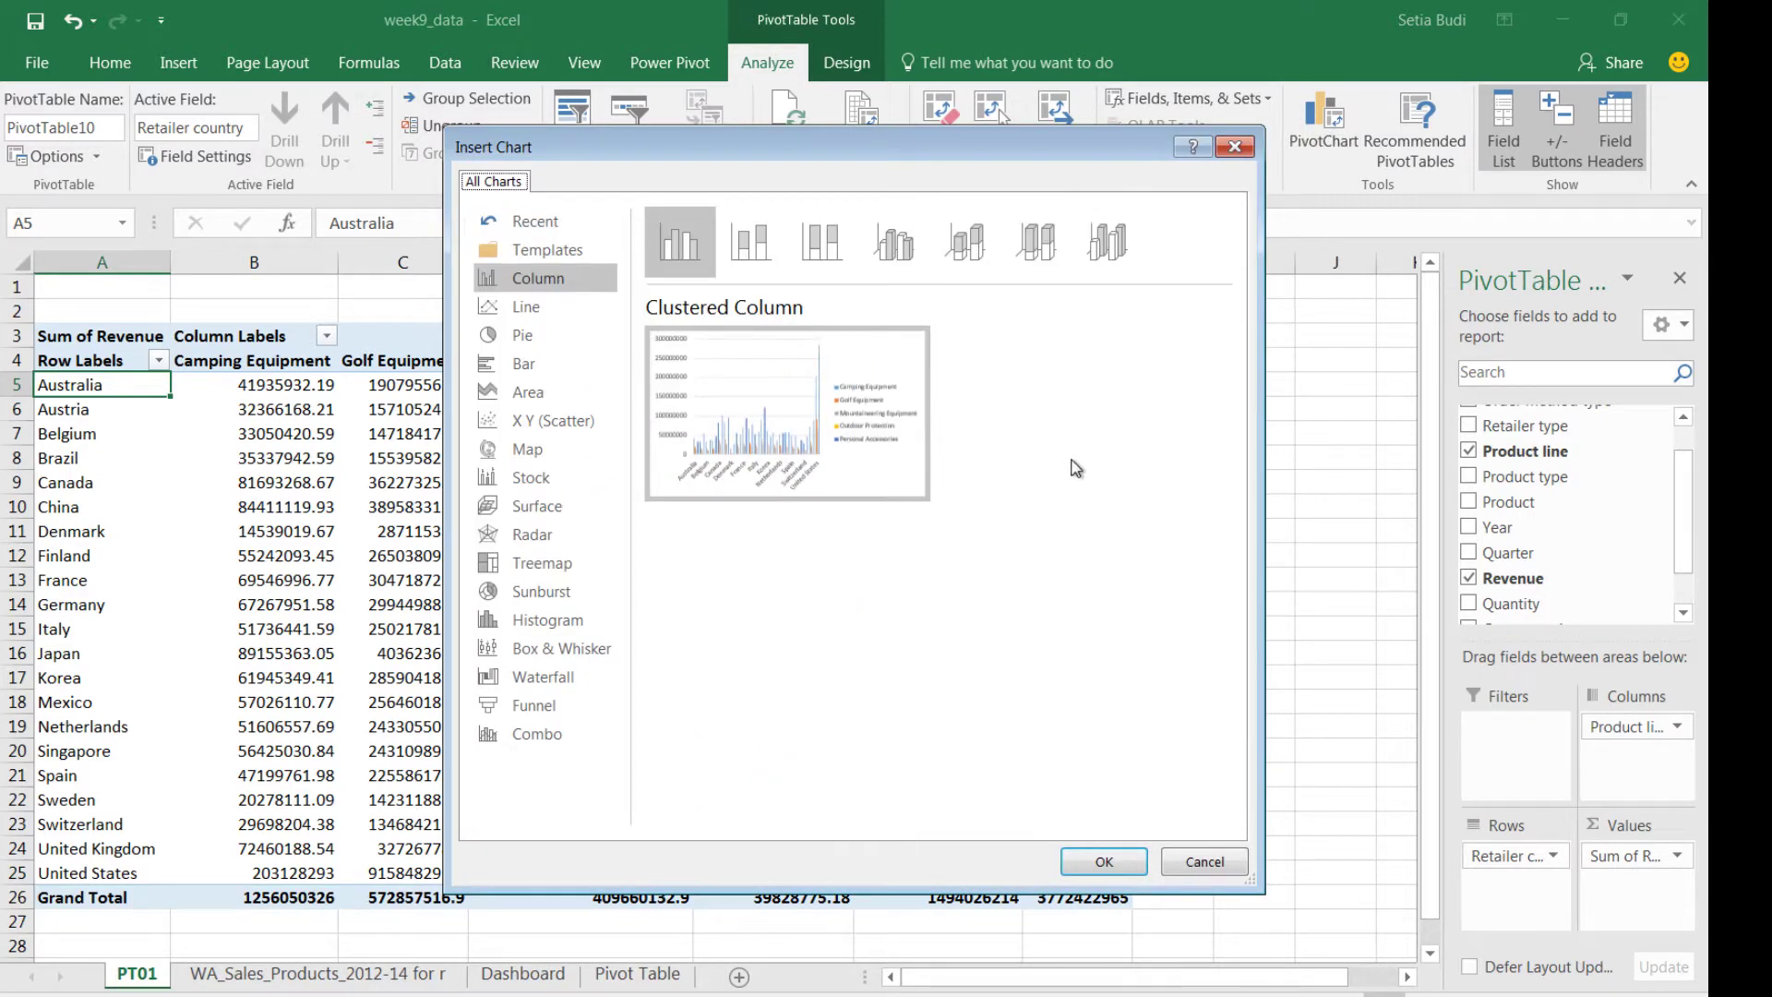
left_click(755, 255)
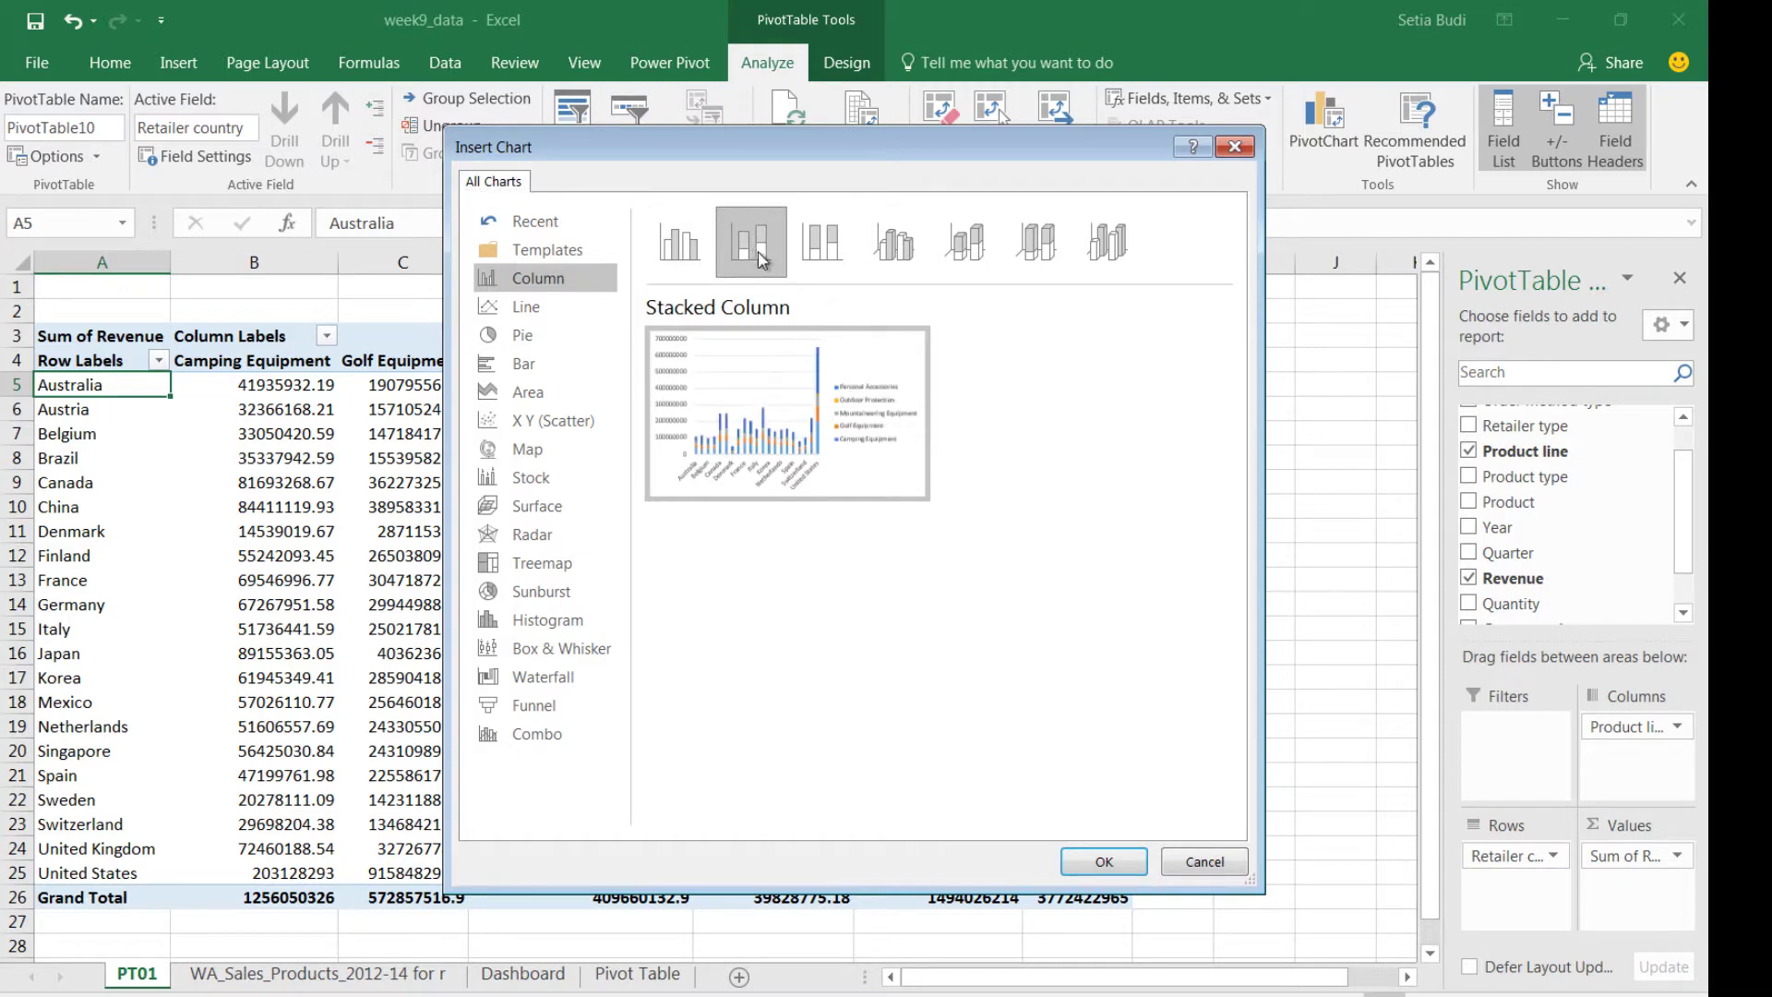
left_click(1103, 862)
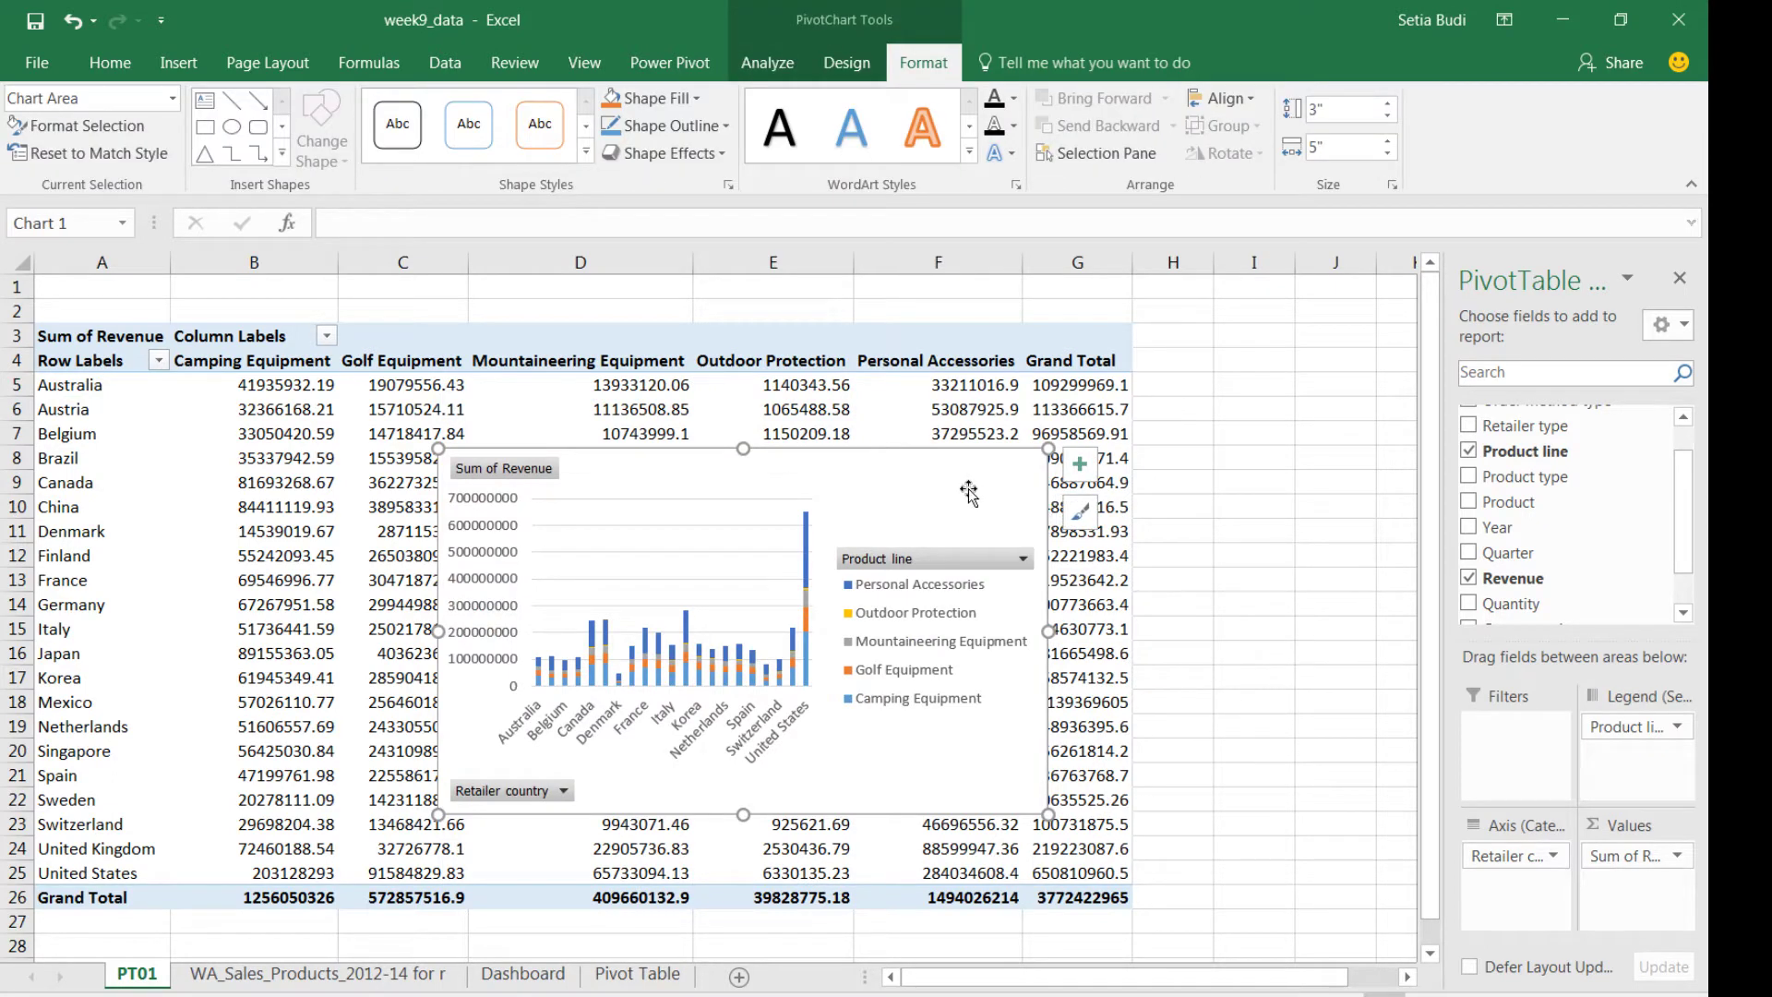
- Move the stacked chart up and left over the table, then copy it
left_click_drag(968, 488, 918, 421)
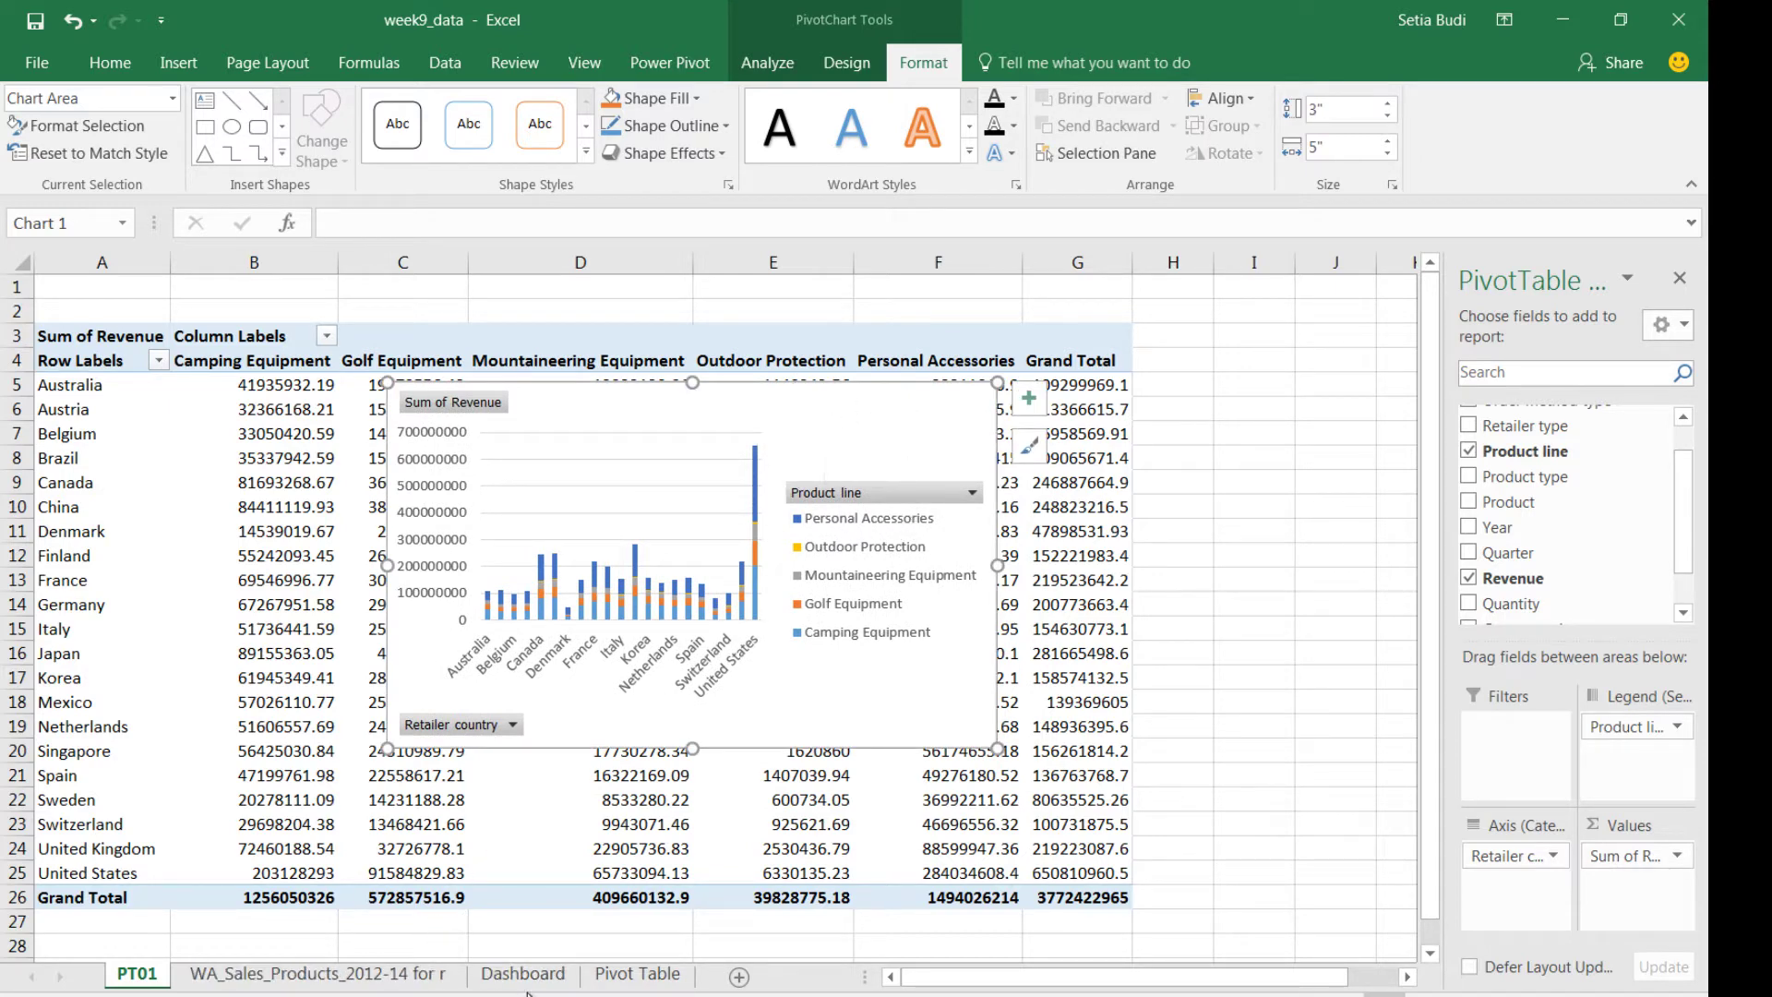
right_click(873, 431)
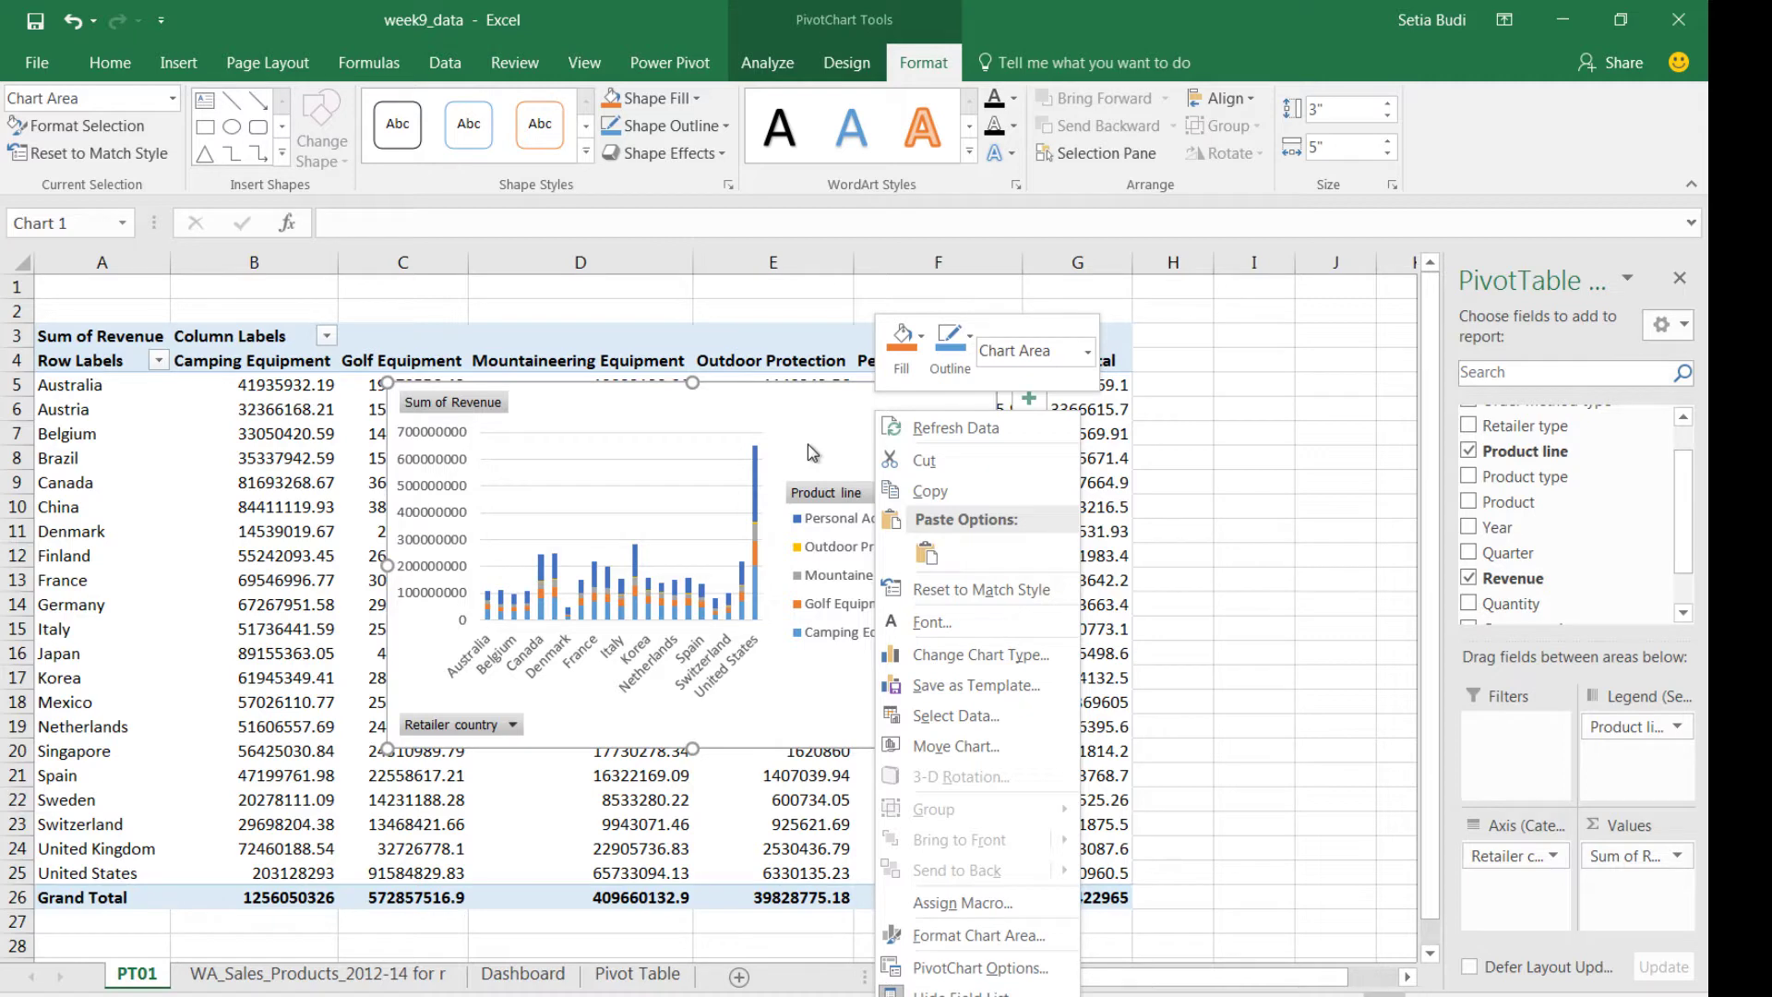
left_click(939, 494)
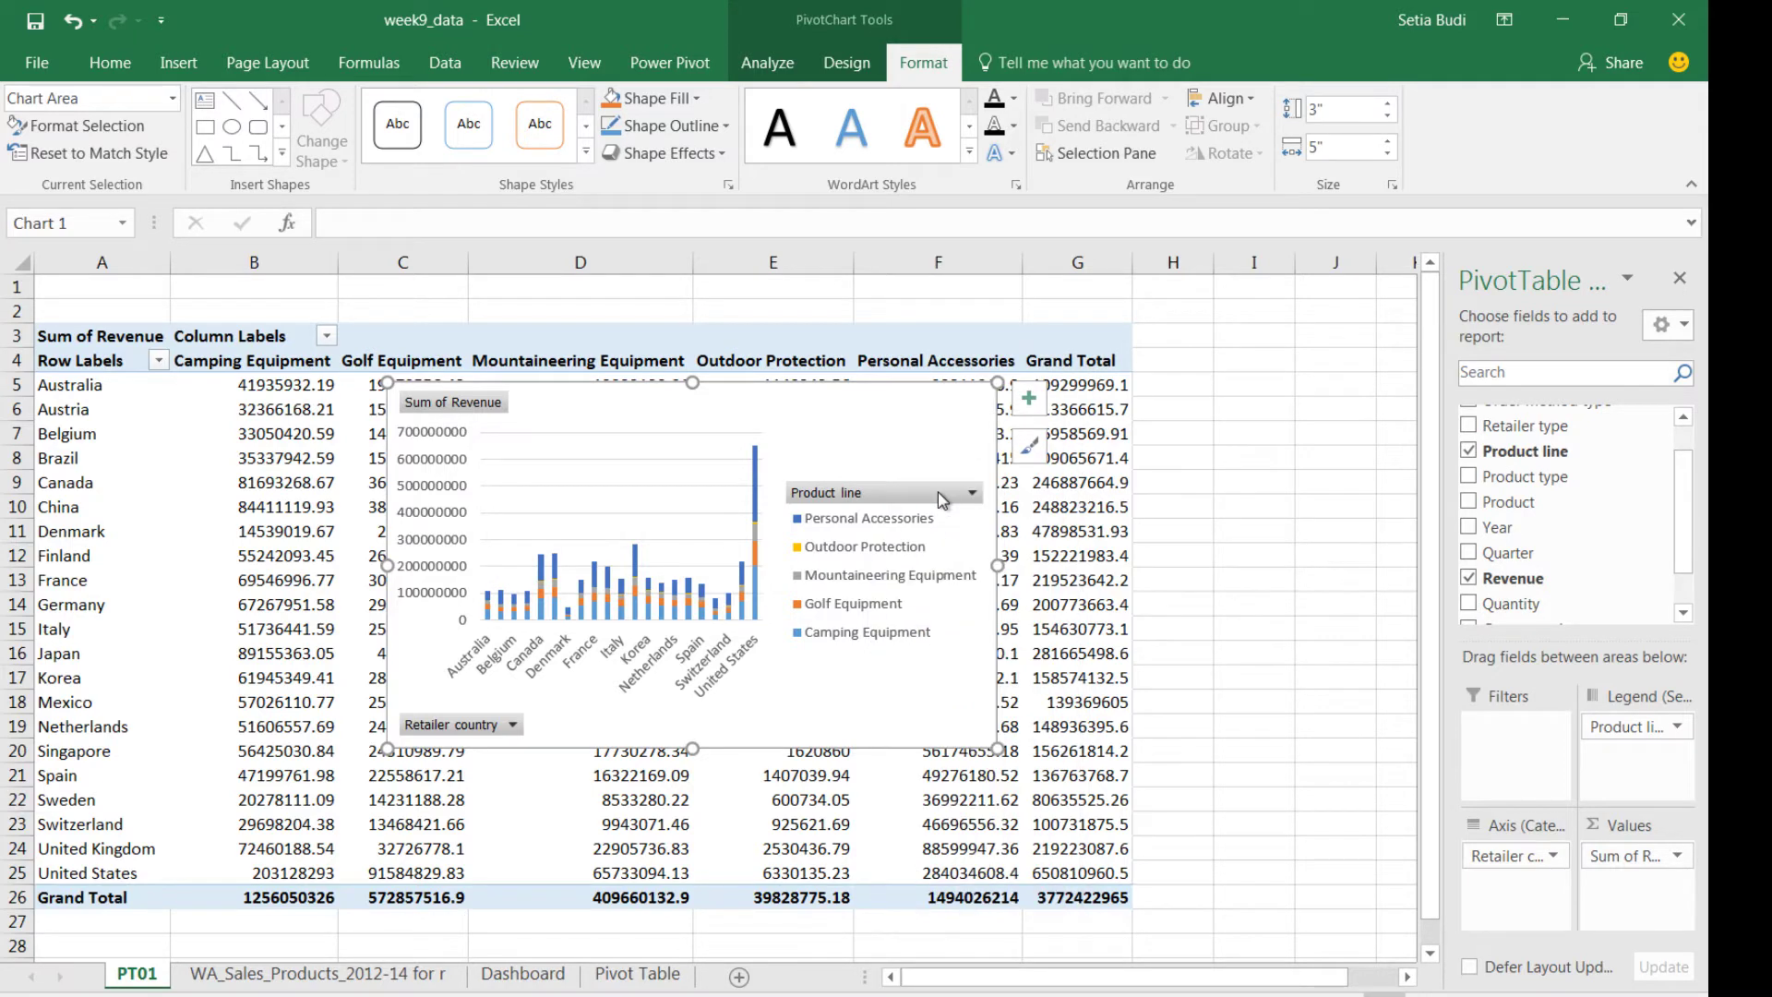
- Paste the copied revenue chart at cell A1 of the Dashboard sheet
left_click(524, 977)
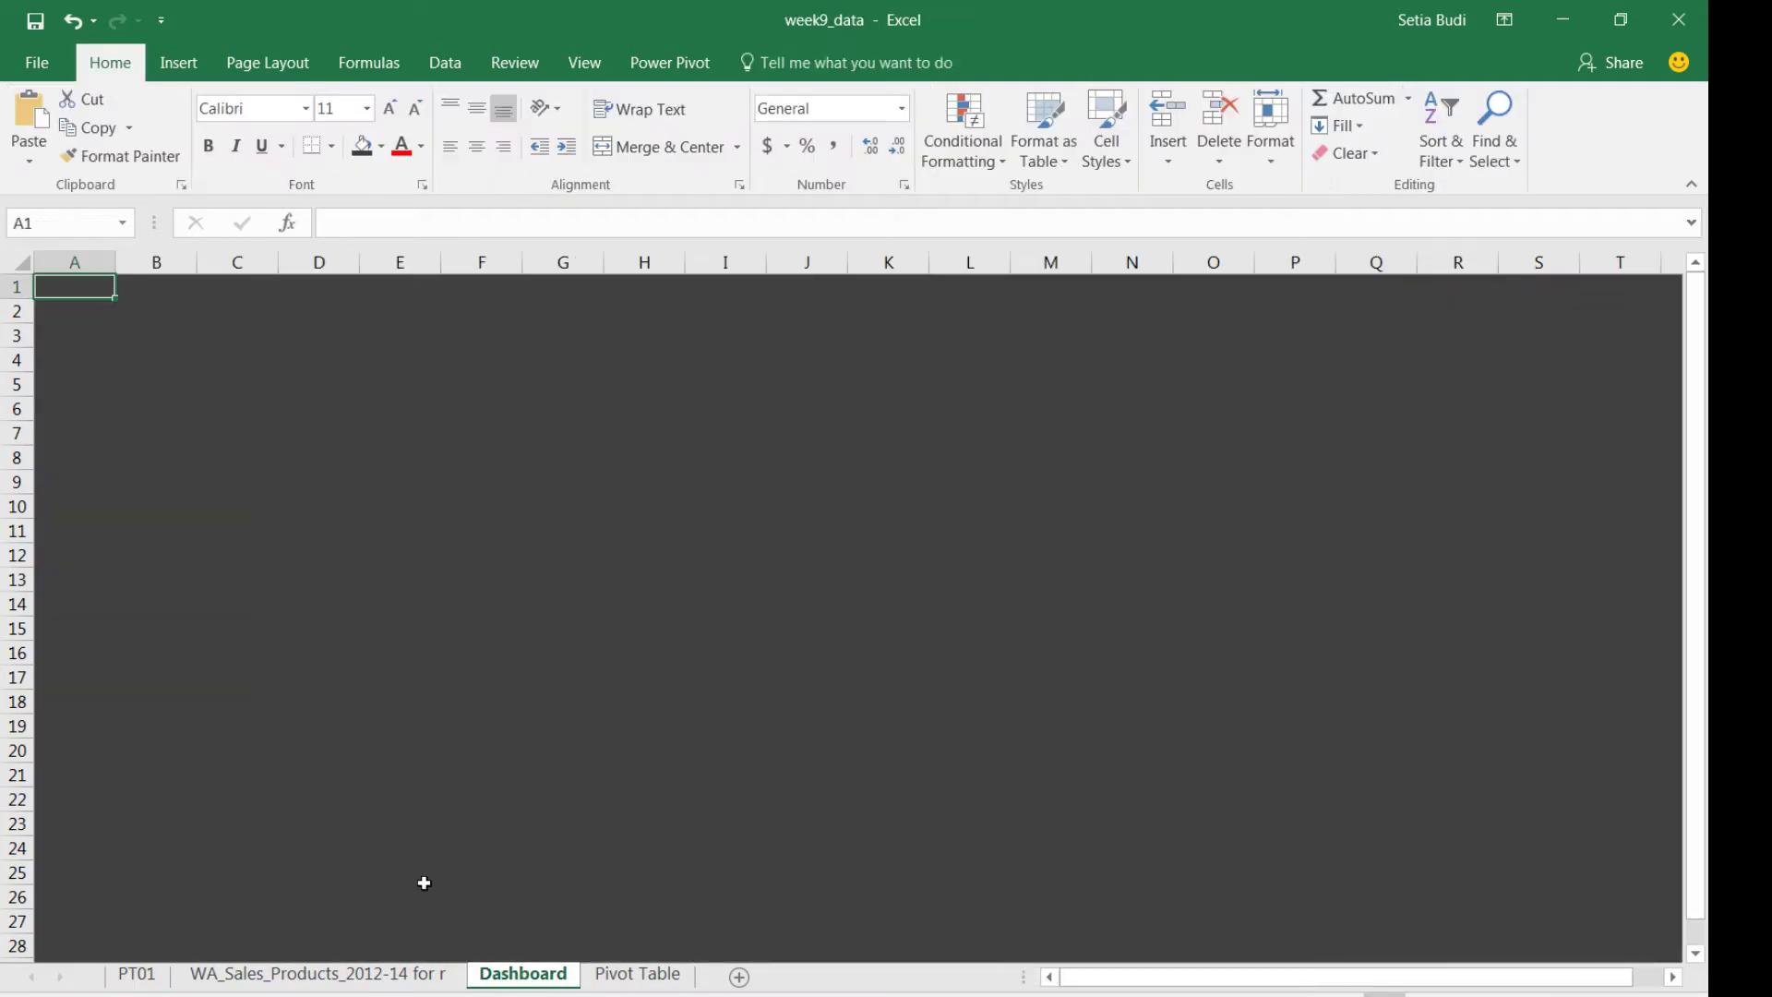
right_click(87, 292)
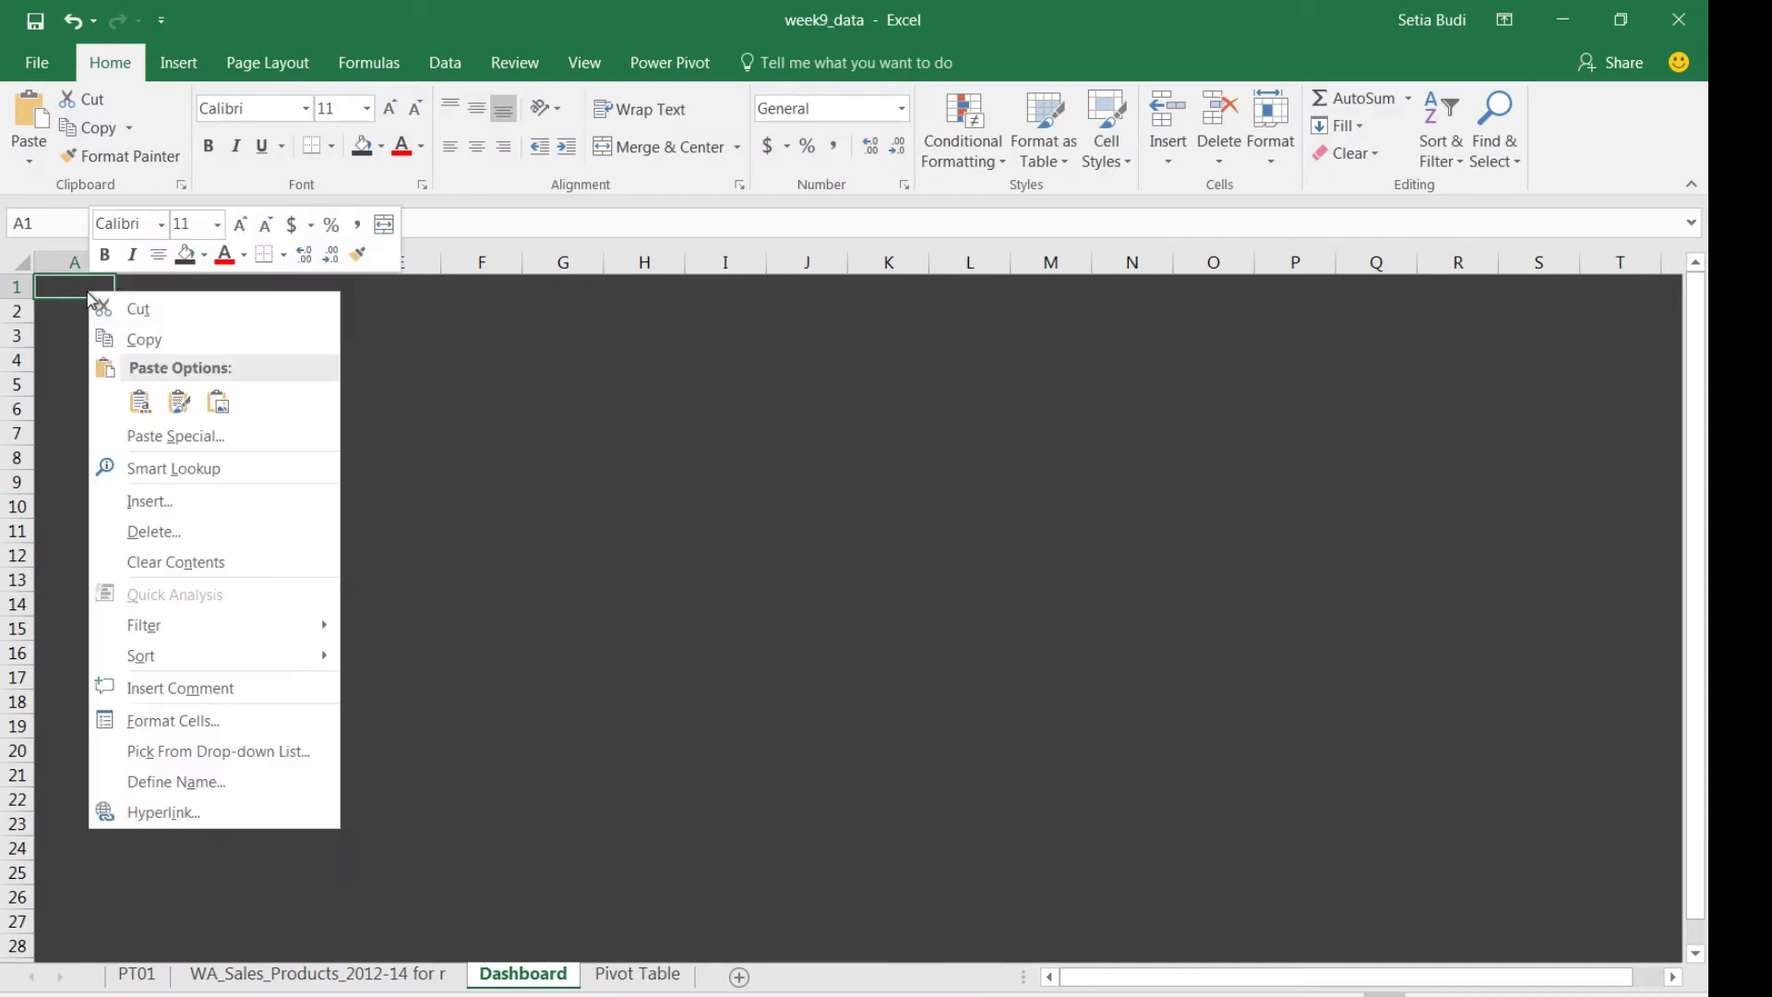
left_click(150, 406)
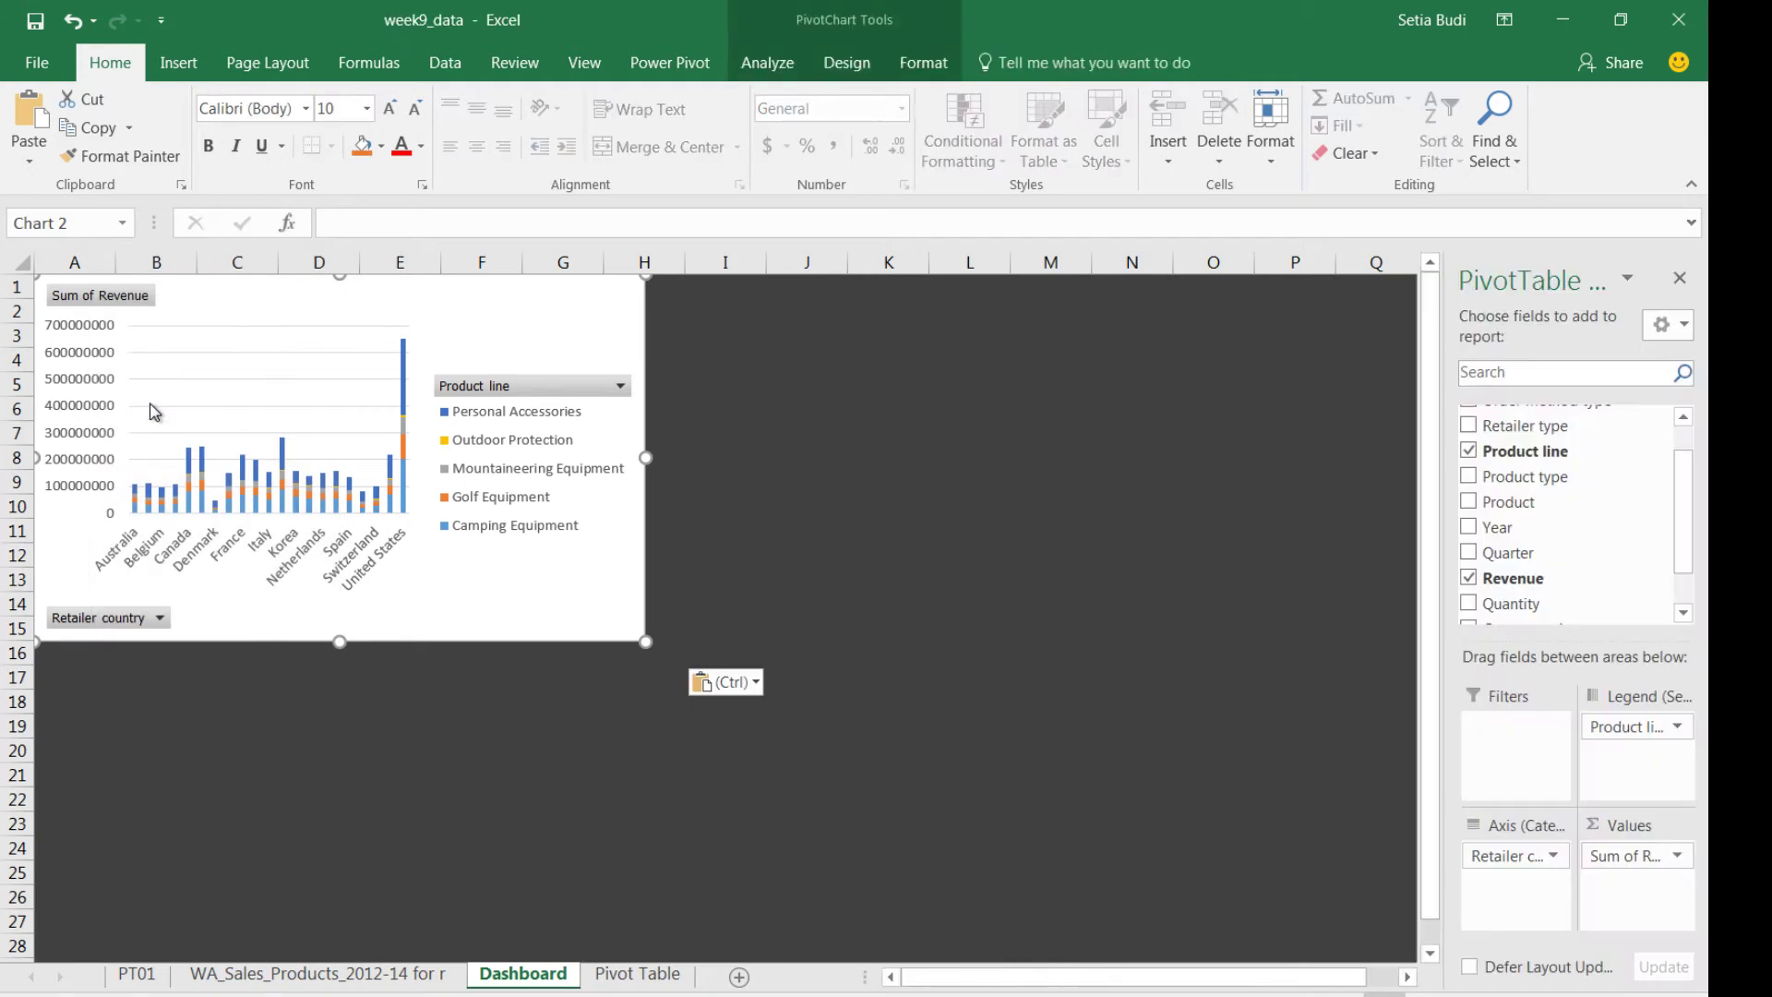
left_click(605, 764)
left_click(500, 615)
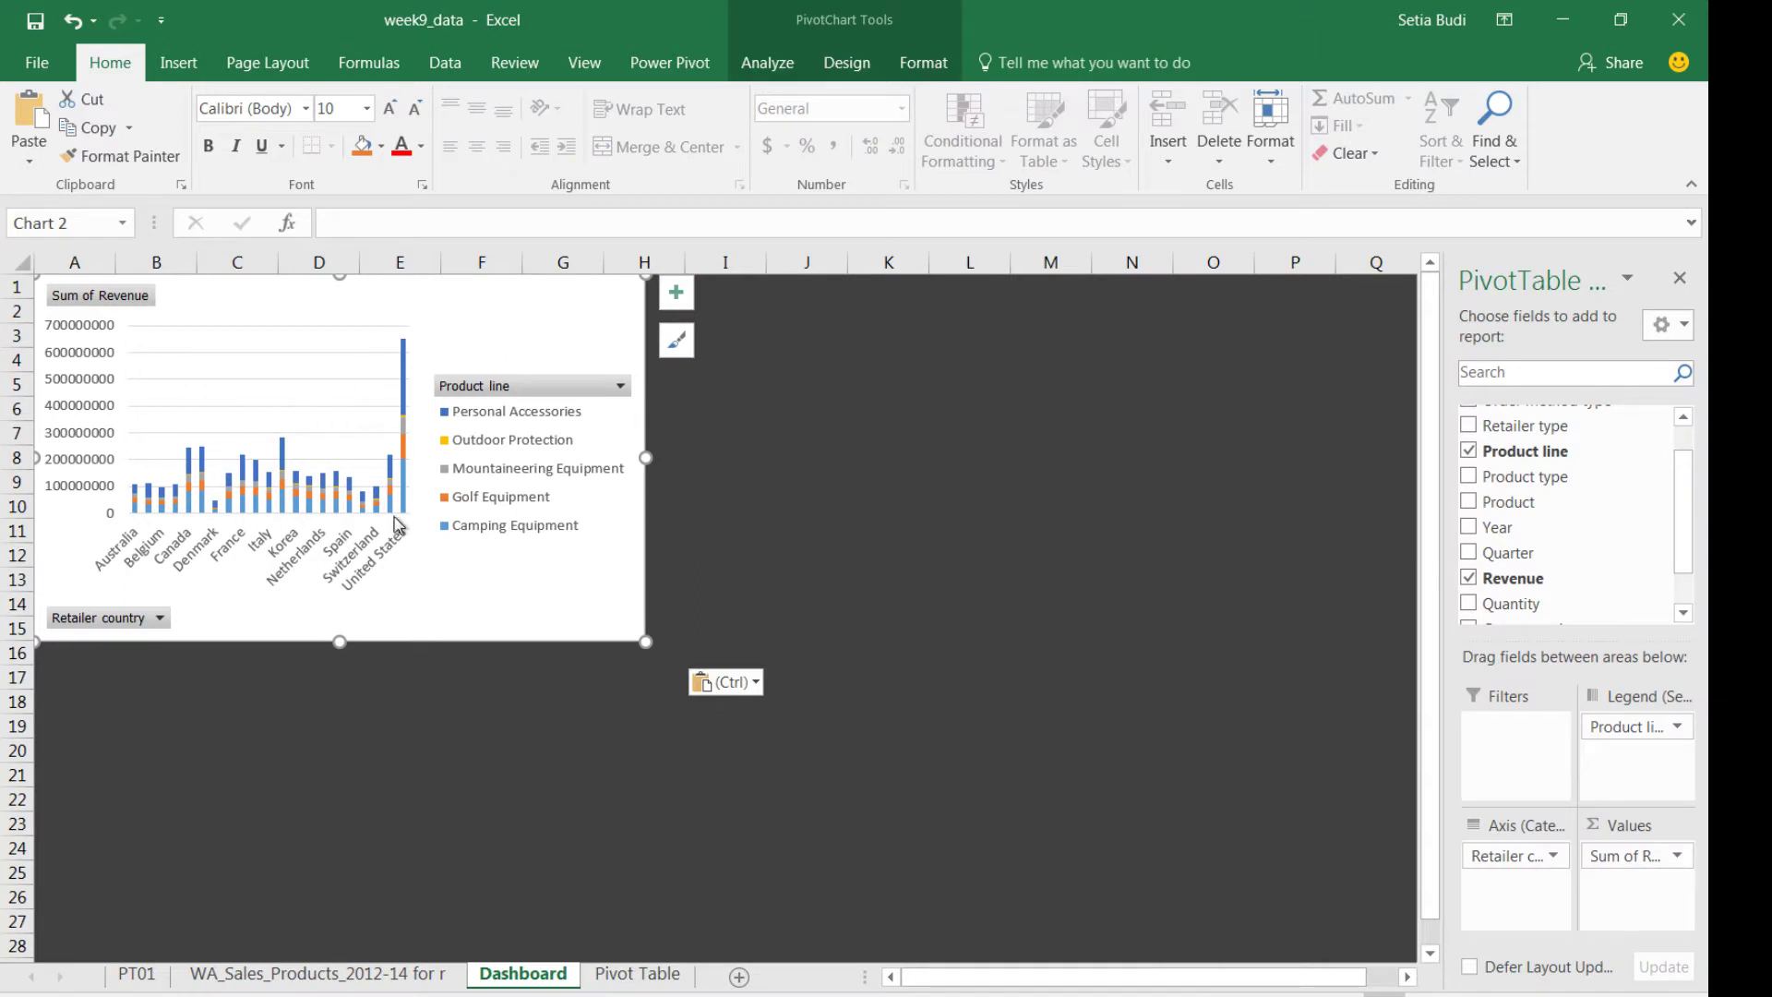
- Hide all field buttons on the pasted Dashboard chart
left_click(113, 305)
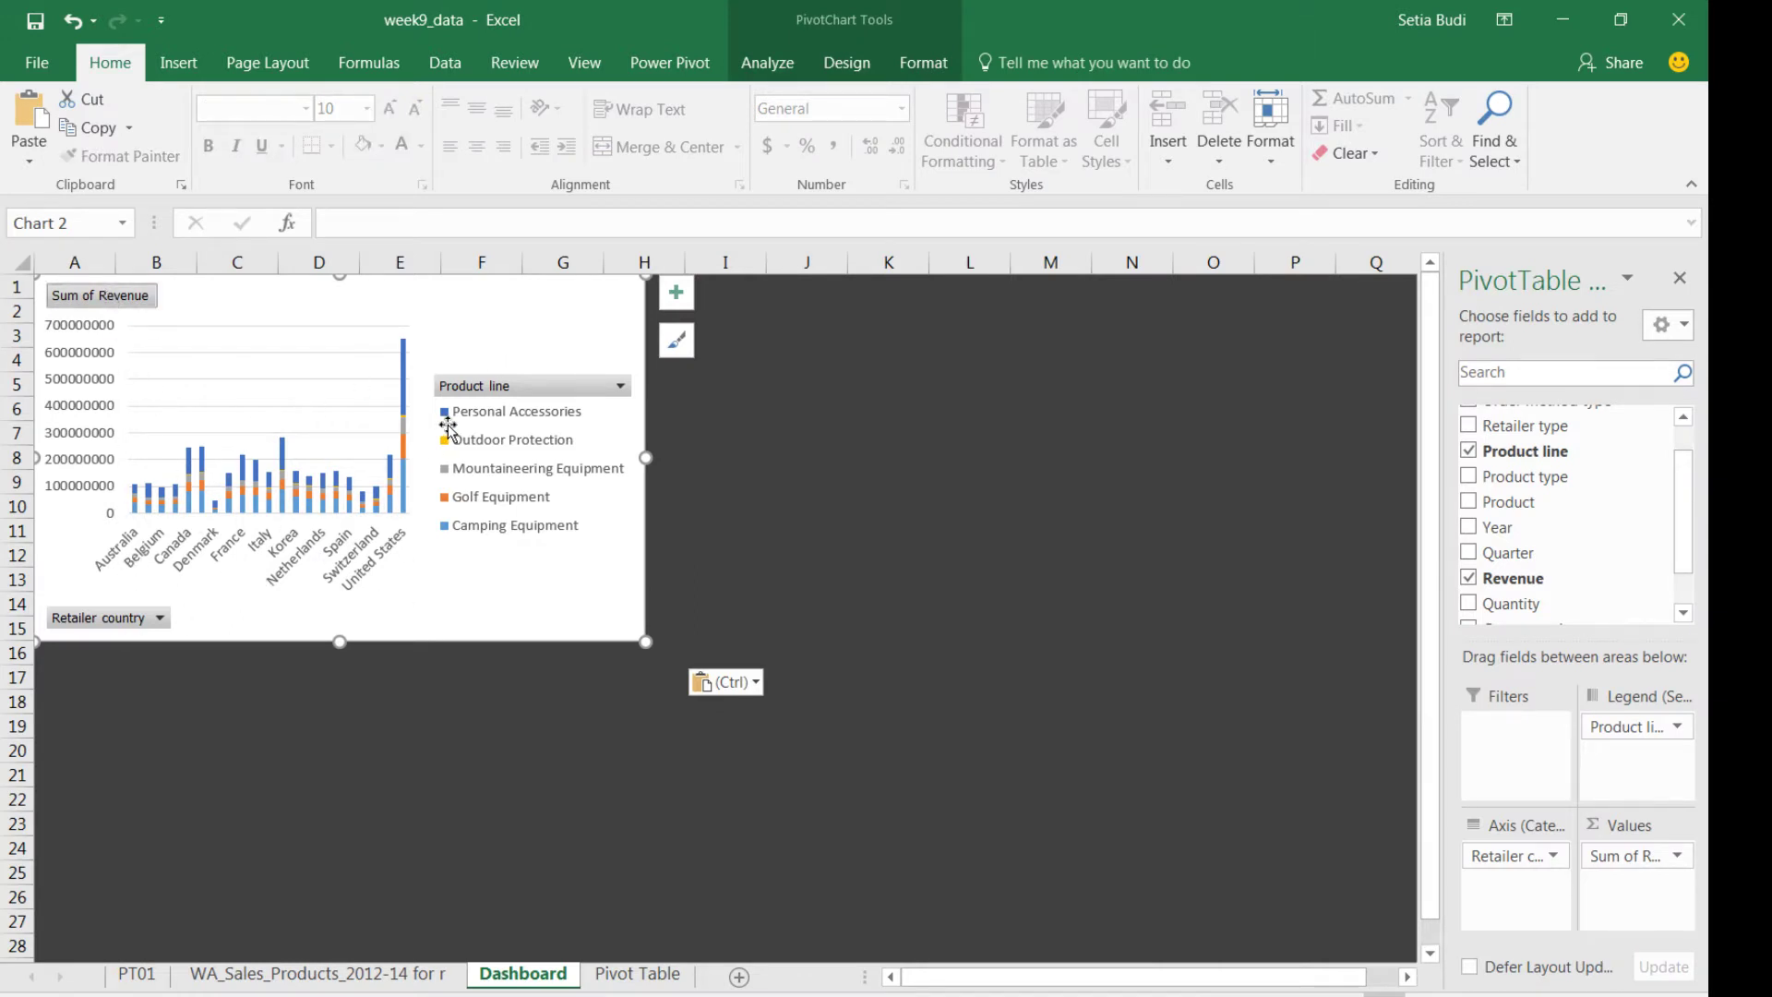
right_click(92, 303)
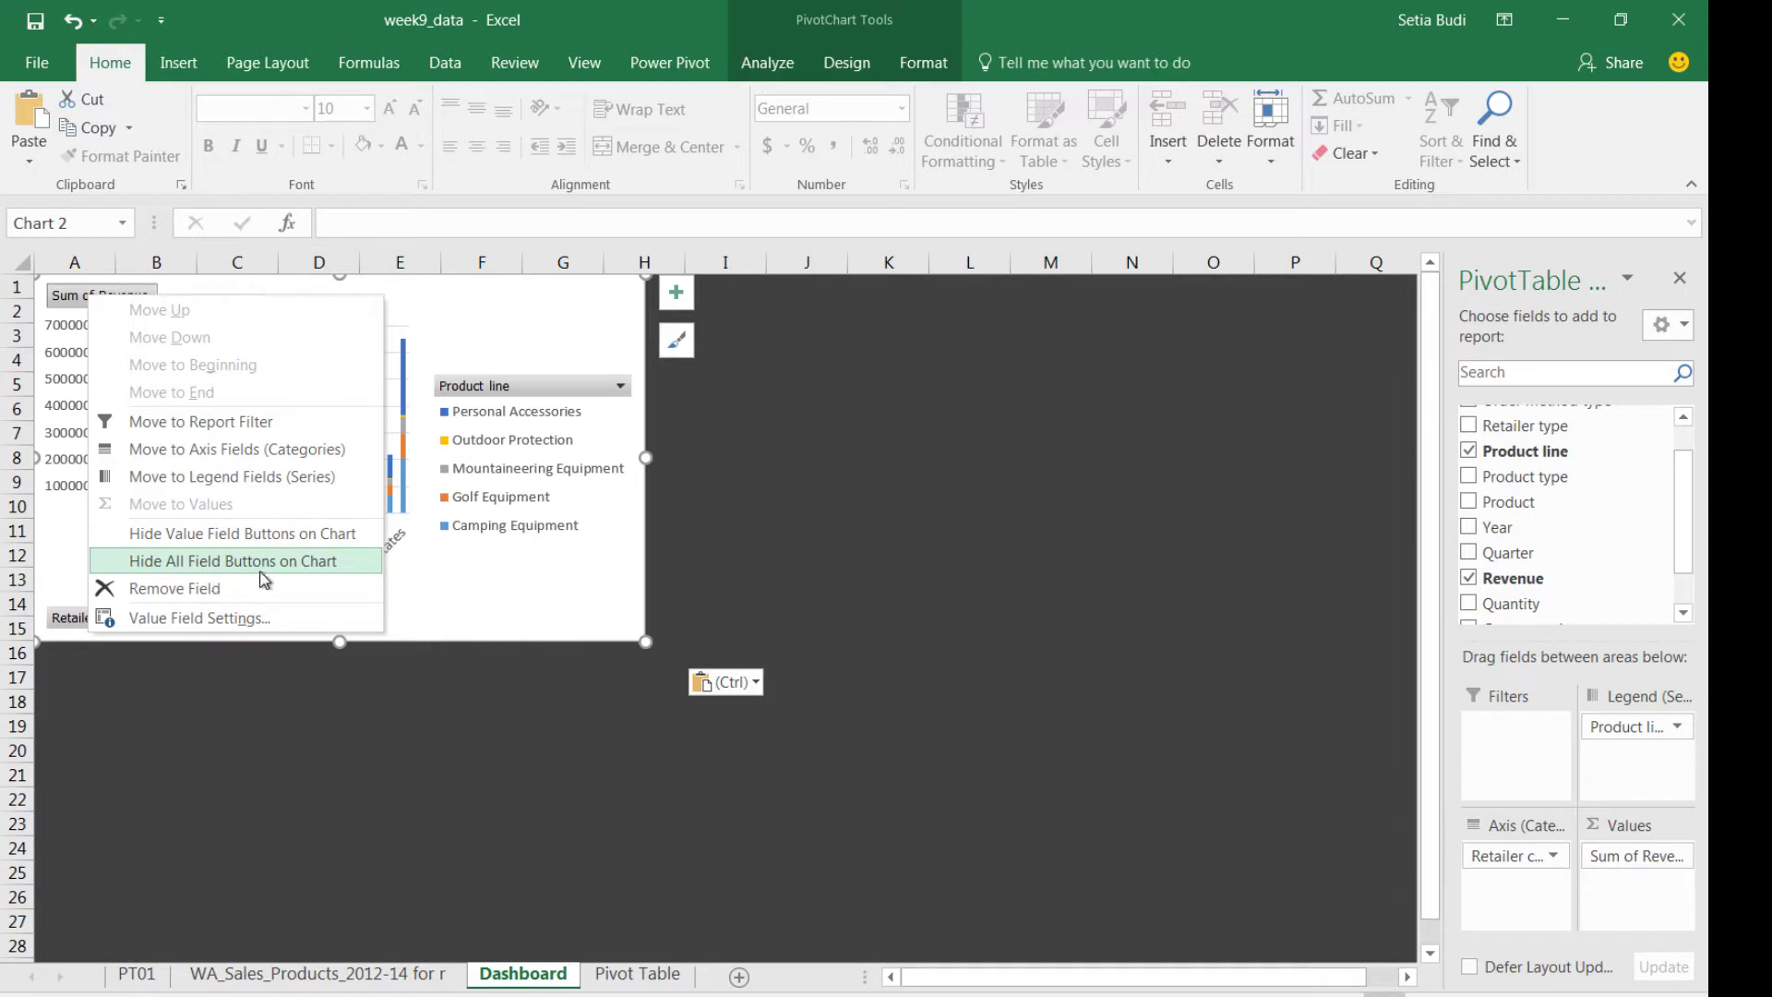
left_click(326, 564)
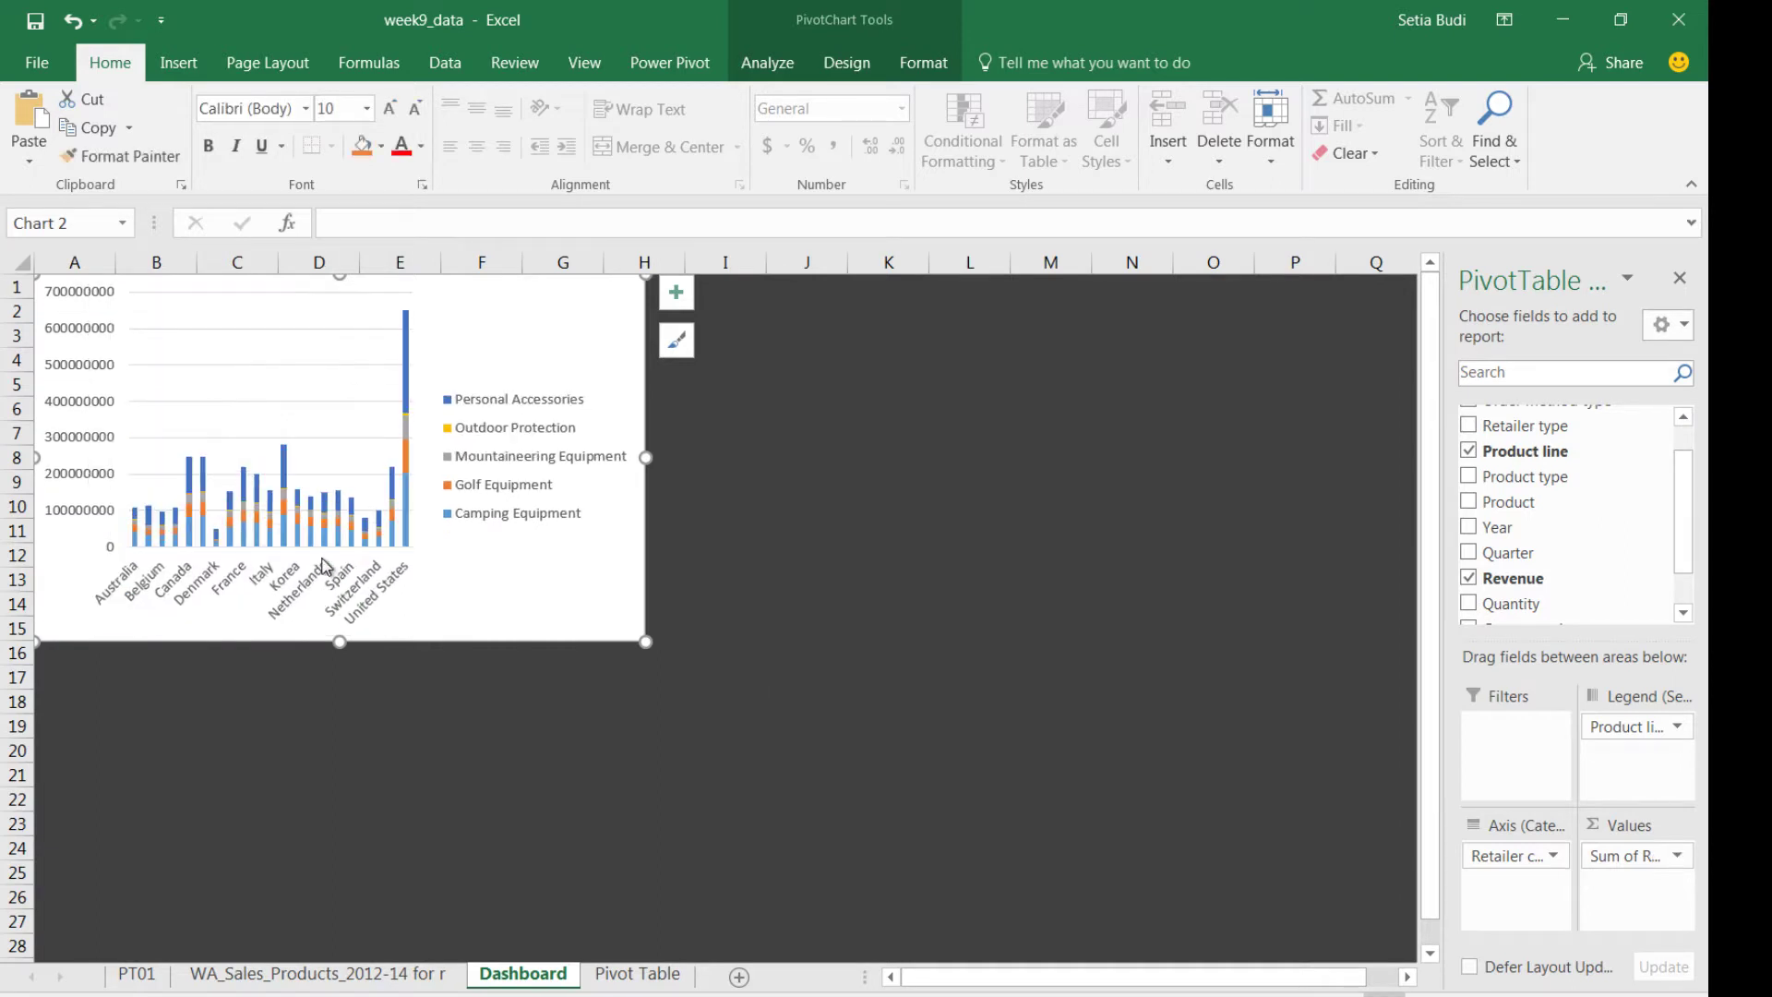
left_click(545, 723)
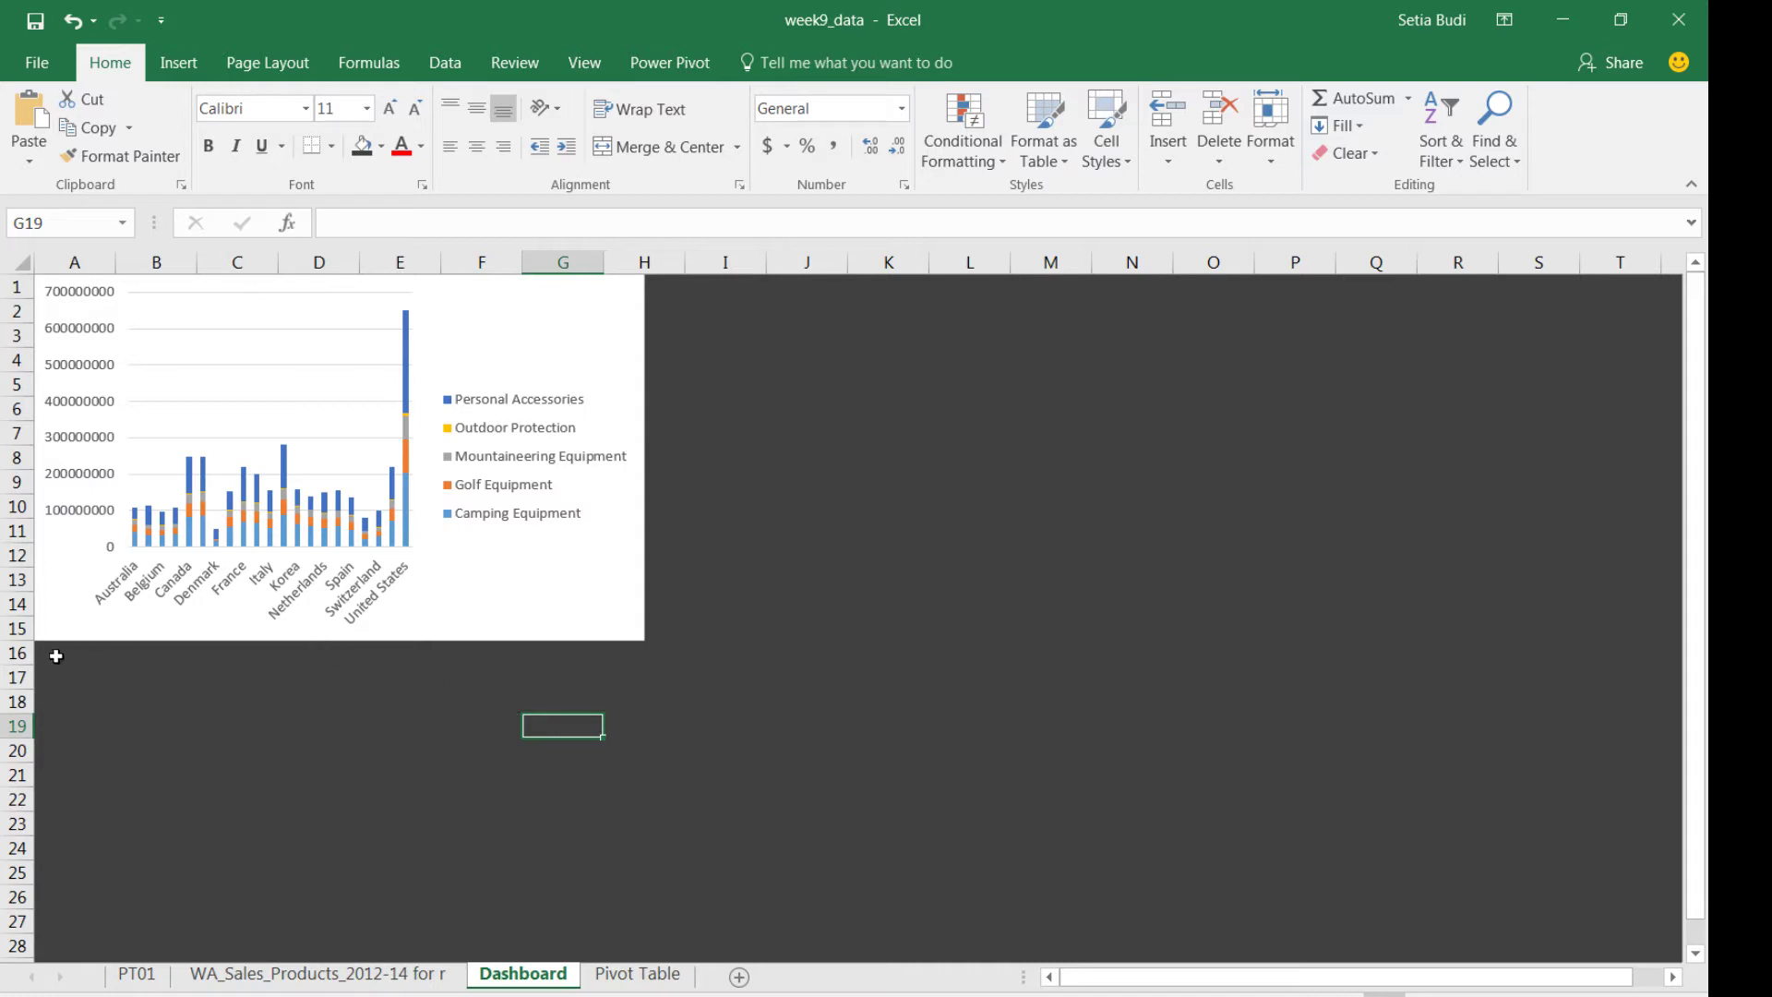
left_click(80, 670)
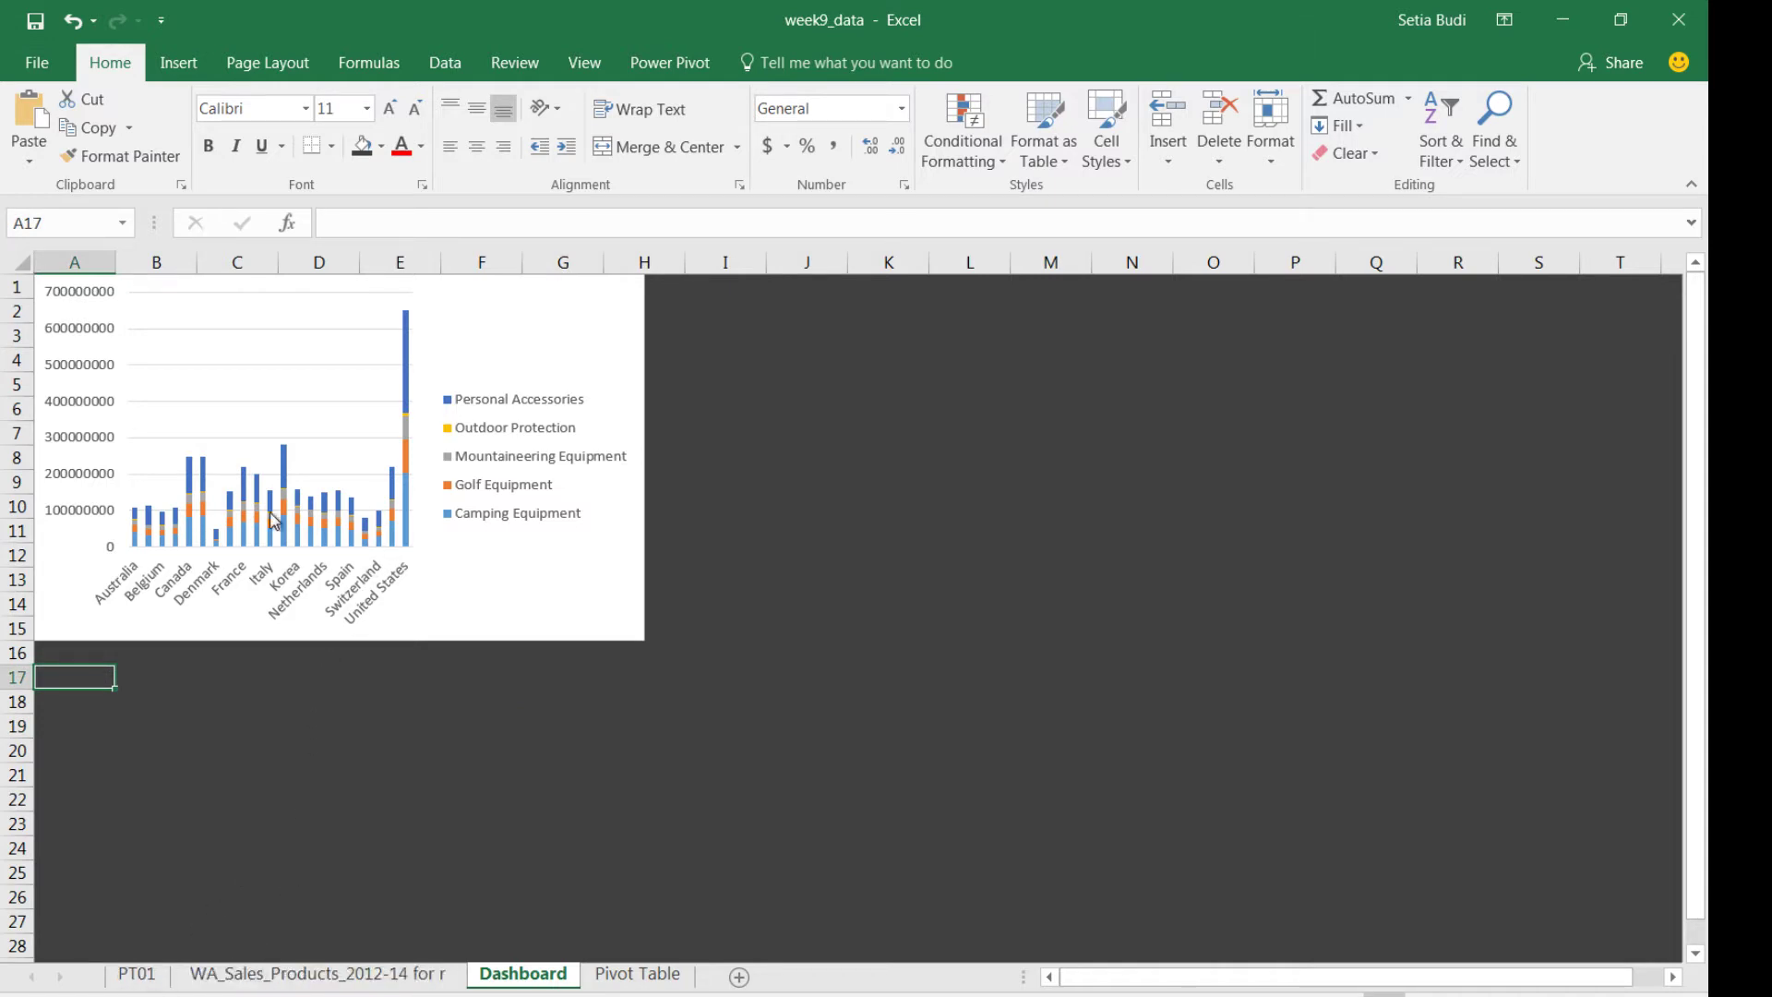
- Insert another PivotTable from the sales data on a new worksheet
left_click(289, 973)
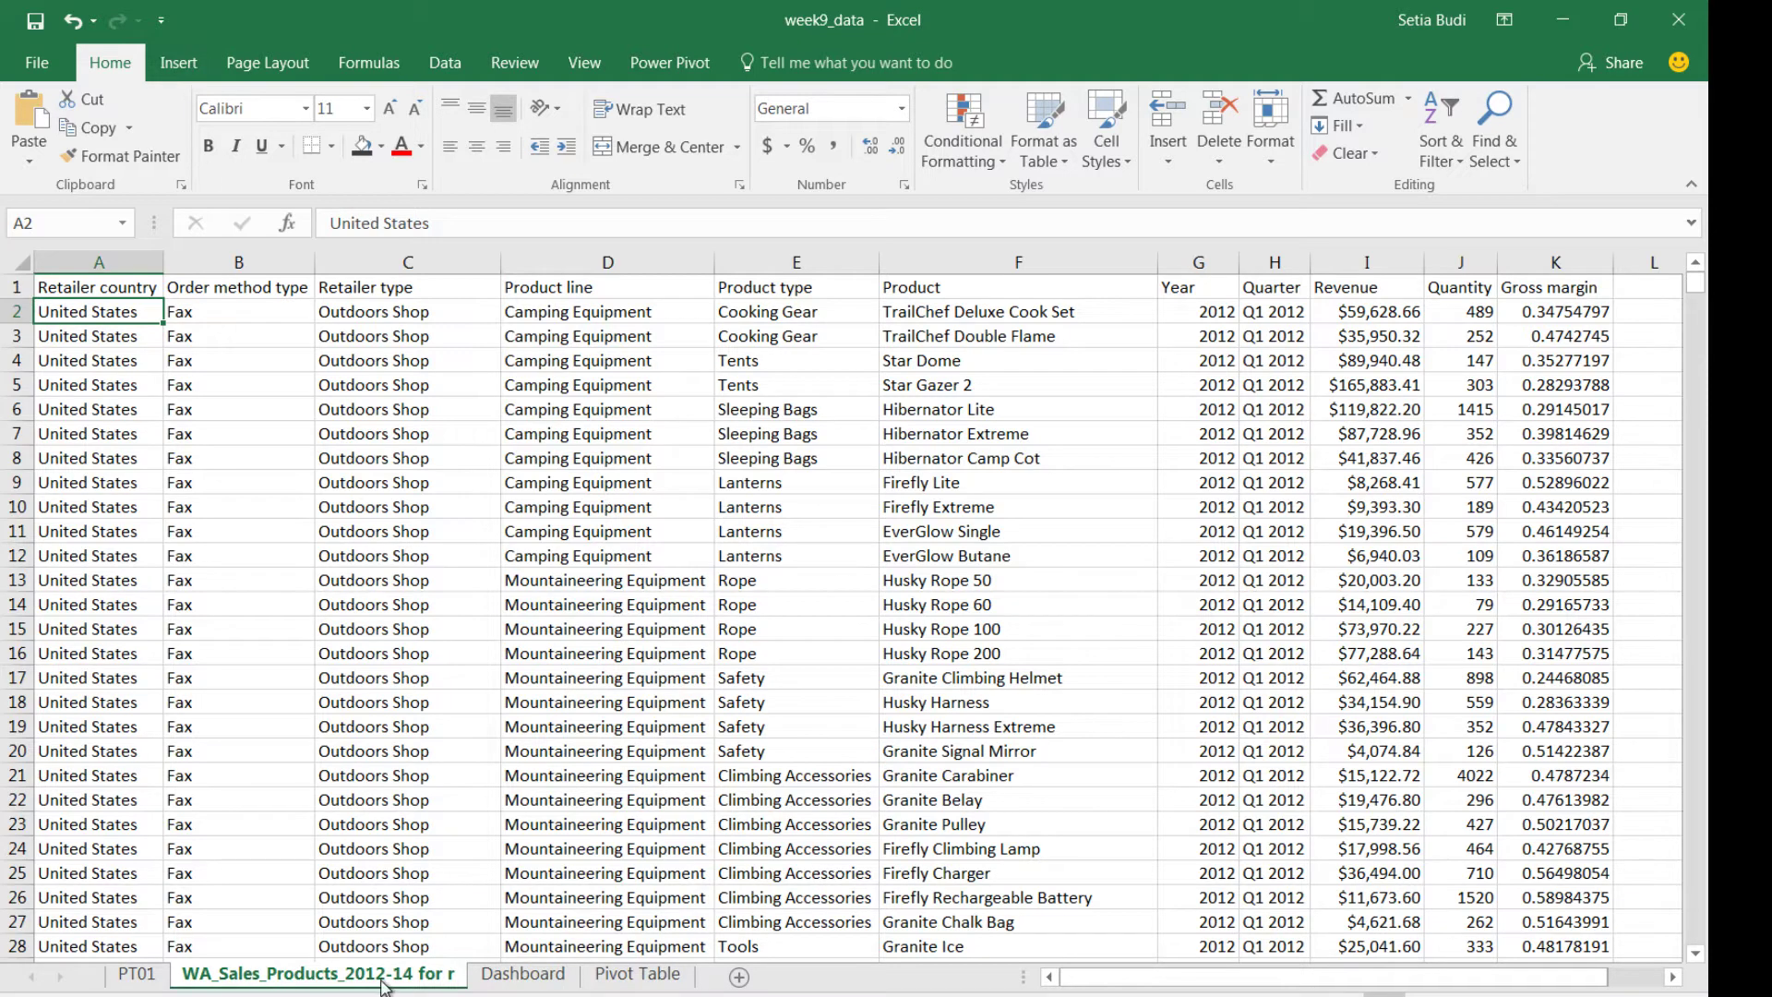
left_click(178, 62)
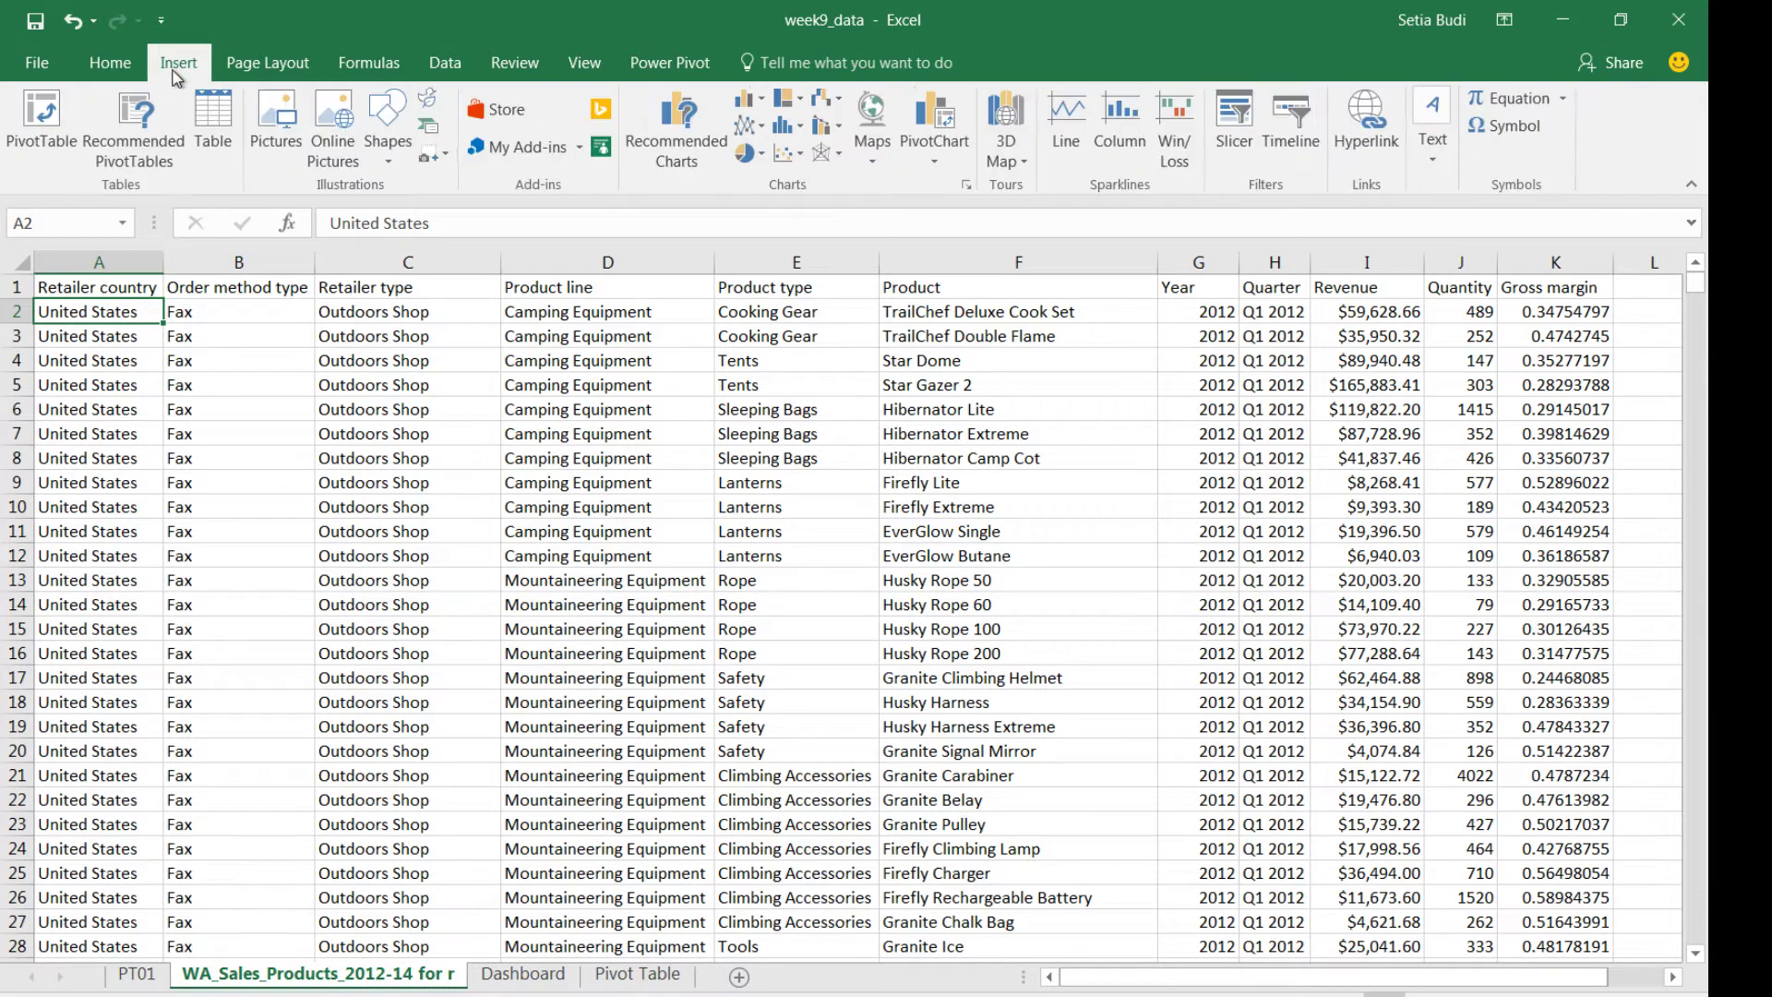
left_click(41, 115)
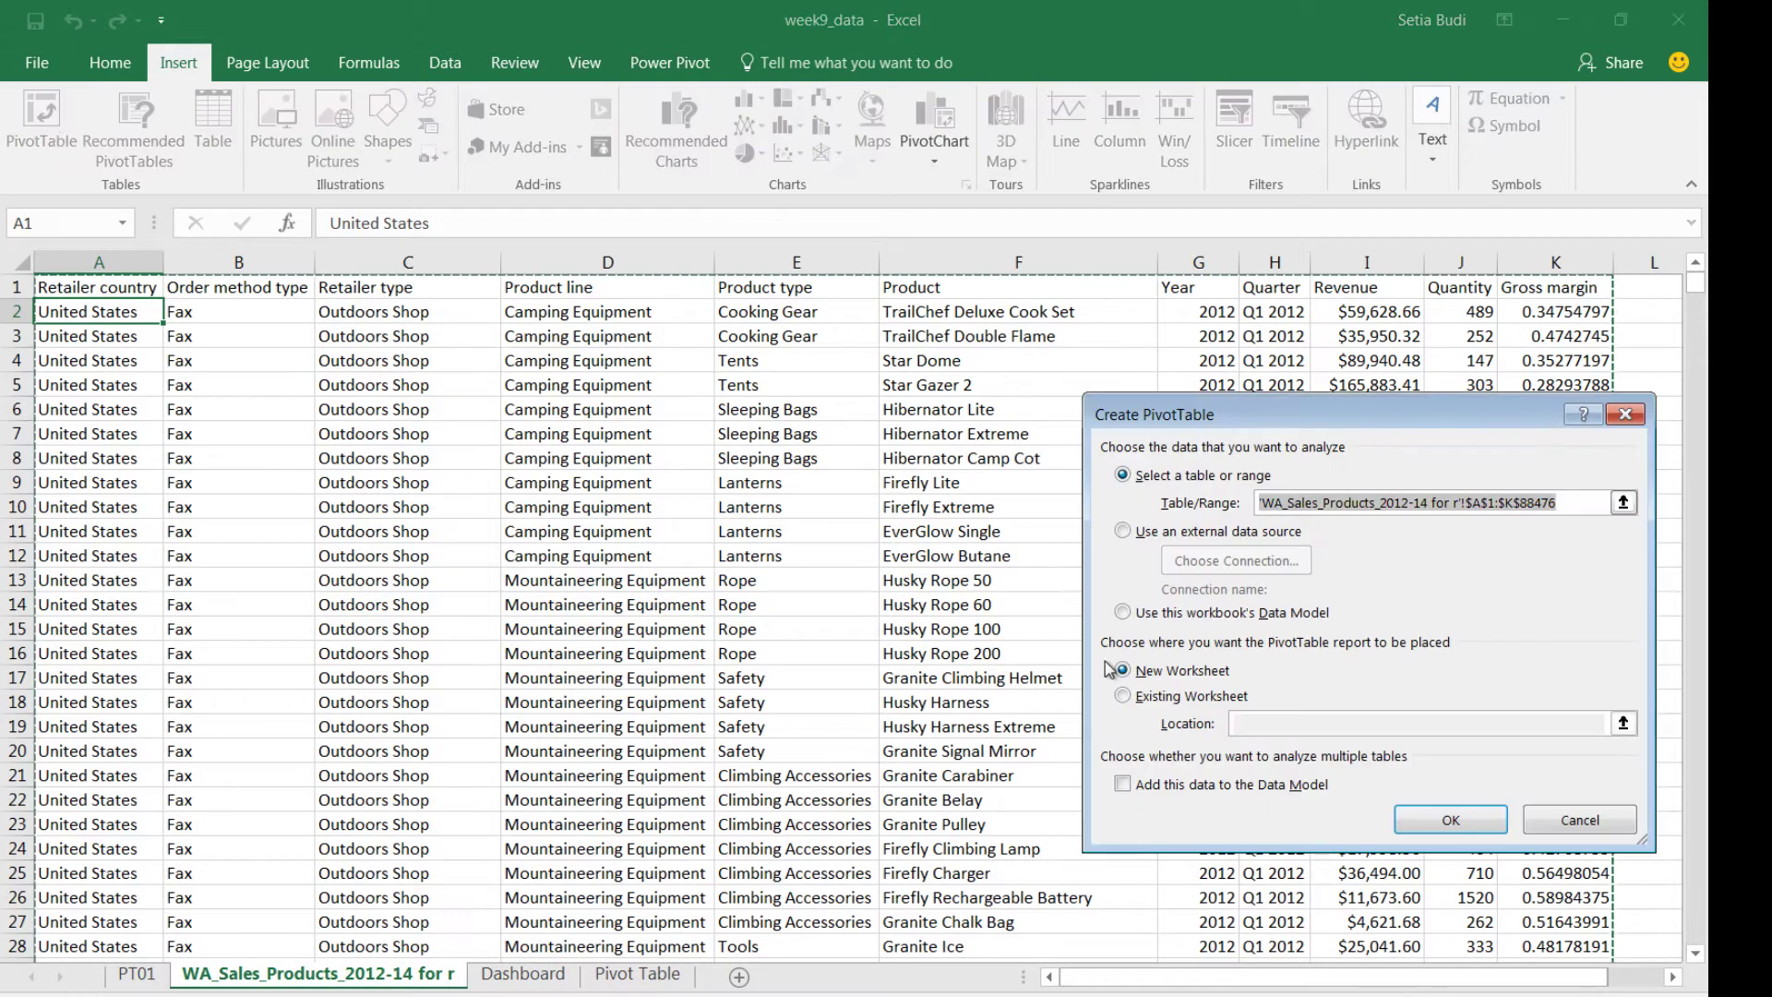
left_click(1450, 820)
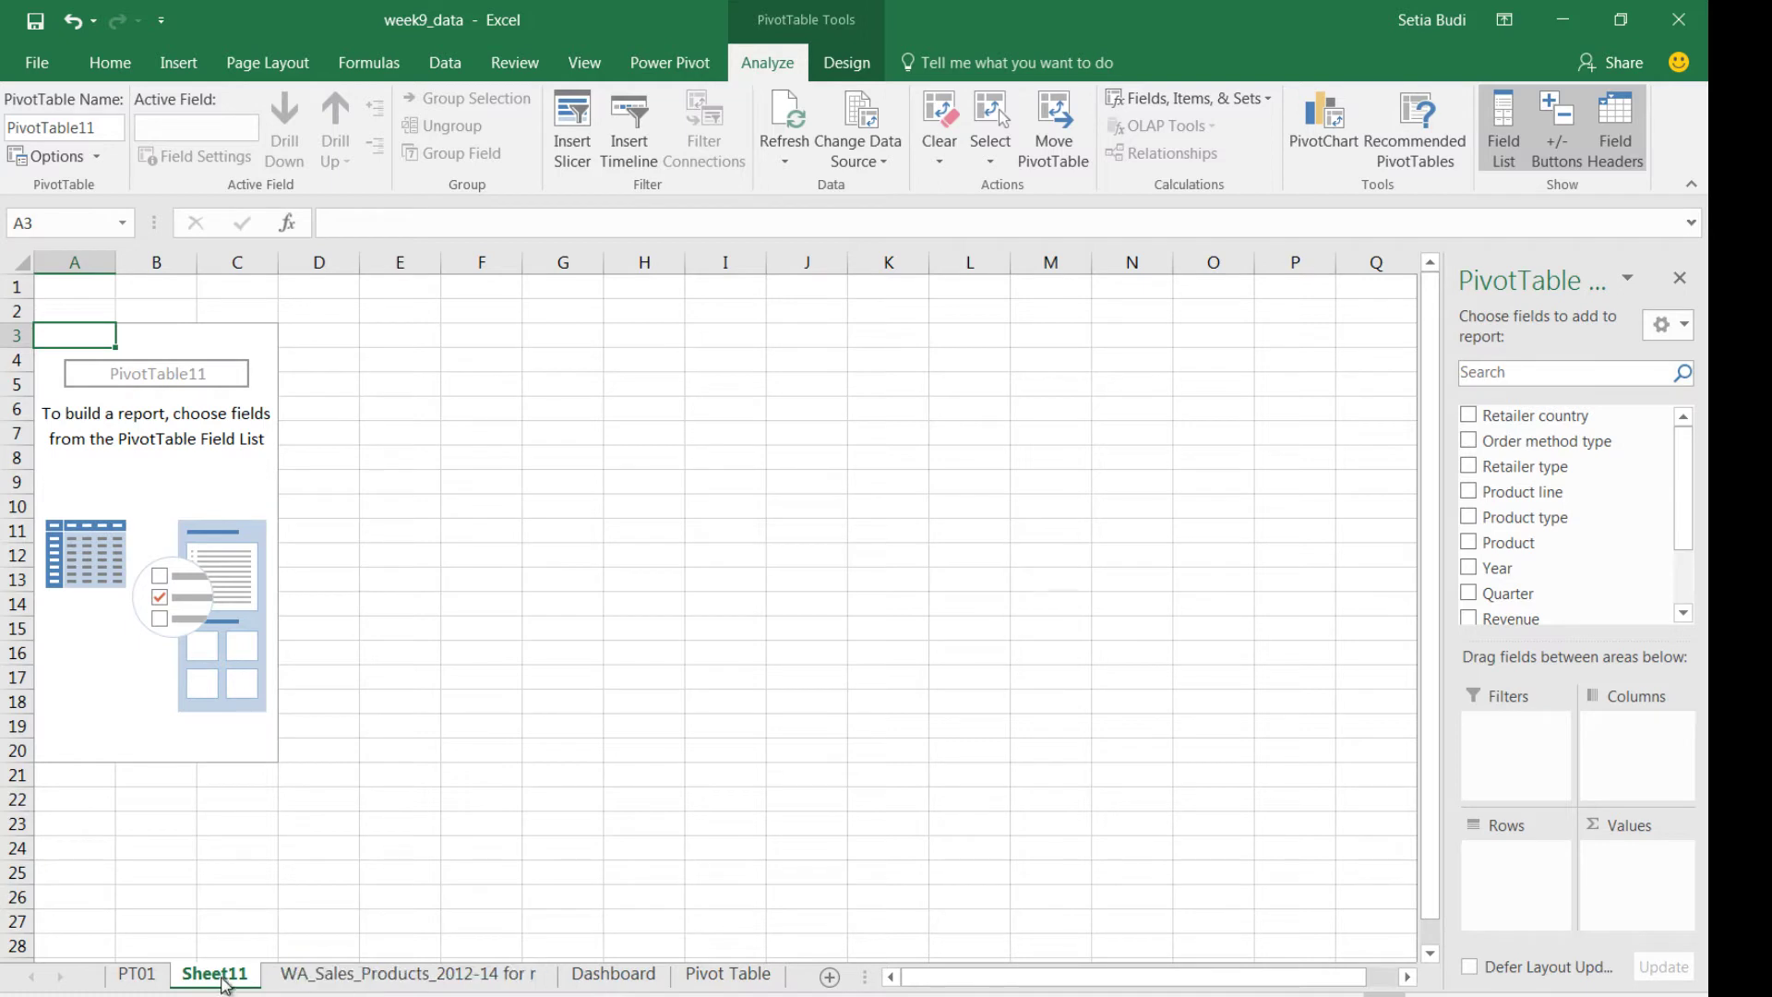
- Rename the new Sheet11 to PT02
double_click(222, 976)
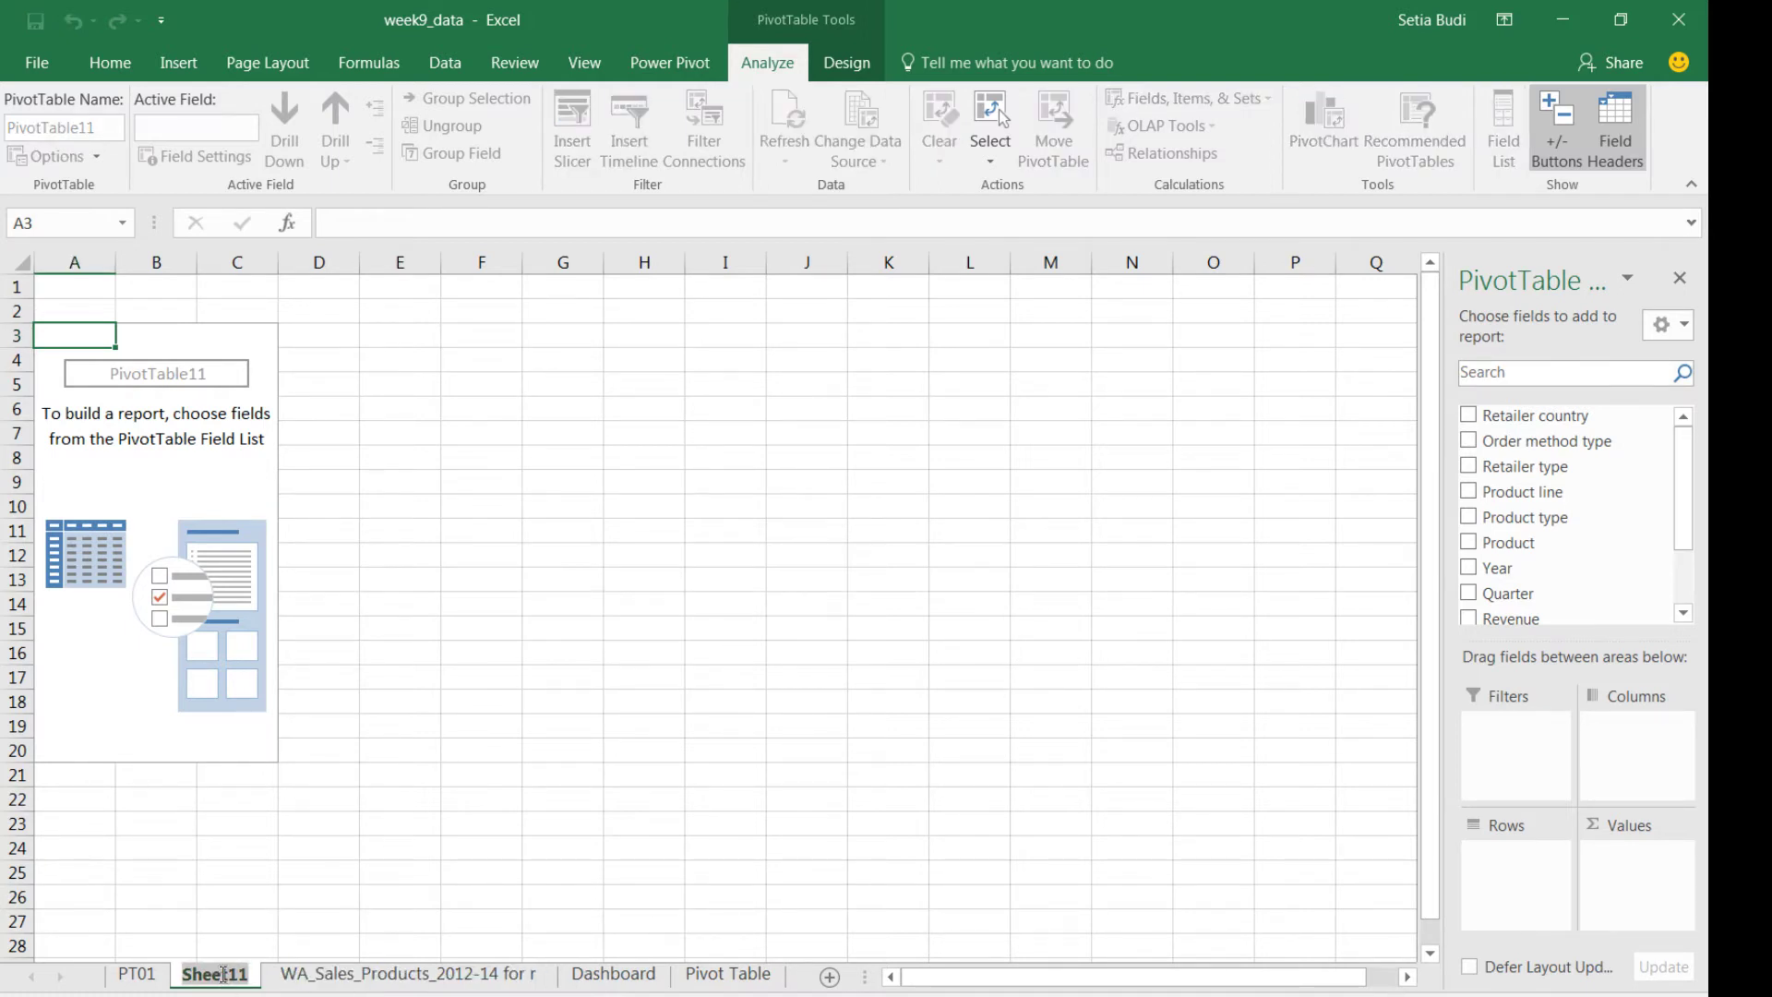
type("PT02")
key("Return")
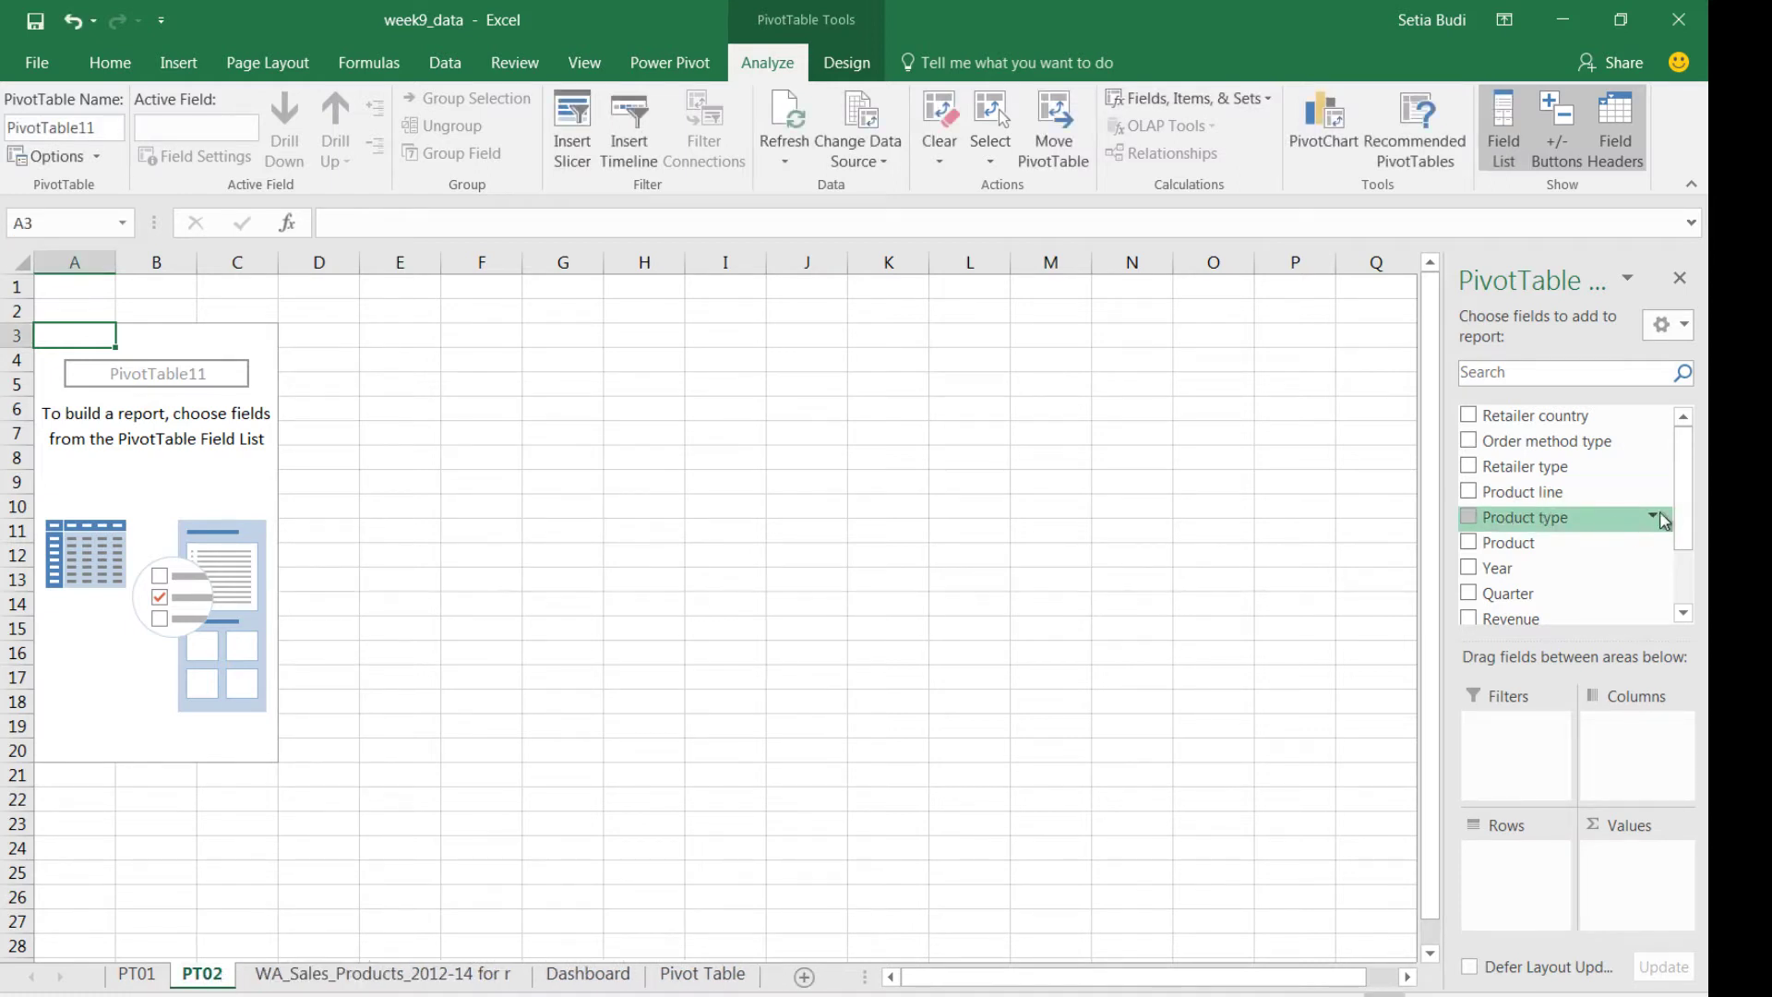
- Lay out the PT02 pivot: Sum of Revenue values, Retailer country rows, Retailer type columns
left_click_drag(1537, 626, 1661, 884)
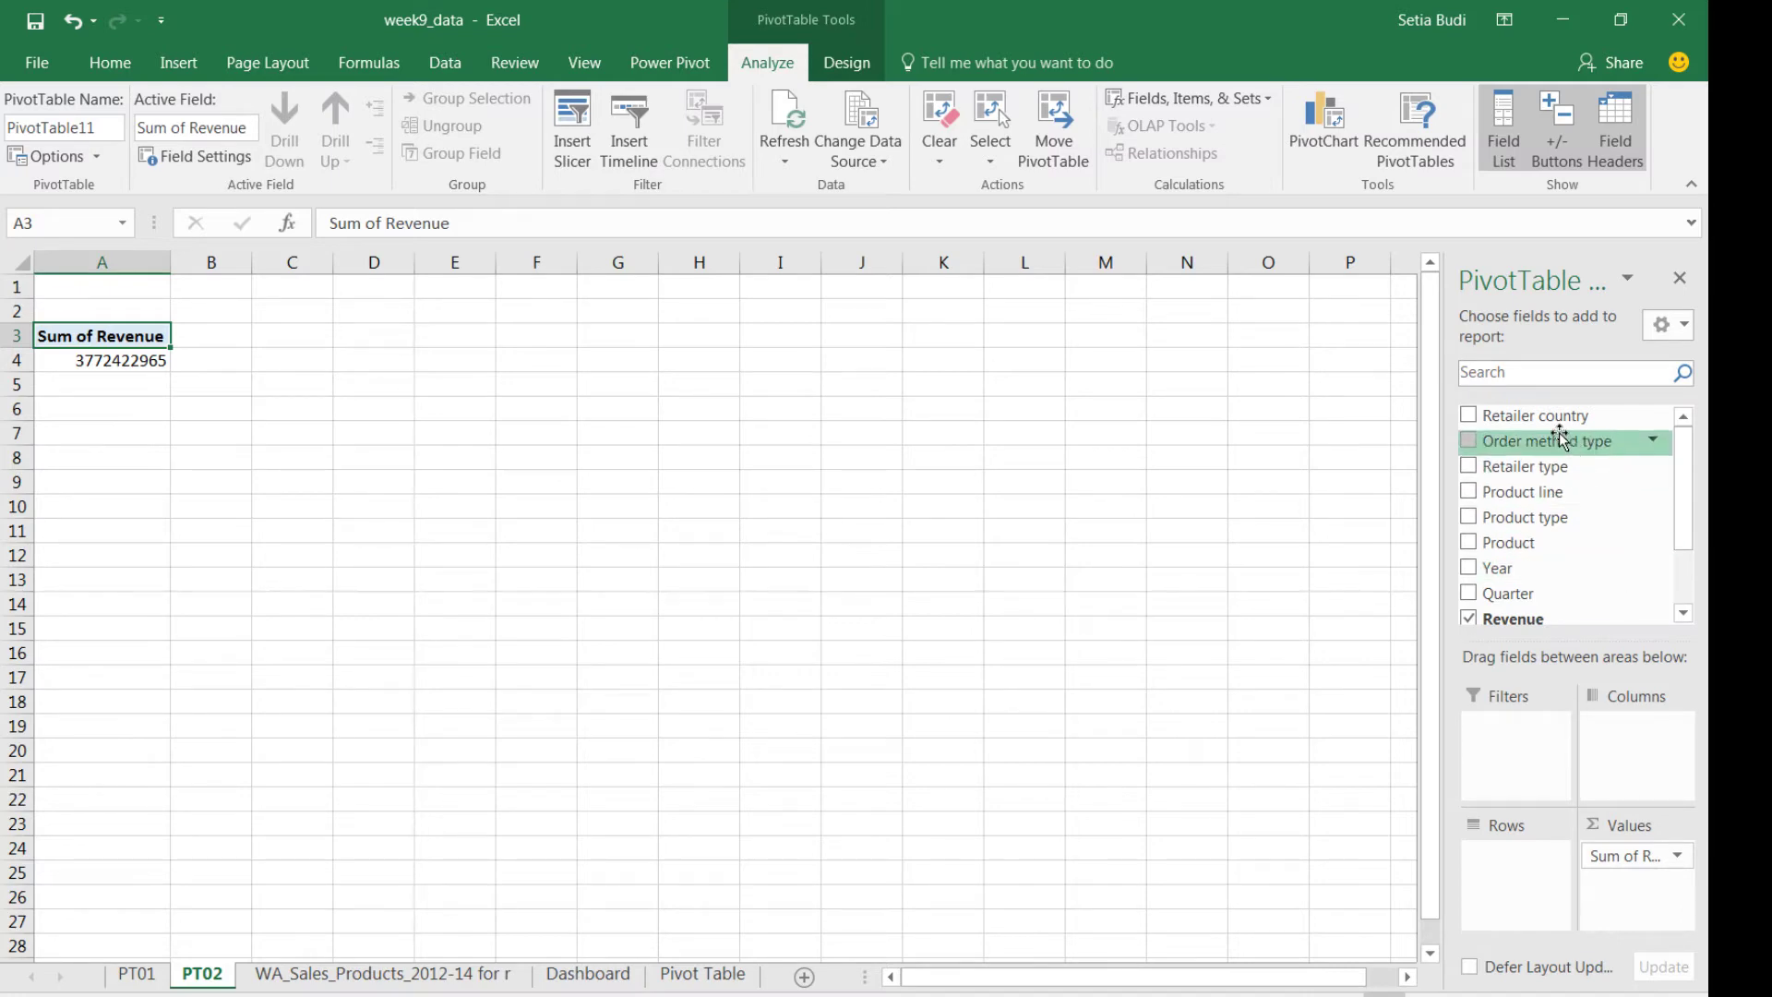
left_click_drag(1555, 427, 1534, 882)
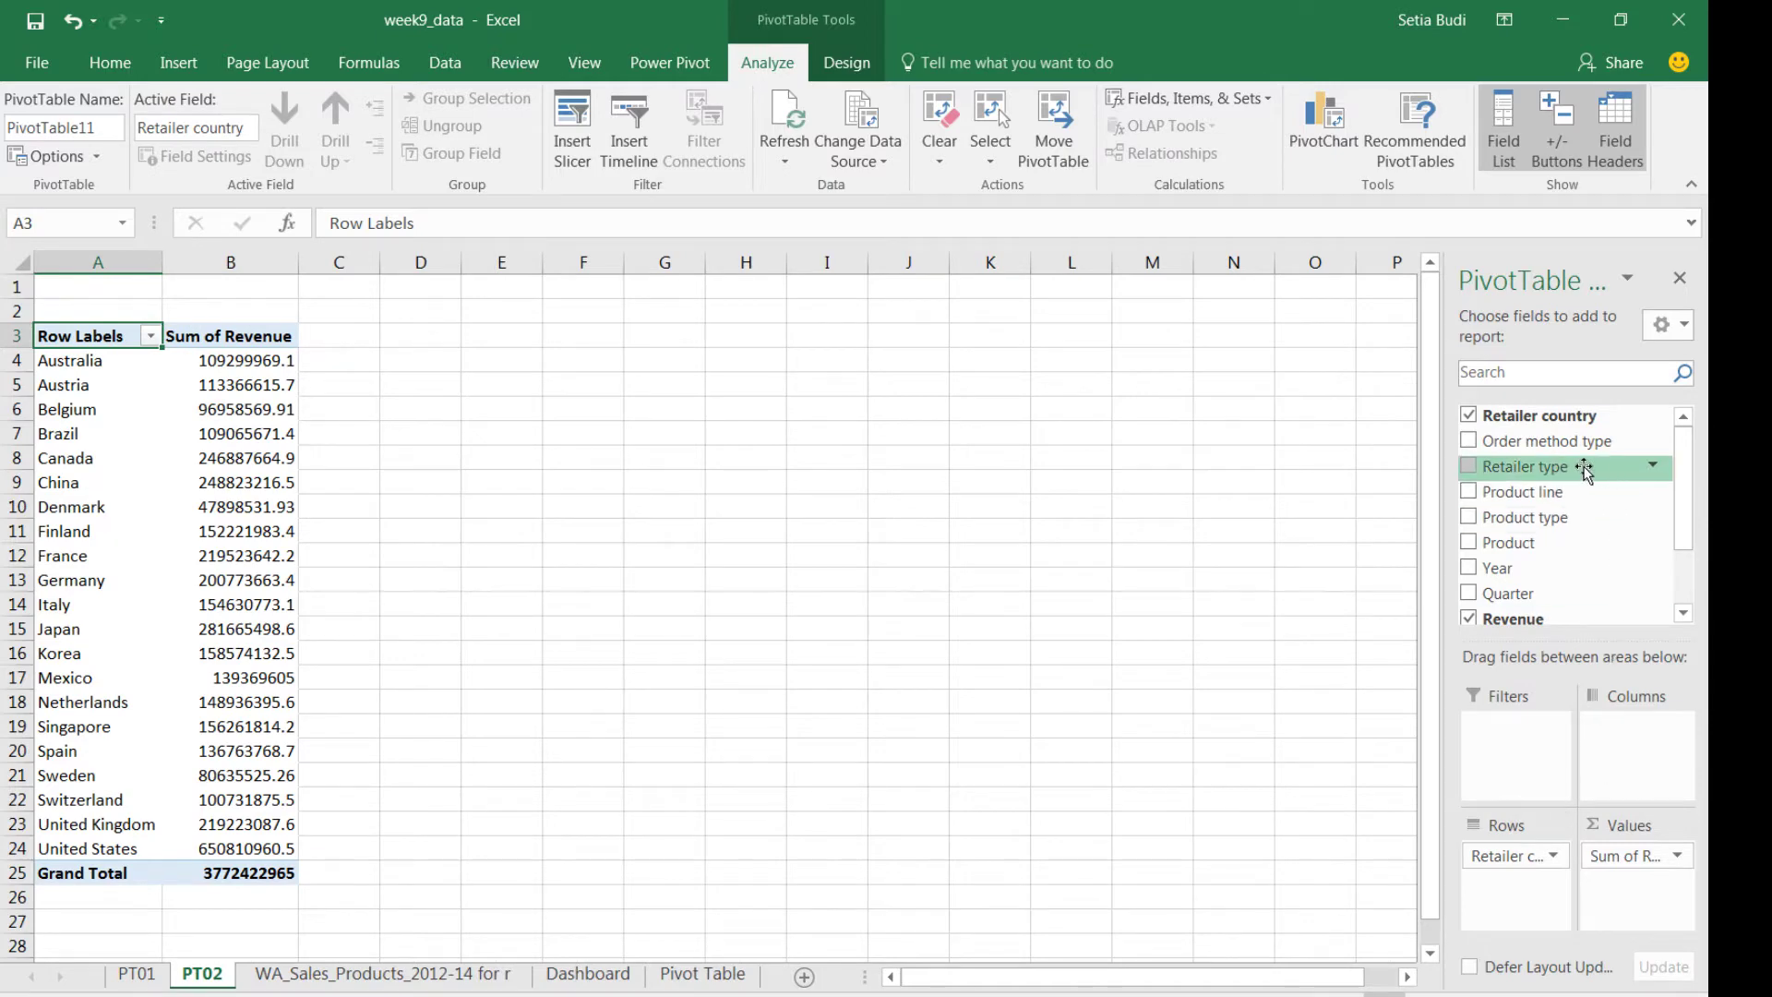
left_click_drag(1532, 480, 1646, 738)
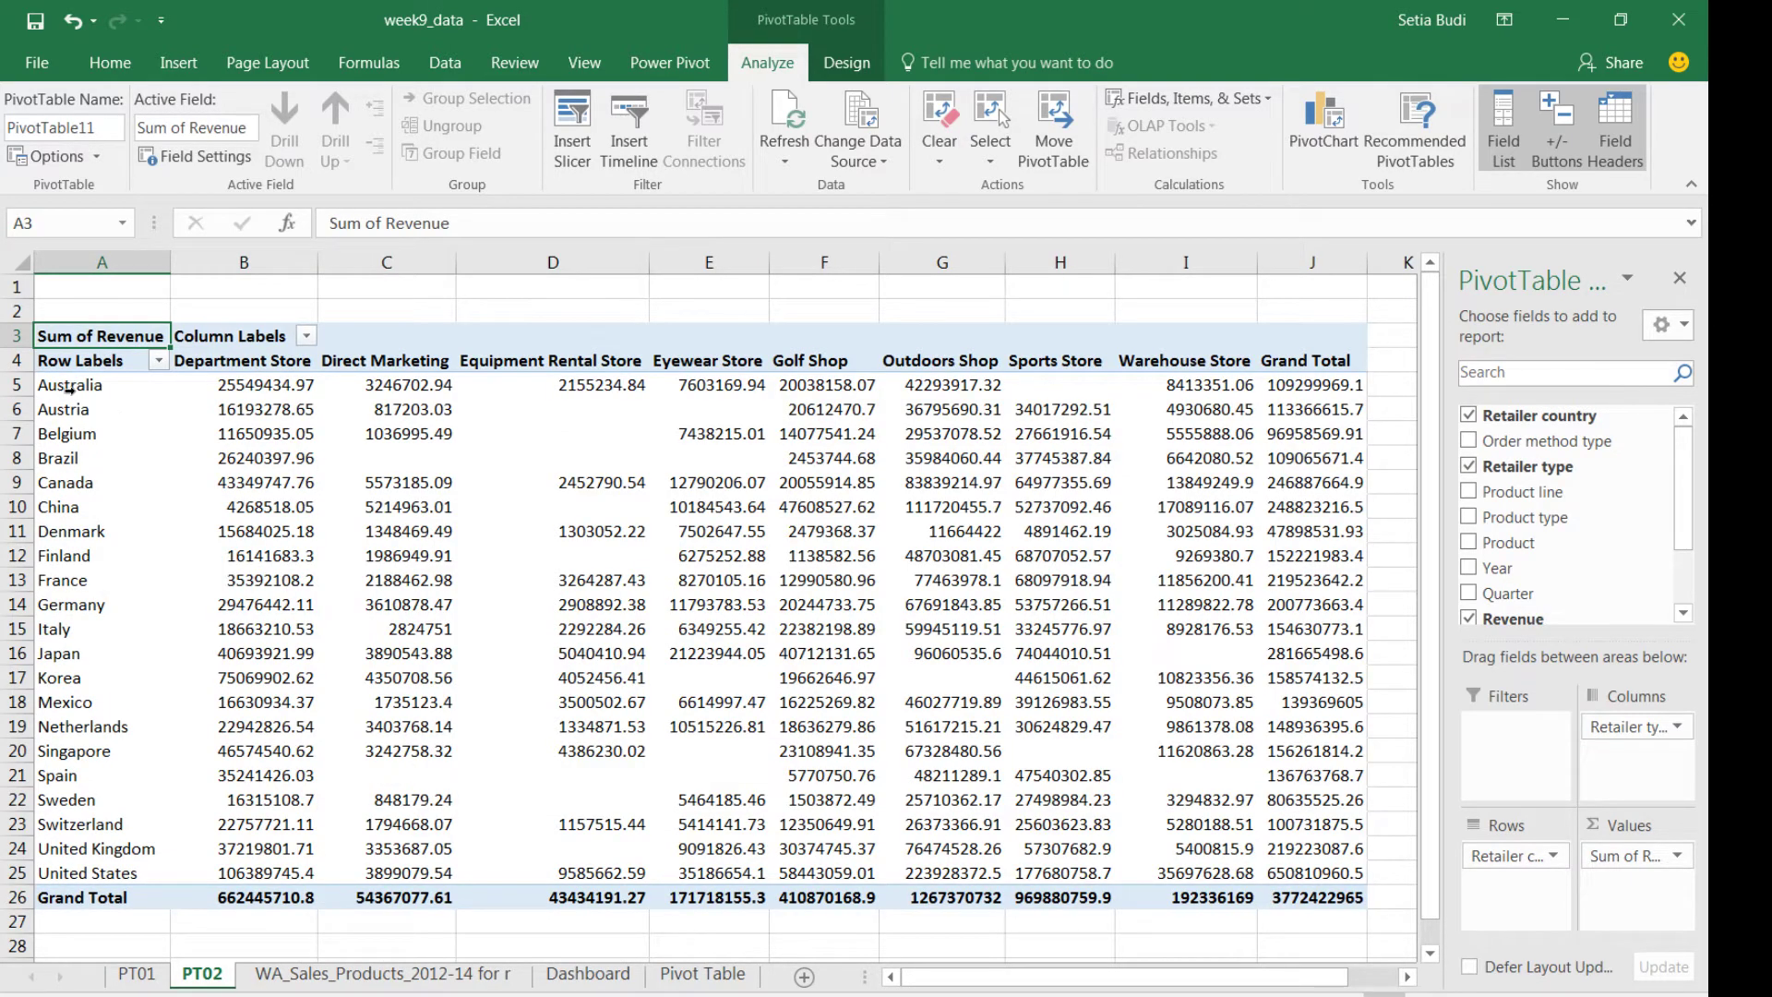
left_click(352, 507)
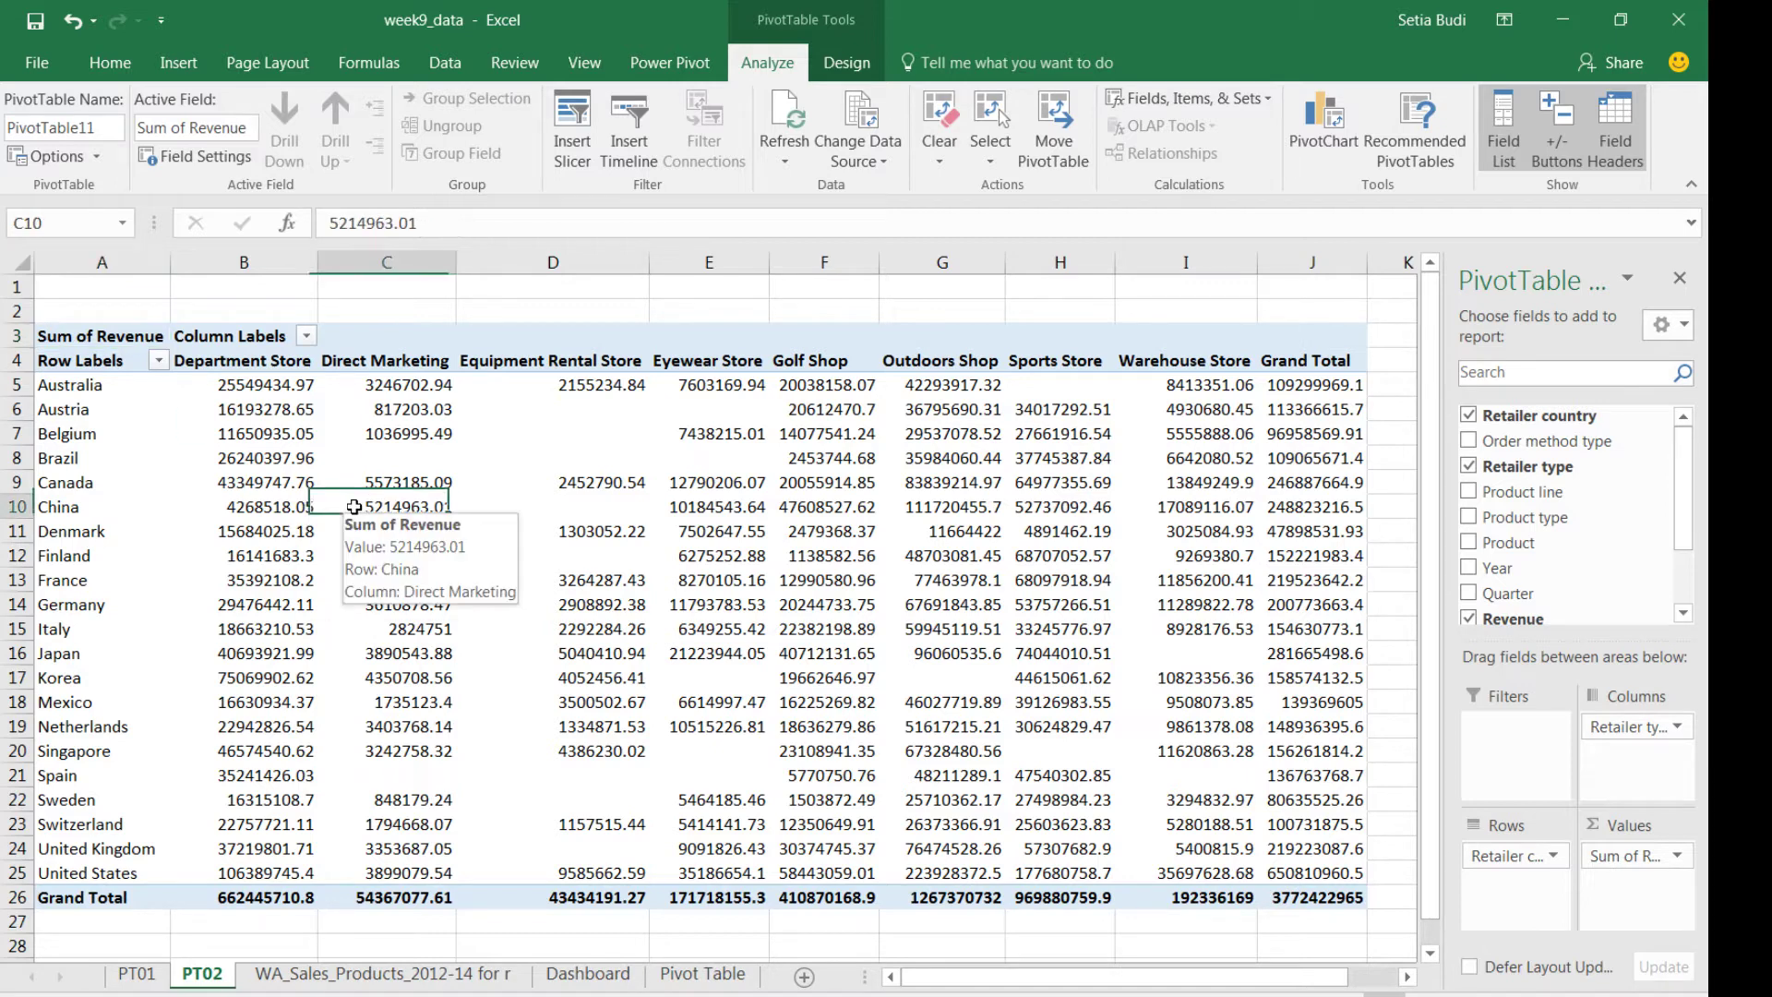
left_click(138, 395)
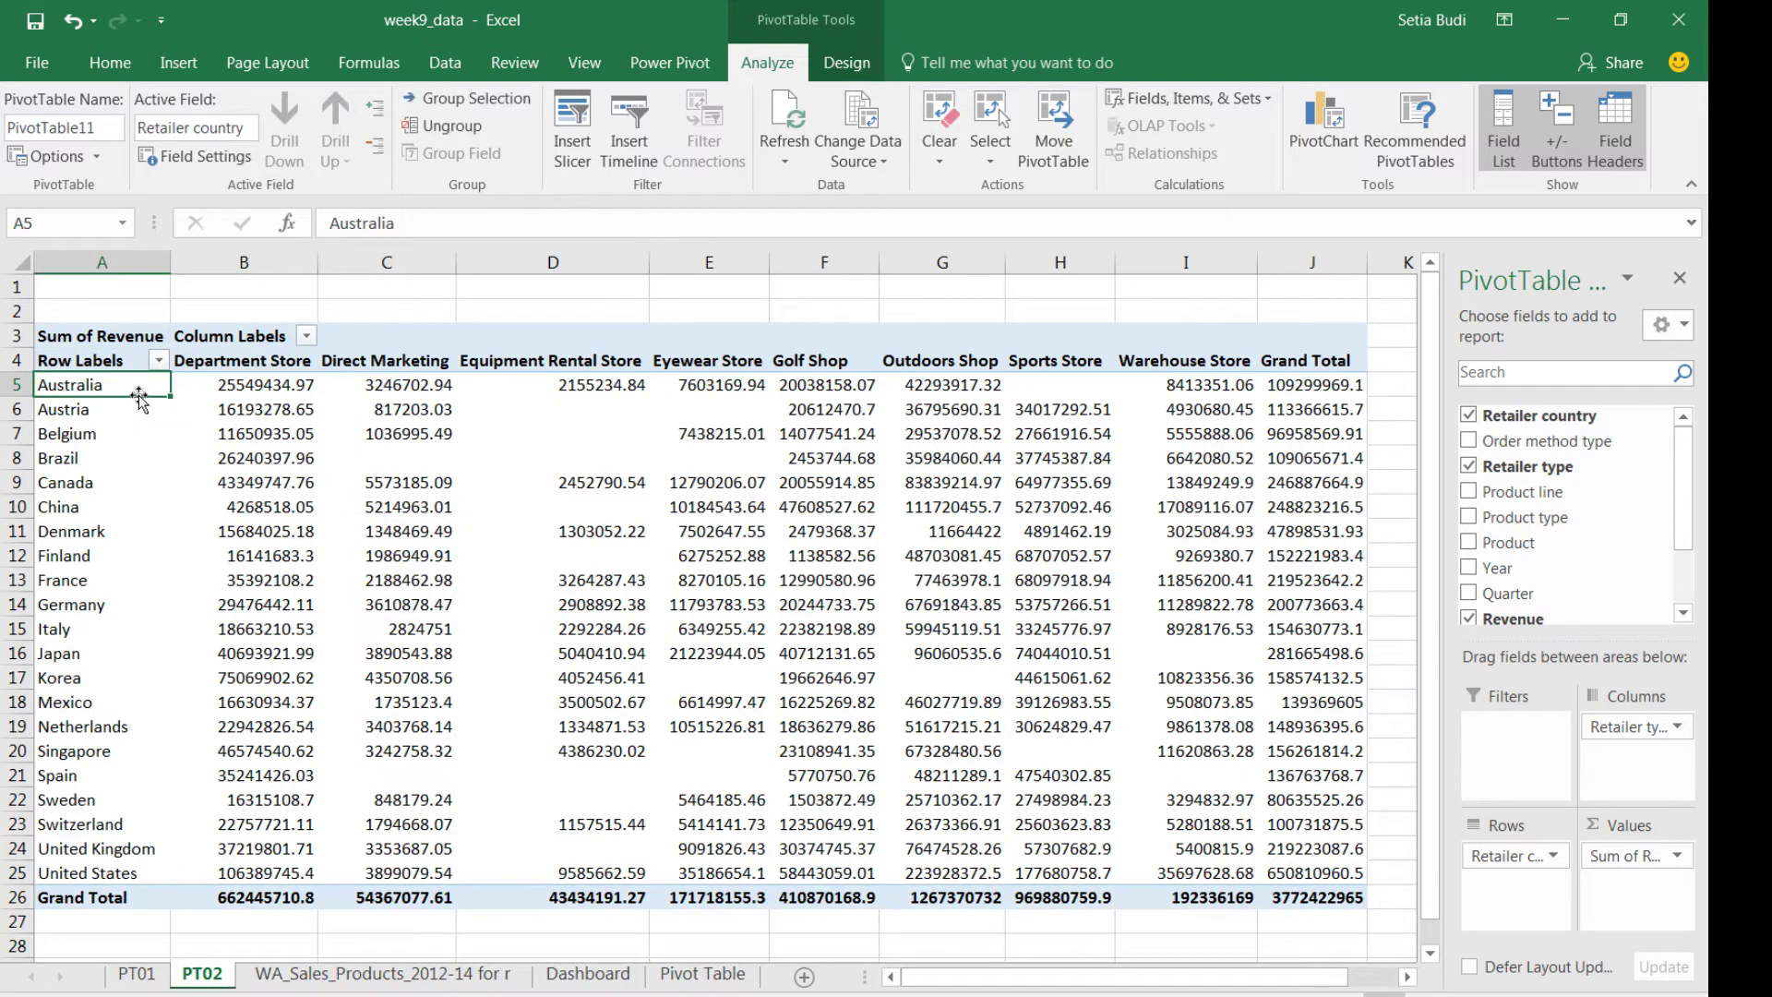
- Insert a stacked column PivotChart of revenue by country and retailer type on PT02 and position it
left_click(1307, 118)
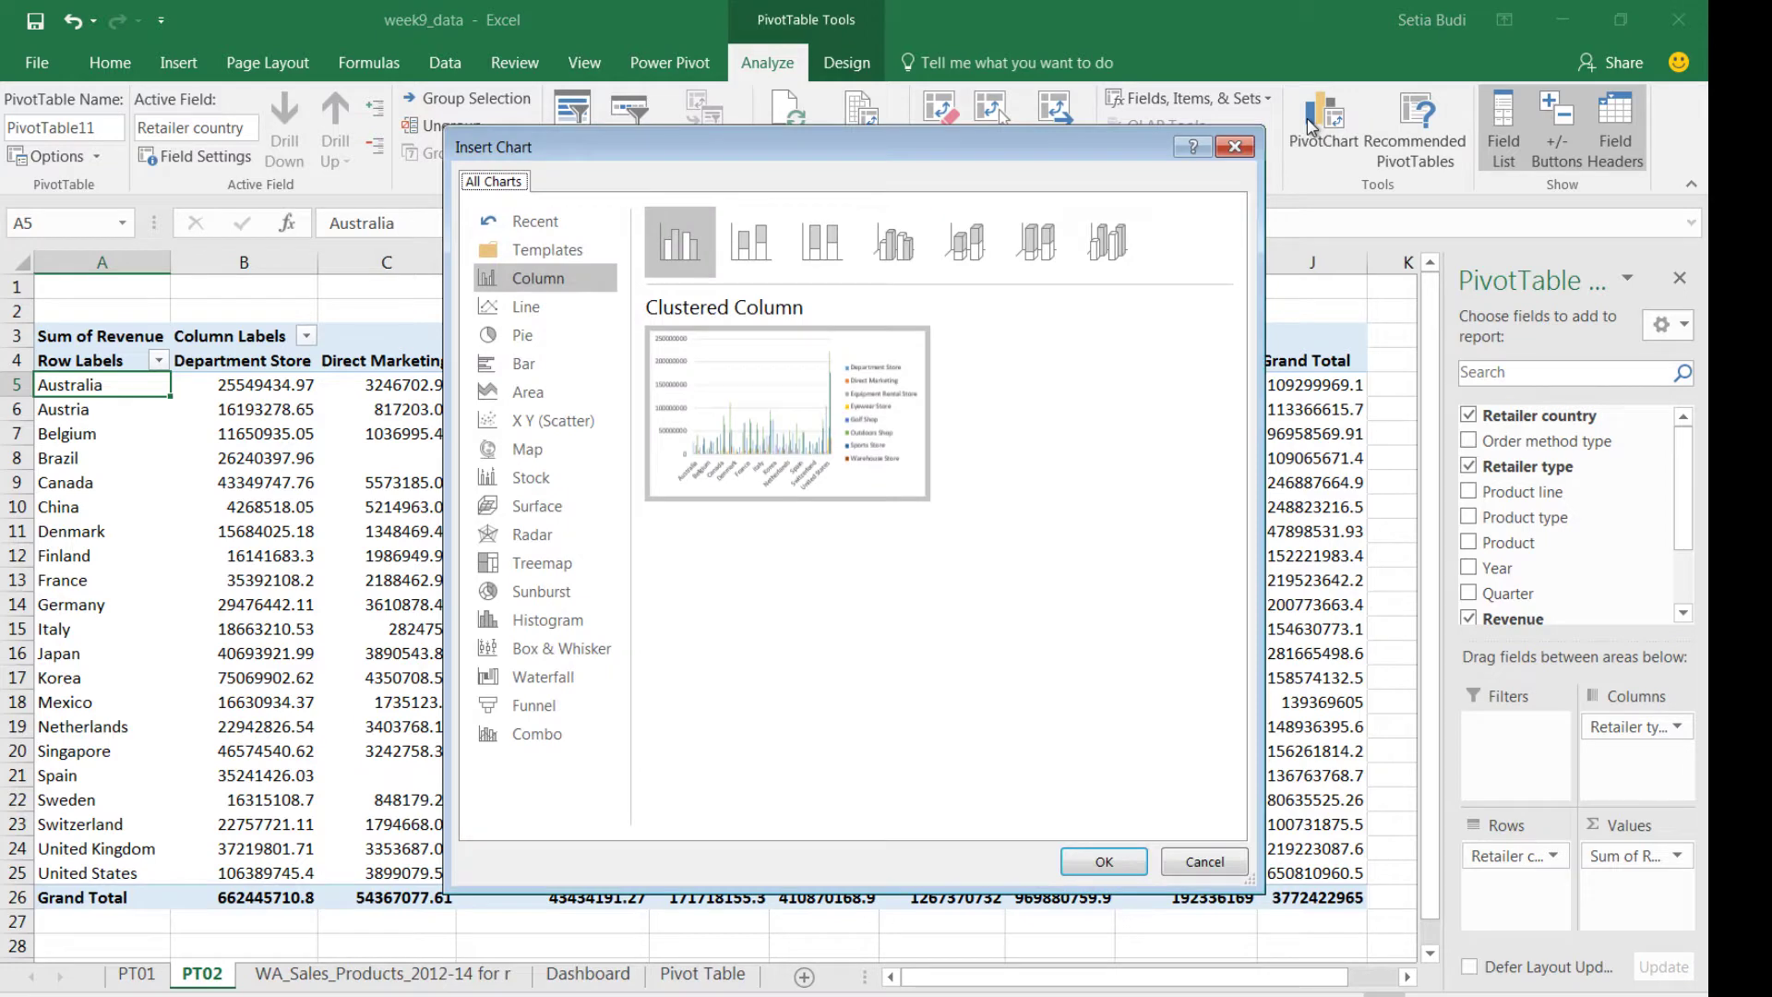
left_click(764, 266)
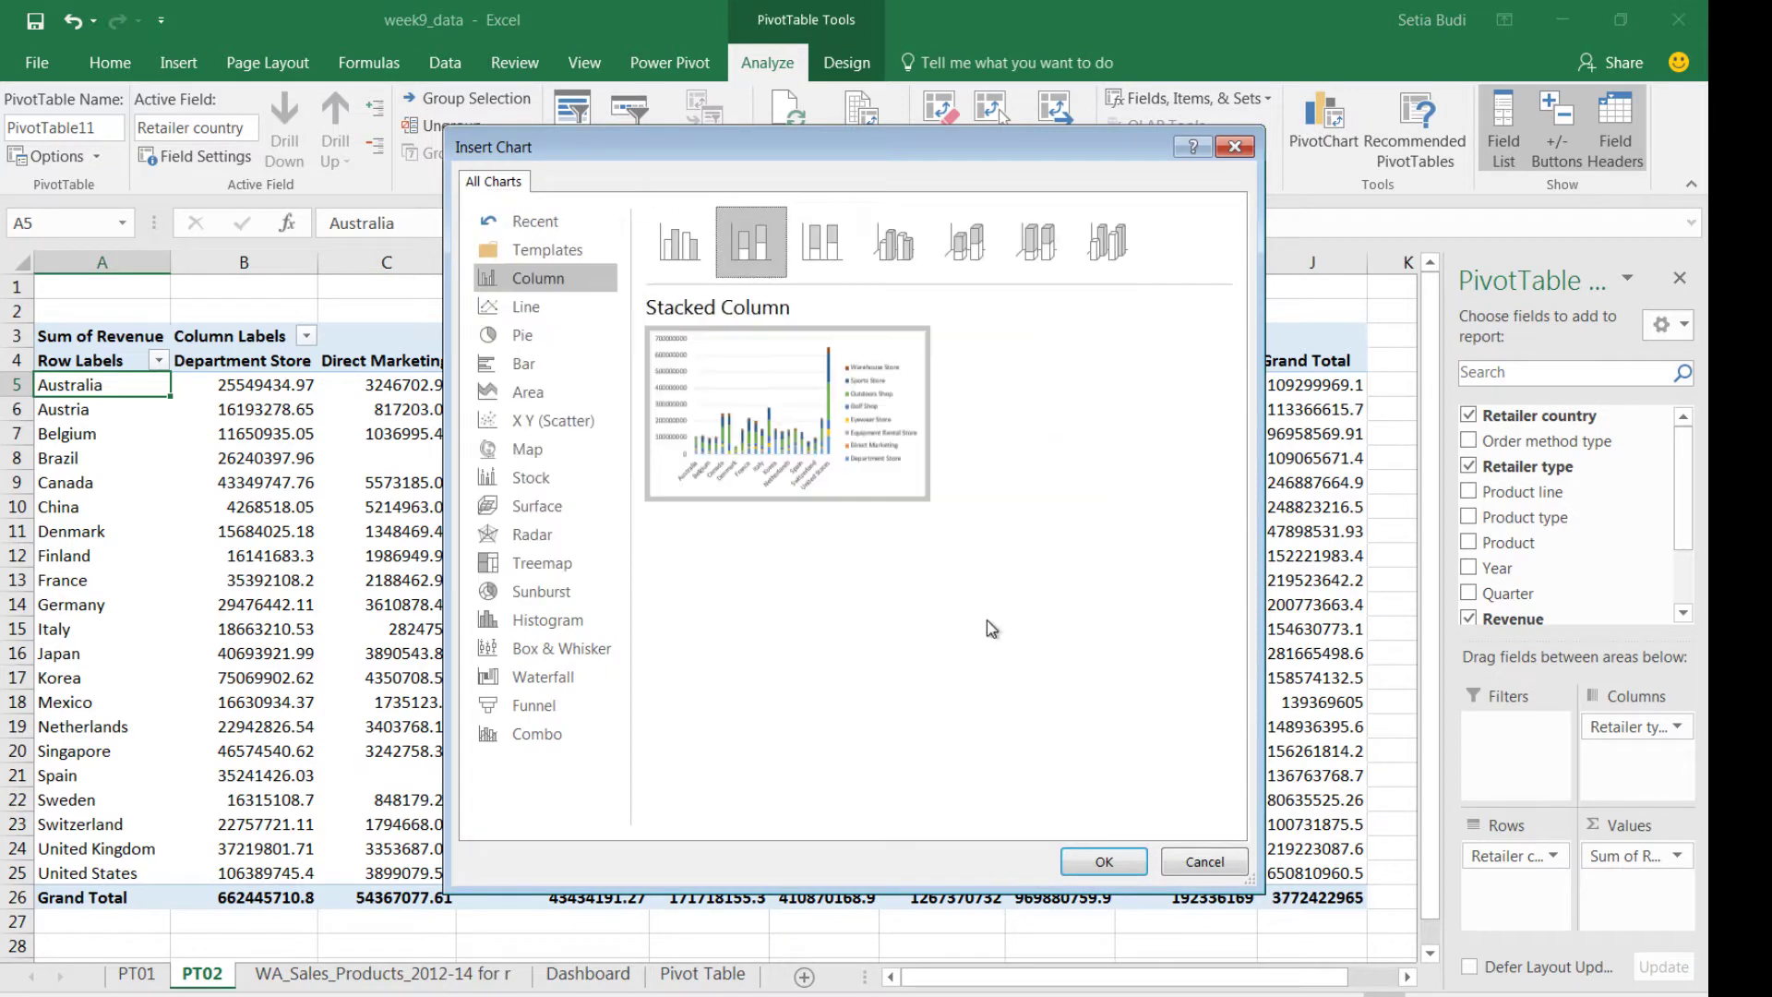
left_click(1104, 862)
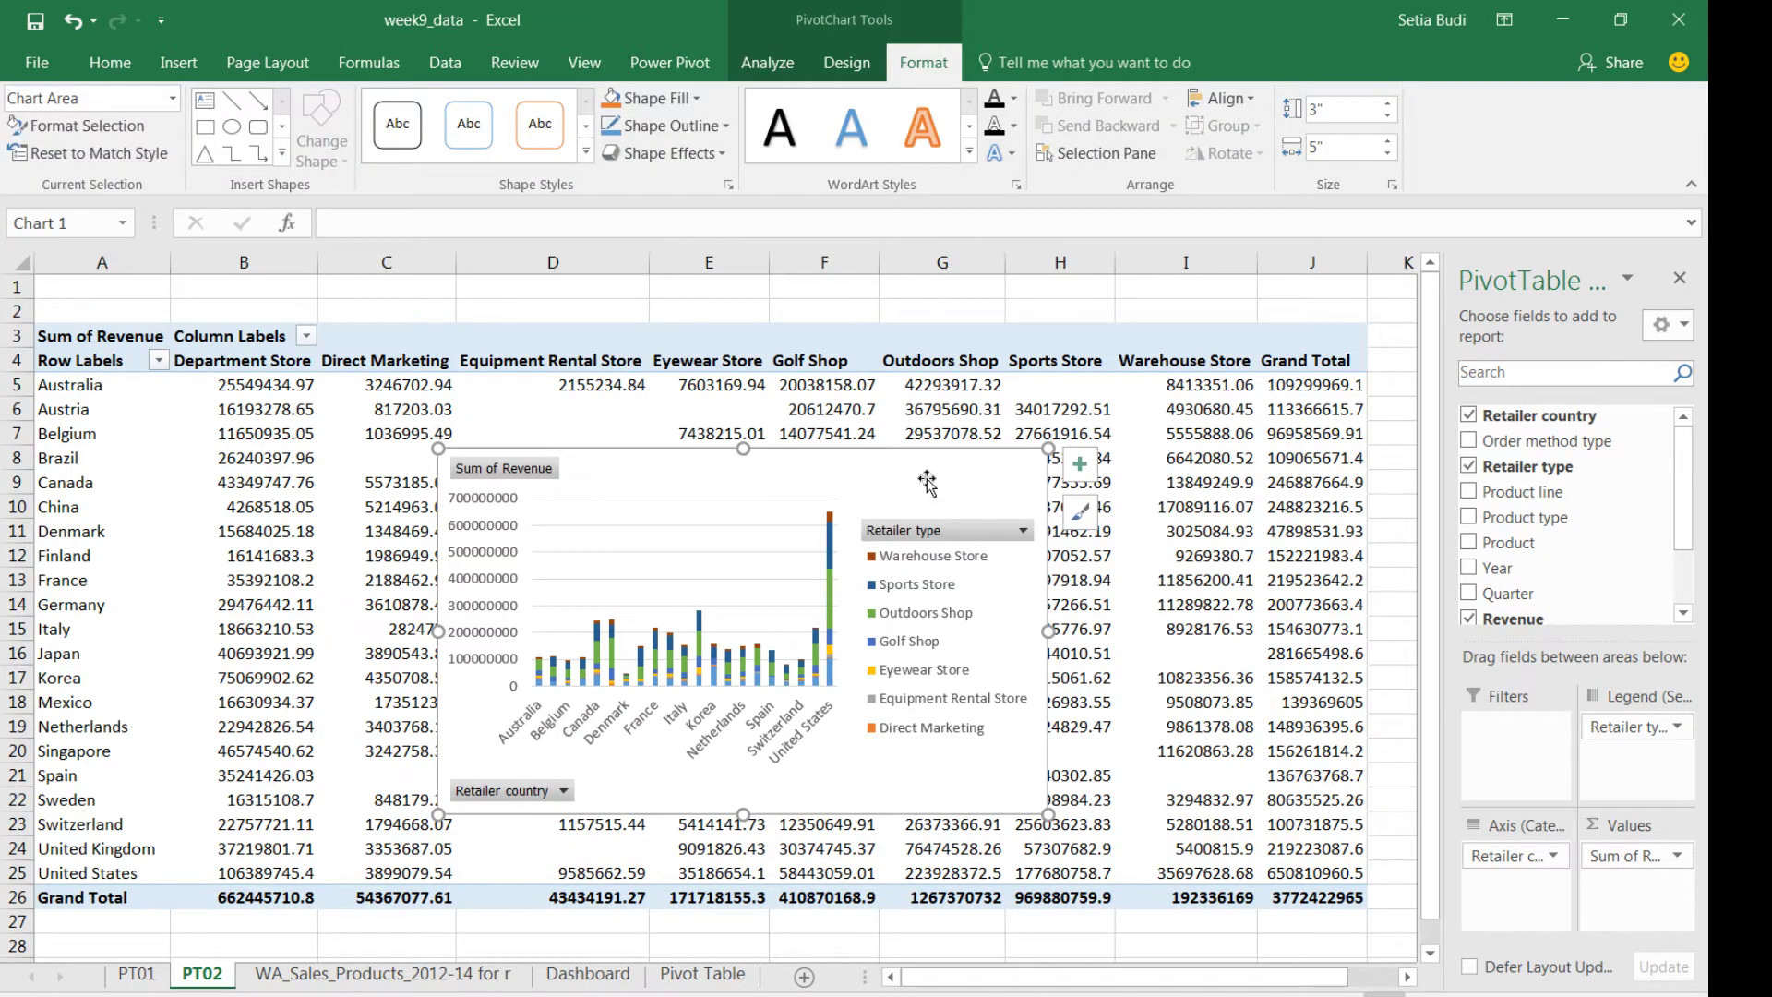
left_click_drag(926, 481, 823, 456)
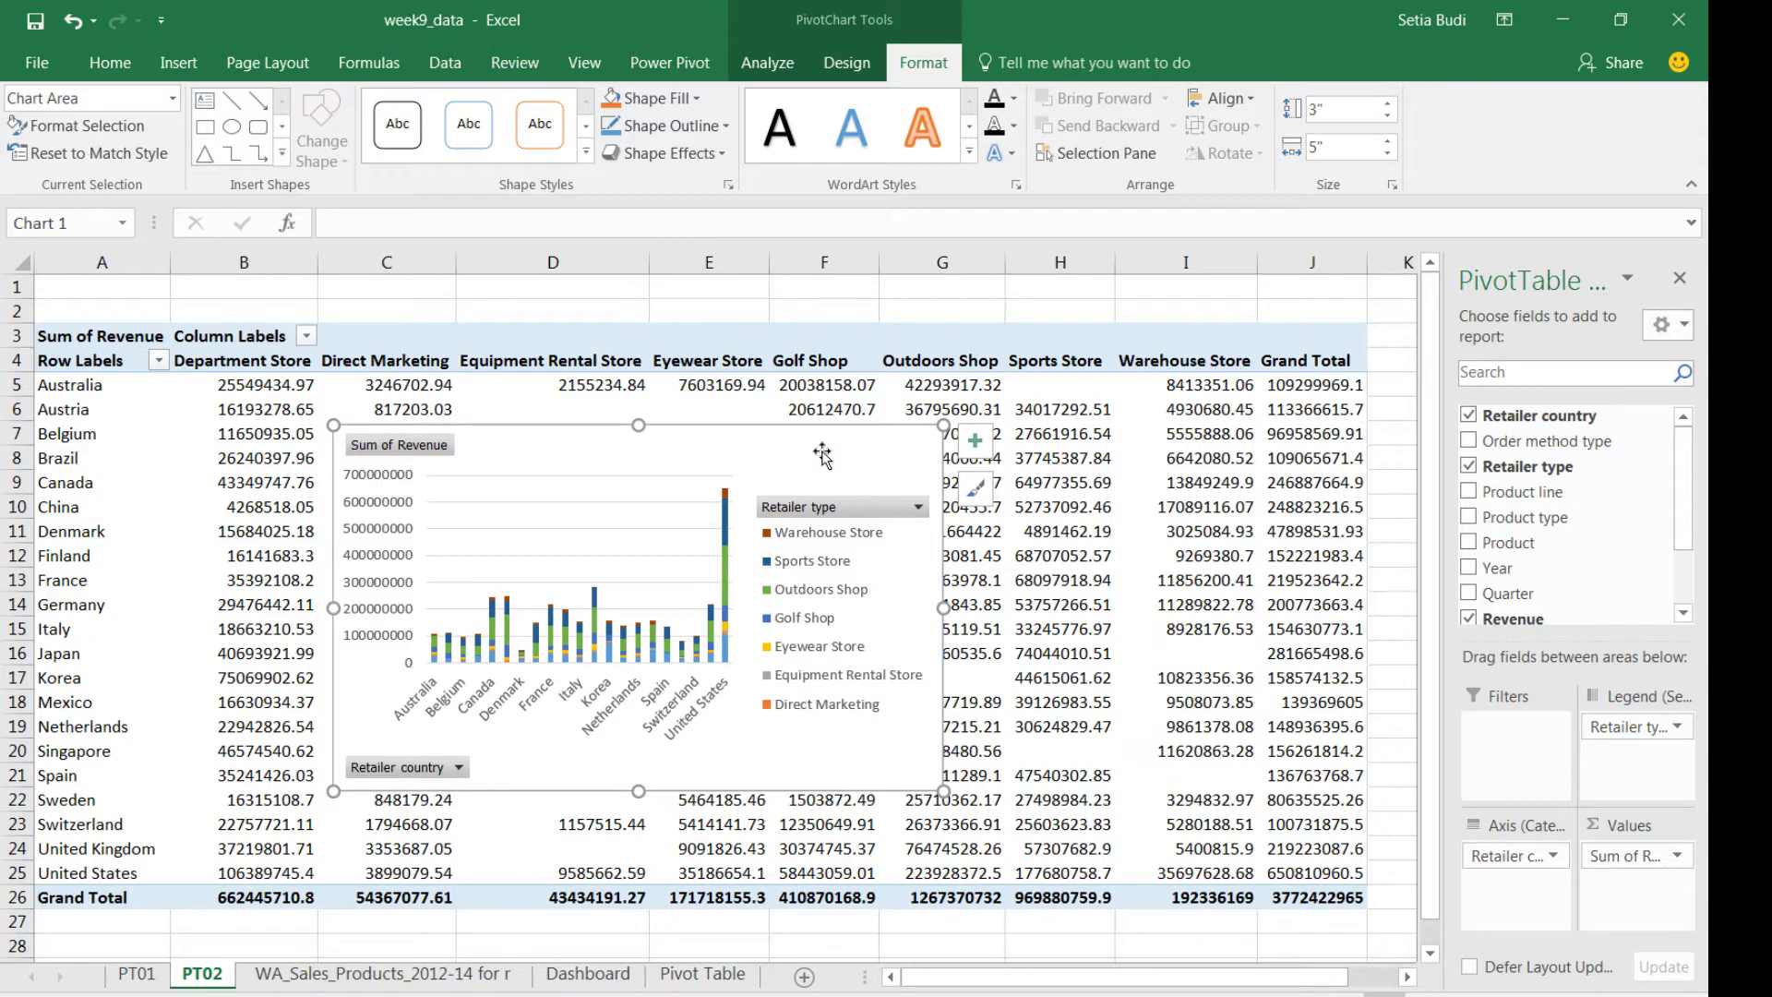
- Copy the stacked column chart and return to the Dashboard sheet
right_click(824, 457)
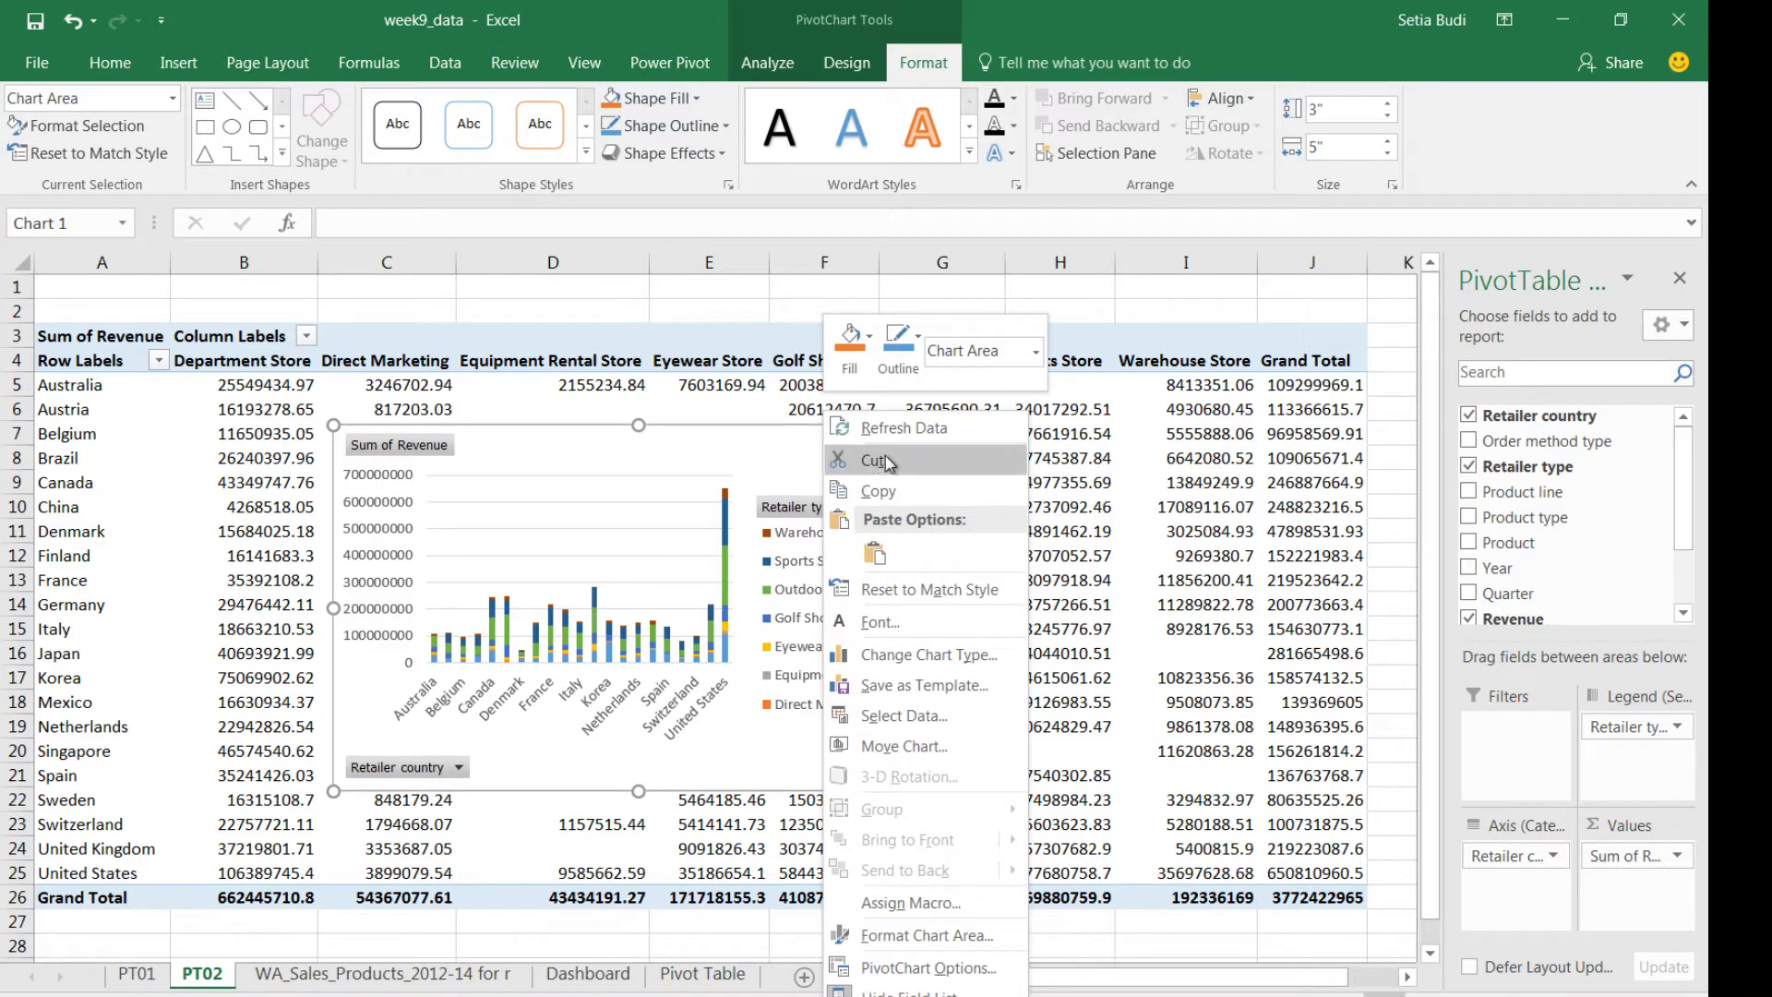
left_click(895, 490)
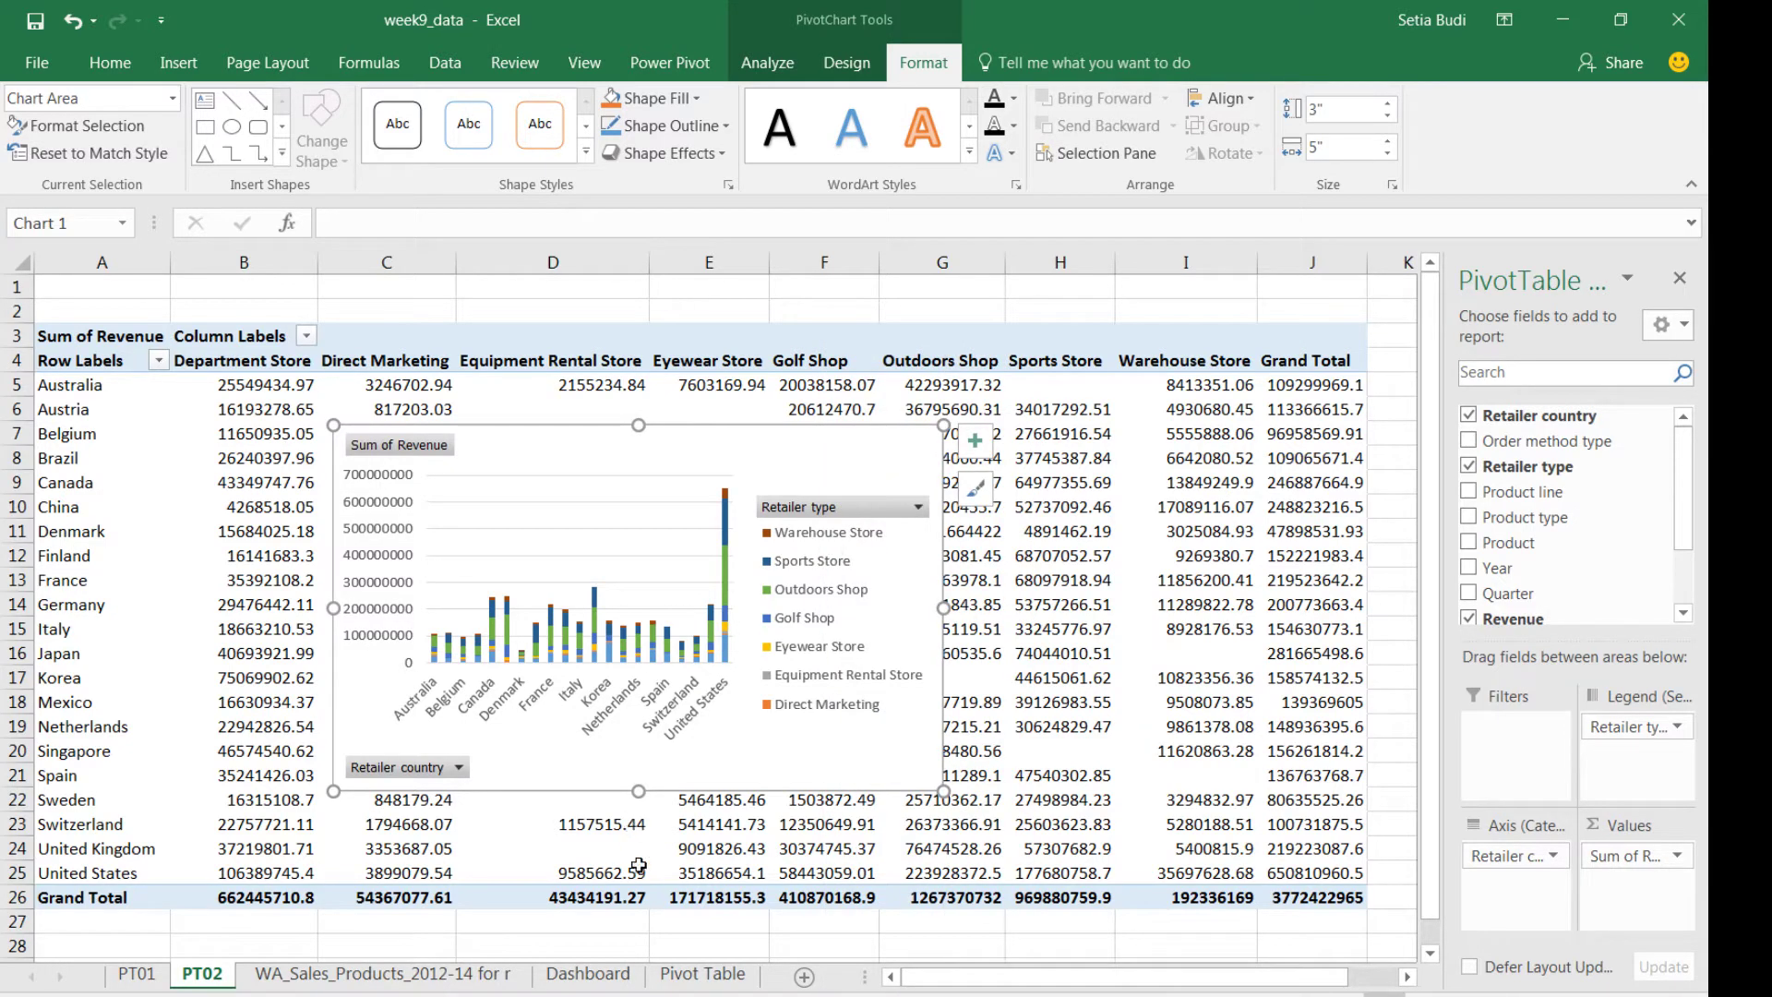
left_click(614, 976)
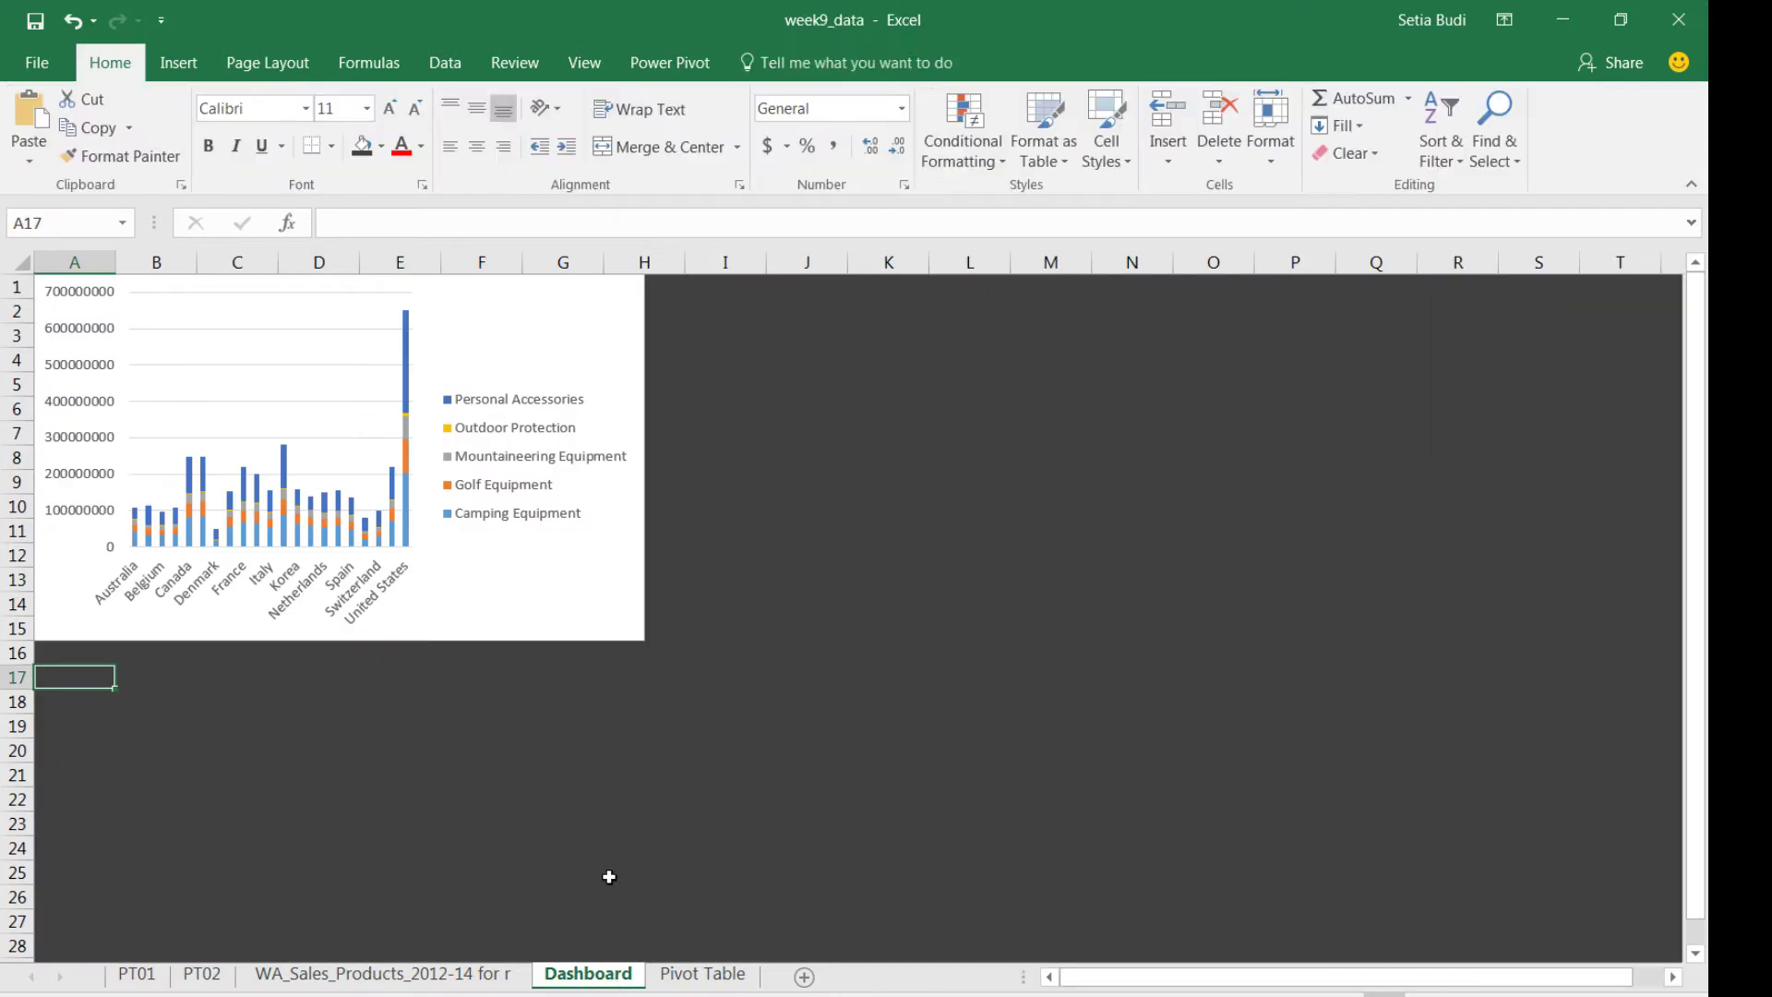
- Paste the copied retailer-type revenue chart at cell I1 on the Dashboard
left_click(673, 290)
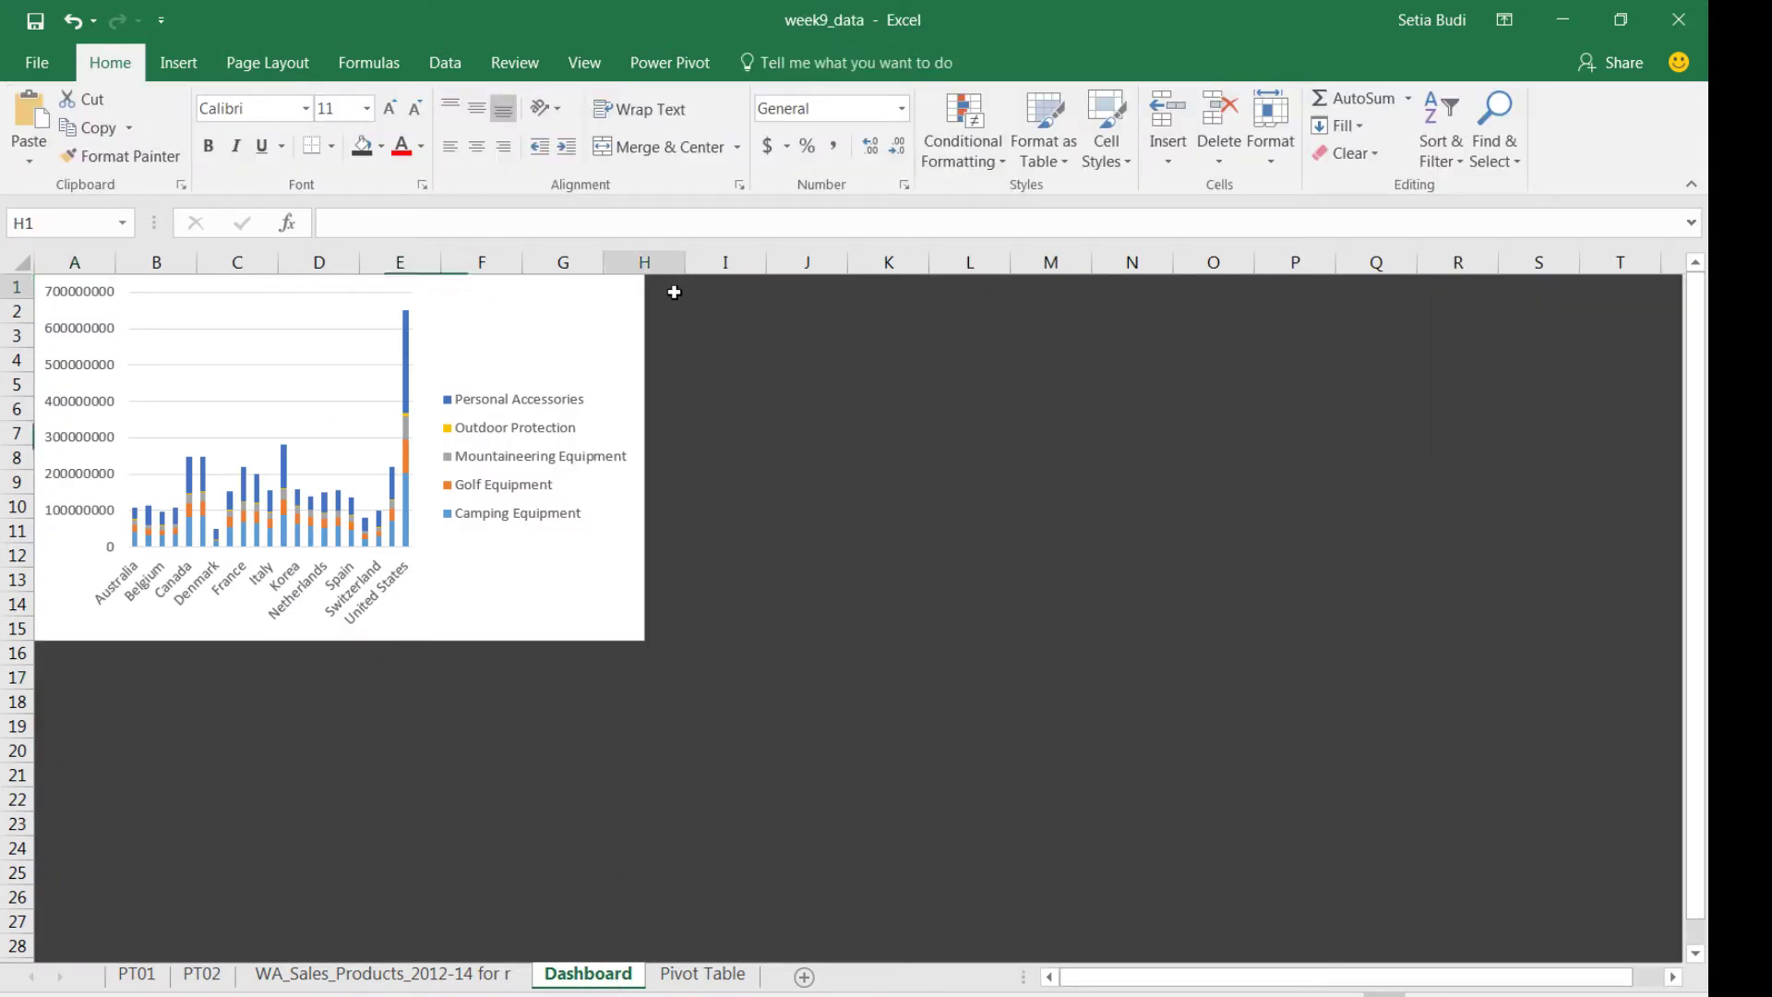
right_click(723, 291)
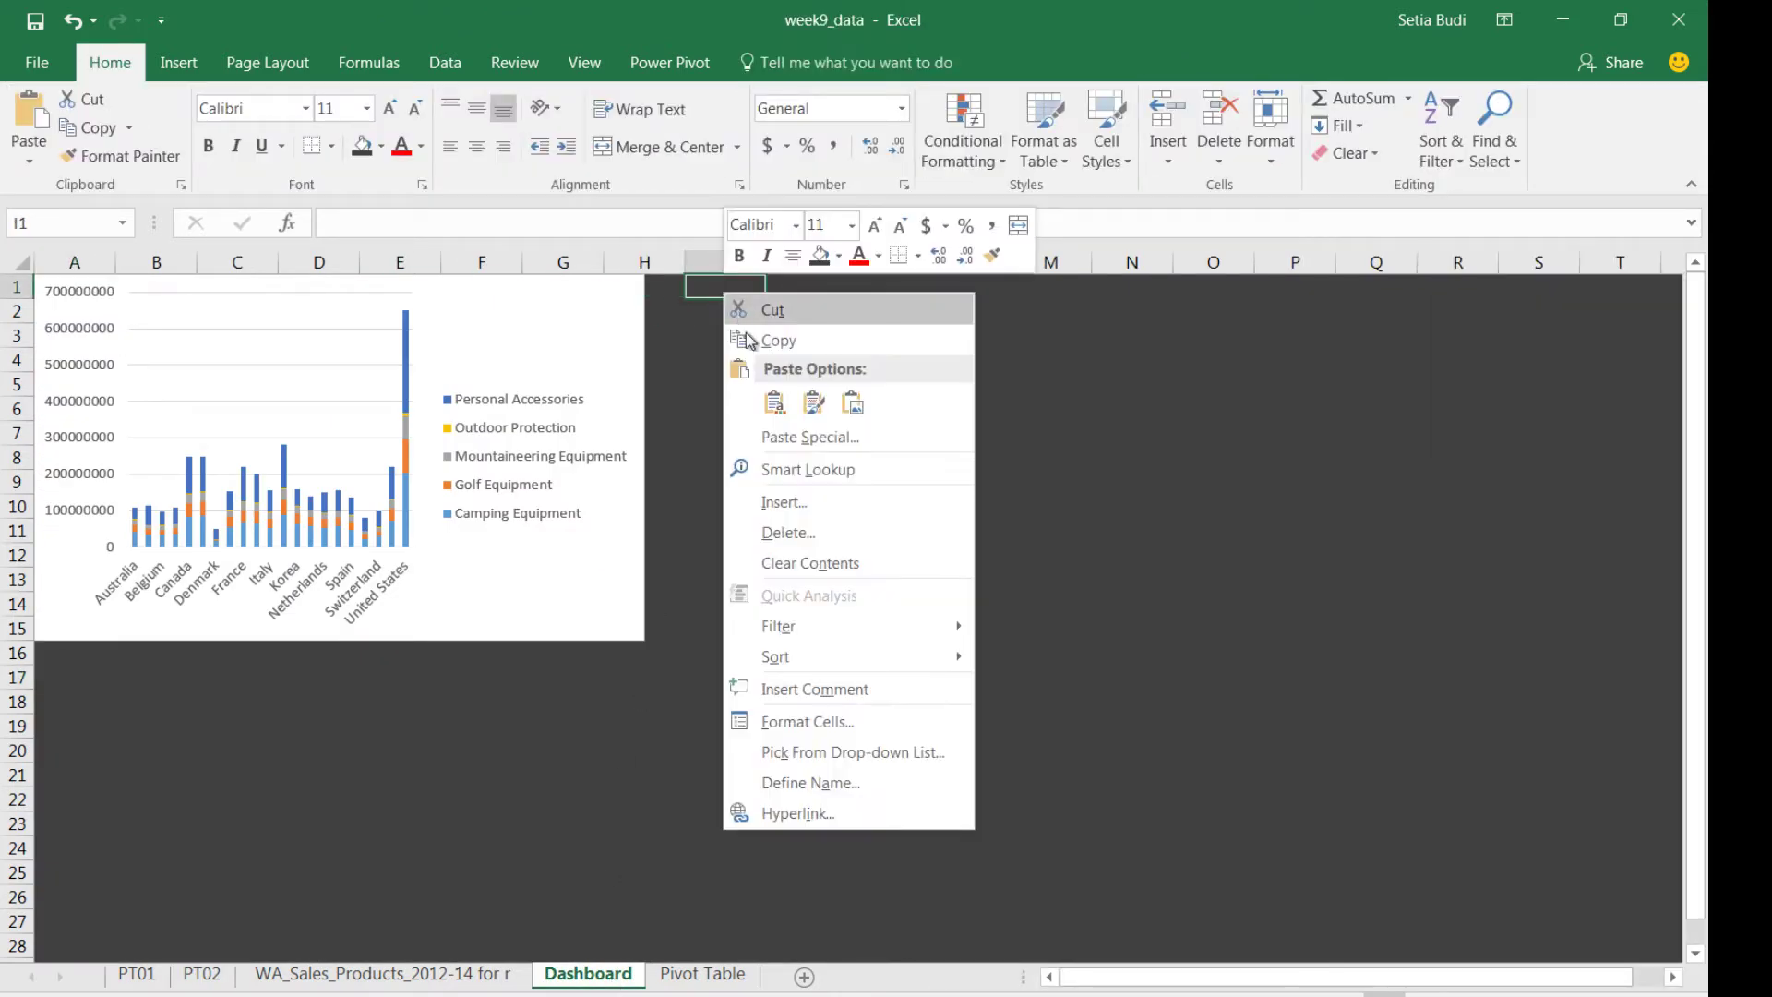
left_click(774, 403)
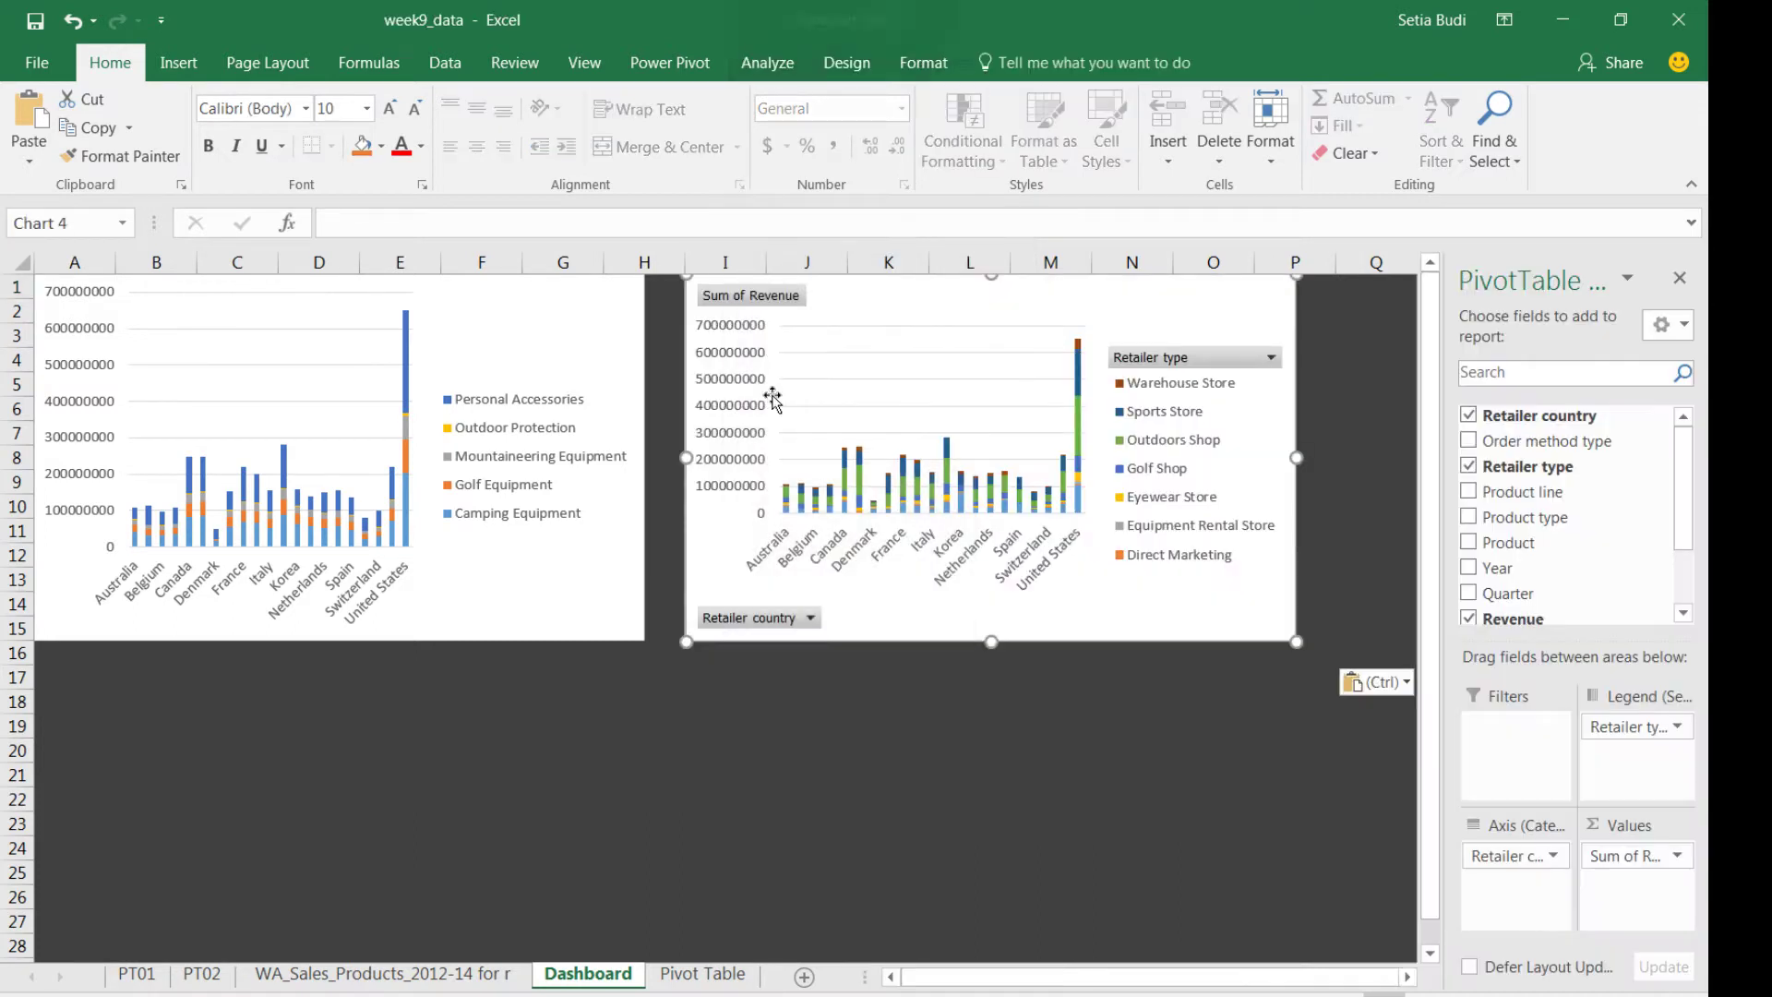
- Hide all field buttons on the pasted retailer-type chart
right_click(772, 621)
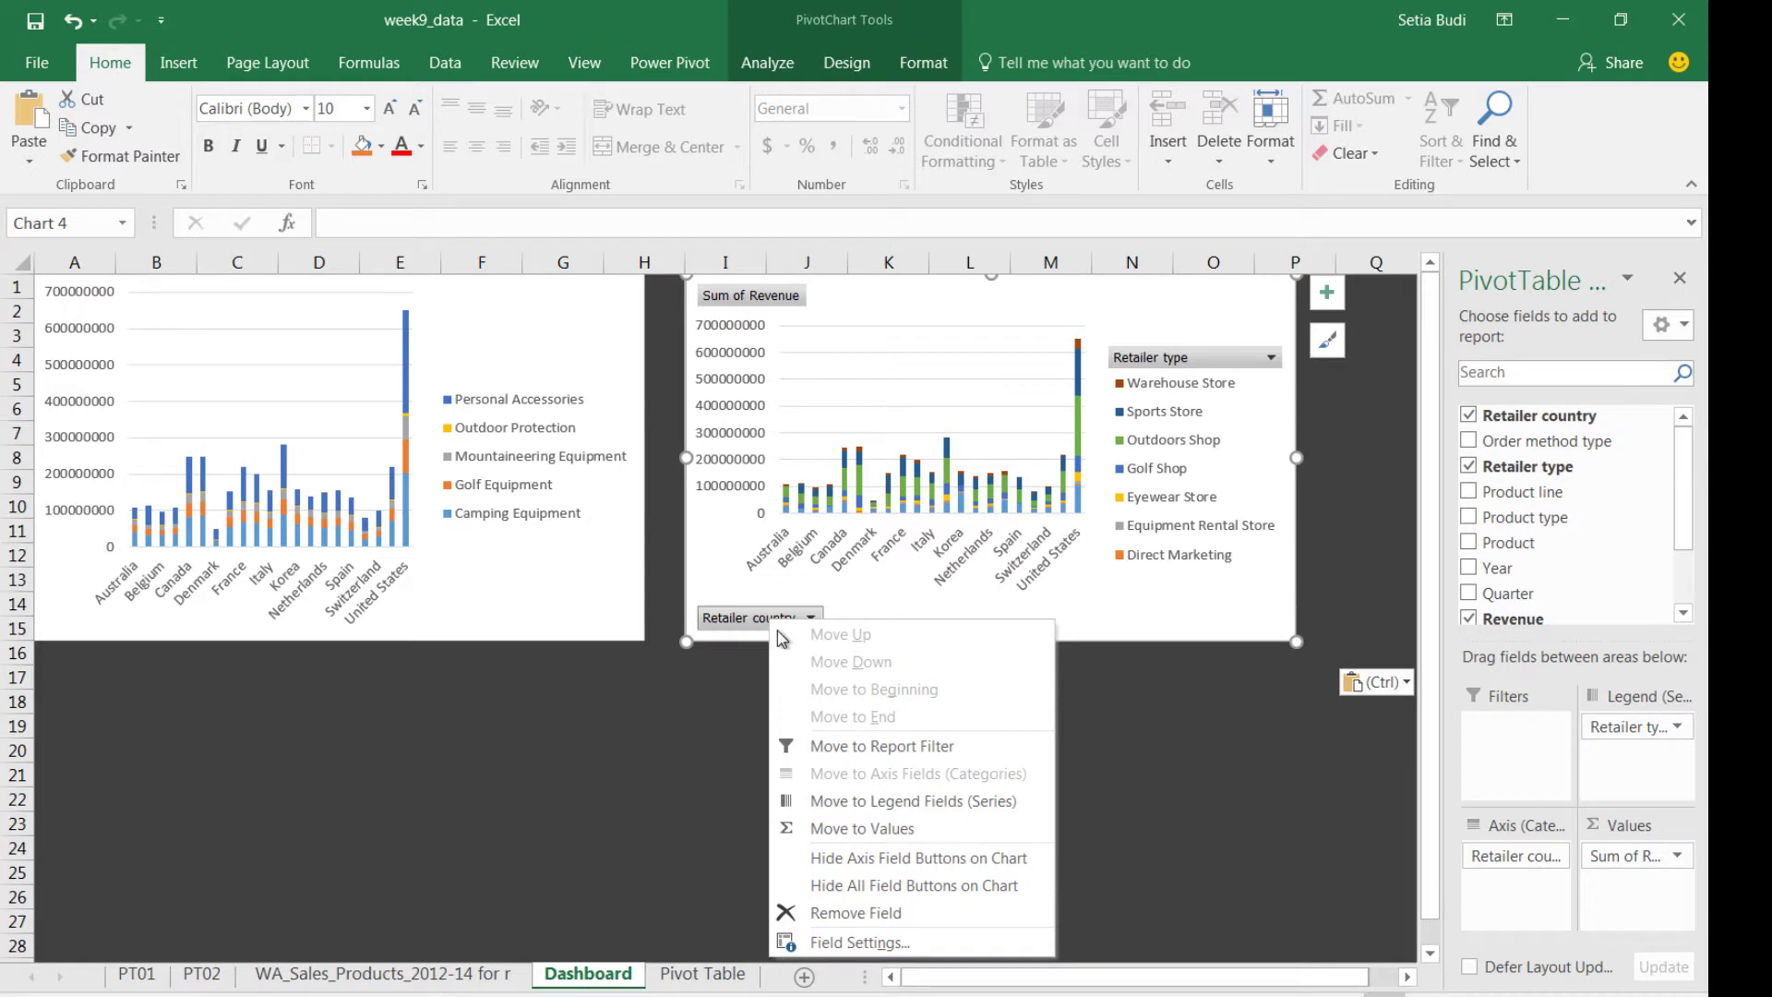
left_click(928, 887)
left_click(924, 880)
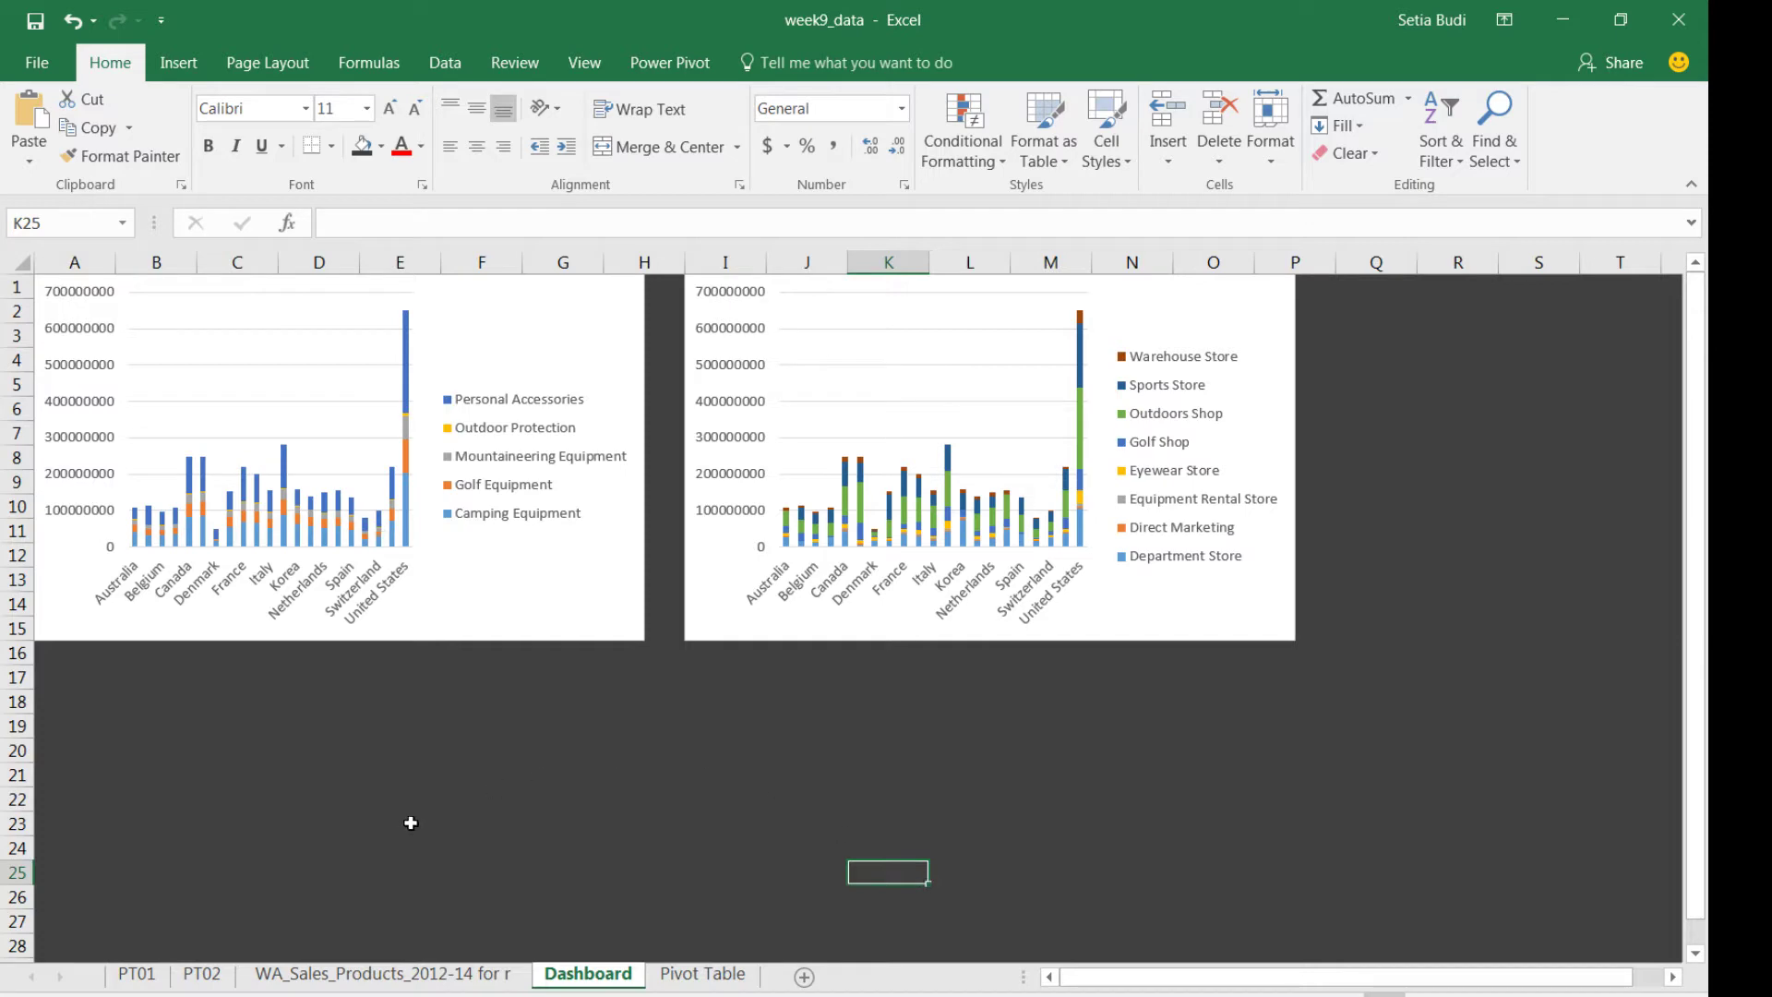
- Create a new PivotTable from the sales data on a new sheet named PT03
left_click(401, 976)
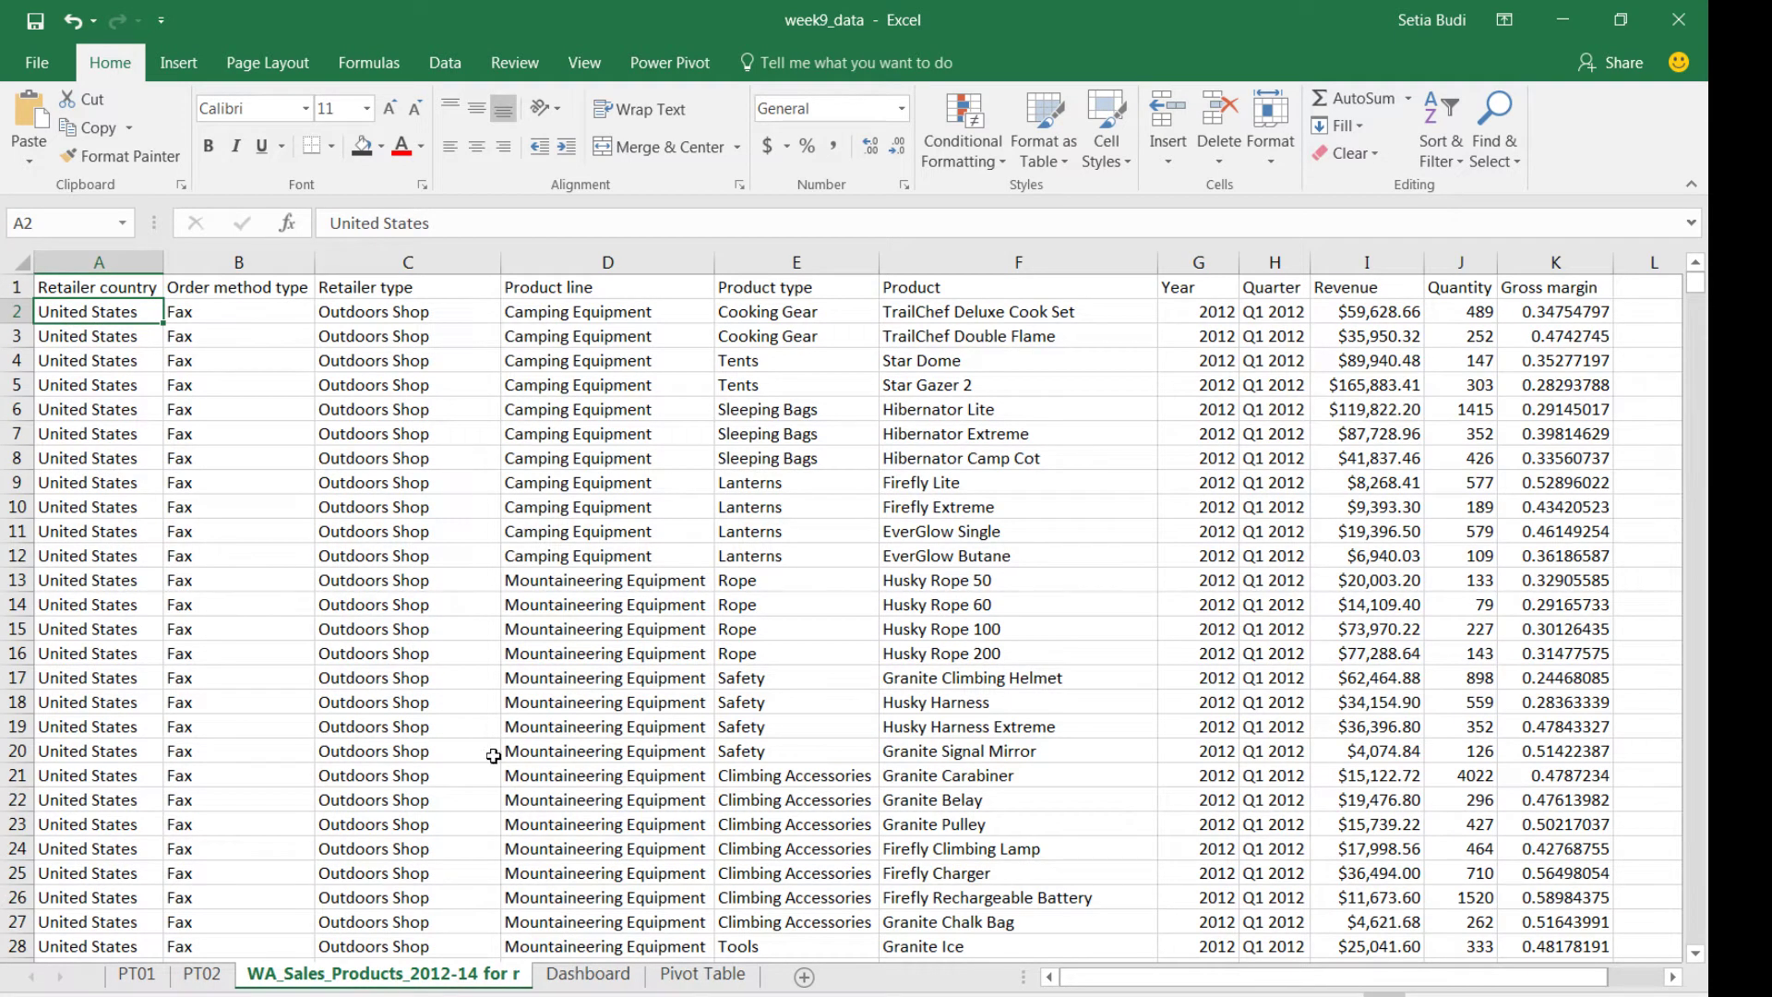
left_click(179, 62)
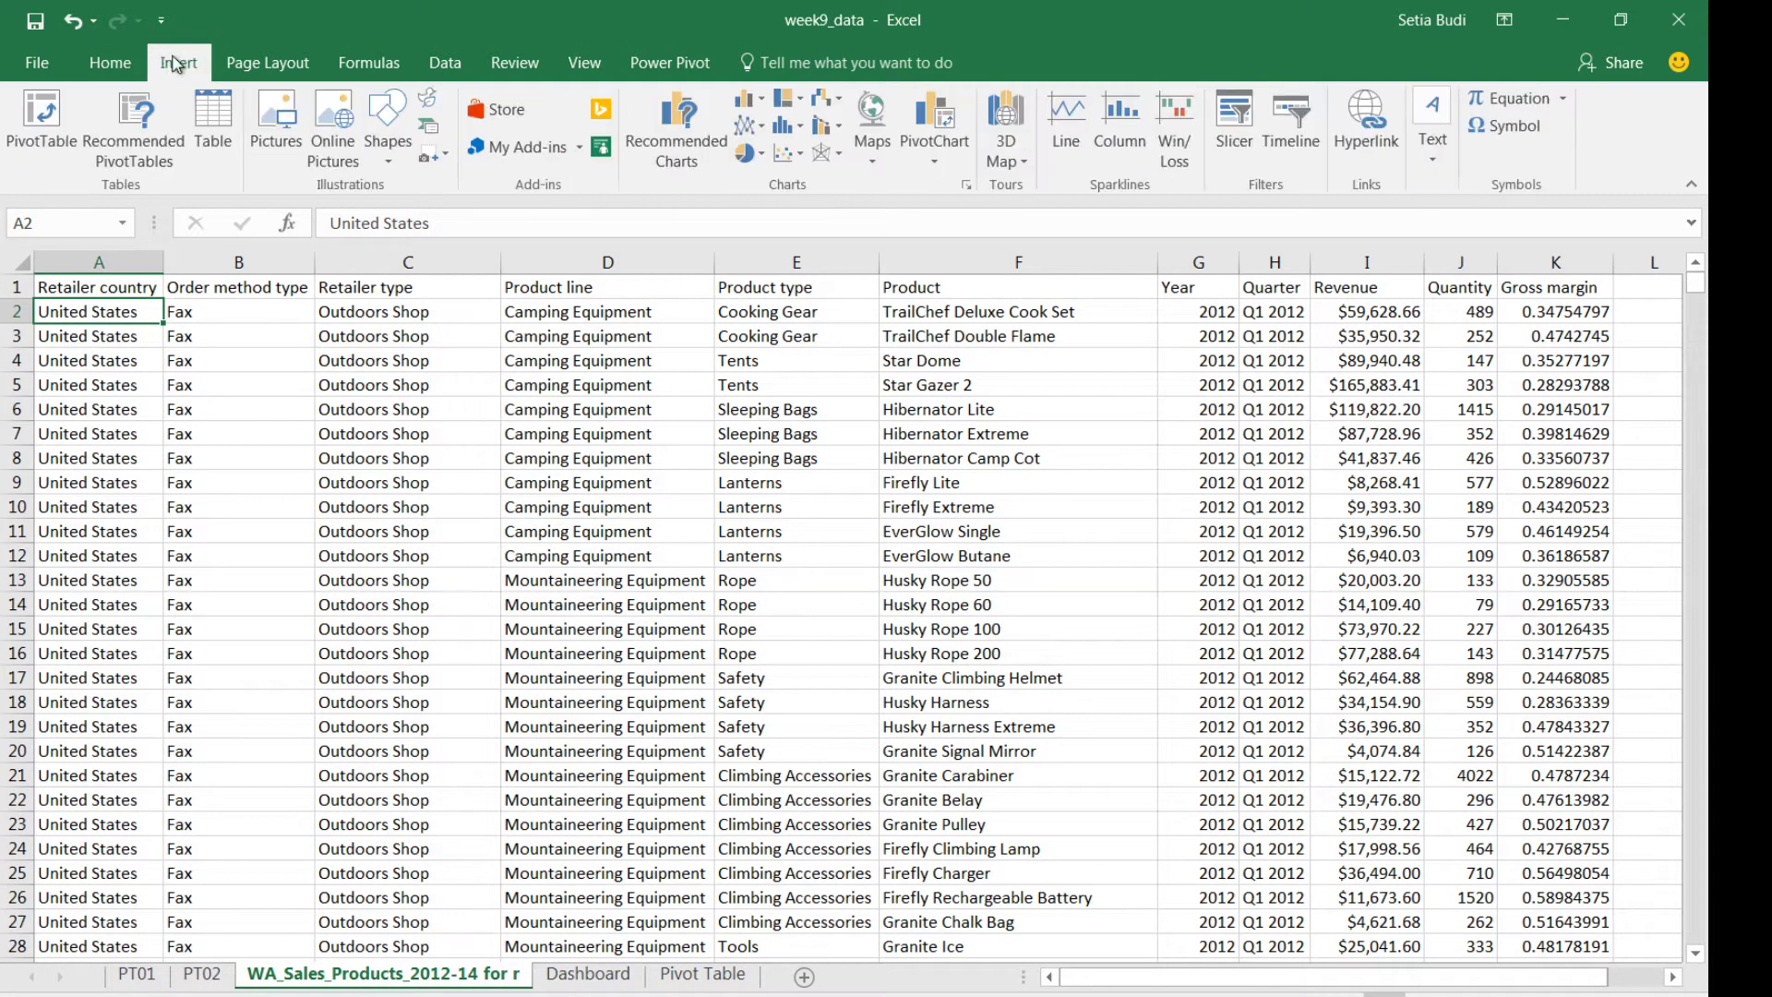
left_click(44, 129)
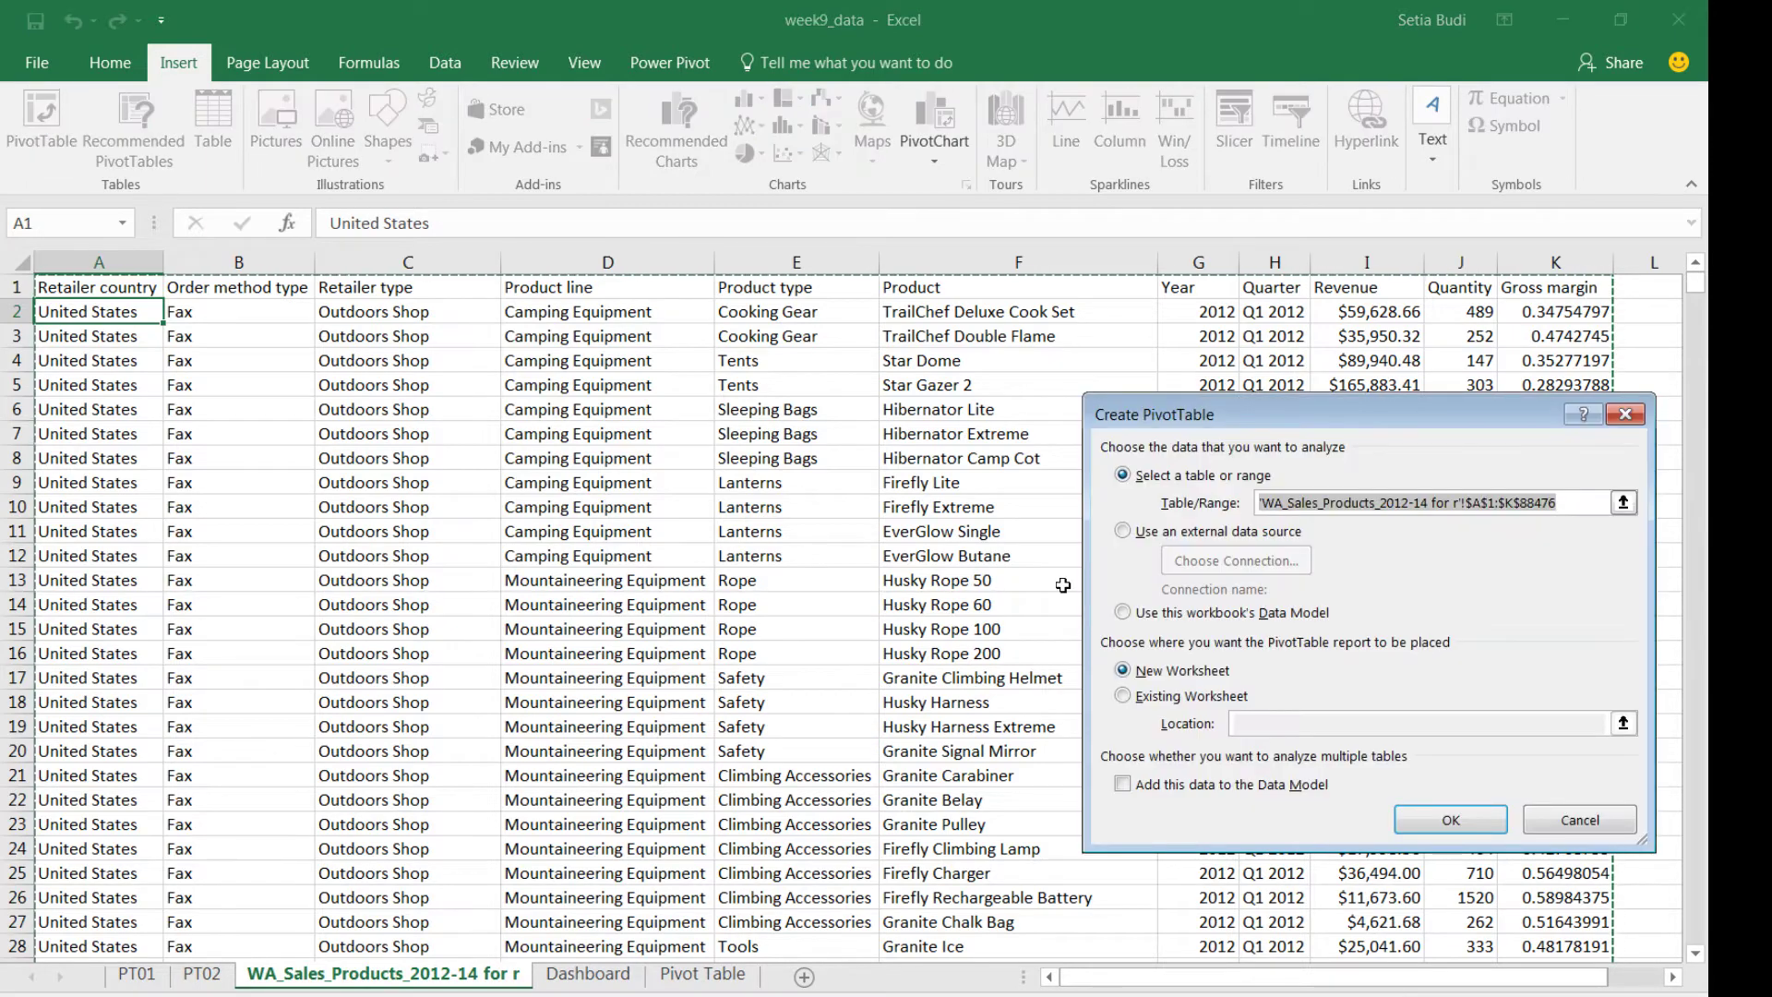
left_click(1450, 820)
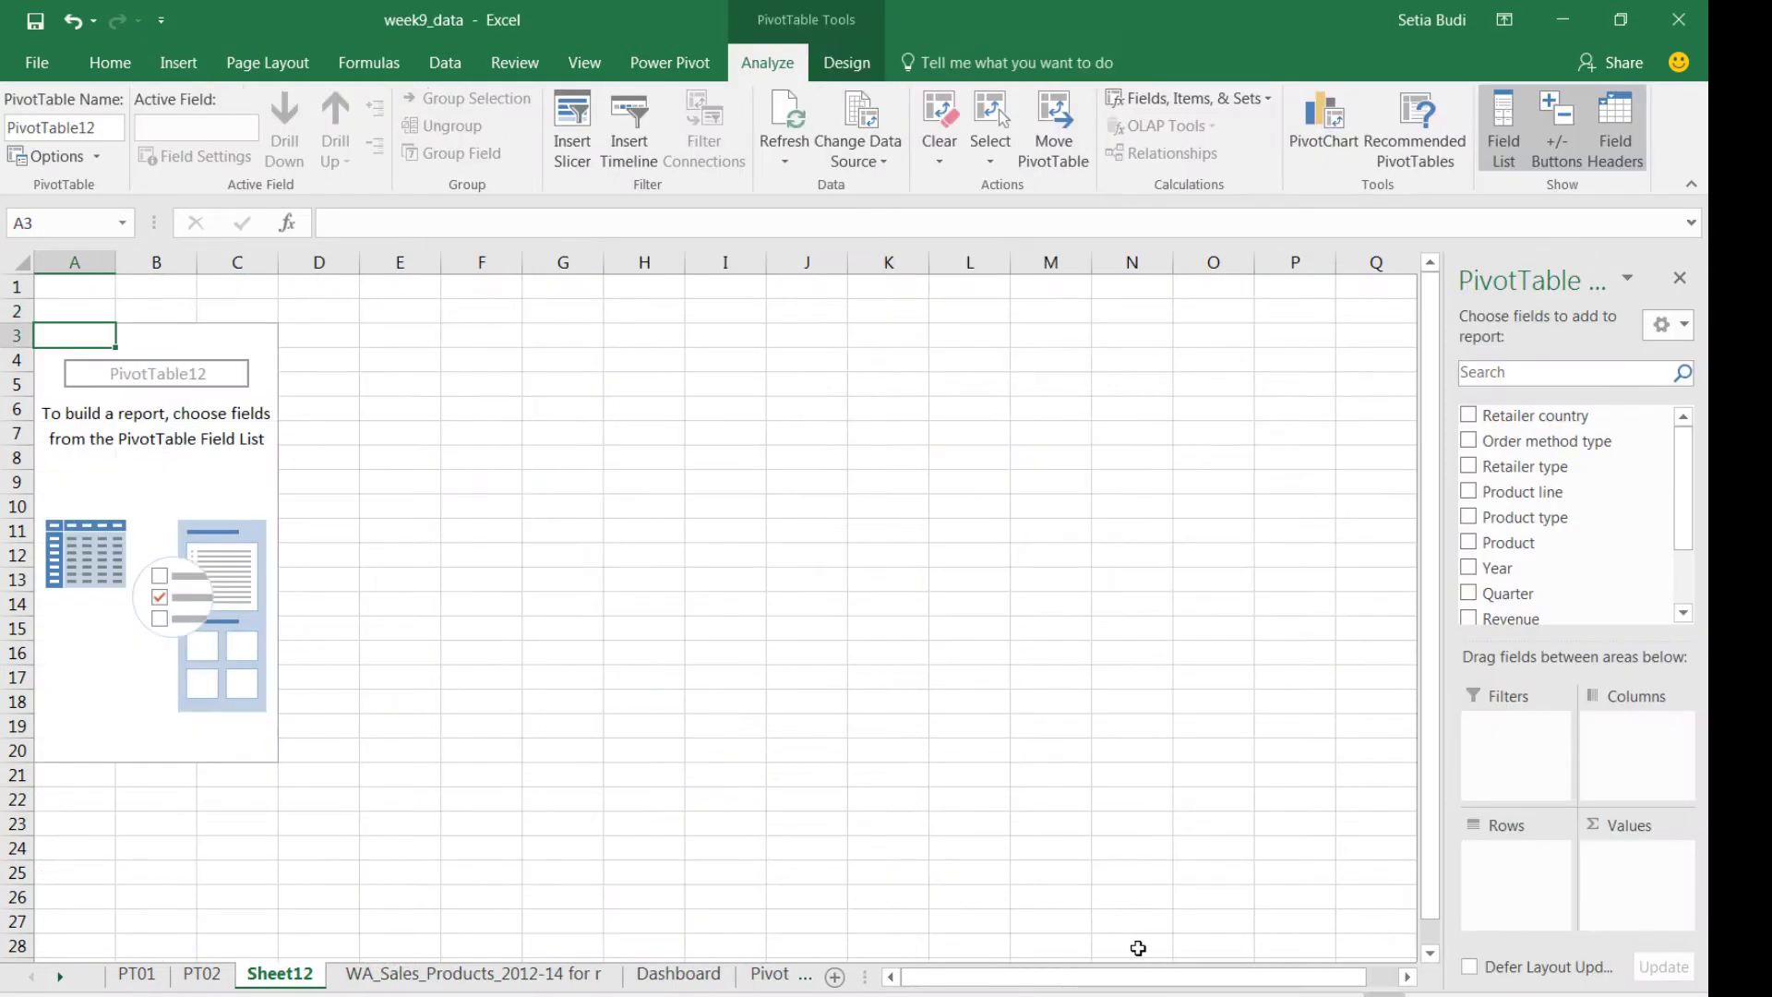
double_click(308, 978)
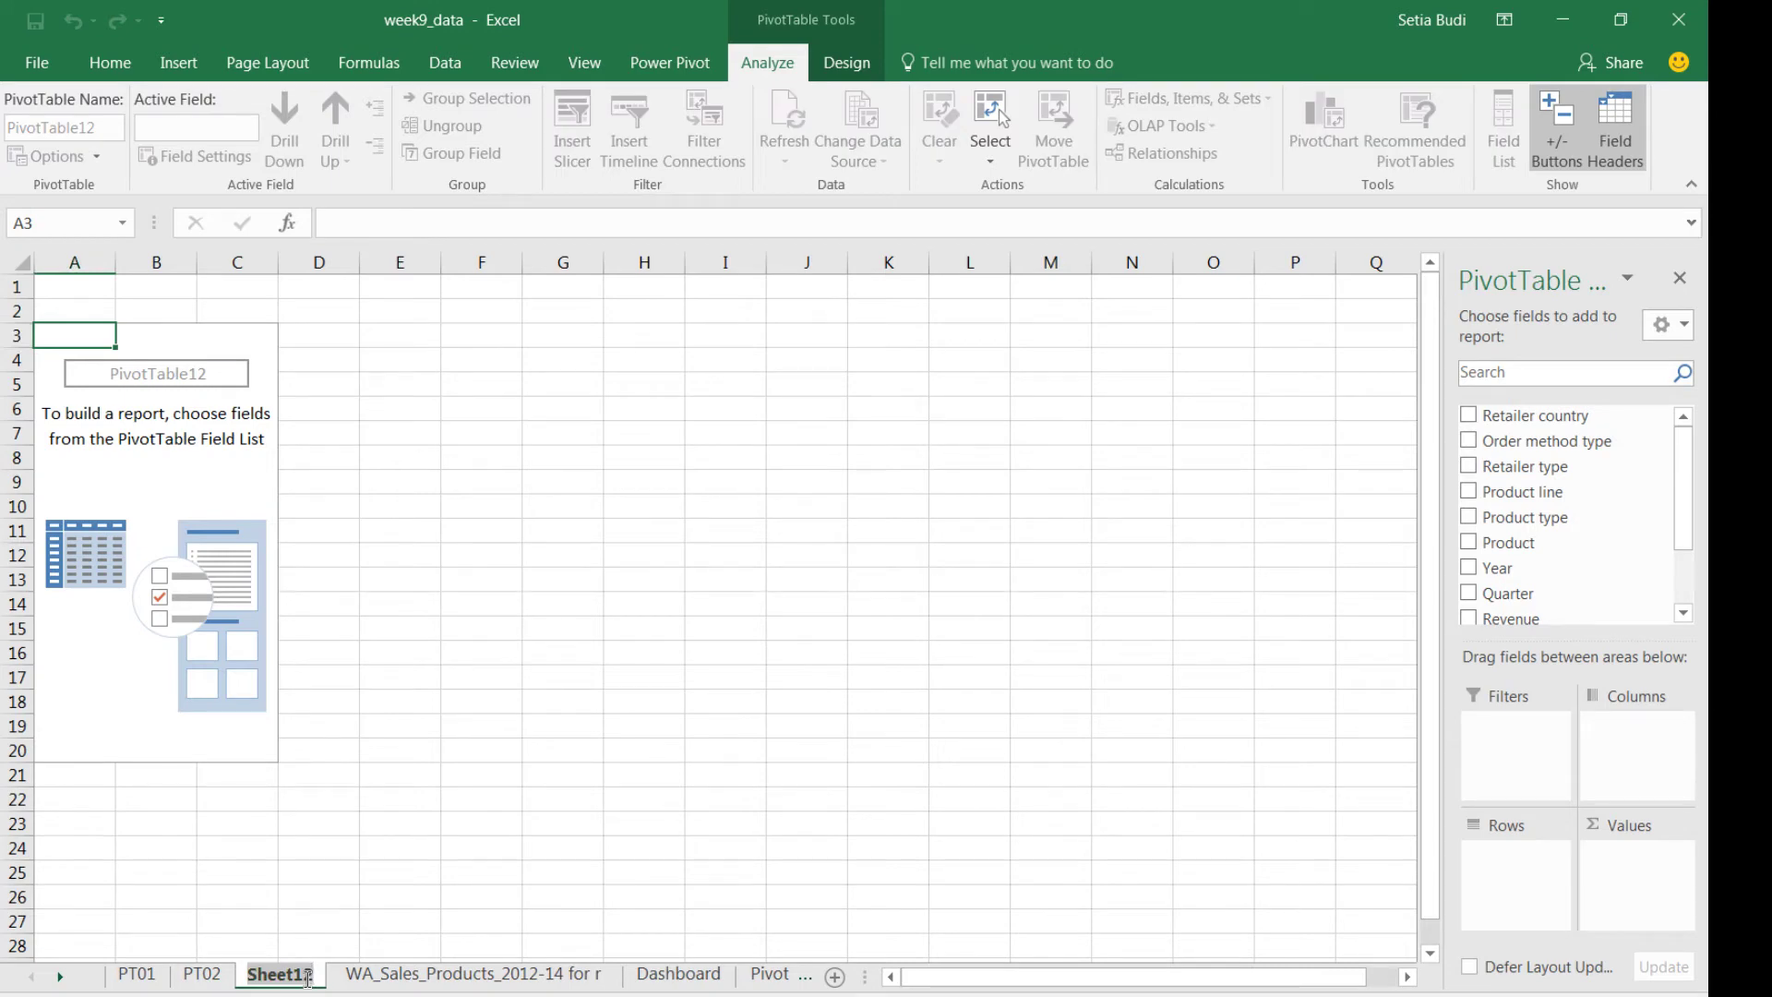
type("PT03")
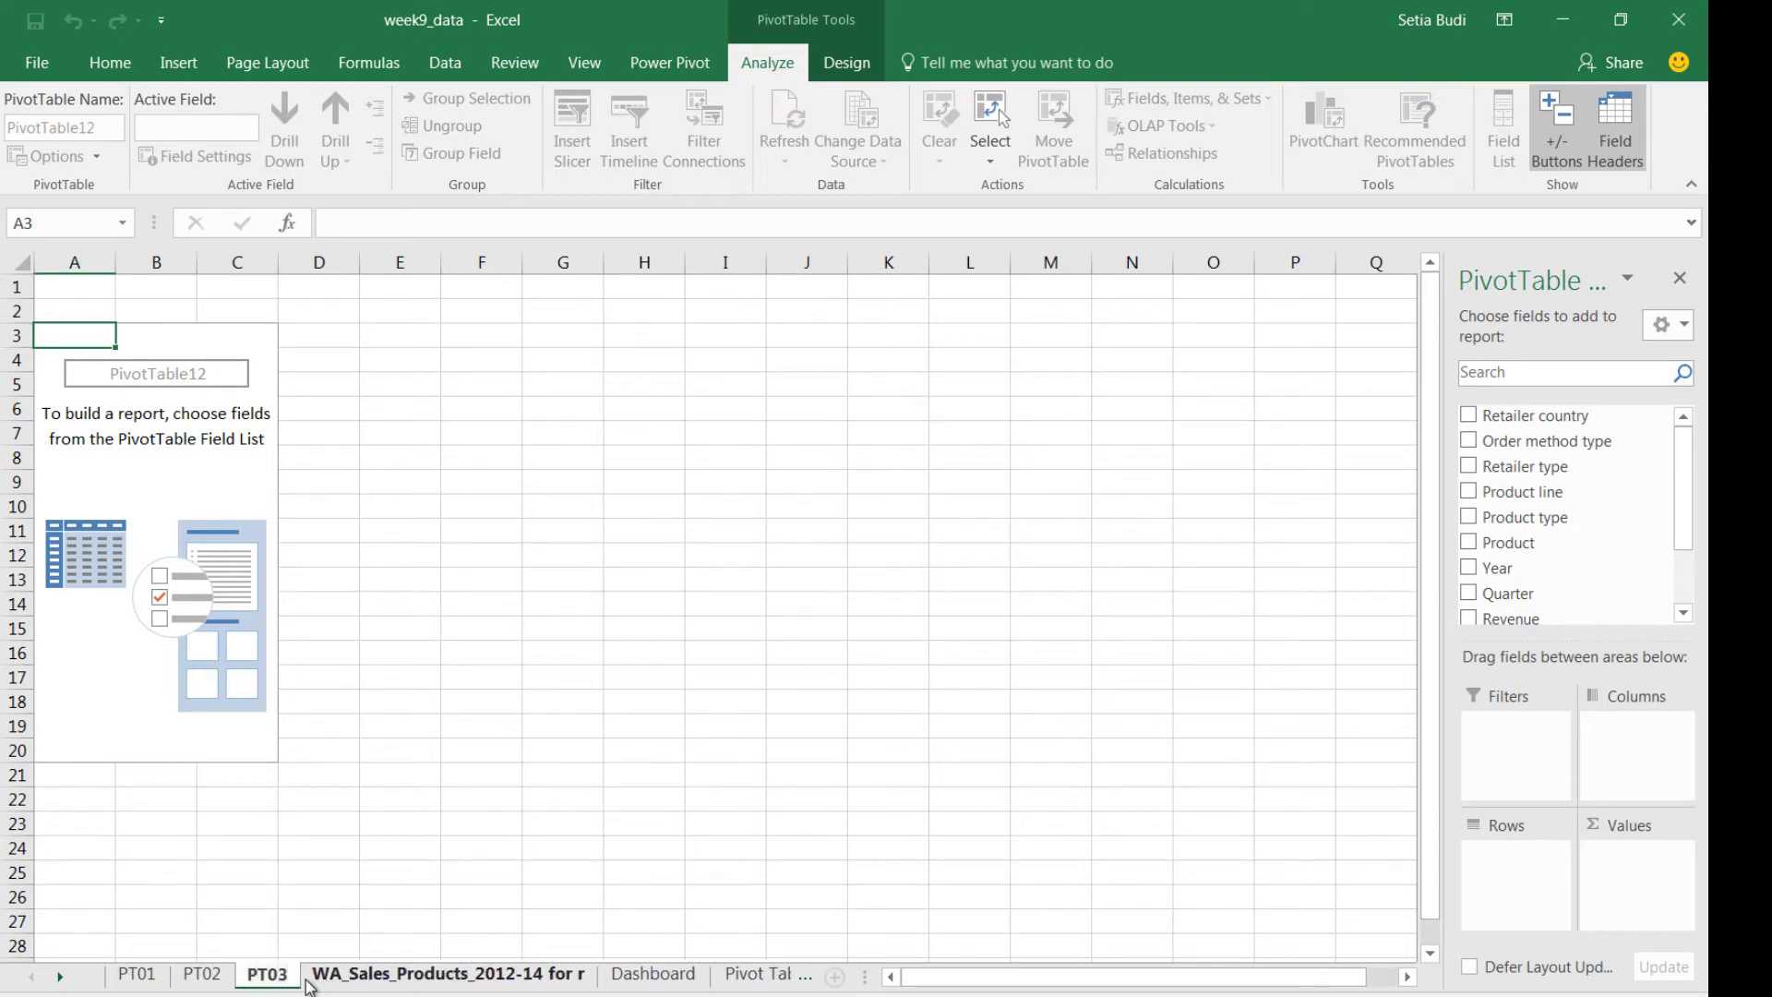
key("Return")
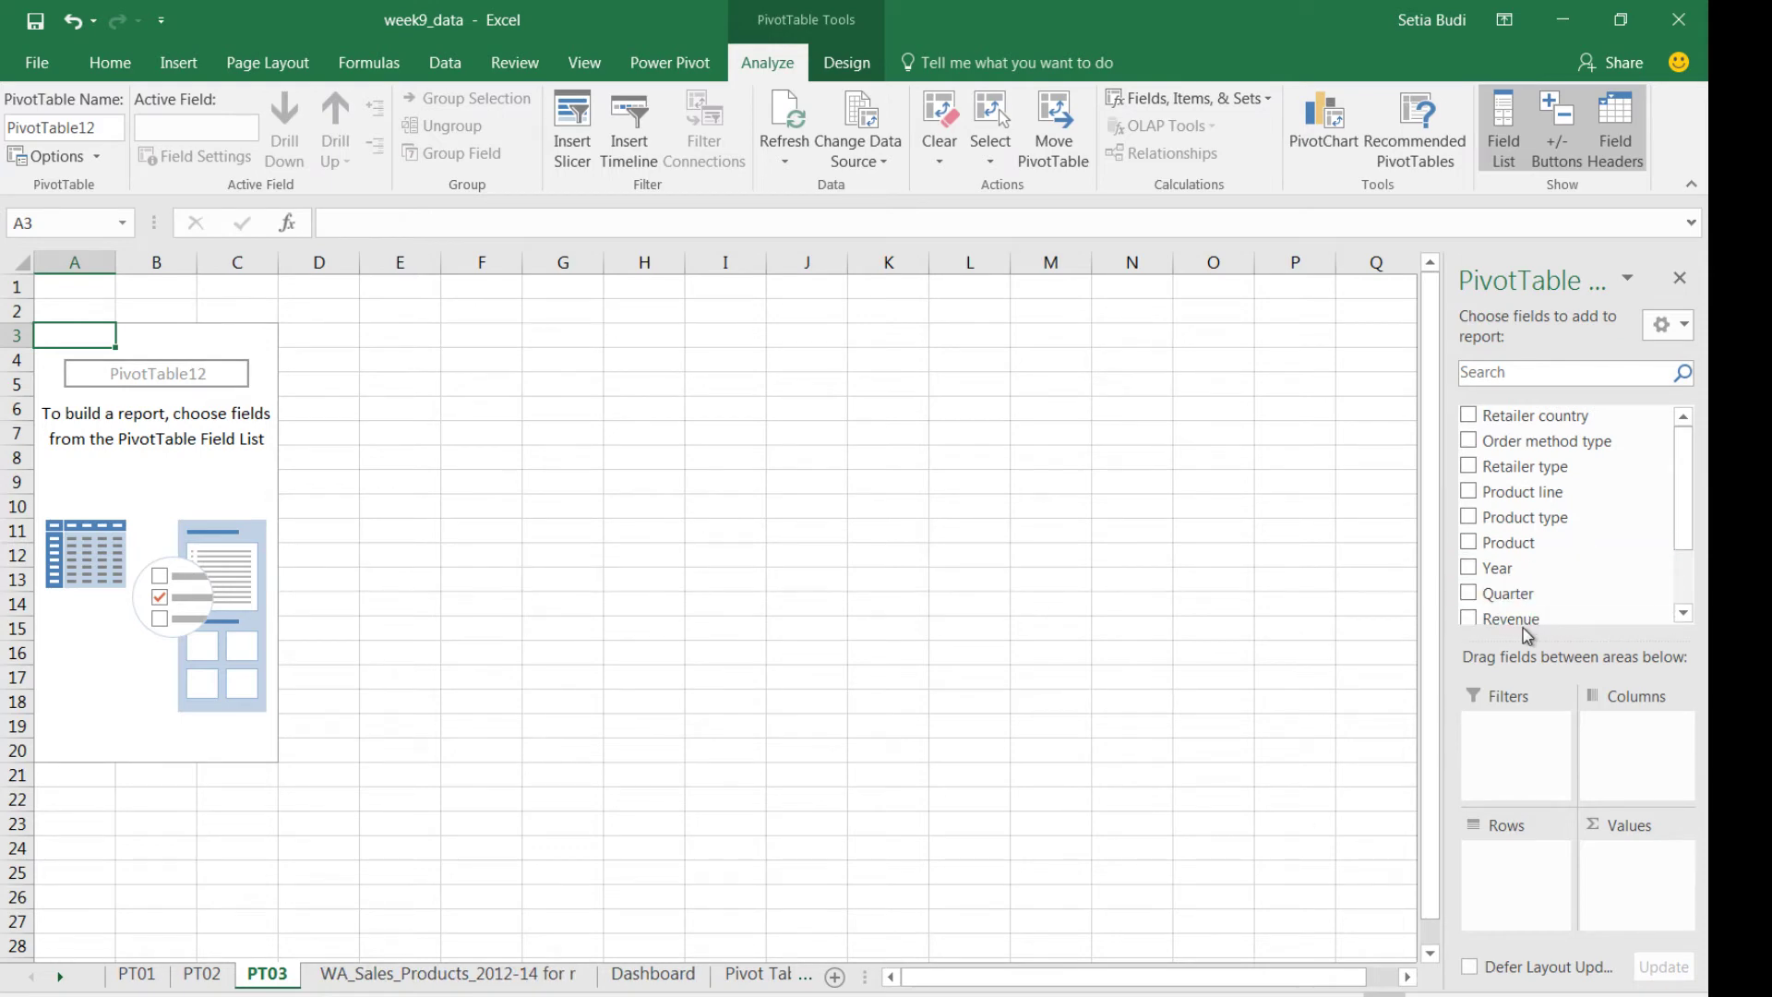
- Lay out the pivot with Sum of Revenue, Order method type rows and Retailer country columns
left_click_drag(1518, 619, 1652, 888)
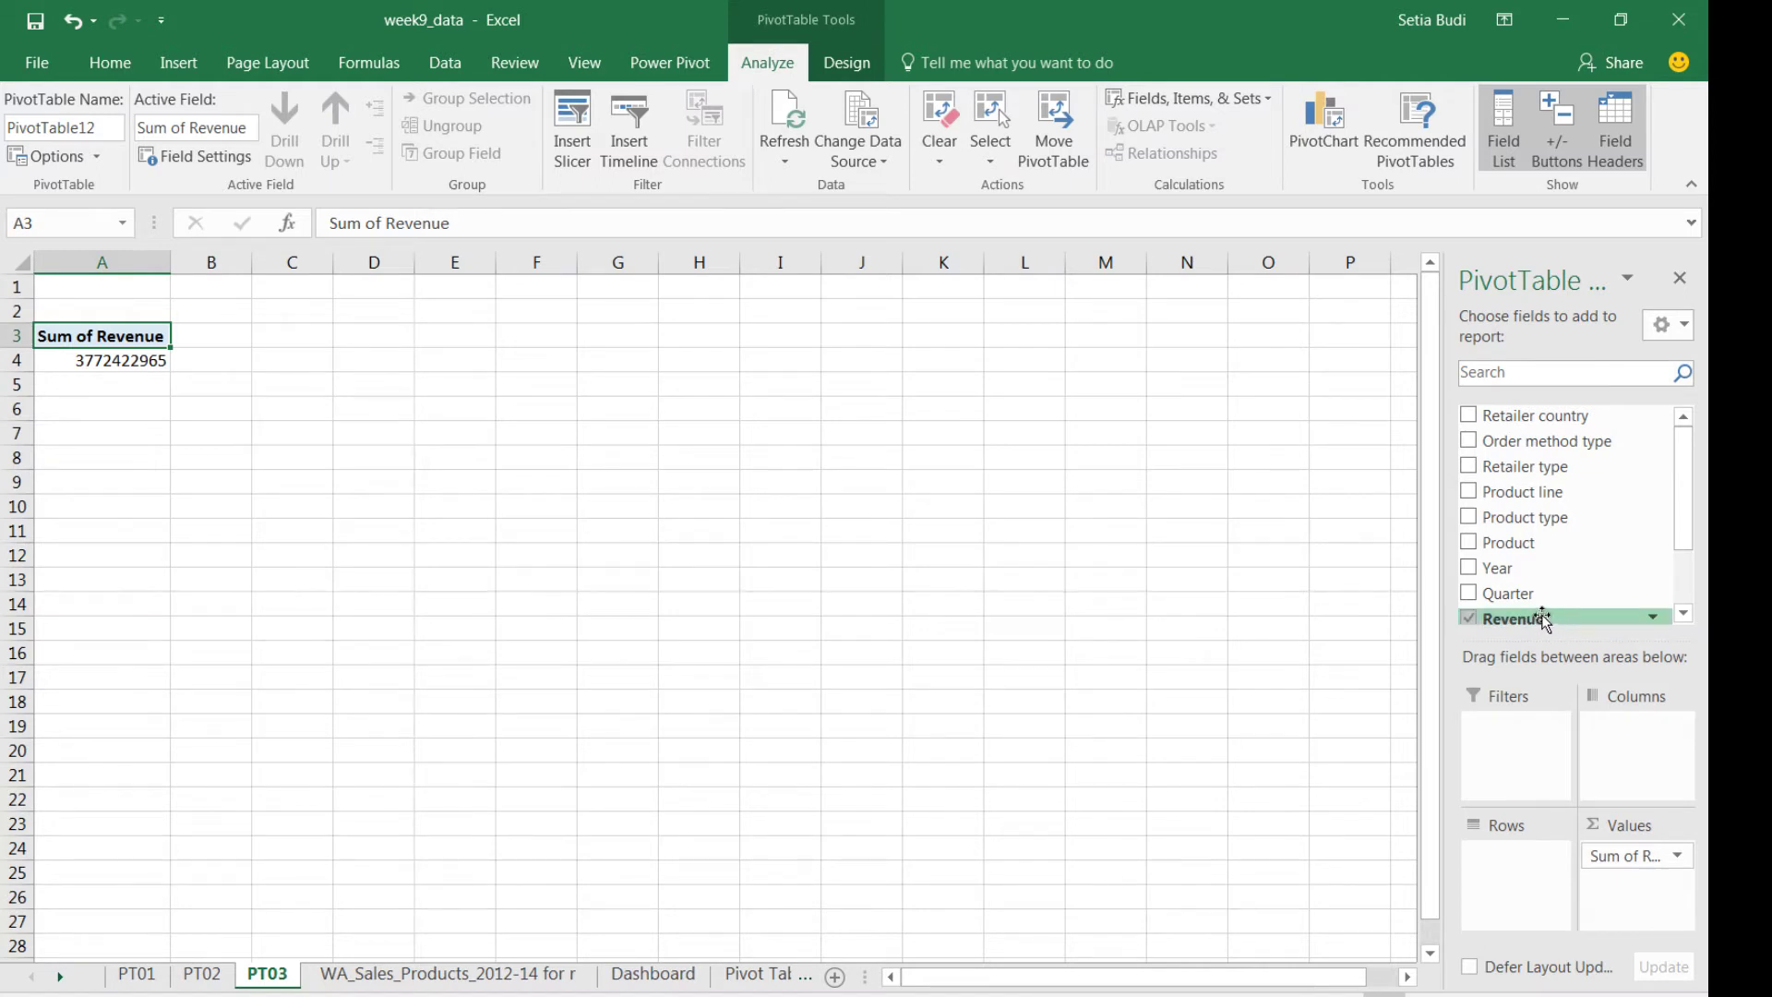
scroll(1691, 514, "down", 3)
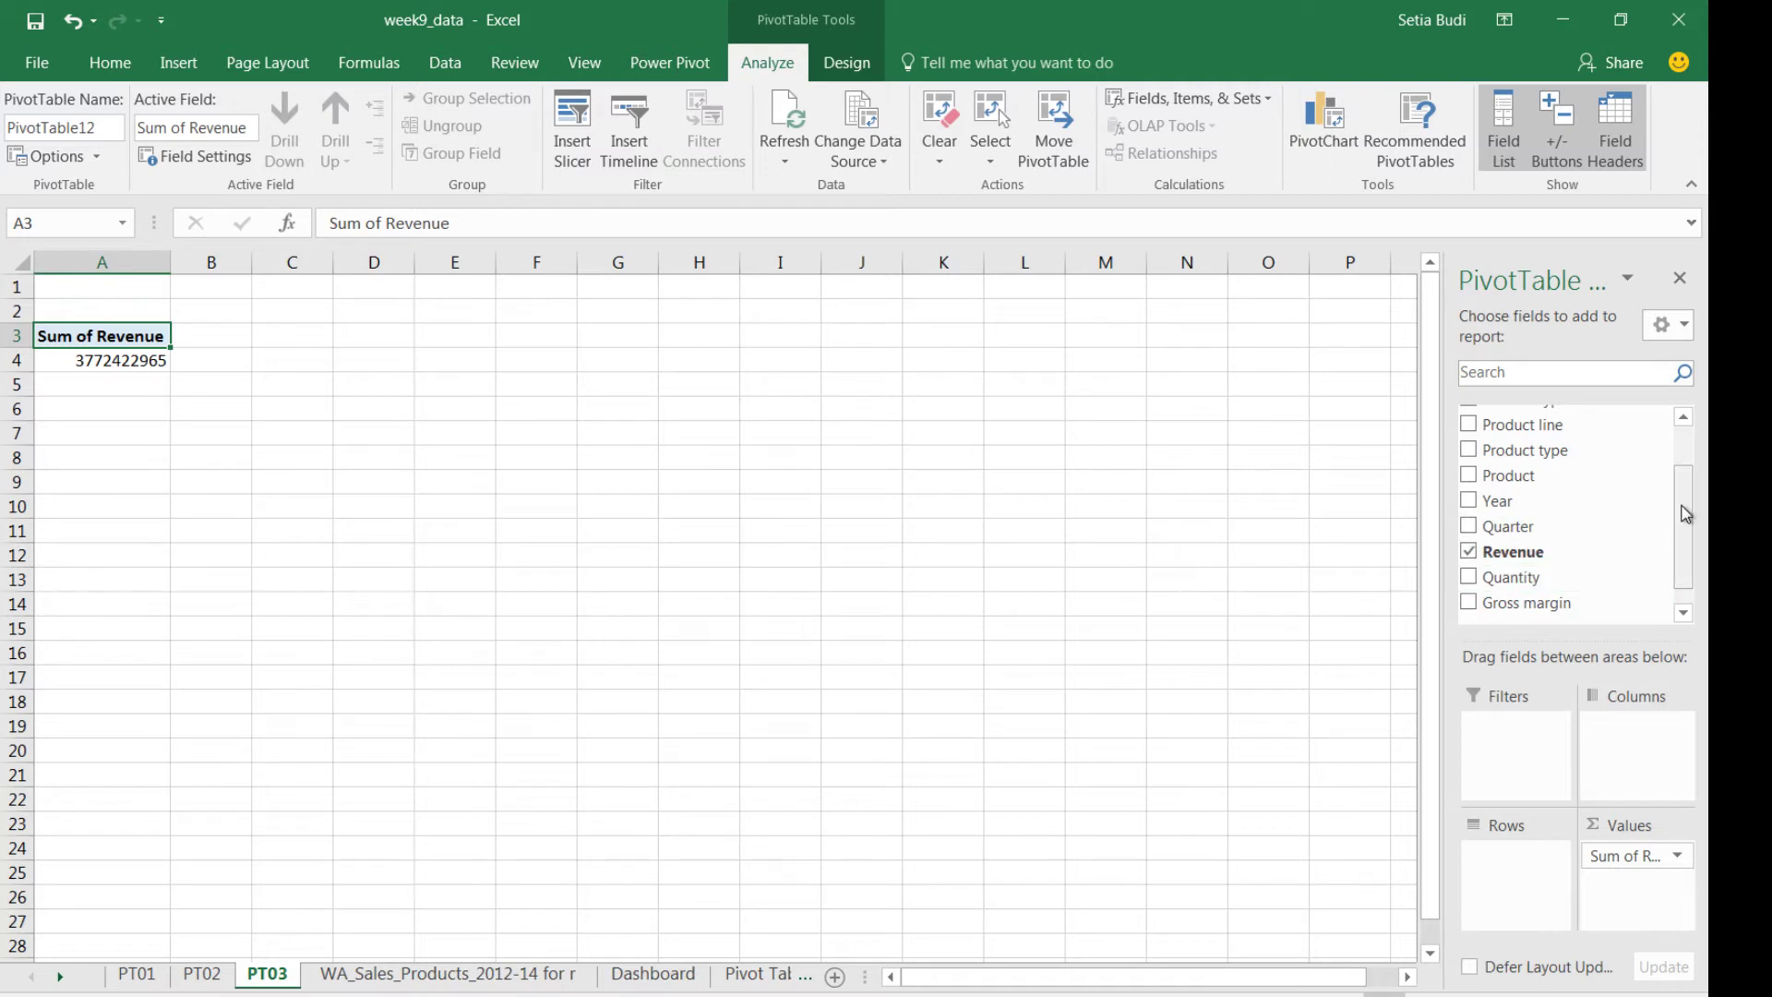
mouse_move(1688, 514)
left_mouse_down()
mouse_move(1690, 388)
mouse_move(1696, 448)
mouse_move(1554, 803)
mouse_move(1540, 907)
left_mouse_up()
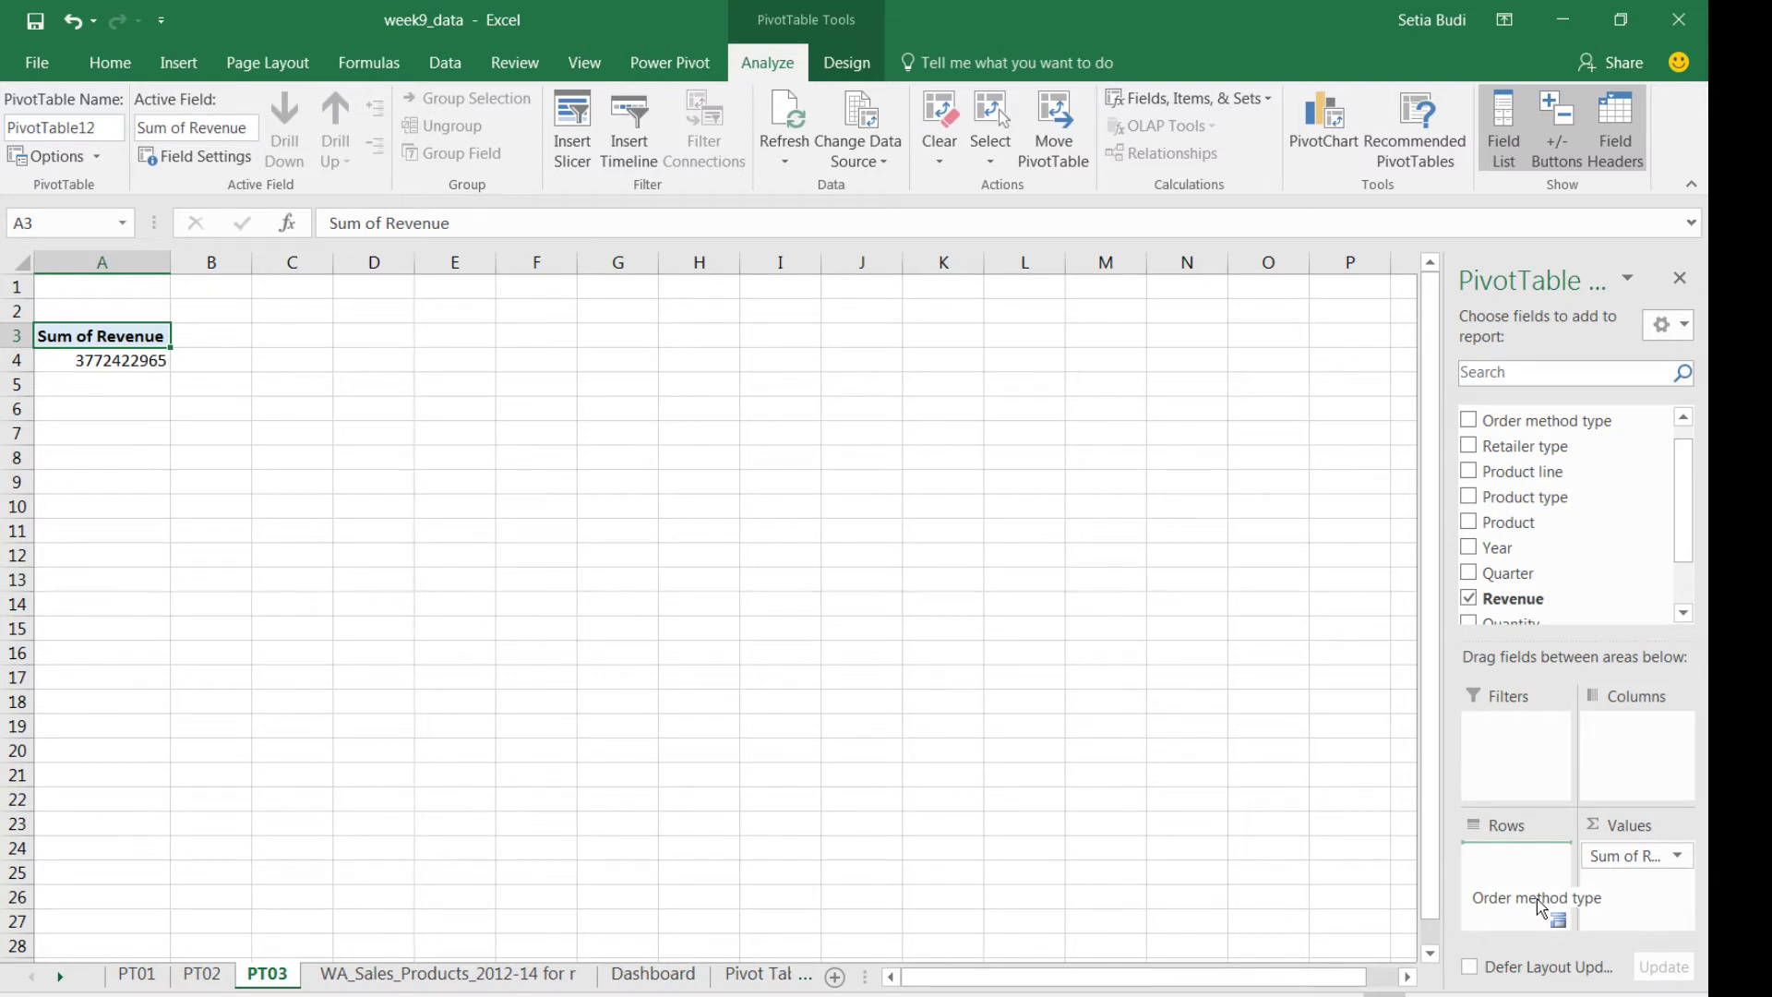
left_click_drag(1539, 907, 1538, 905)
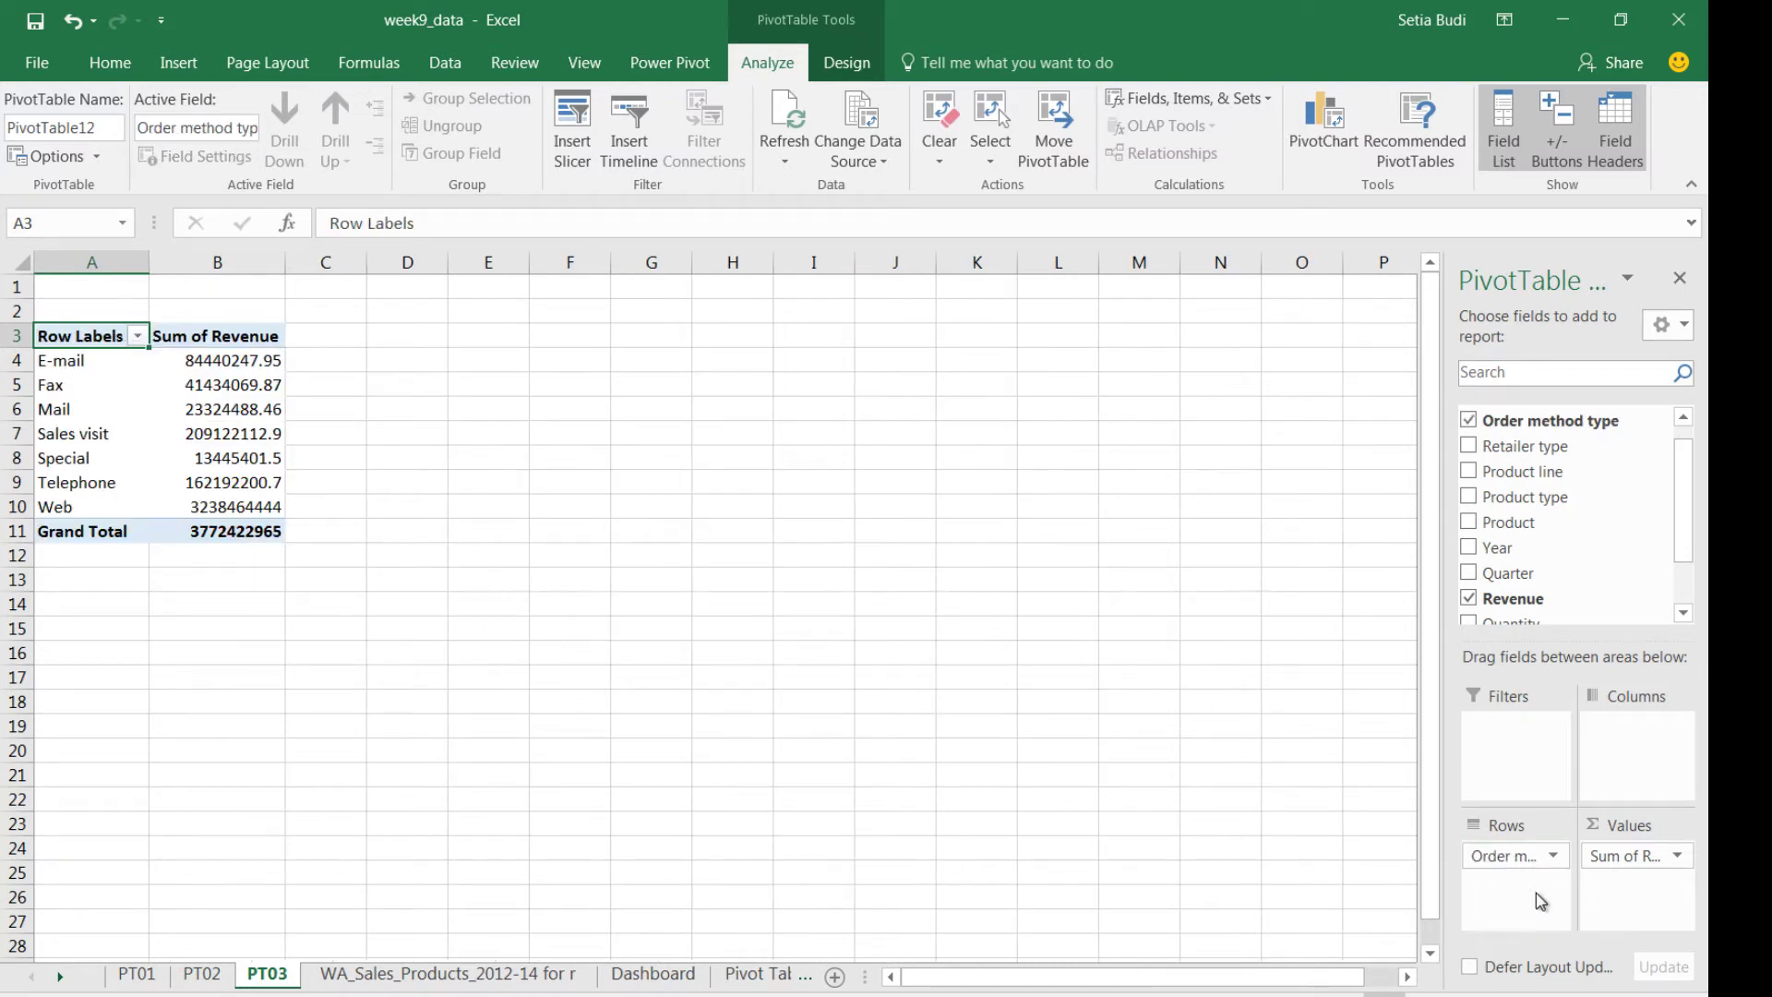
scroll(1689, 506, "up", 1)
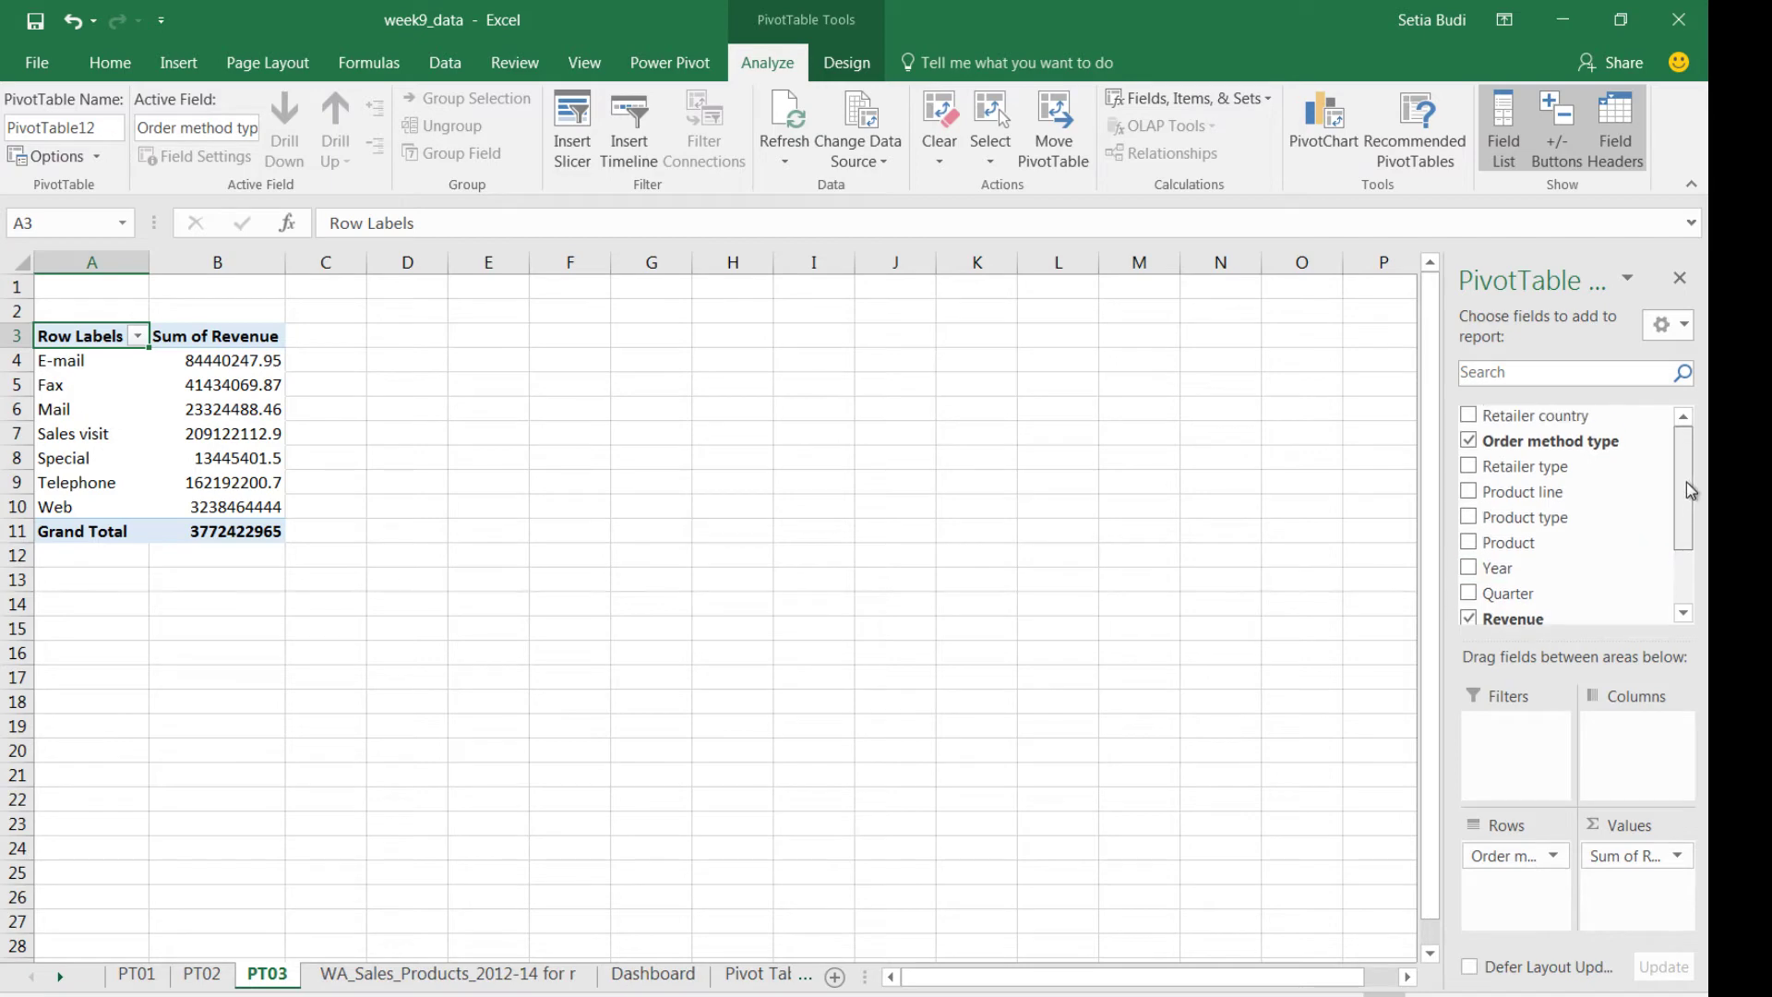
left_click_drag(1559, 420, 1633, 757)
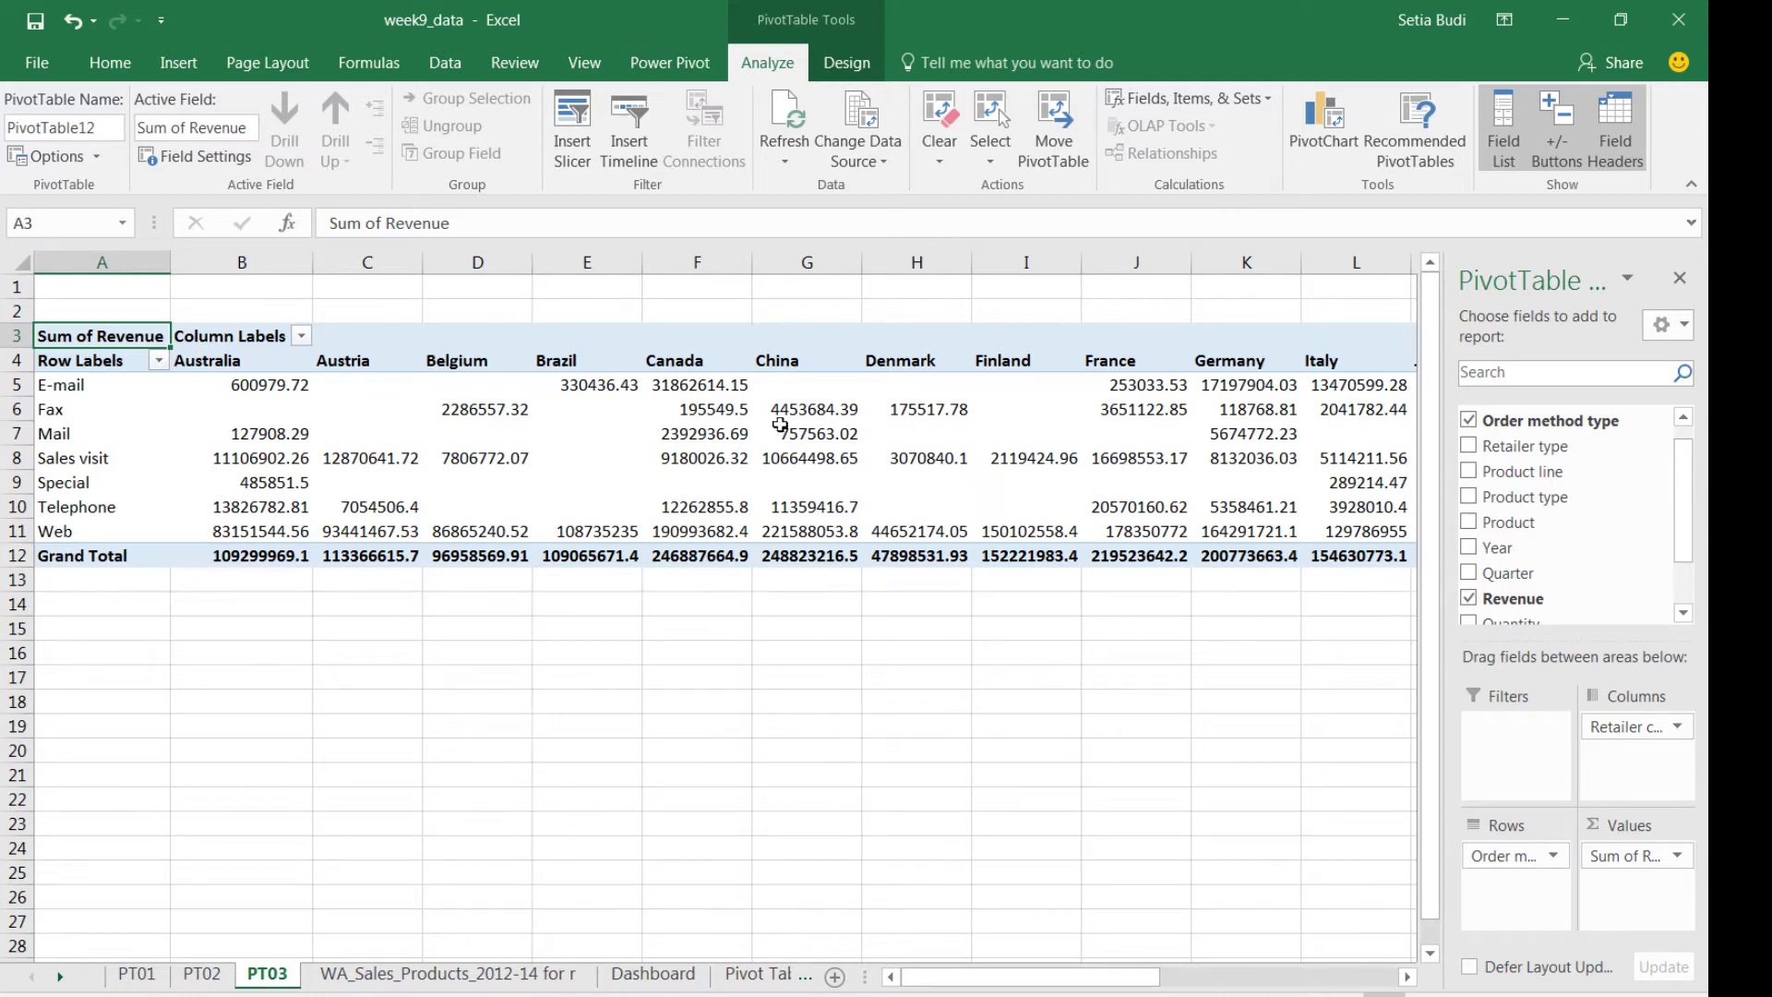
- Insert a pie PivotChart of Australia's revenue by order method type and move it over columns B–H
left_click(1318, 122)
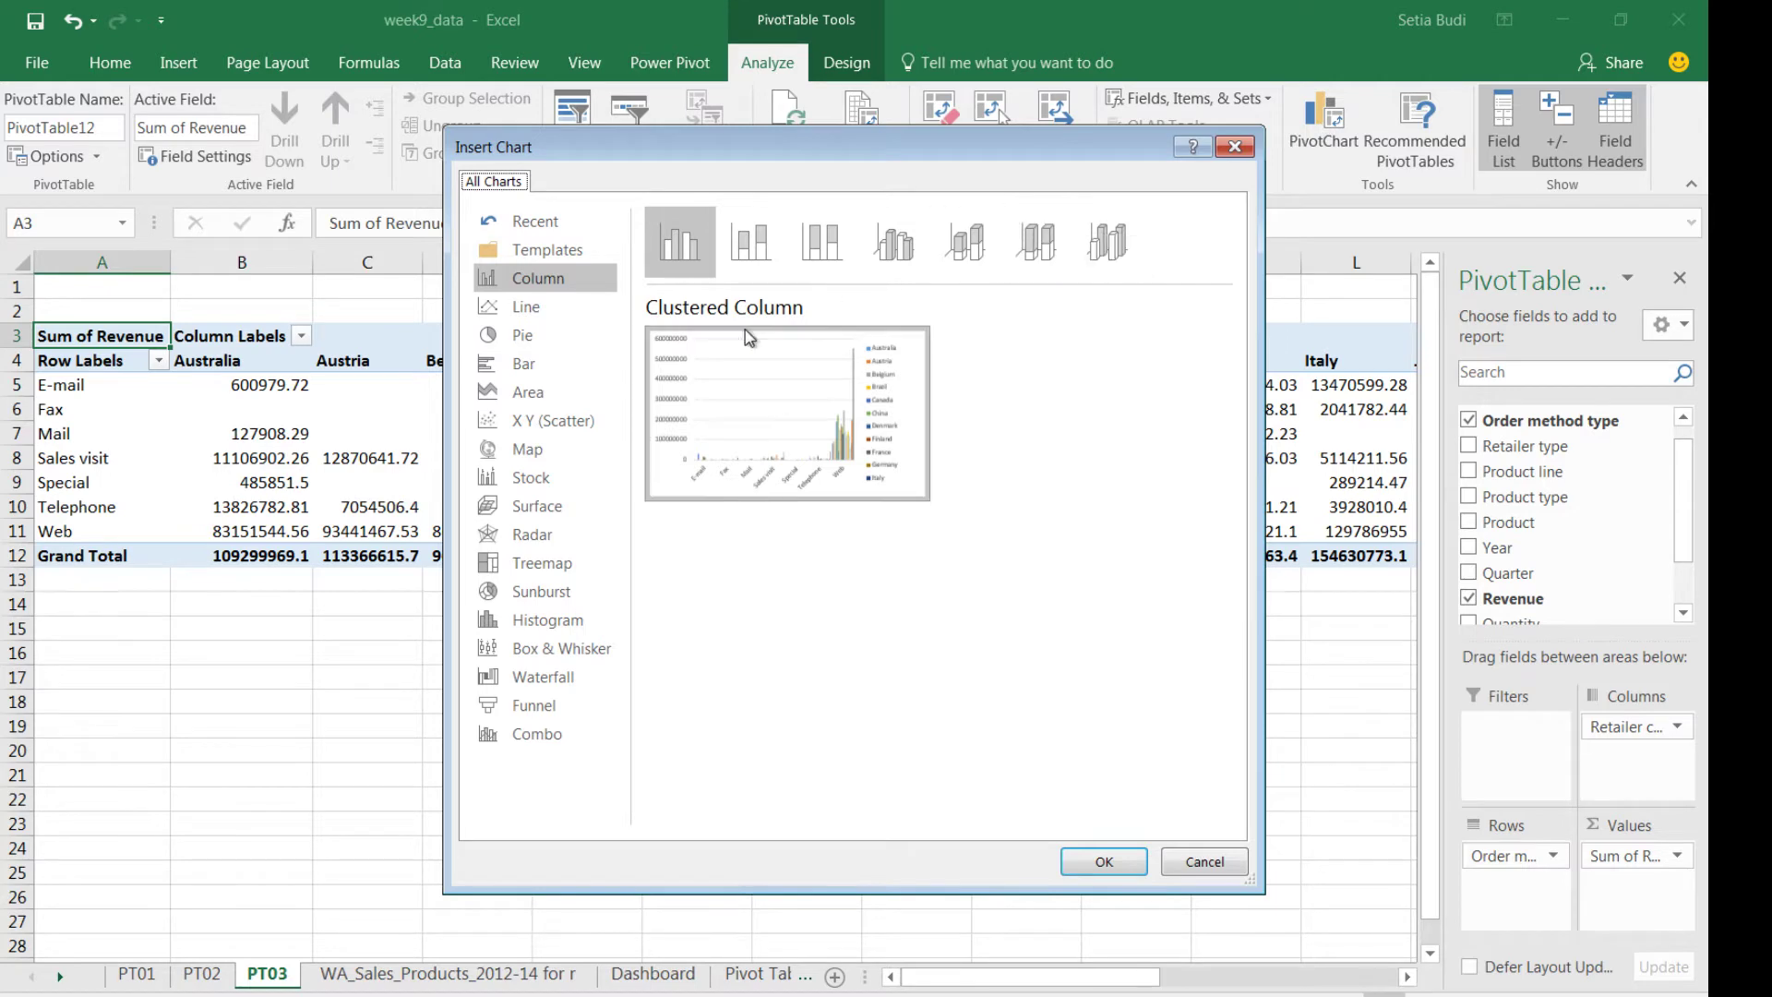
left_click(566, 340)
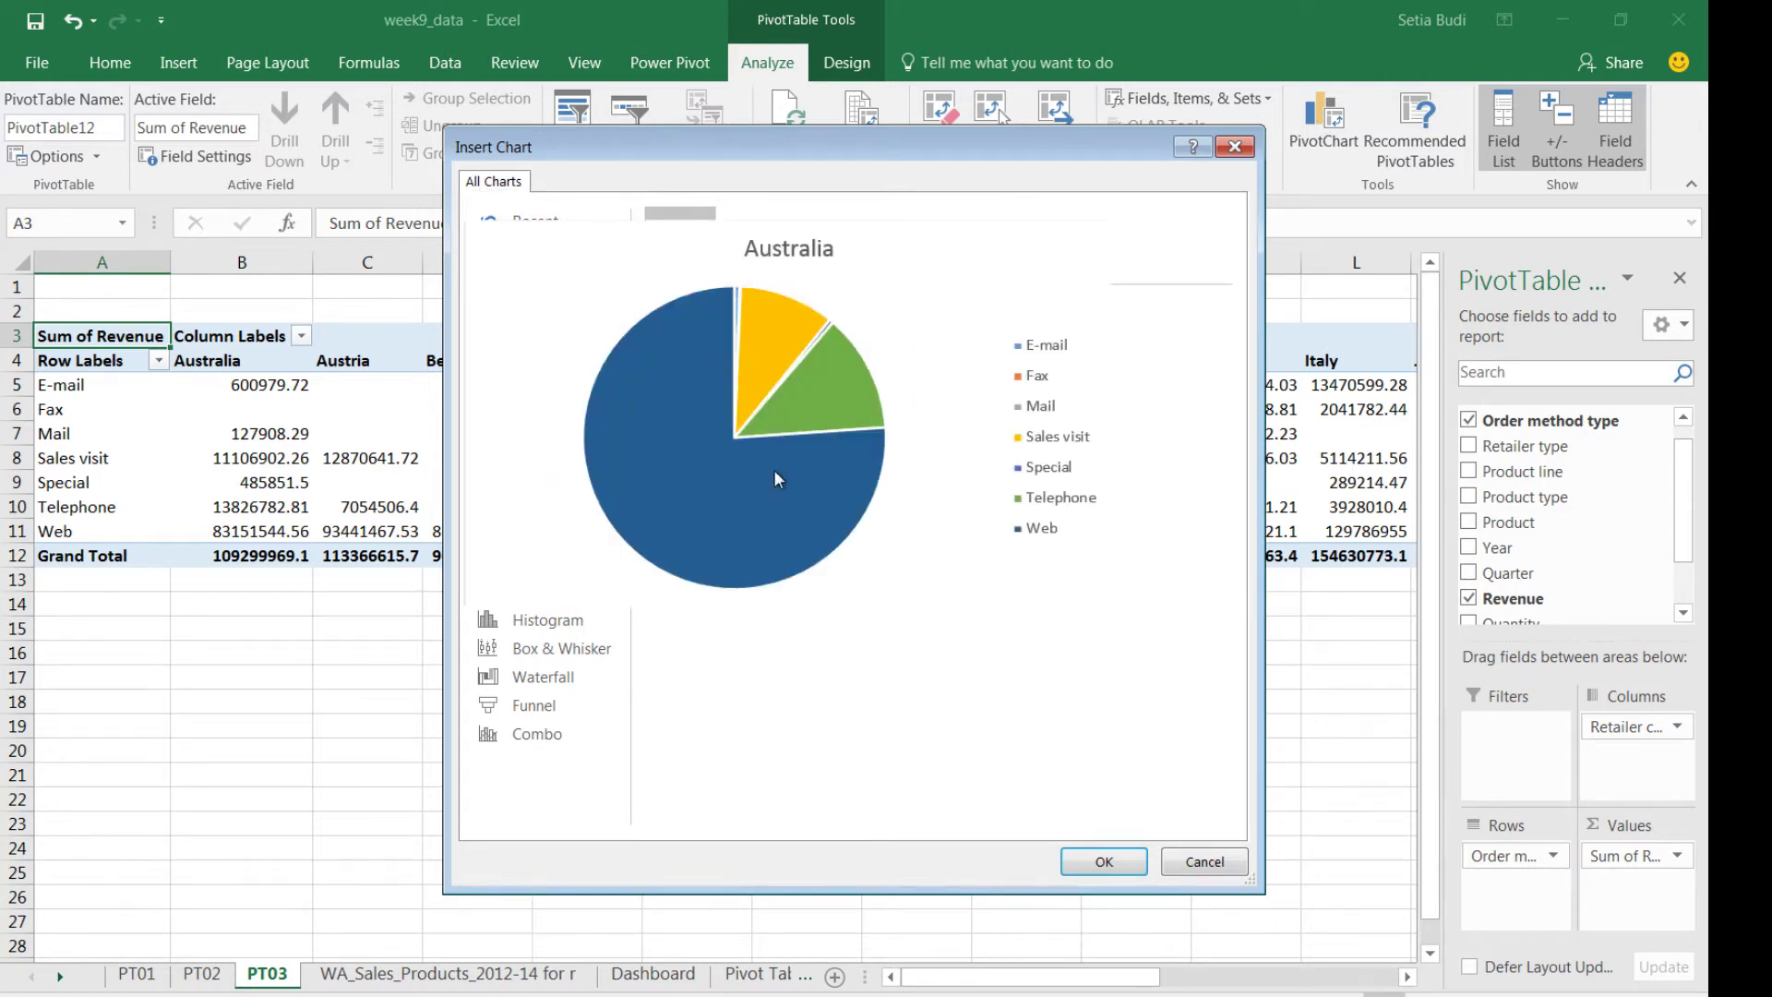
left_click(1128, 867)
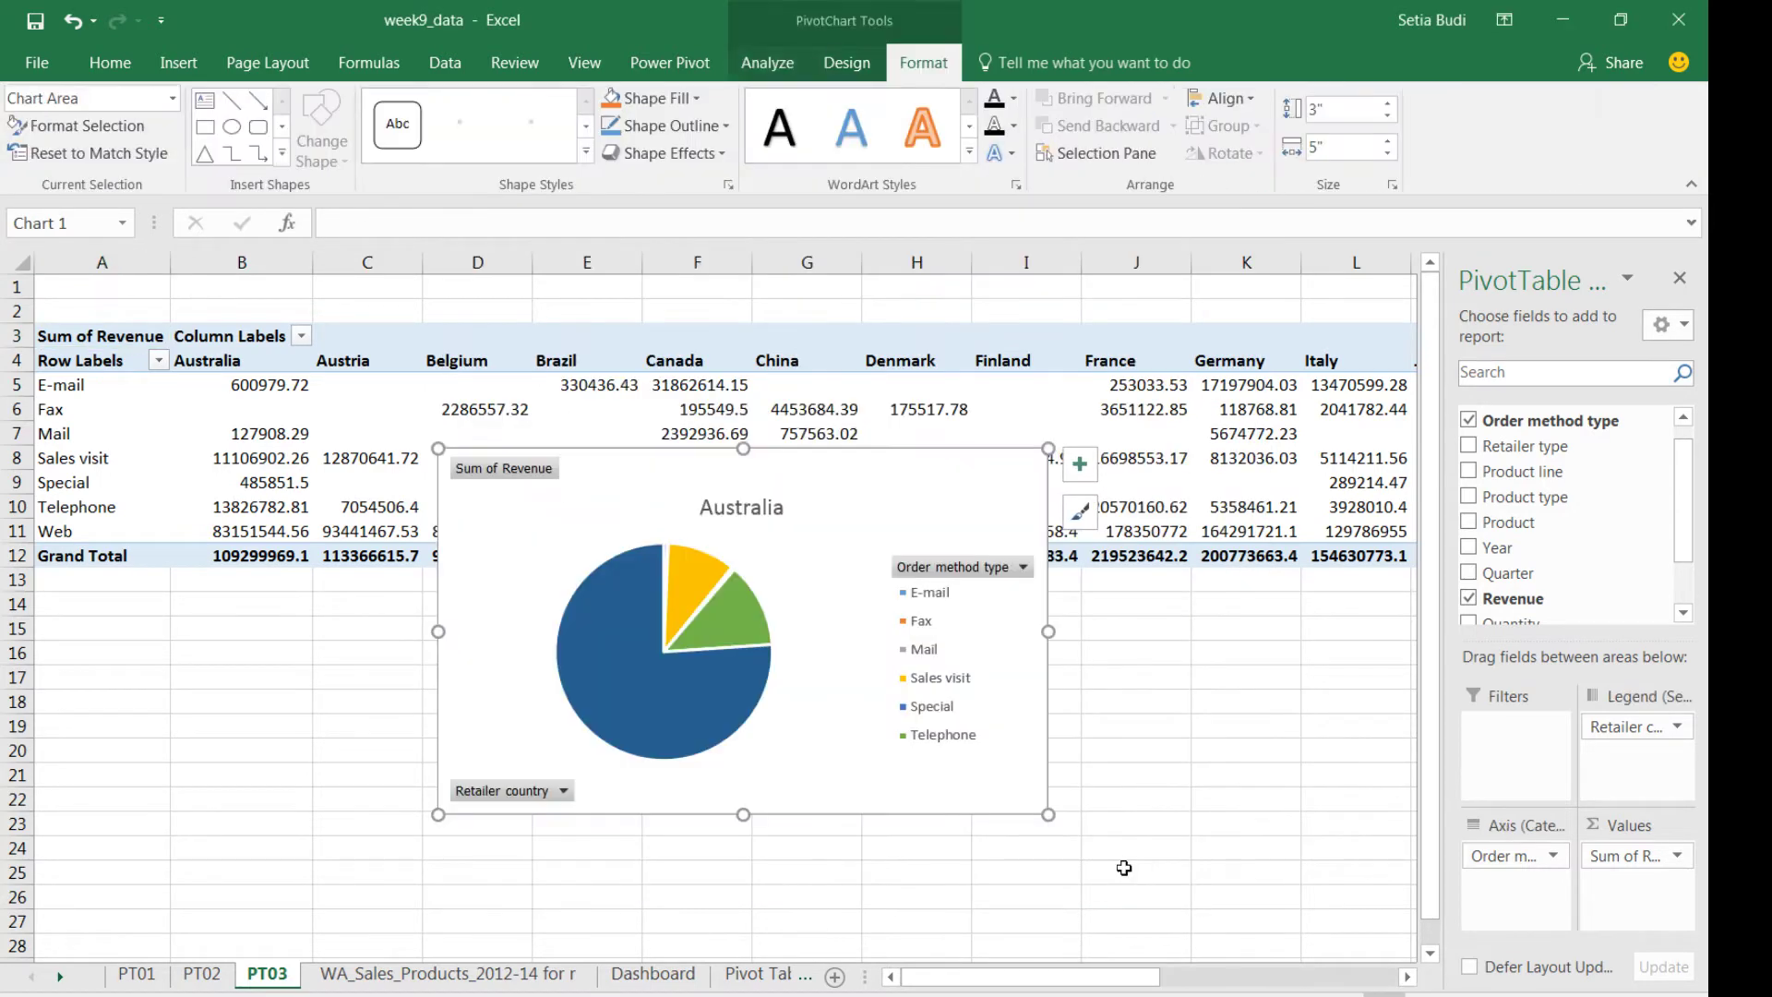
left_click_drag(848, 579, 698, 546)
- Copy the pie chart and return to the Dashboard sheet
right_click(789, 472)
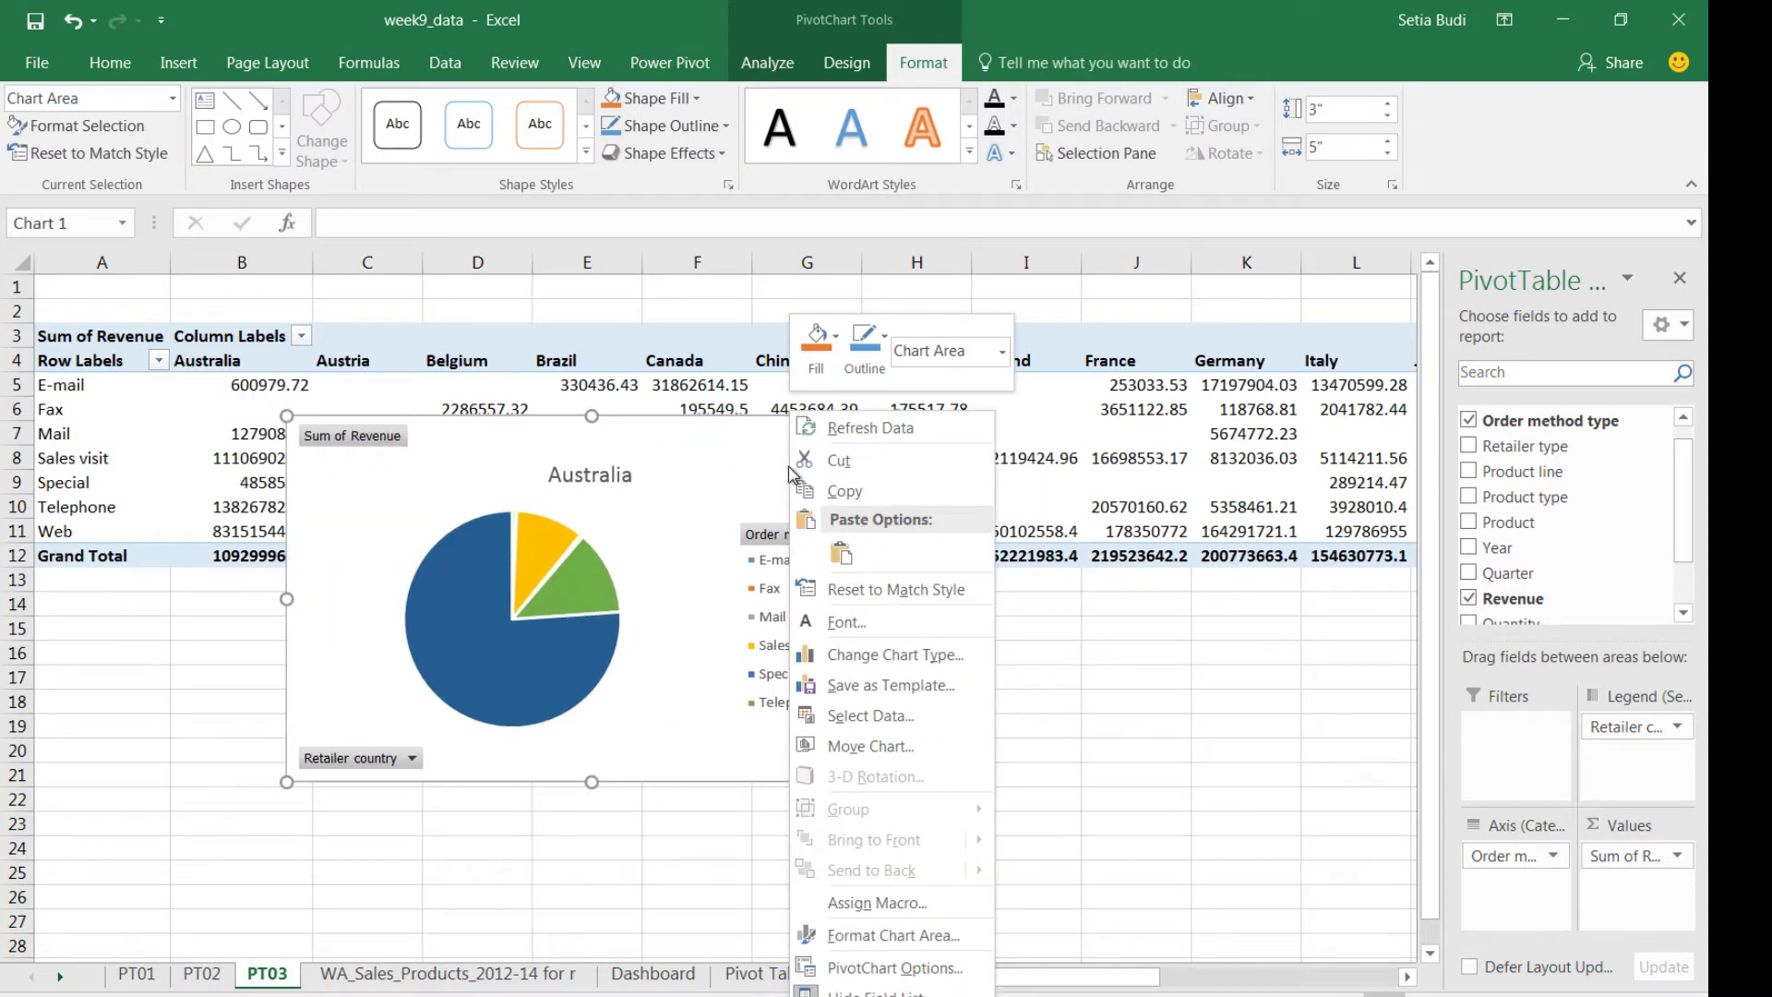
left_click(843, 499)
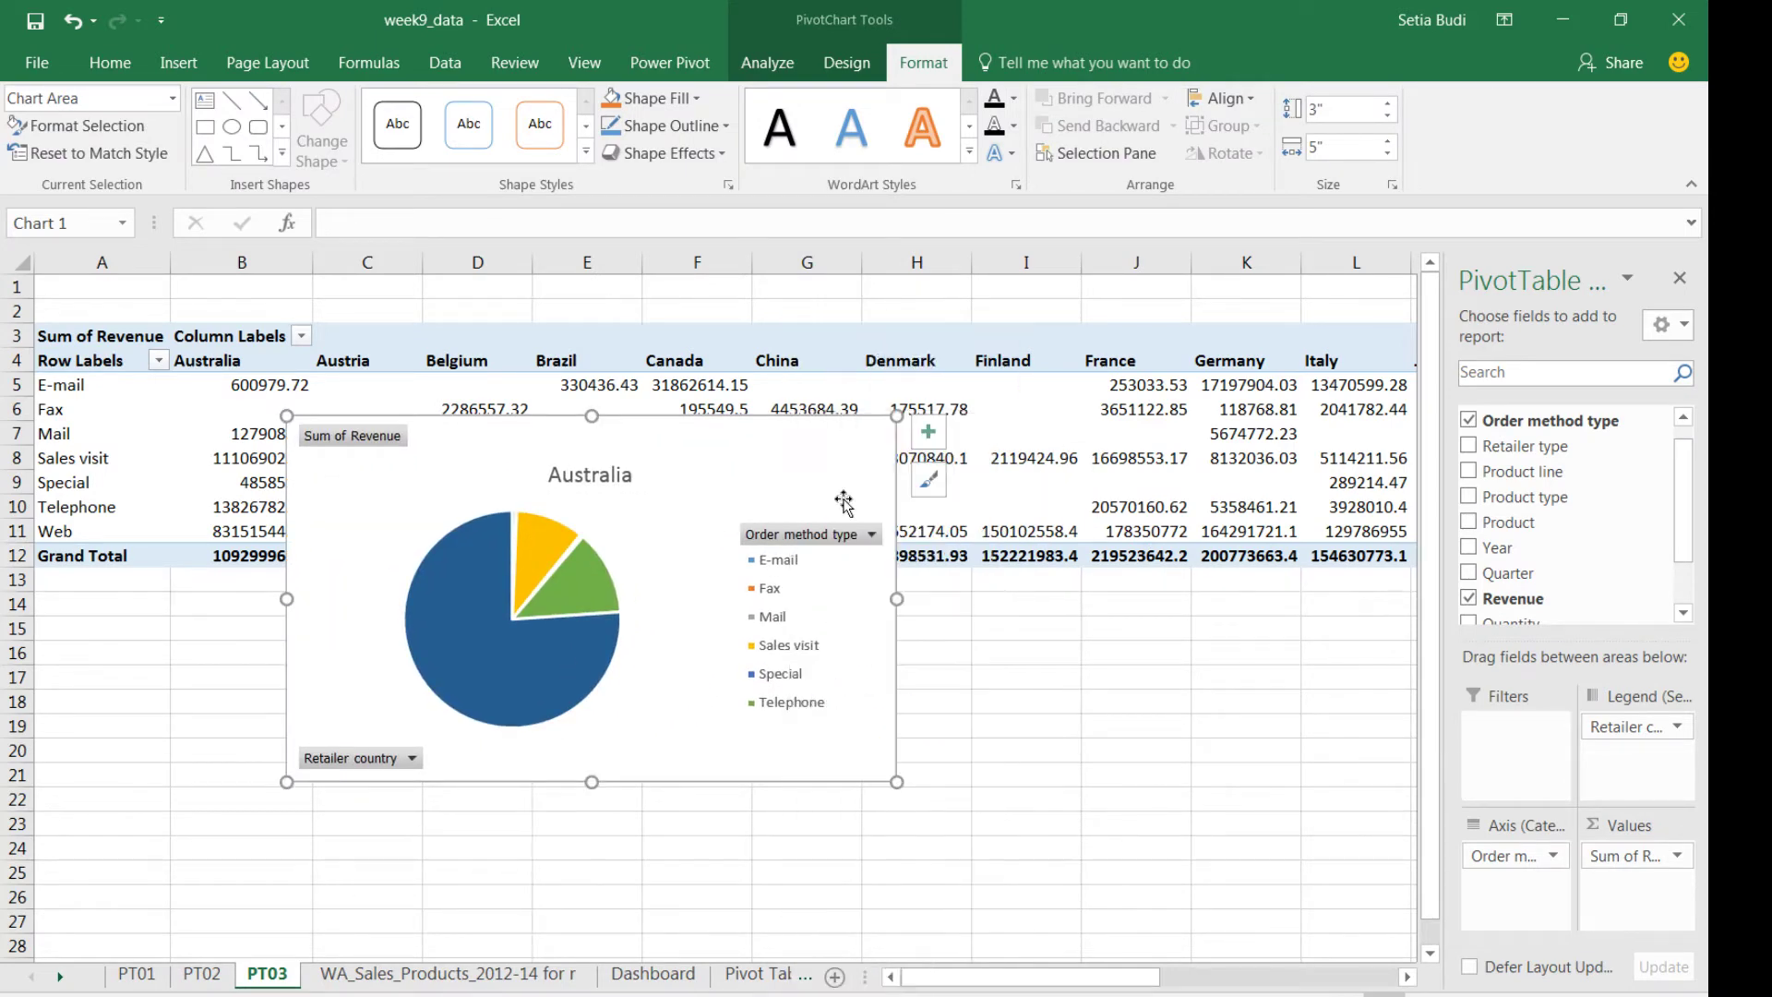
left_click(690, 974)
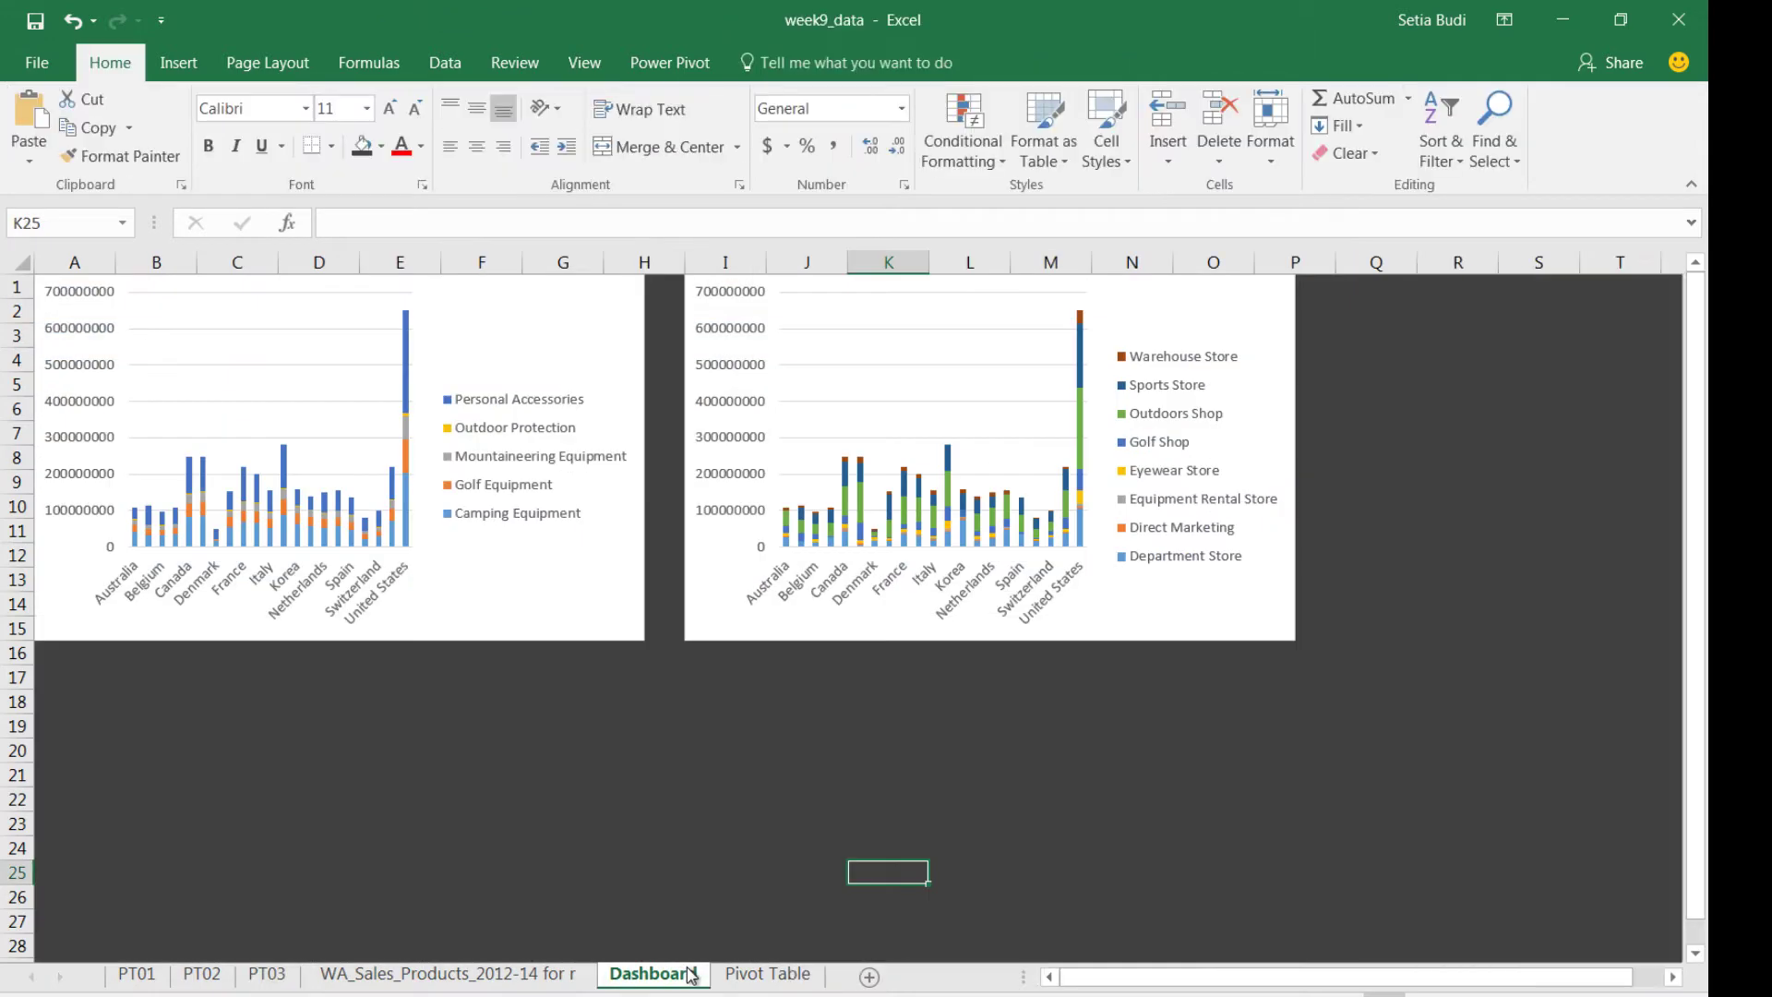
- Paste the Australia pie chart at A17 using the destination theme and nudge it slightly up
left_click(92, 676)
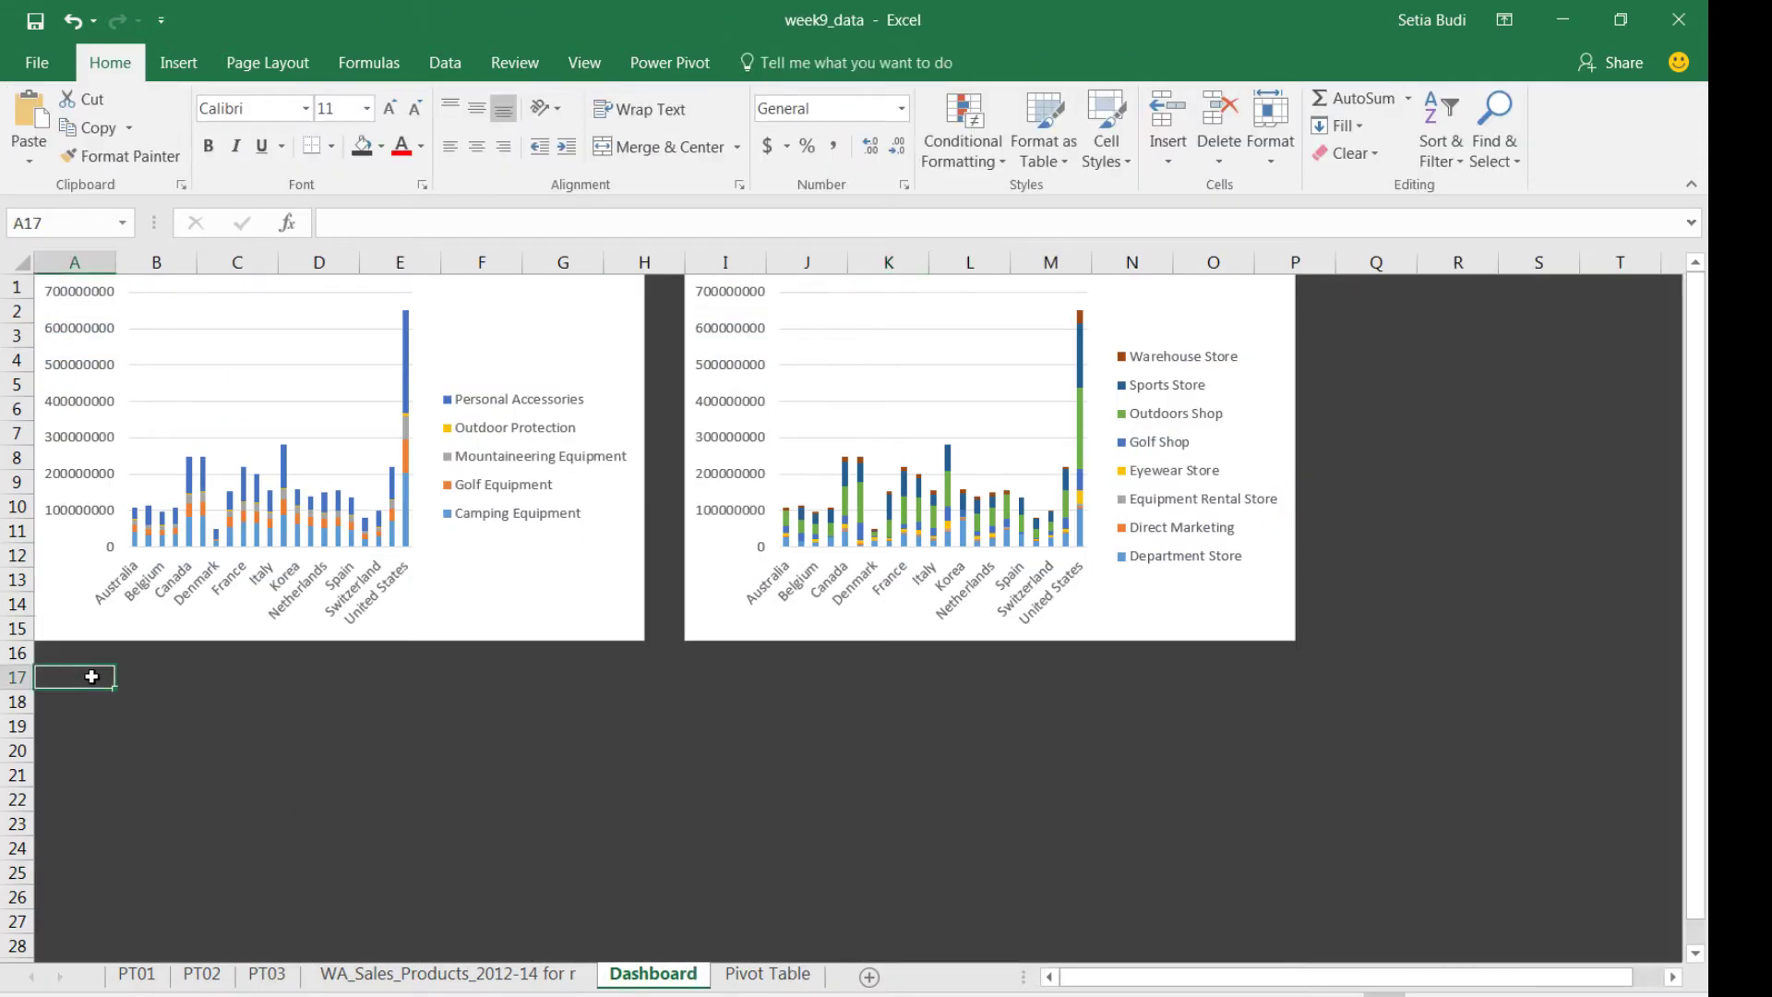
right_click(91, 677)
left_click(146, 256)
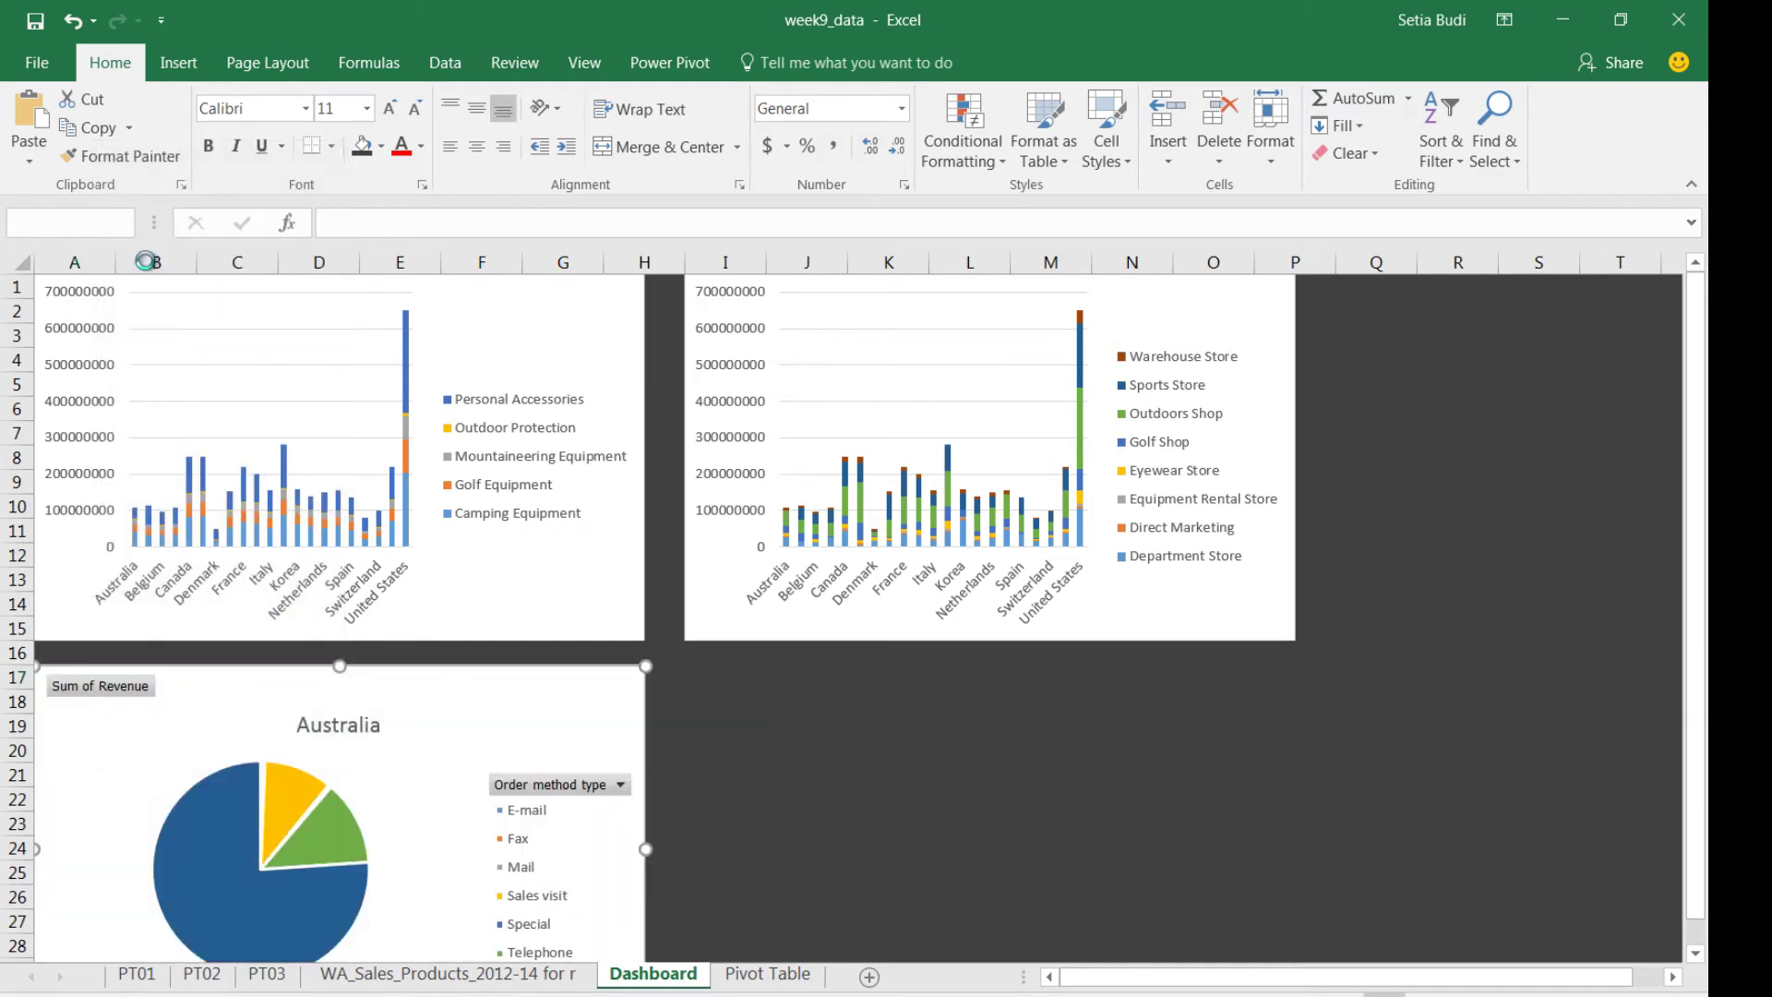
left_click(883, 792)
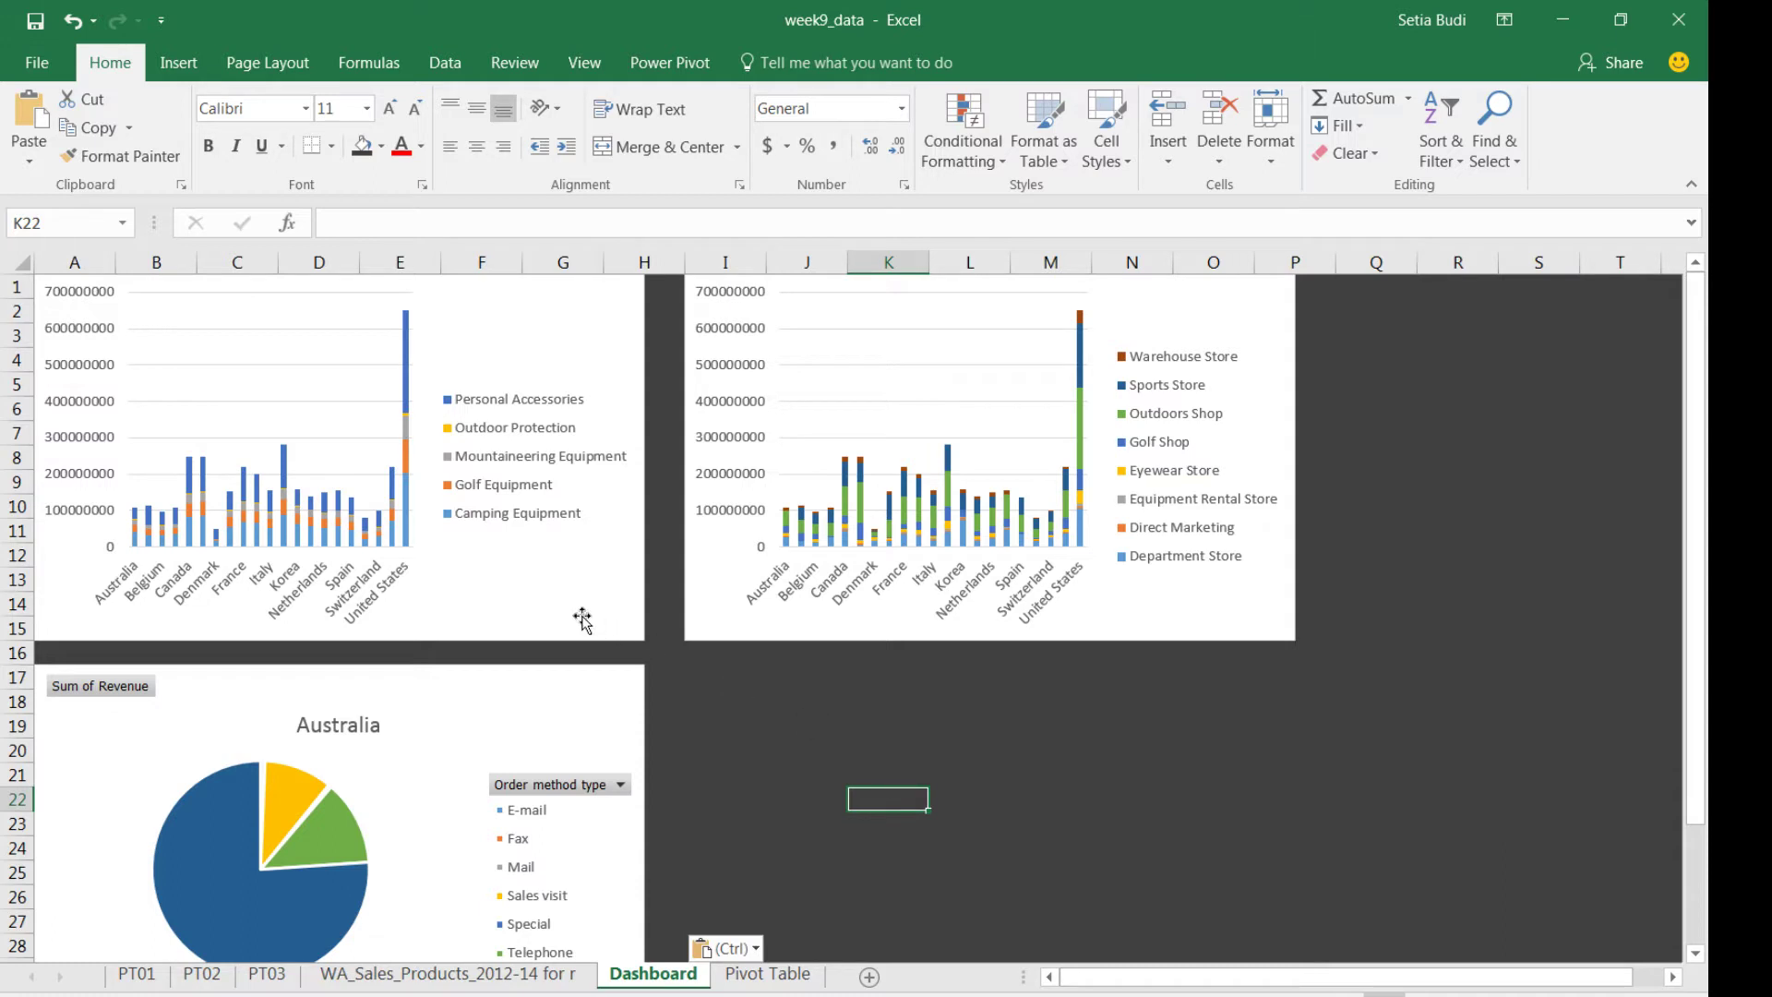
left_click_drag(557, 710, 554, 679)
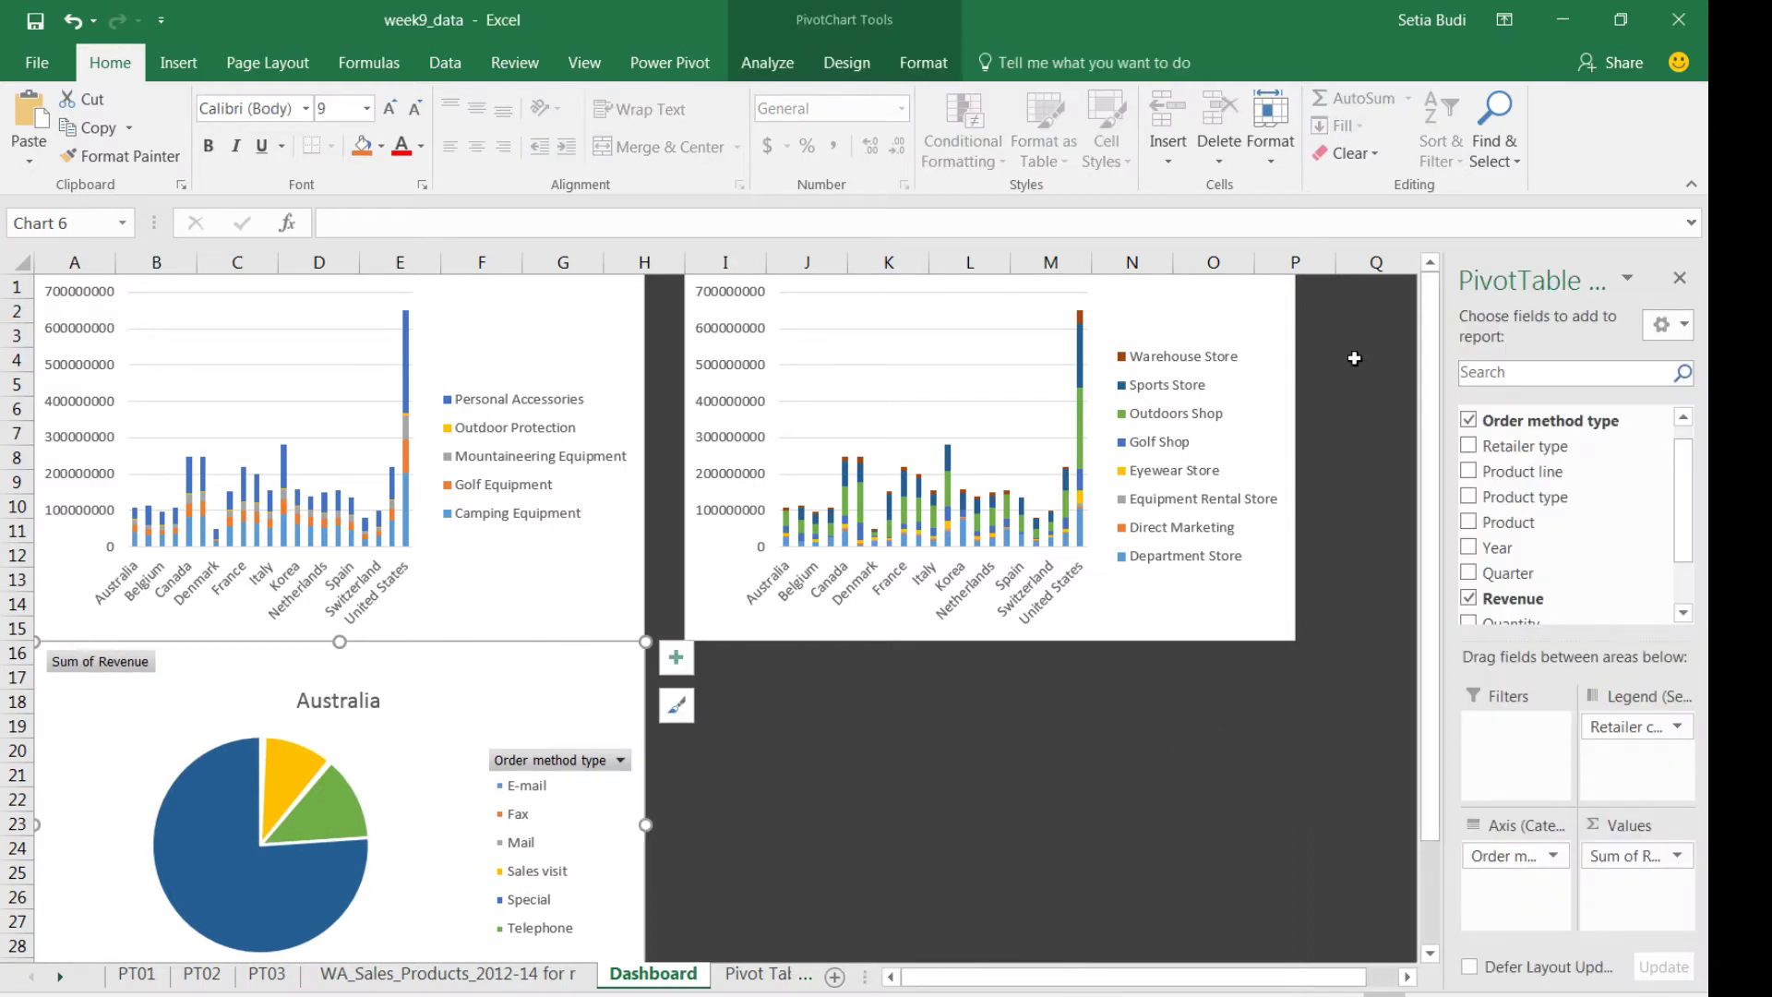
- Even out the chart gaps by moving the pie chart down and the top-right chart left
left_click(1688, 188)
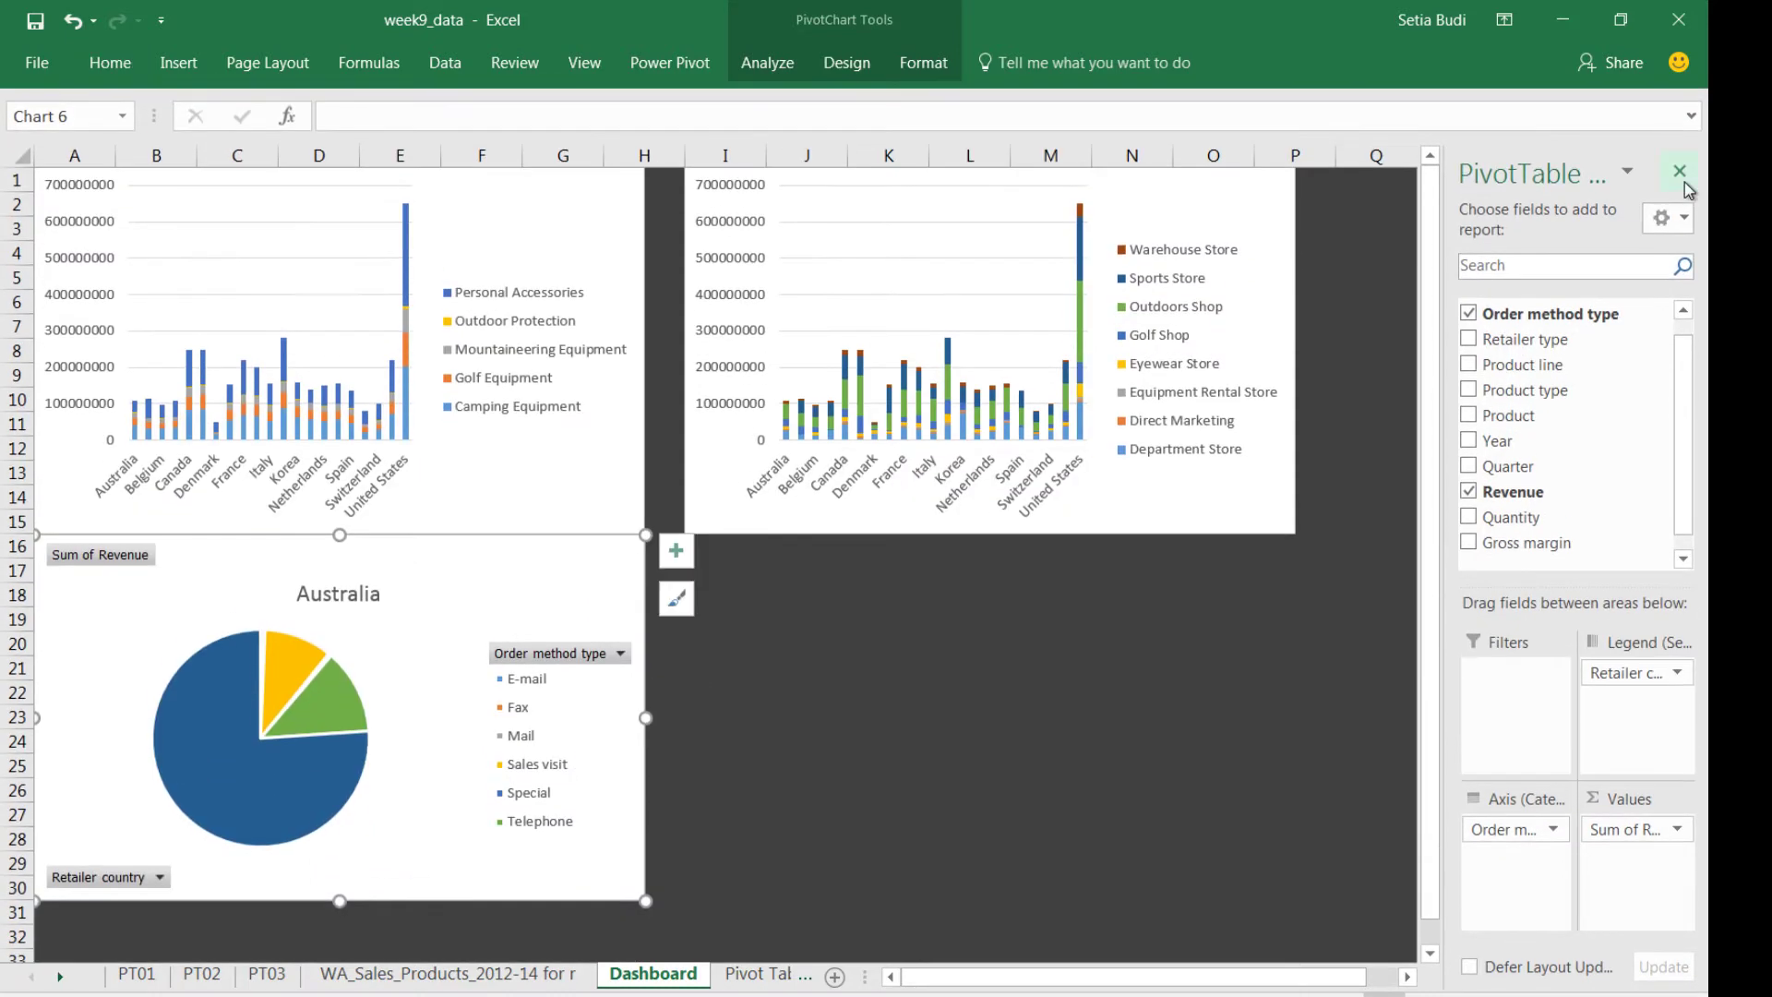
left_click_drag(448, 639, 447, 656)
left_click_drag(724, 491, 697, 491)
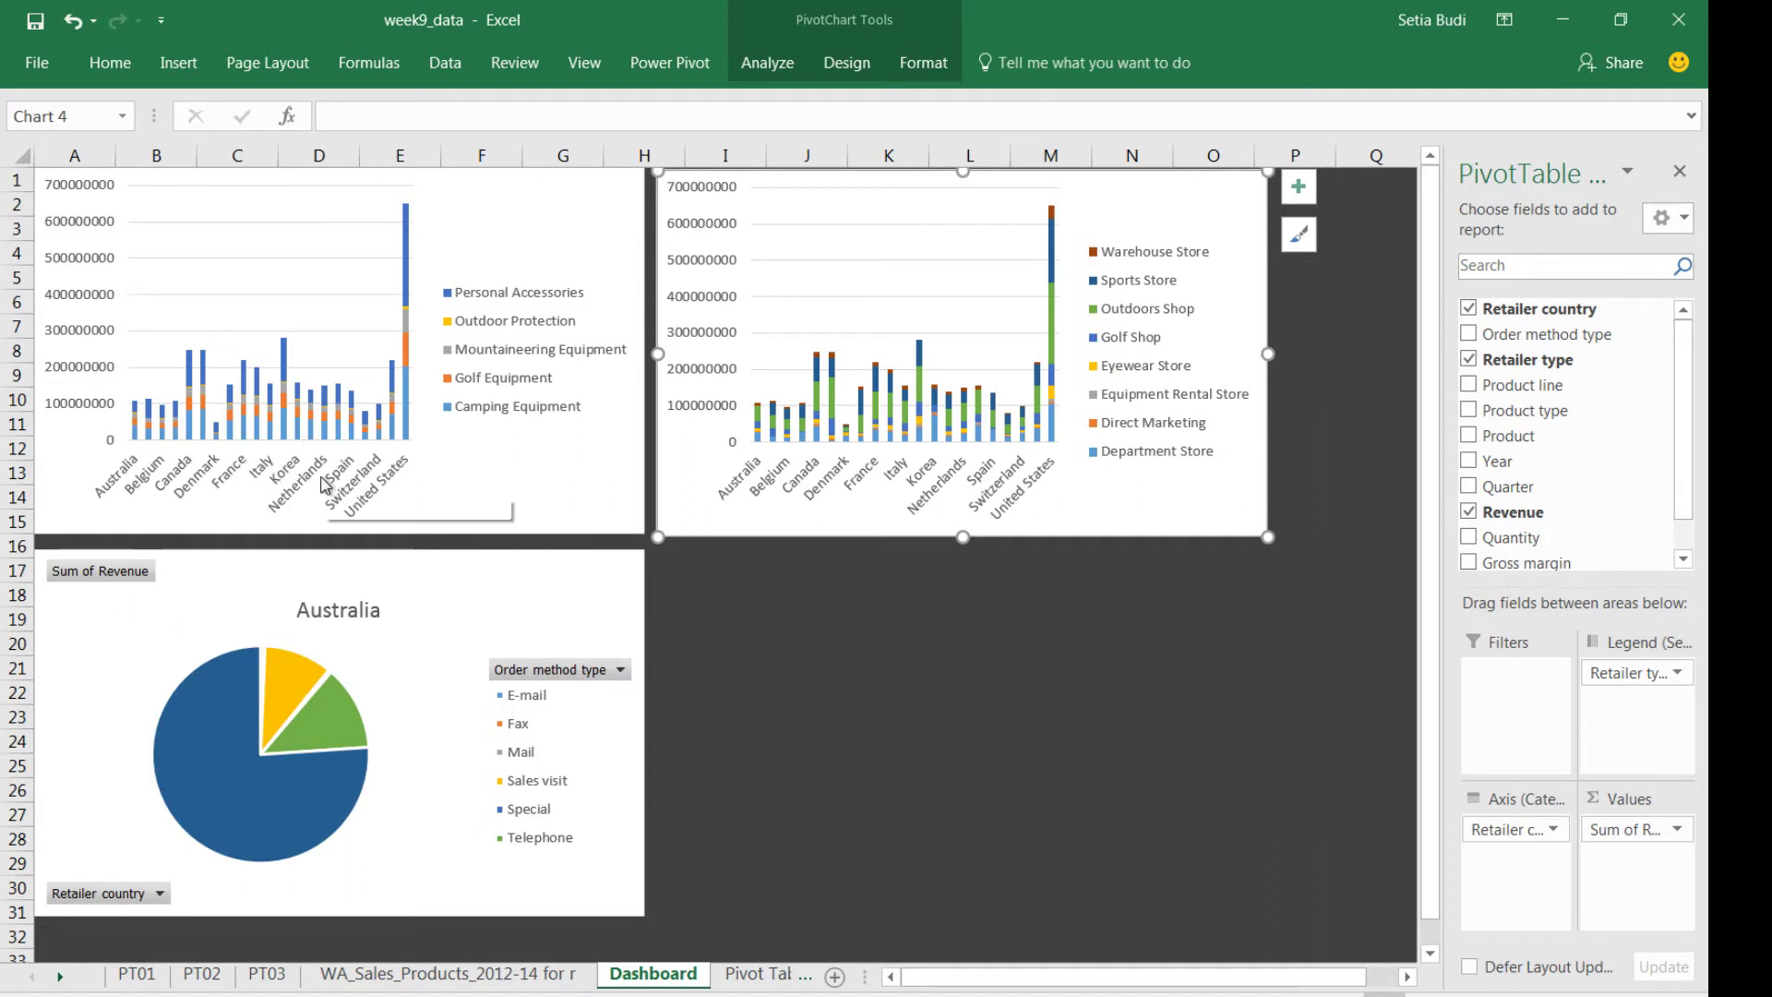
- Hide all field buttons on the Australia pie chart
right_click(129, 573)
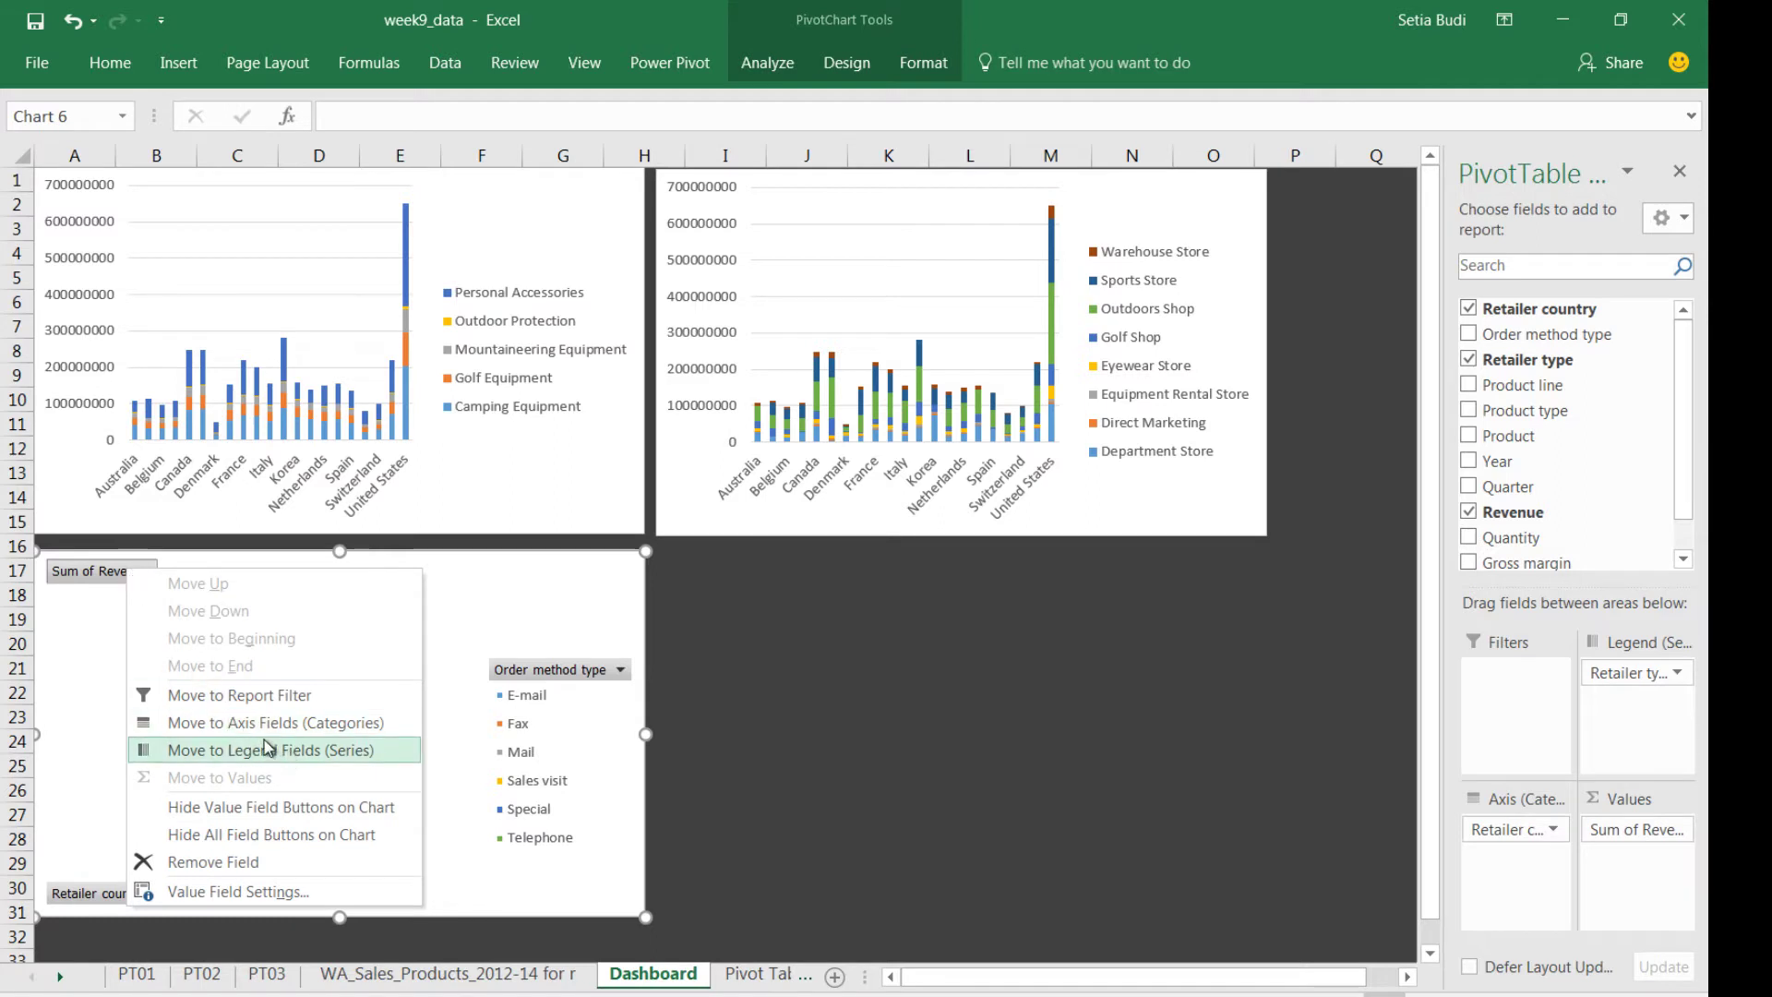
left_click(288, 836)
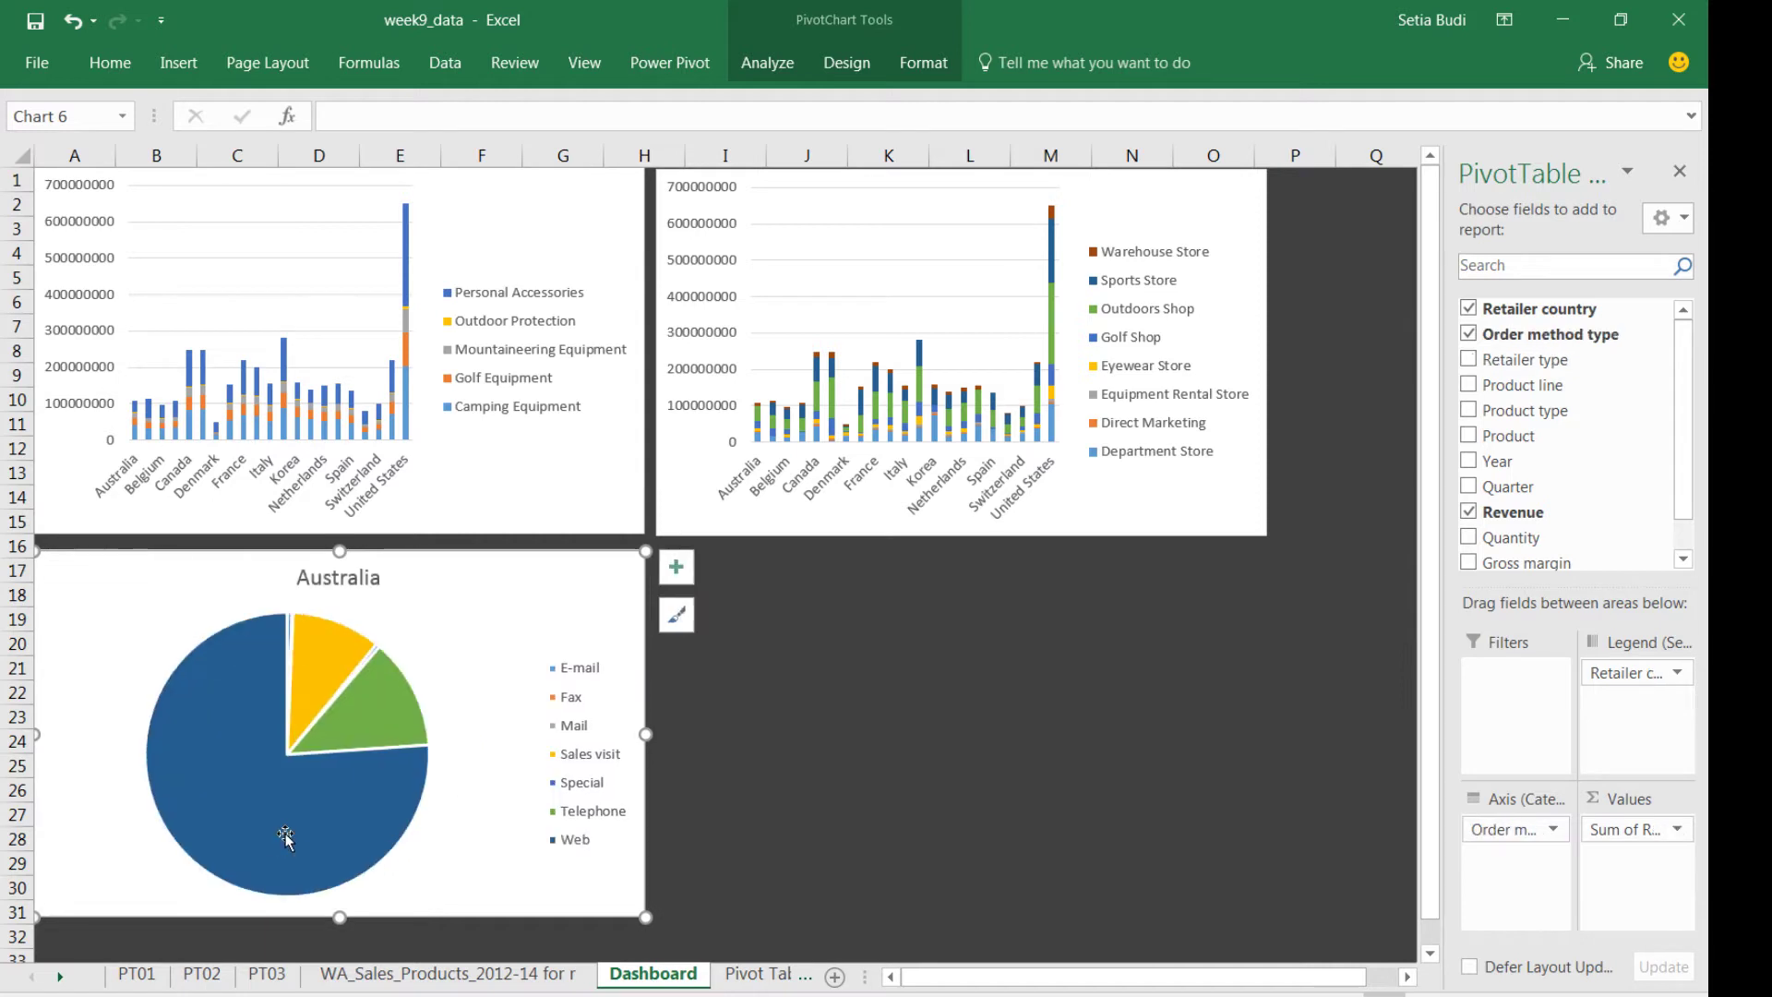
left_click(876, 698)
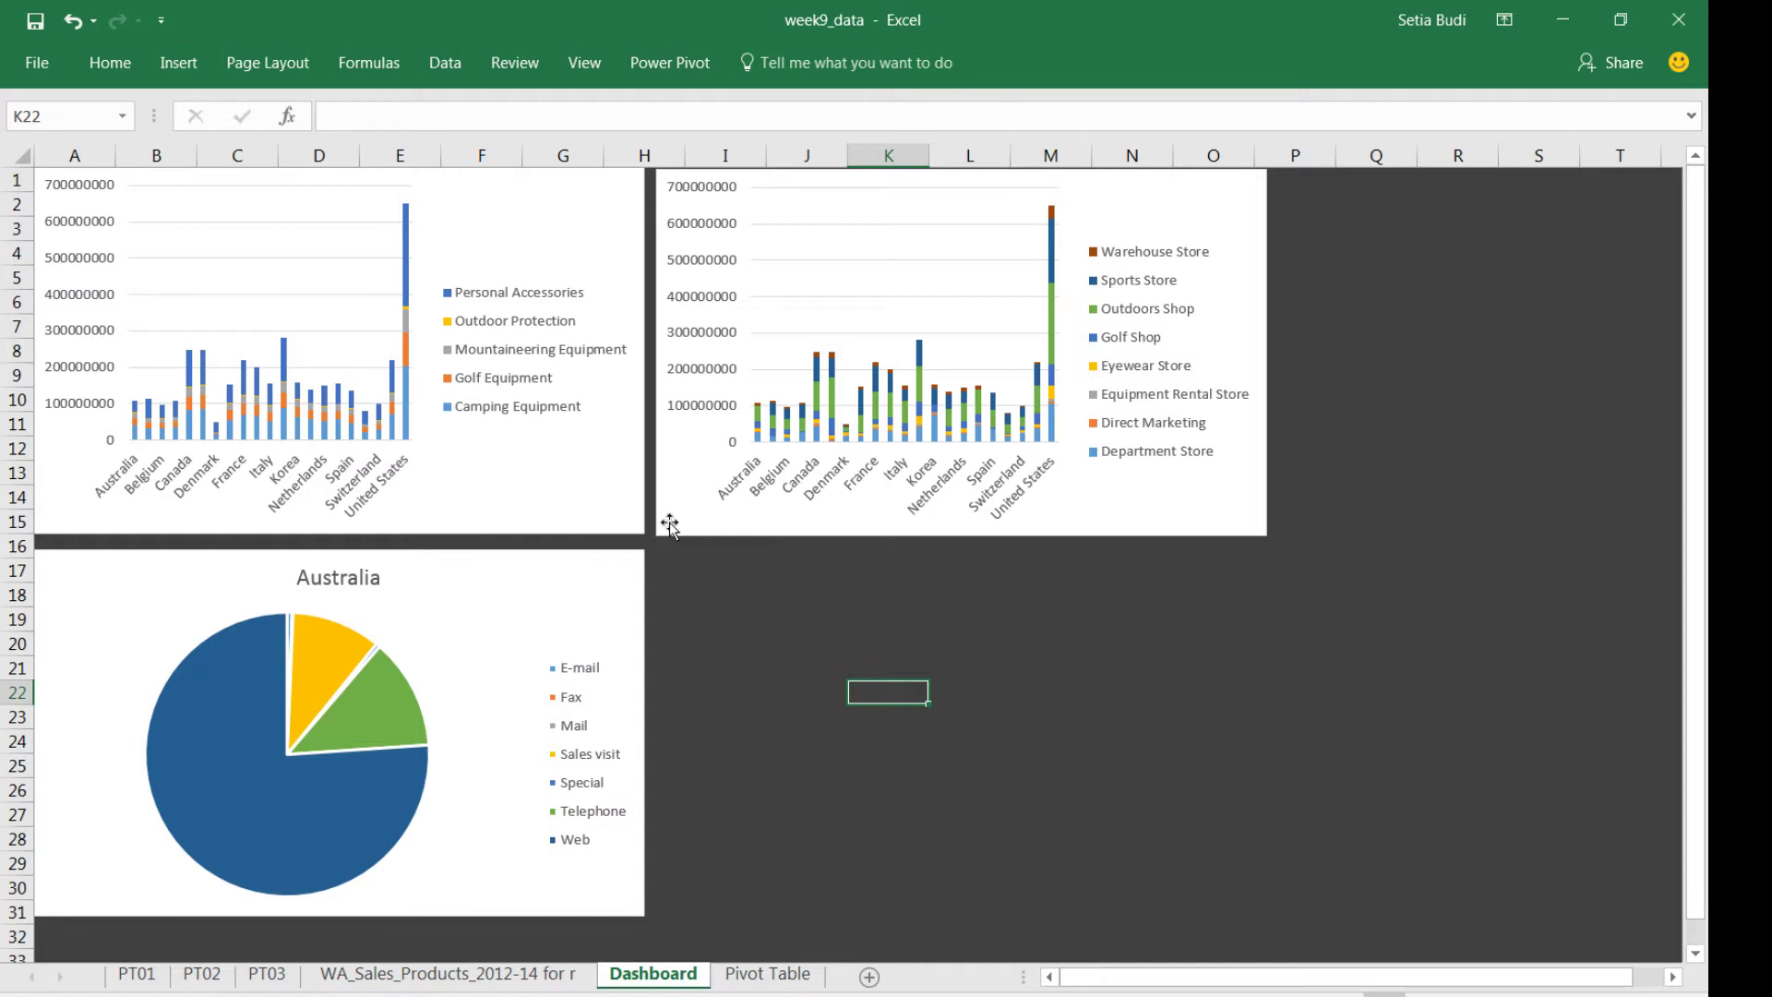
left_click(175, 65)
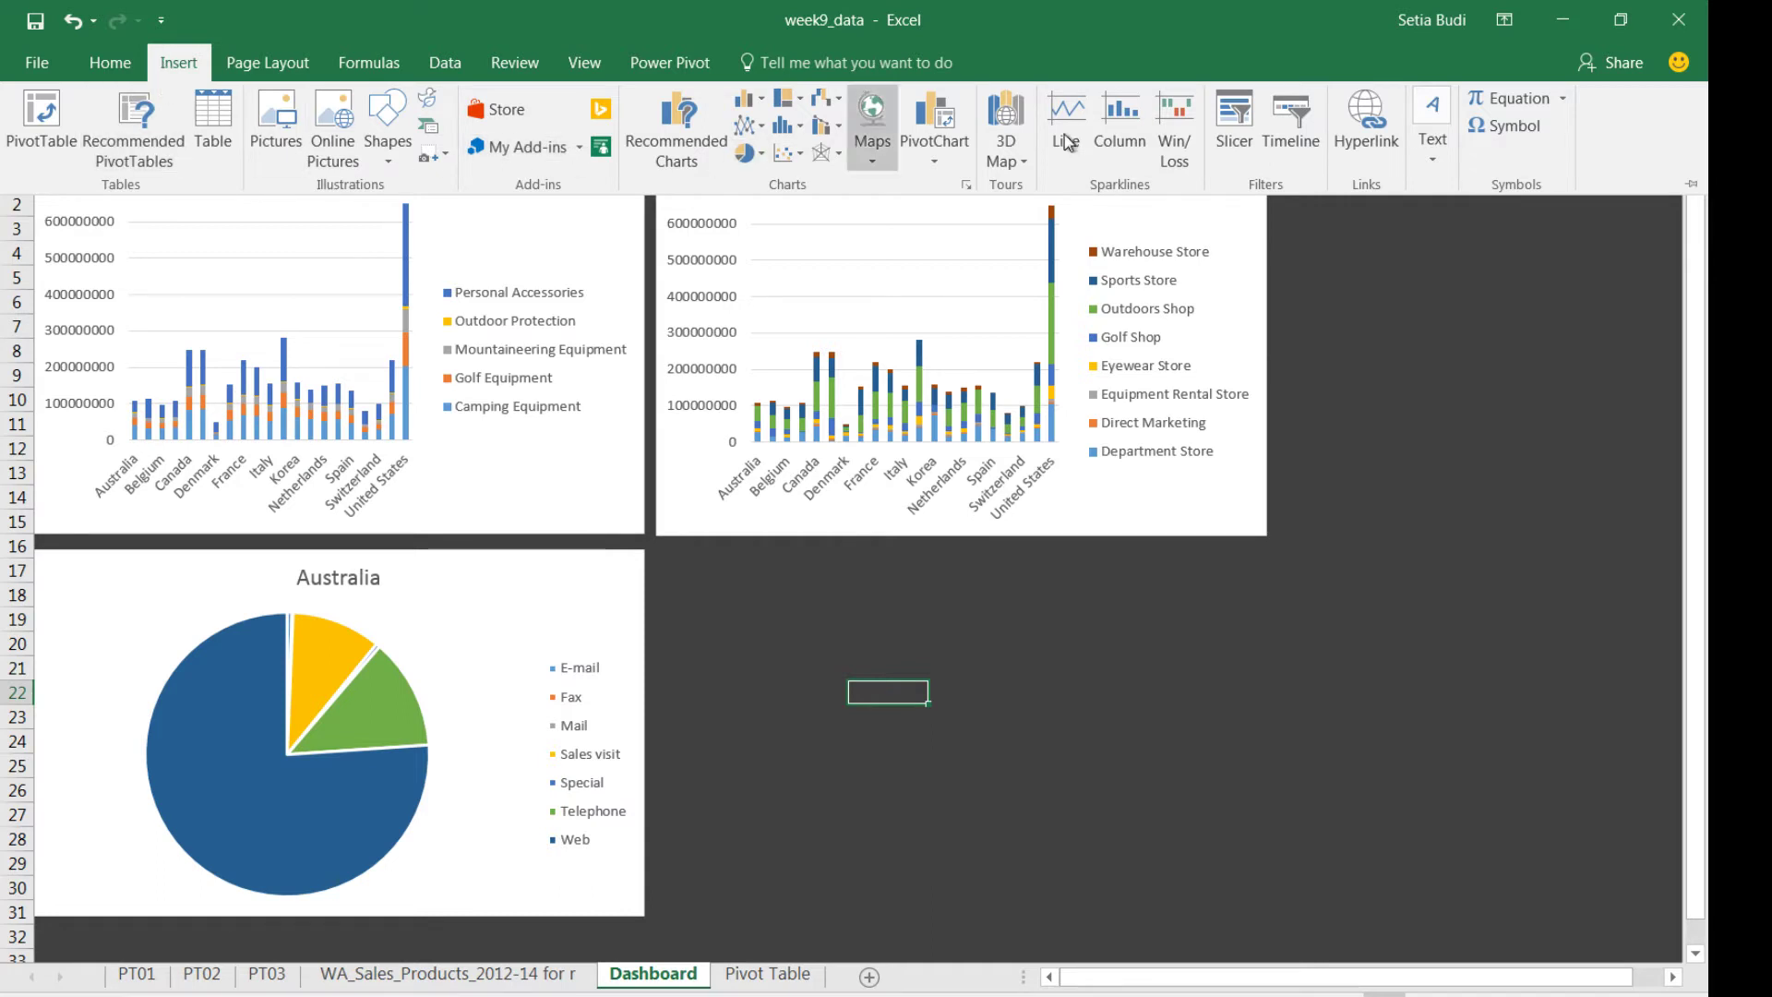
left_click(1253, 138)
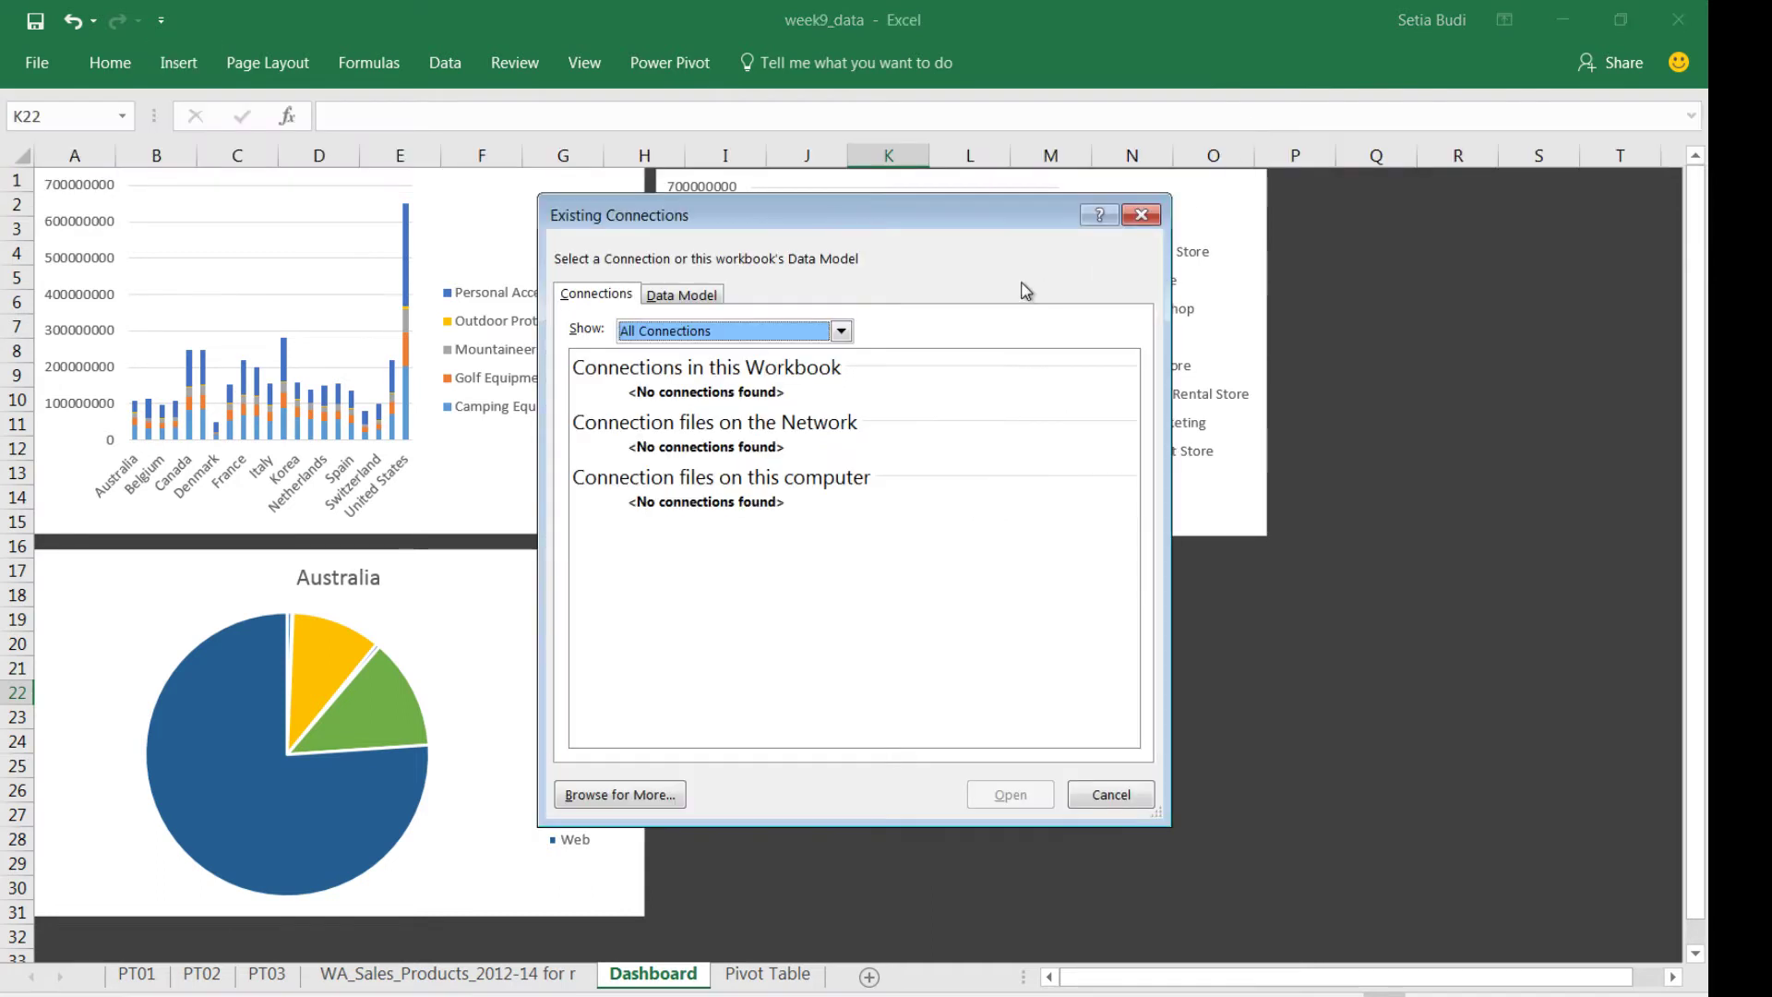
left_click_drag(964, 222, 1394, 247)
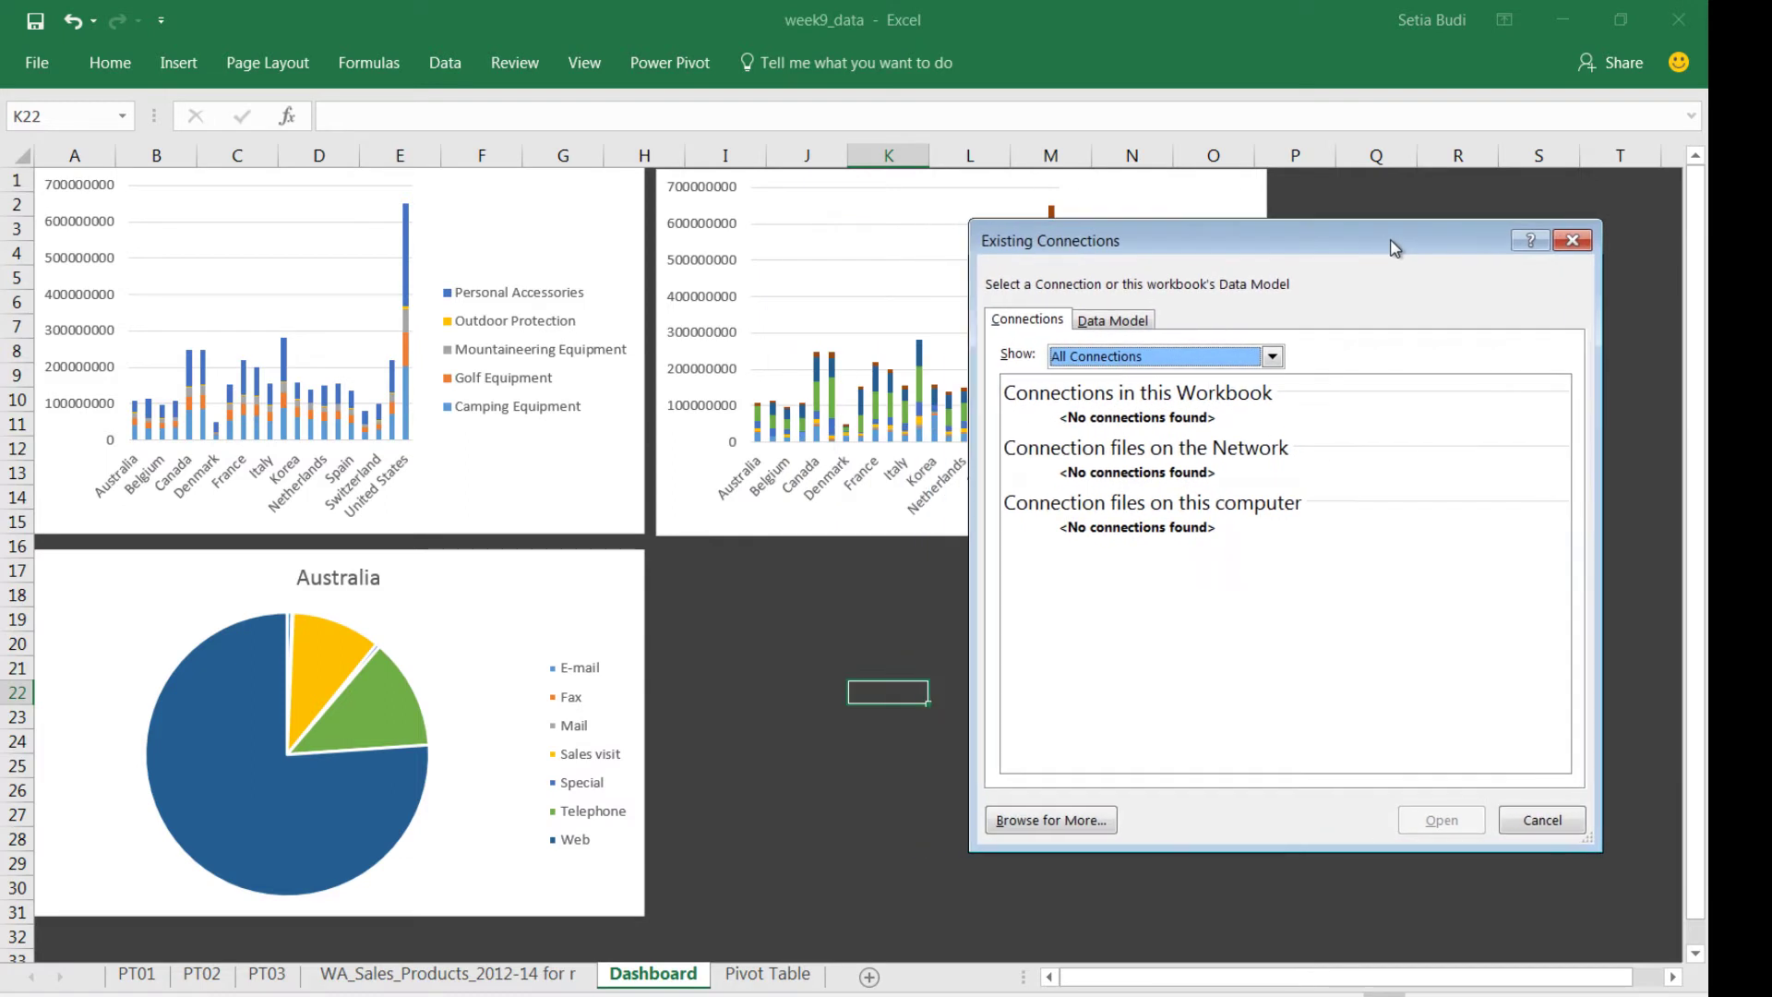
left_click(1273, 357)
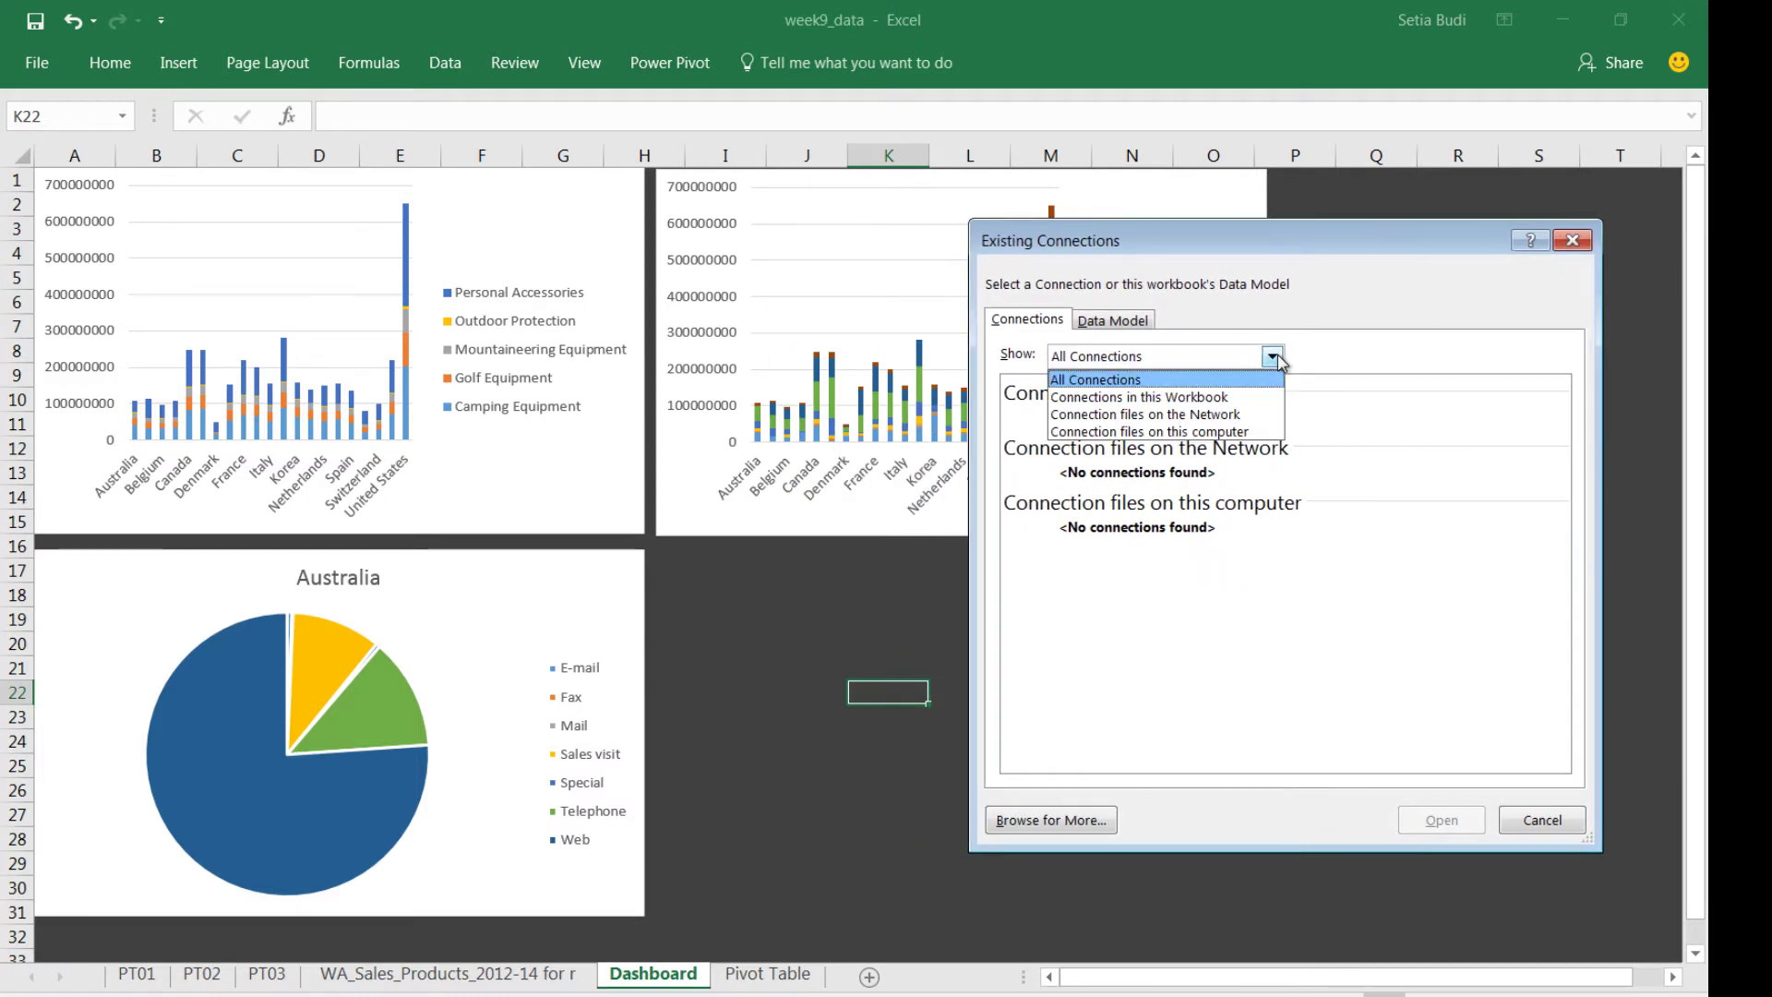
left_click(1279, 358)
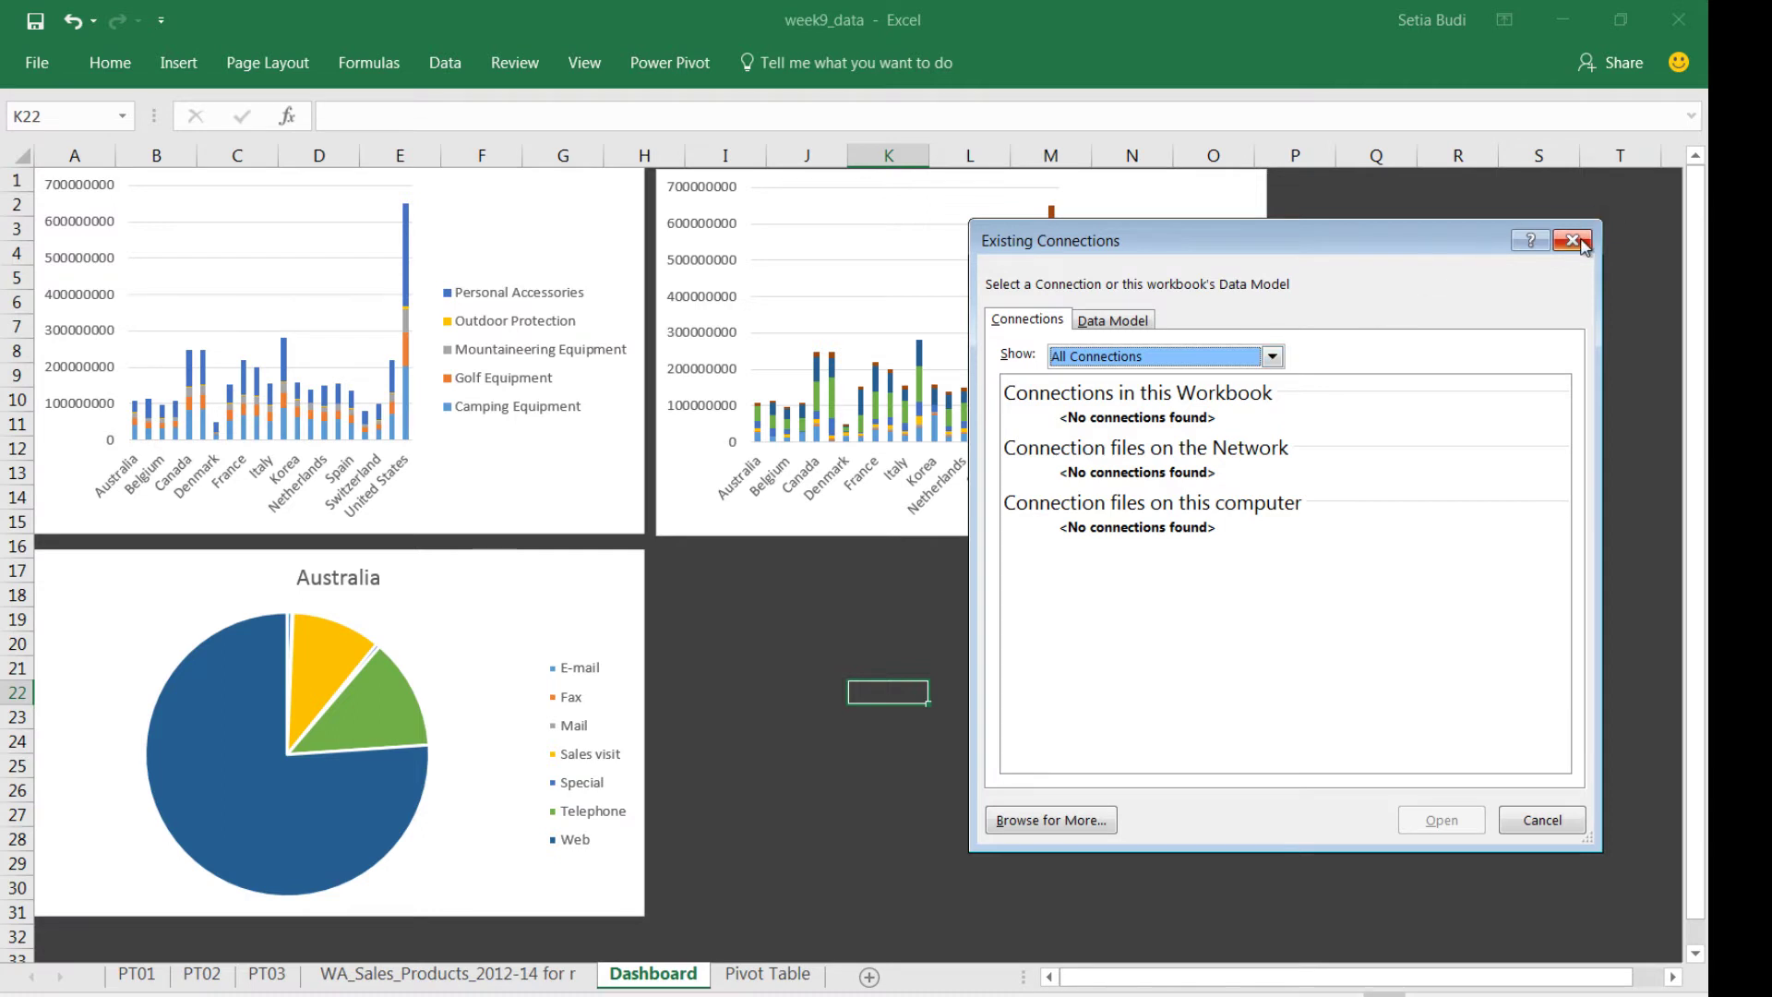
left_click(1574, 241)
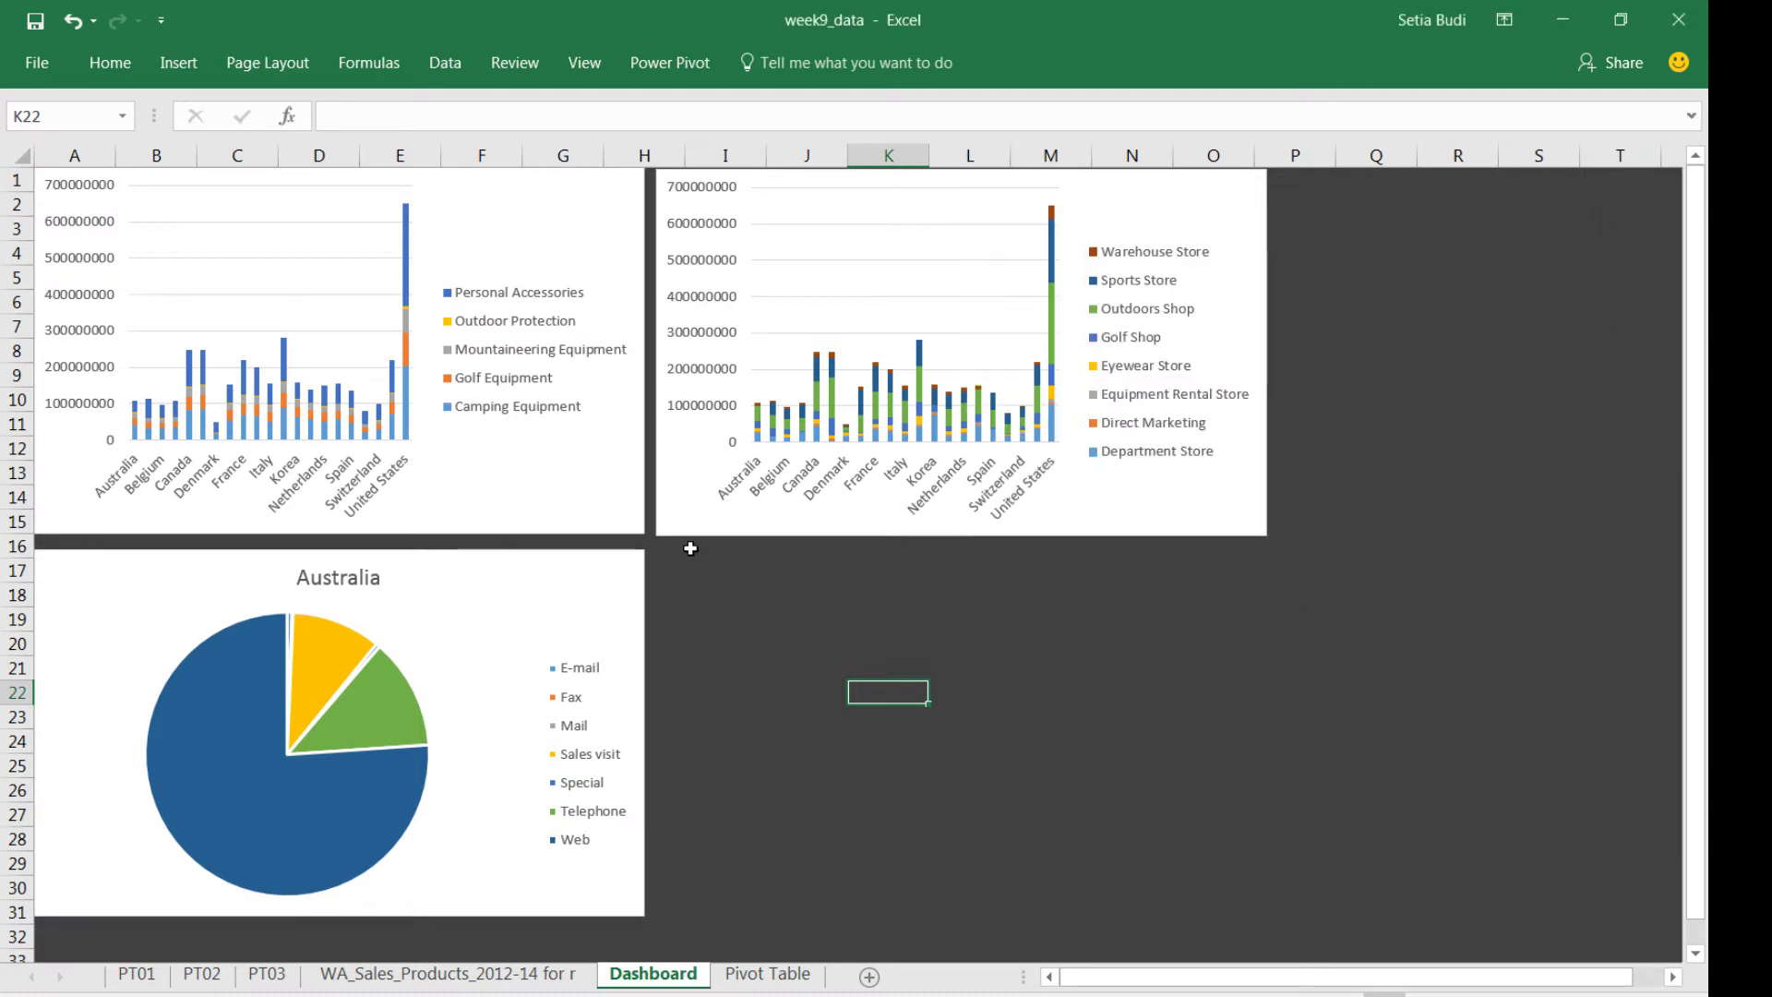
left_click(563, 236)
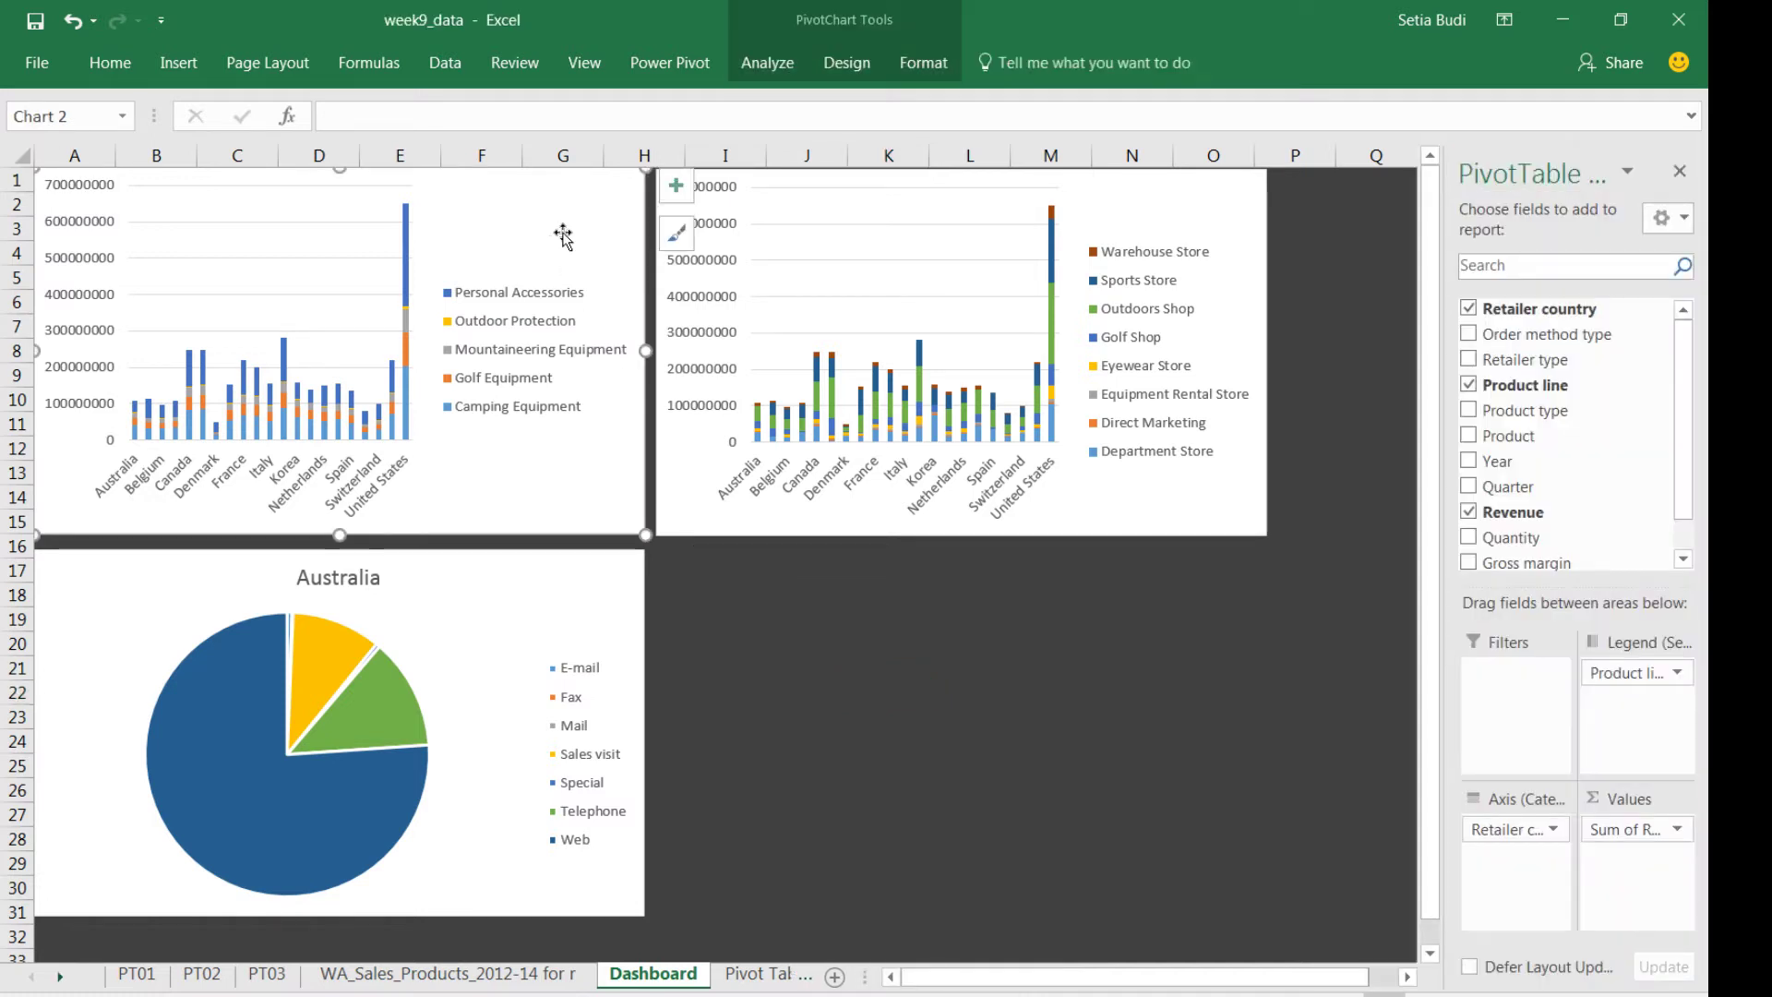
- Insert slicers for Retailer country, Order method type, Retailer type and Year
left_click(167, 84)
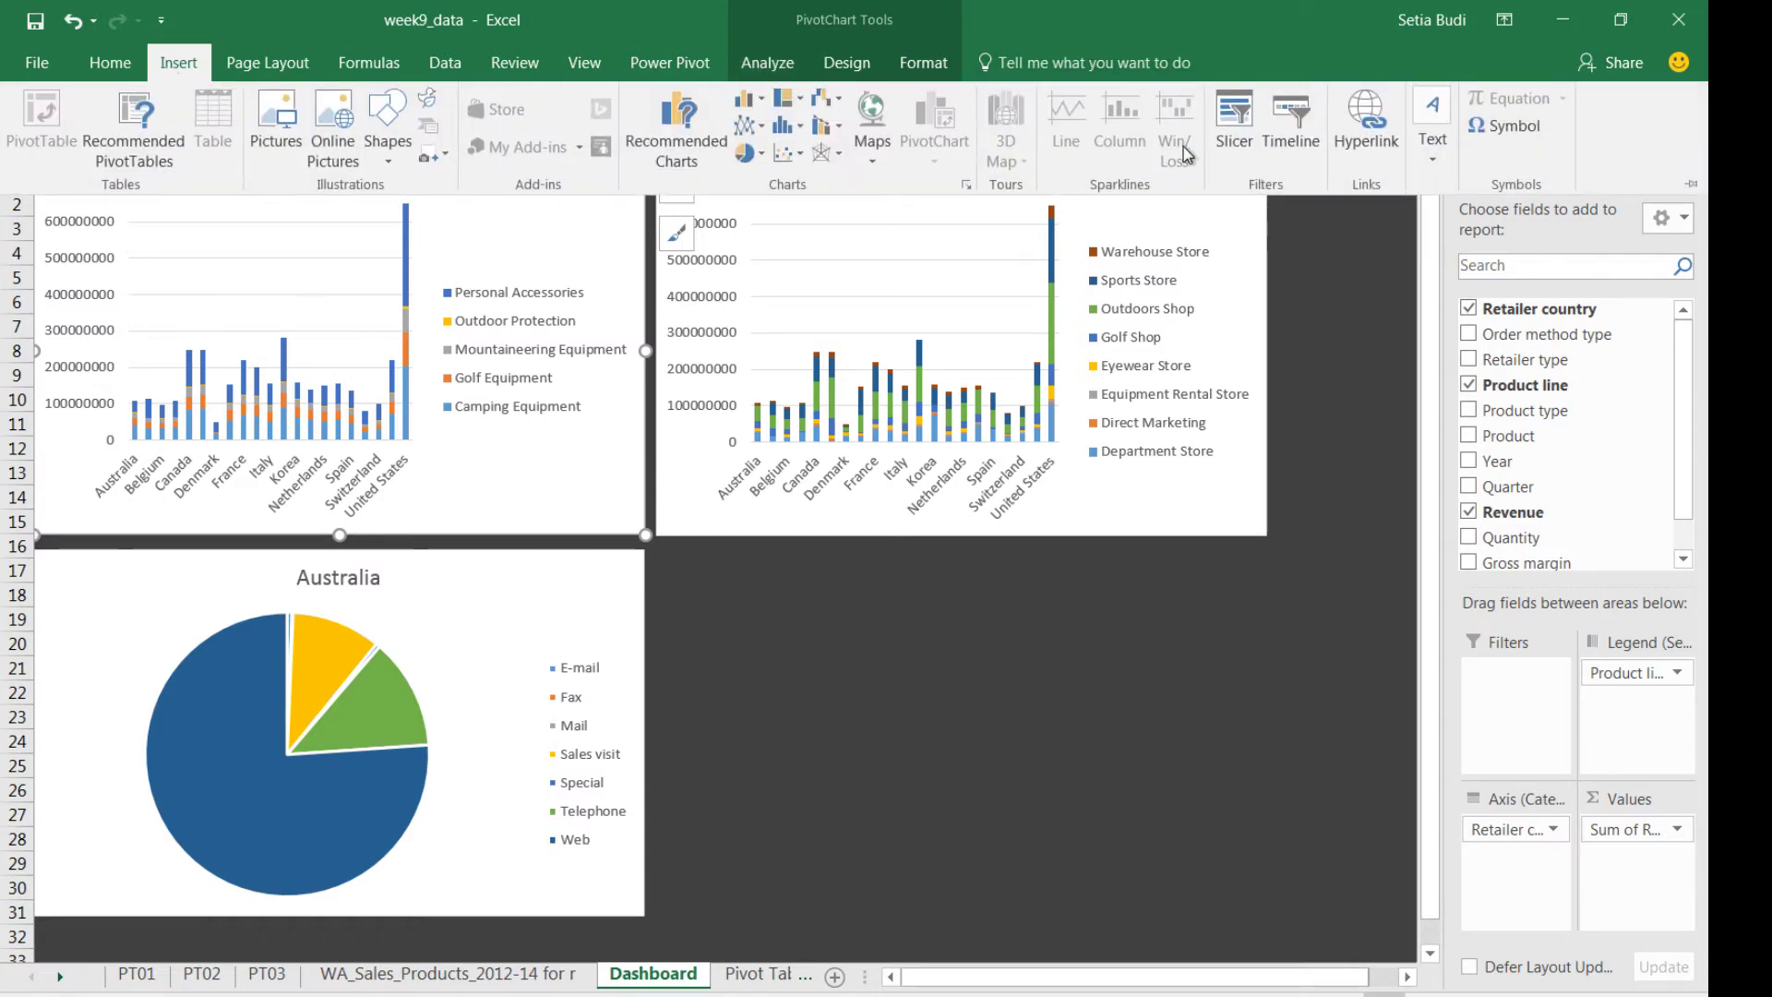
left_click(1236, 150)
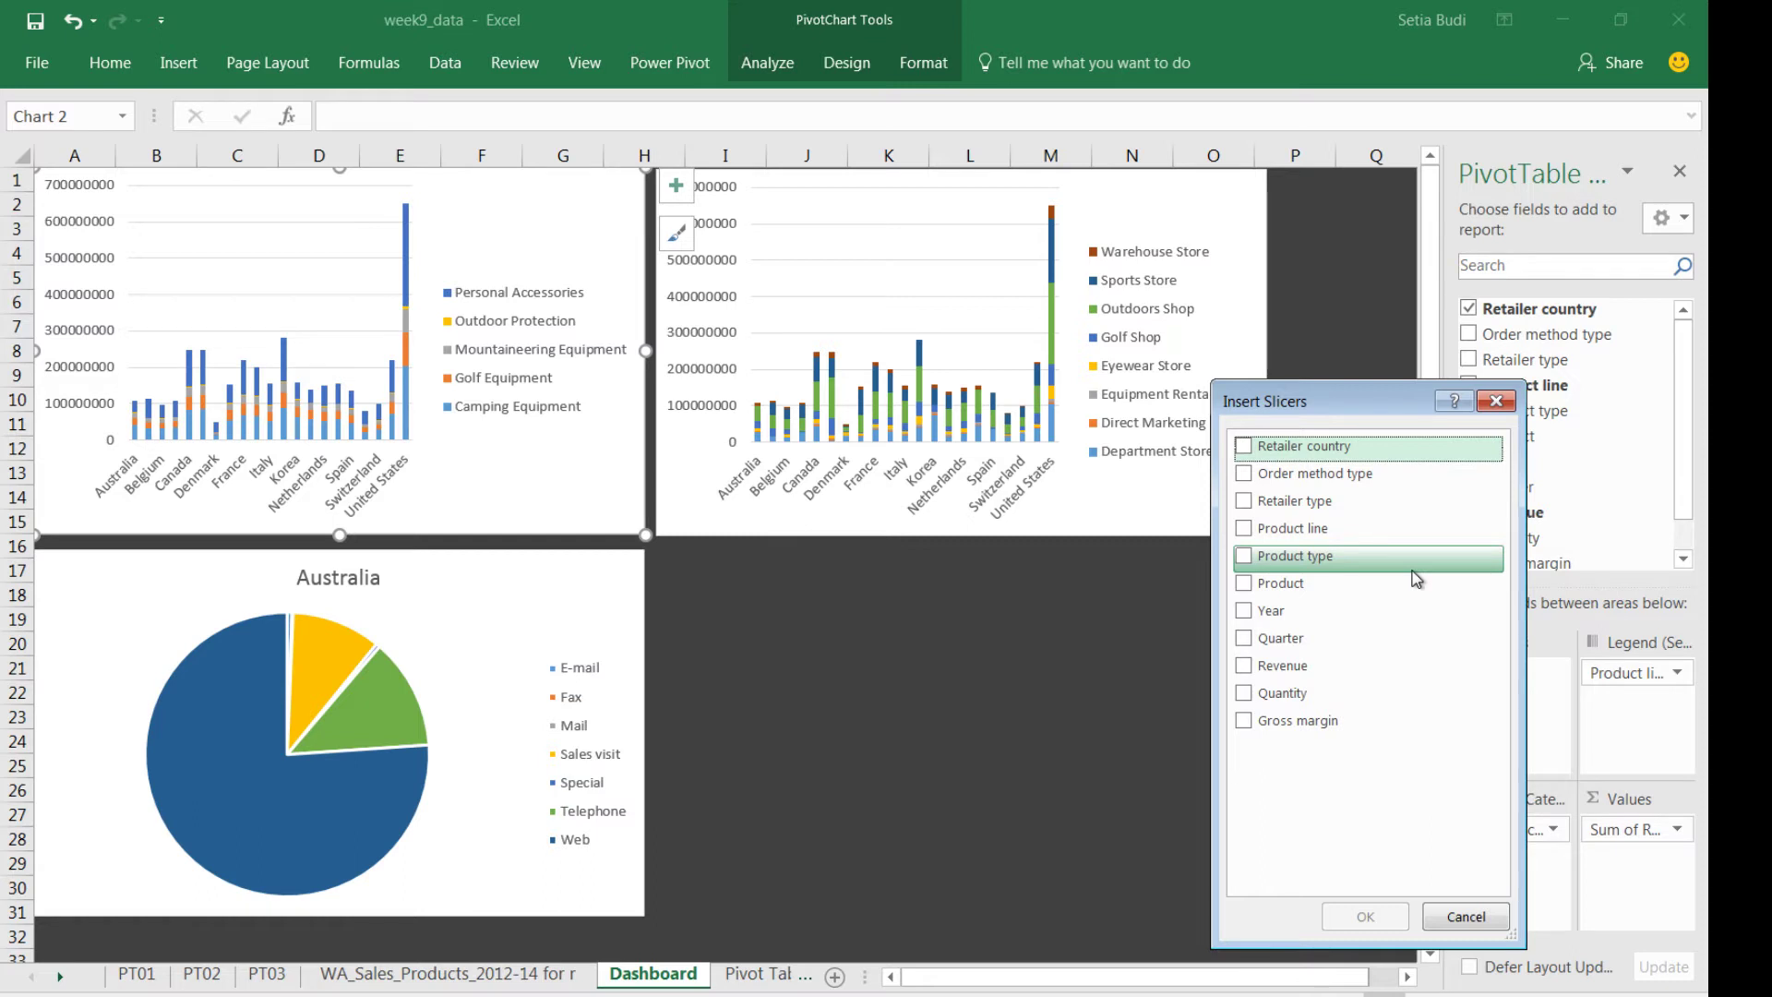
left_click(1245, 447)
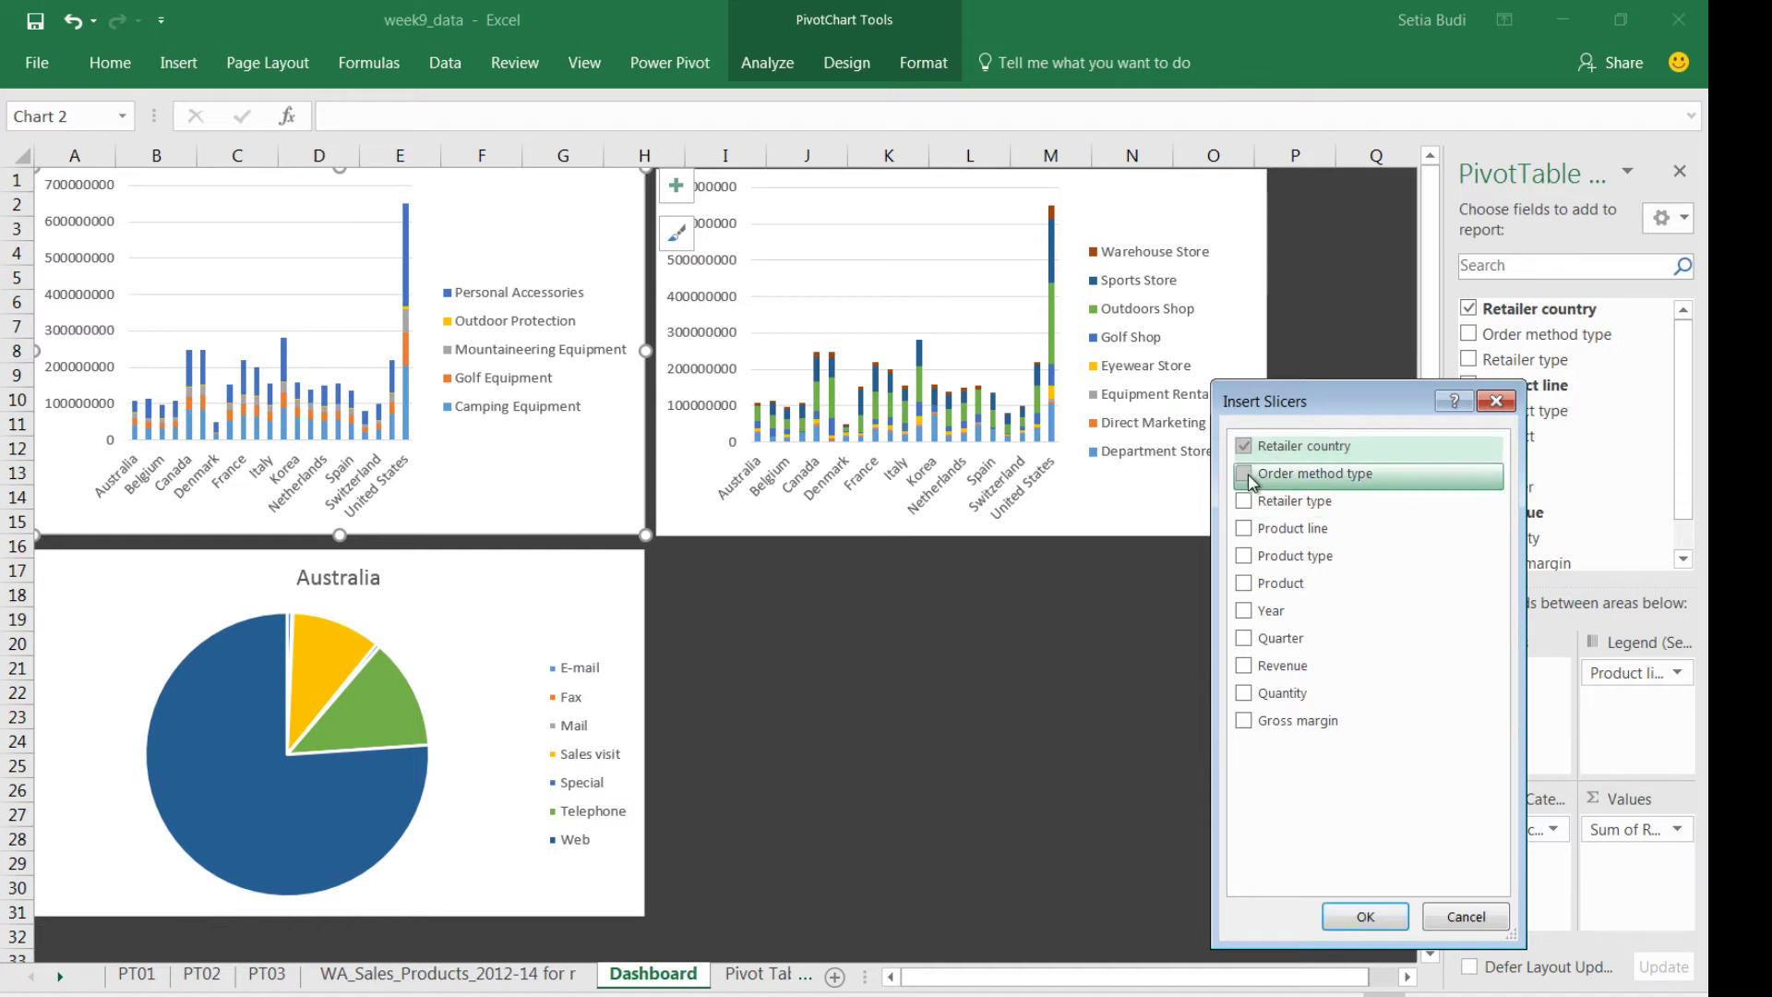
left_click(1248, 476)
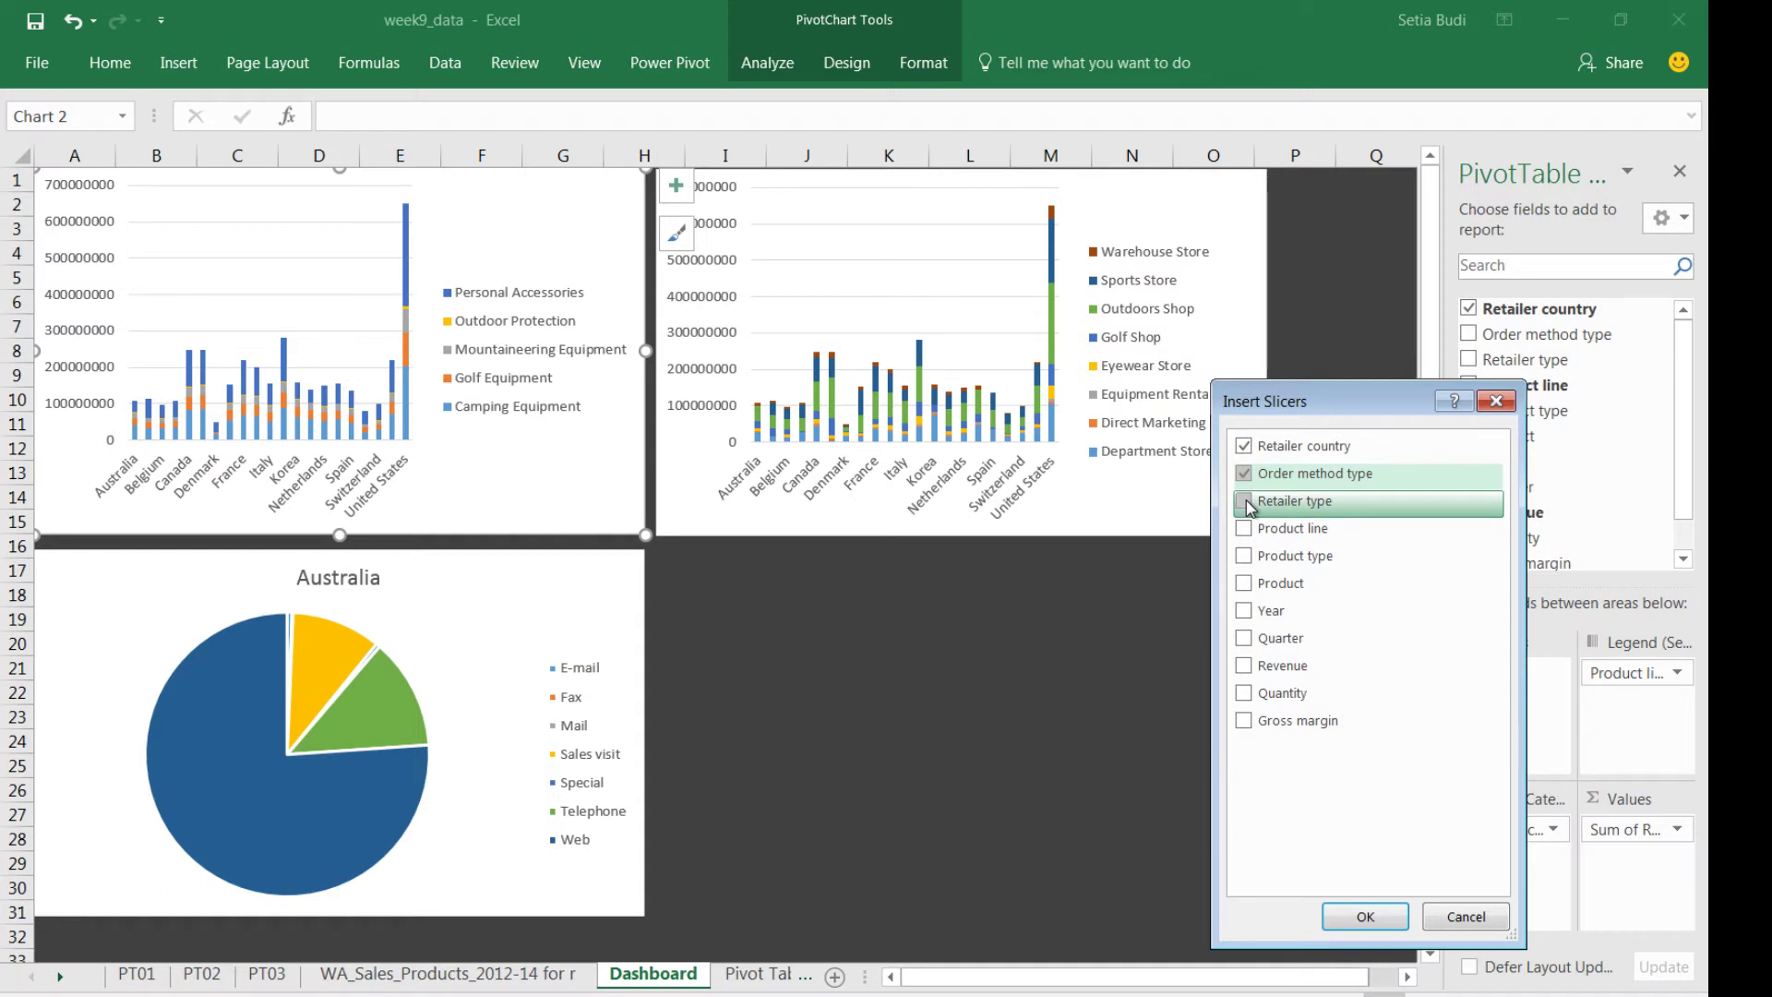
left_click(1355, 610)
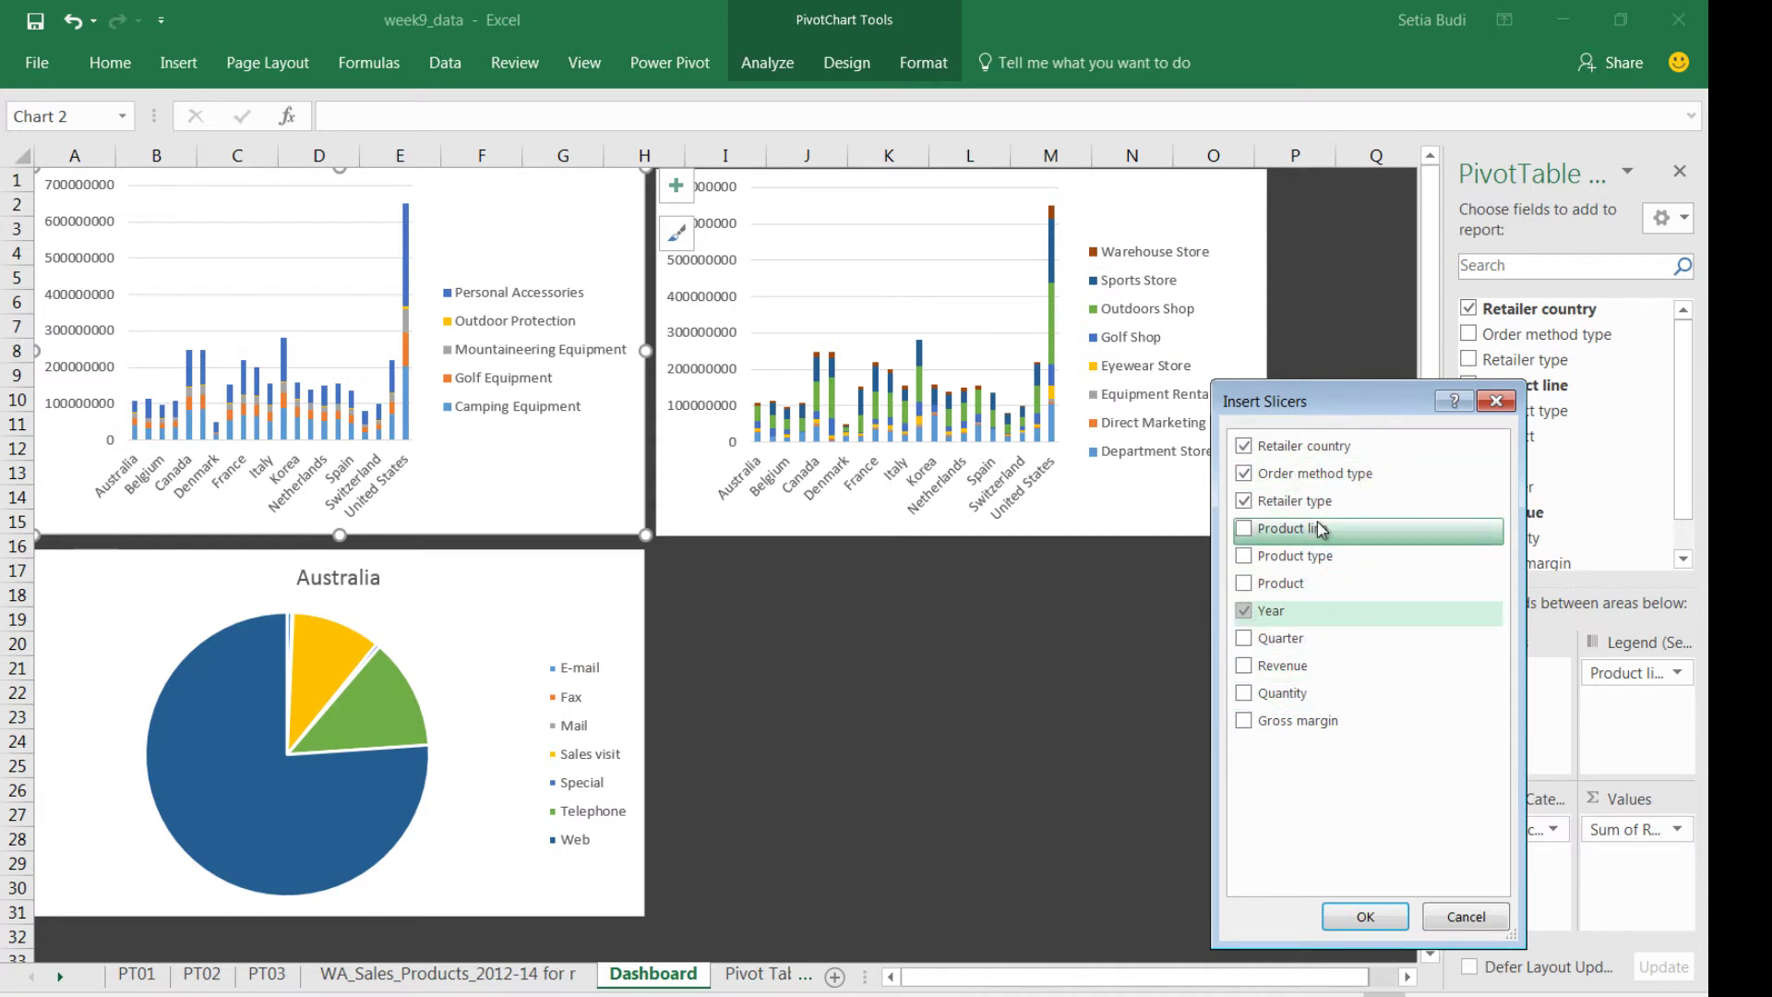
left_click(1366, 915)
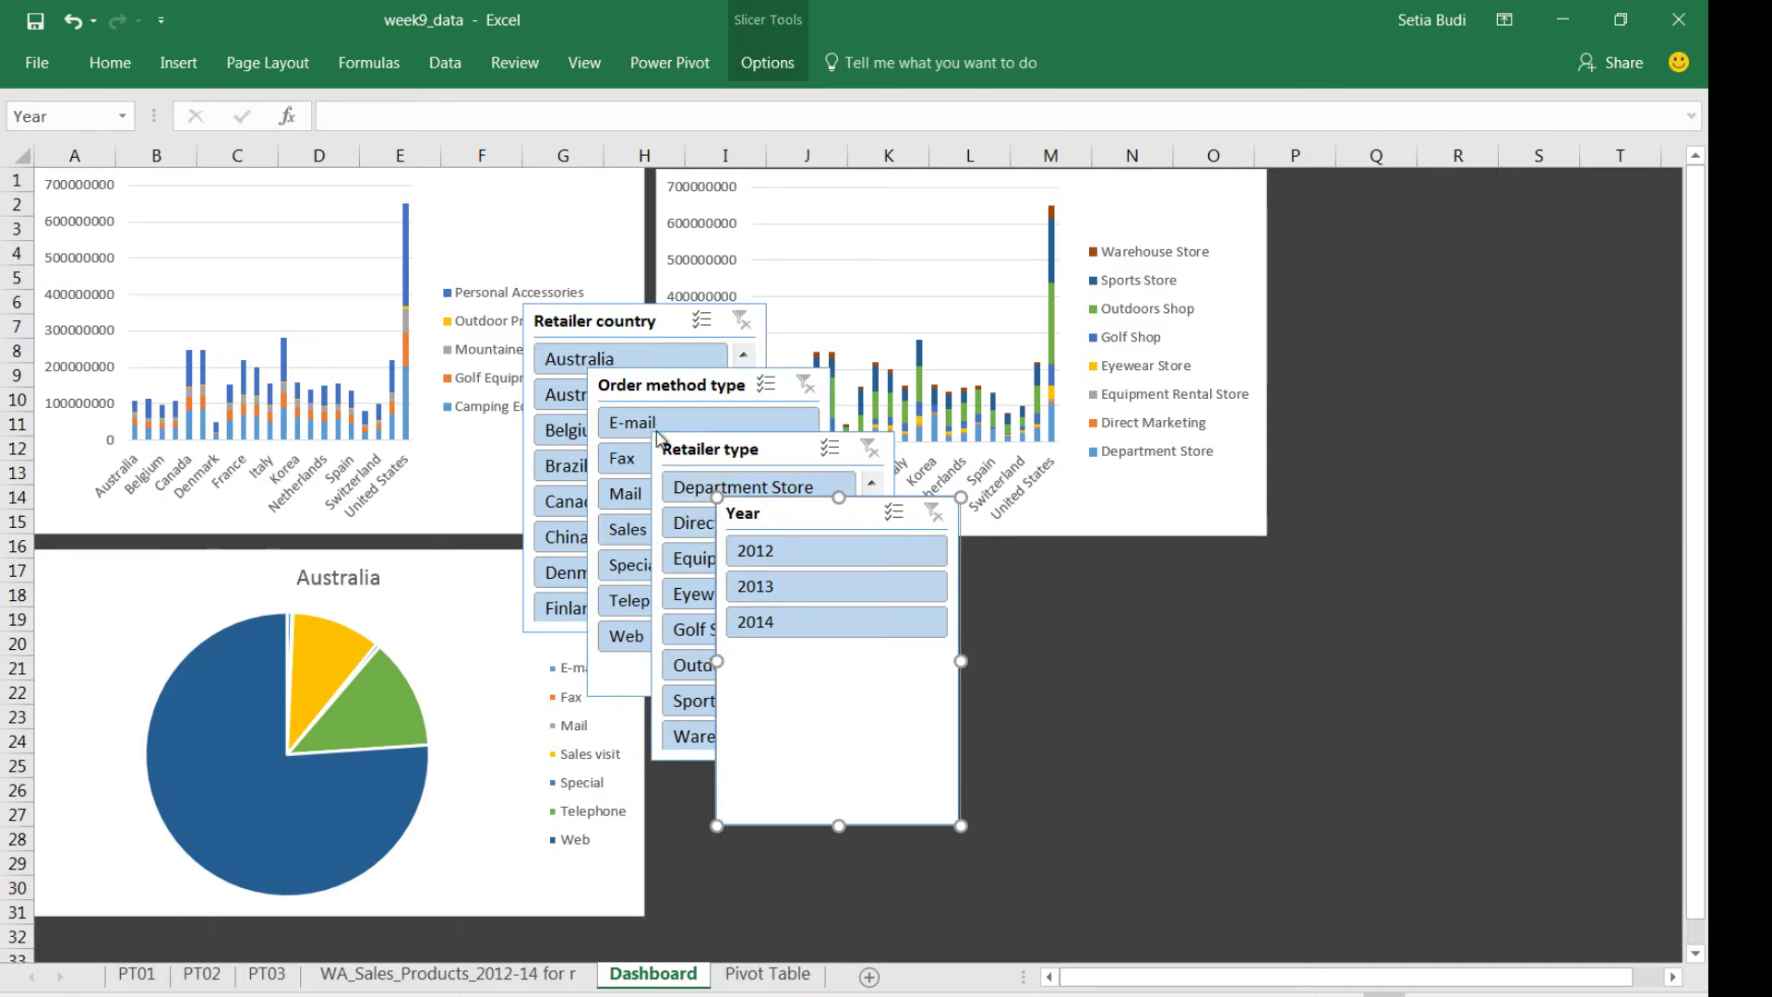
- Spread the slicers out and place a narrowed, shortened Year slicer beside the pie chart
left_click_drag(595, 323, 1409, 477)
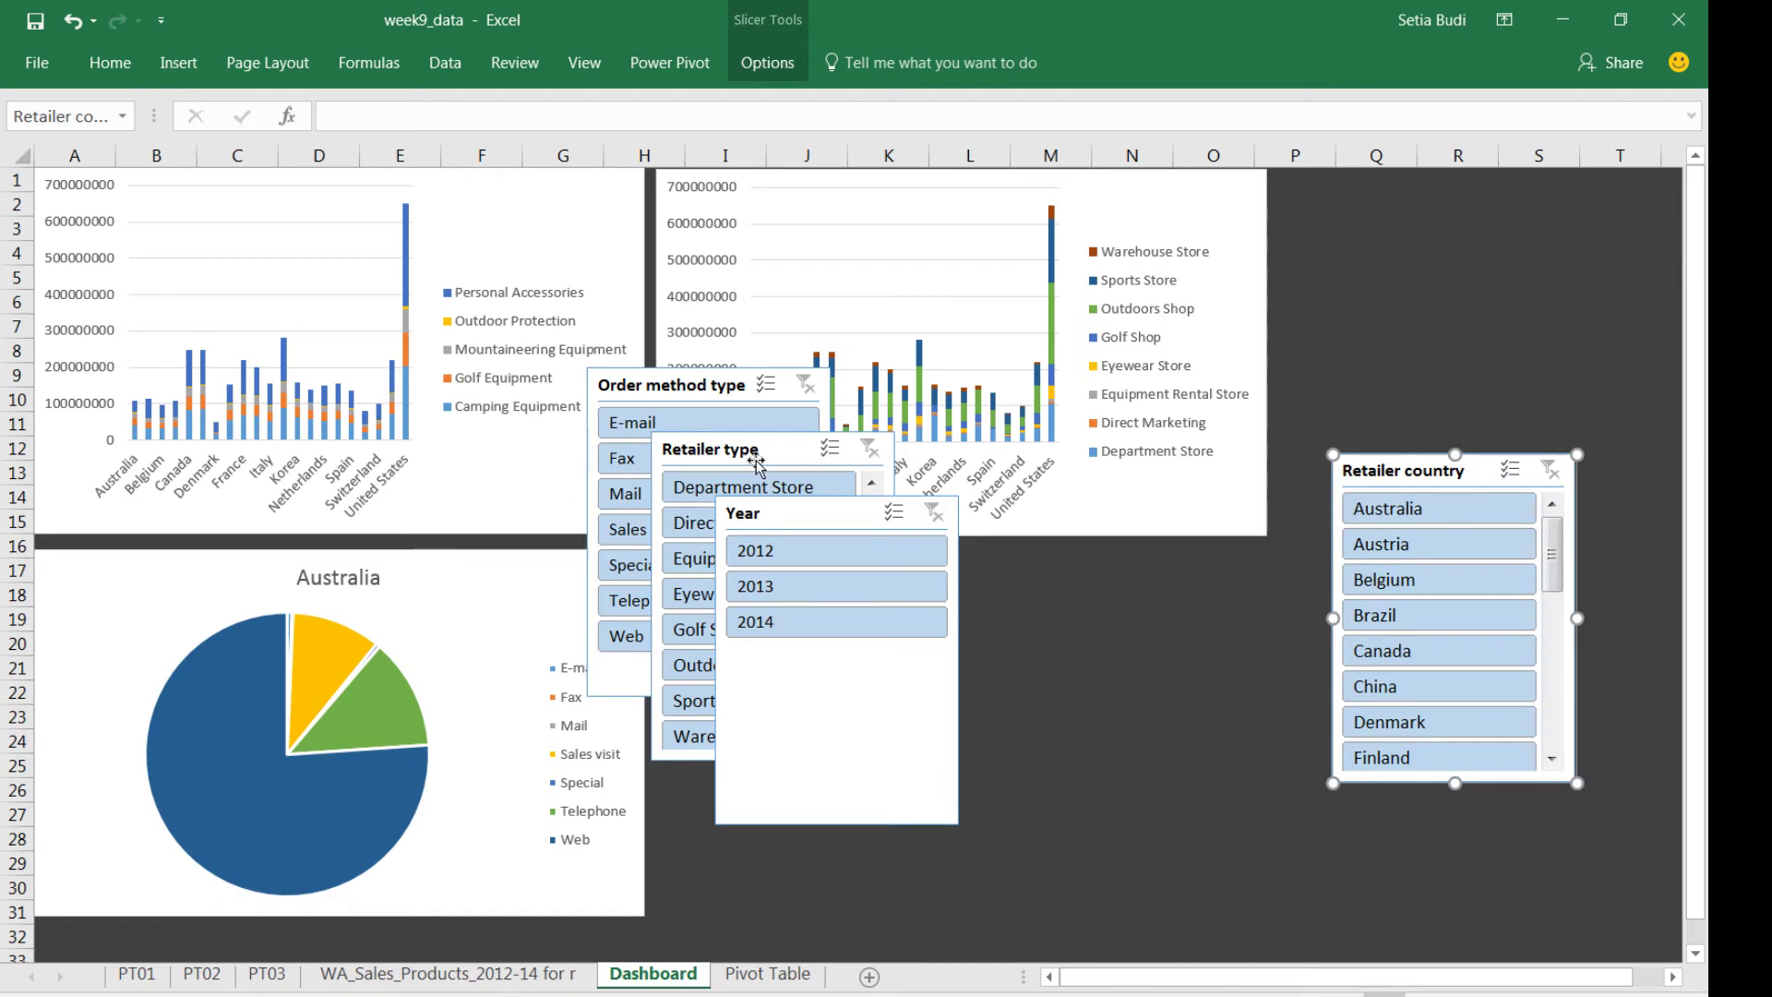
left_click_drag(755, 459, 1317, 653)
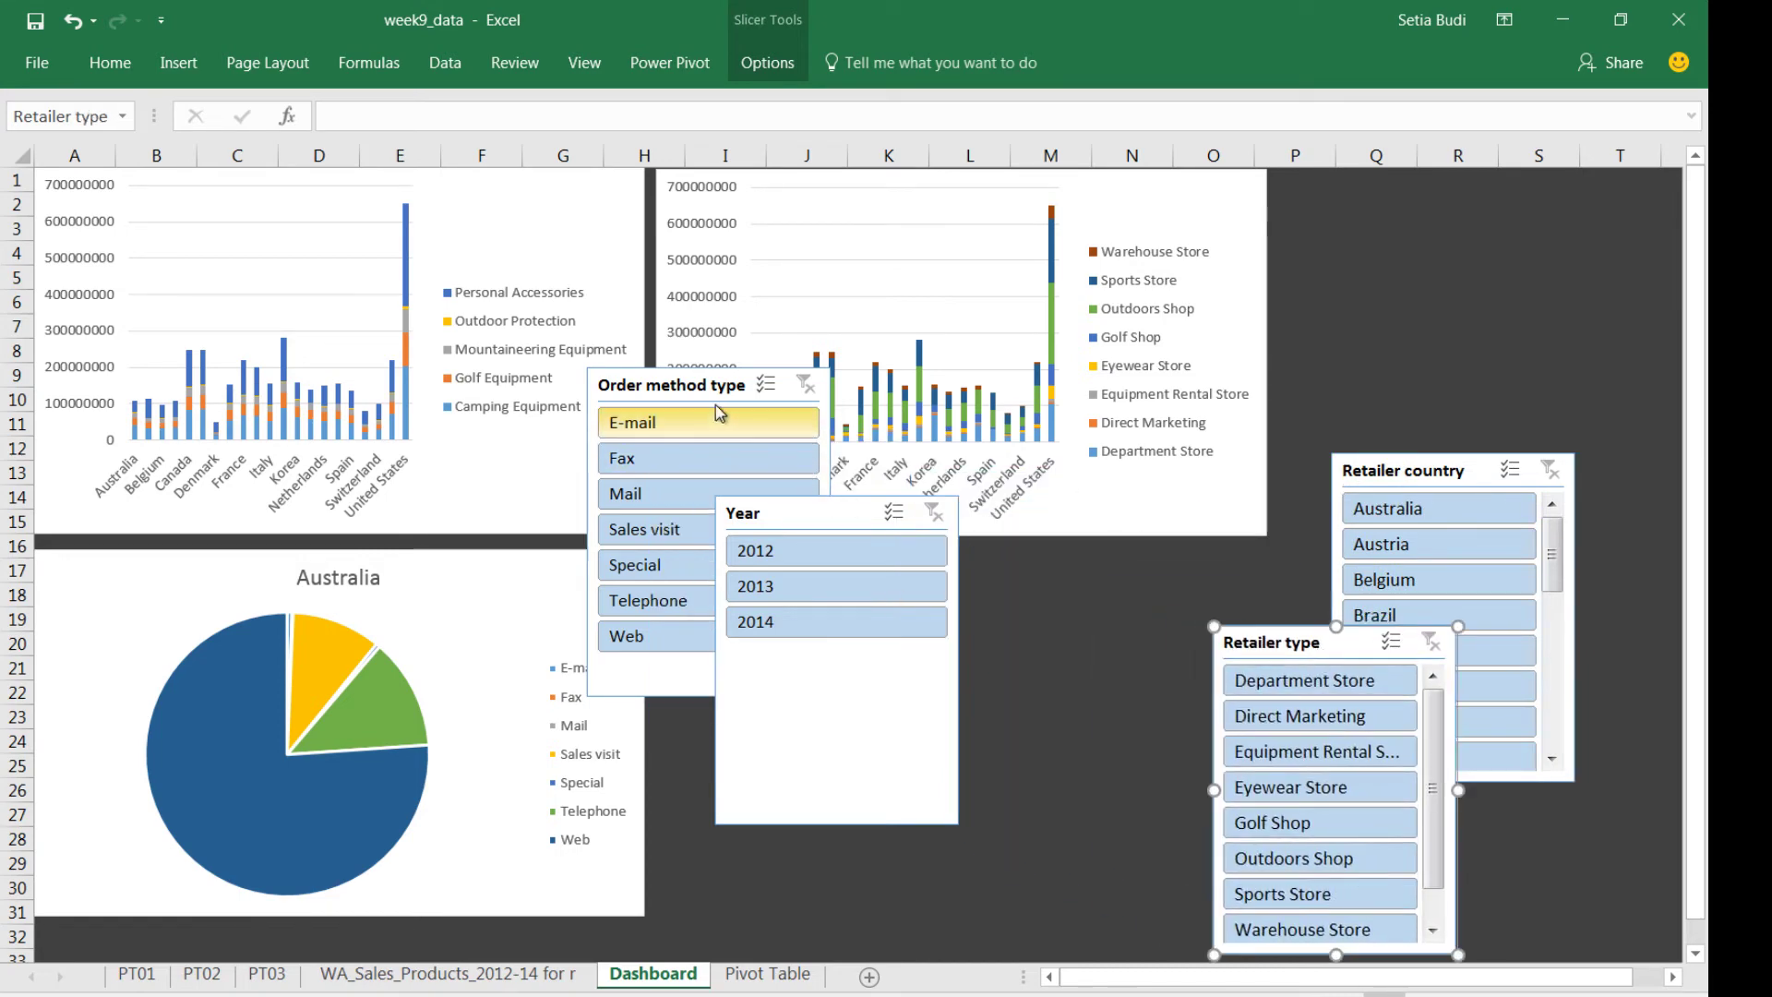
left_click_drag(703, 388, 1367, 366)
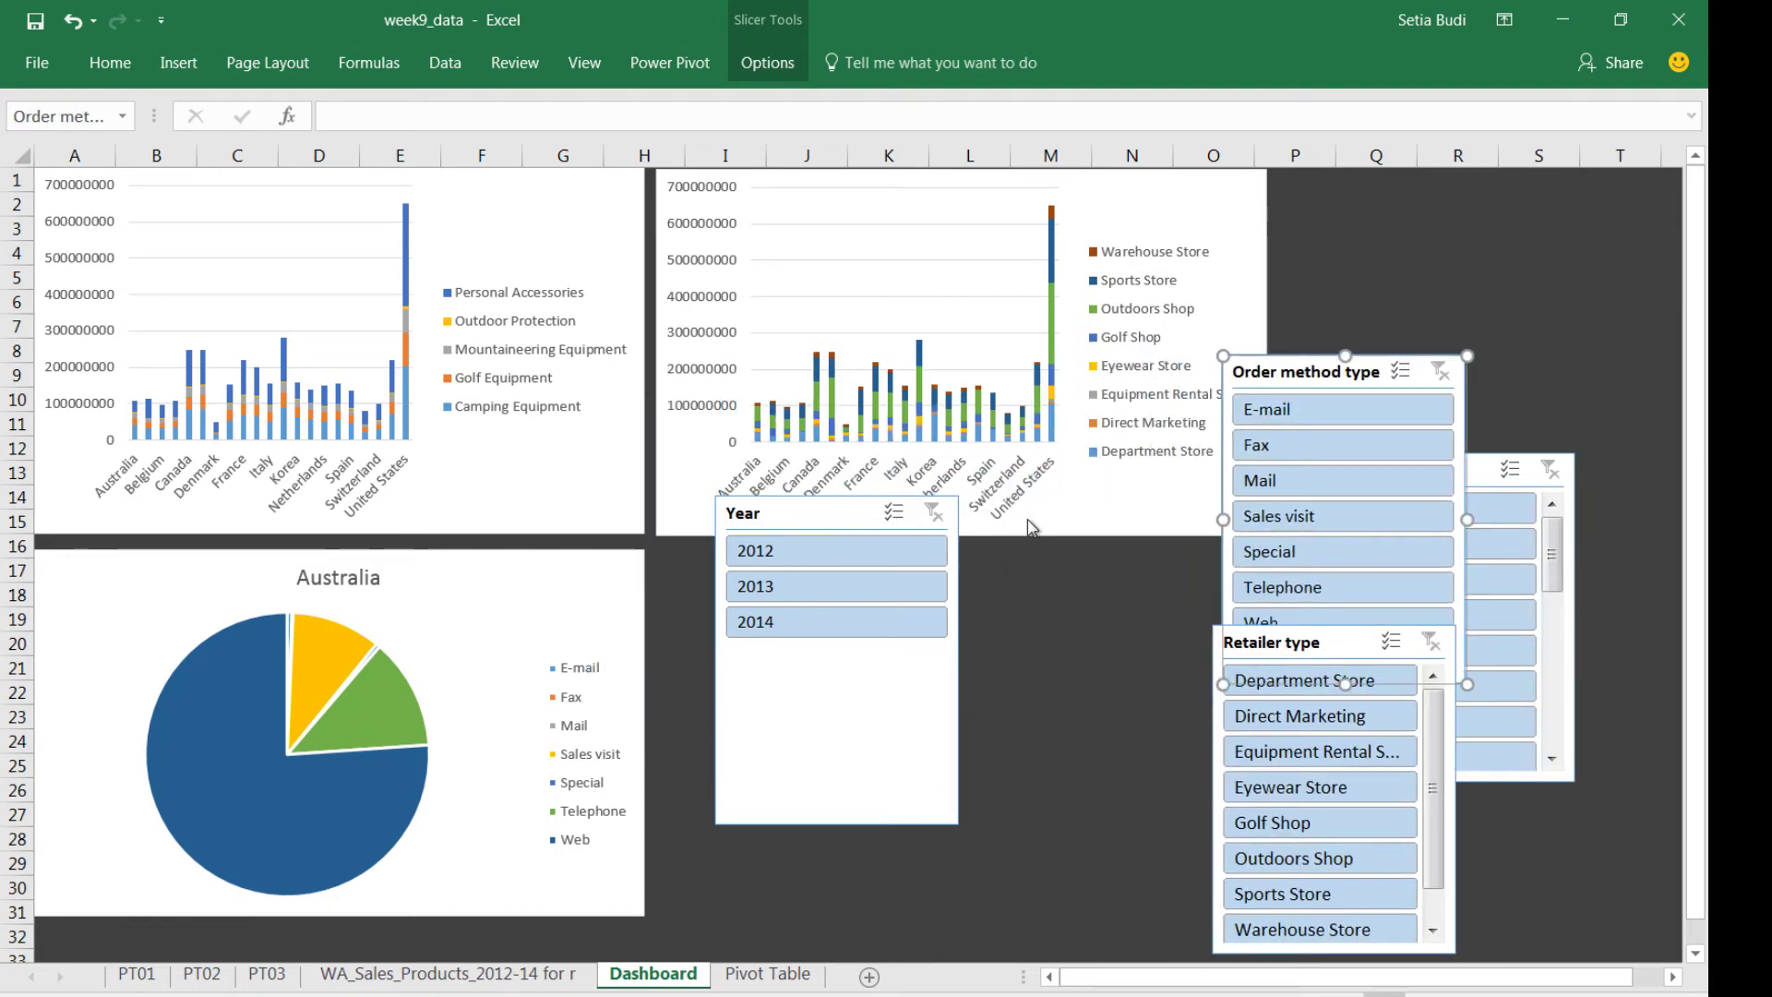
left_click_drag(813, 512, 758, 567)
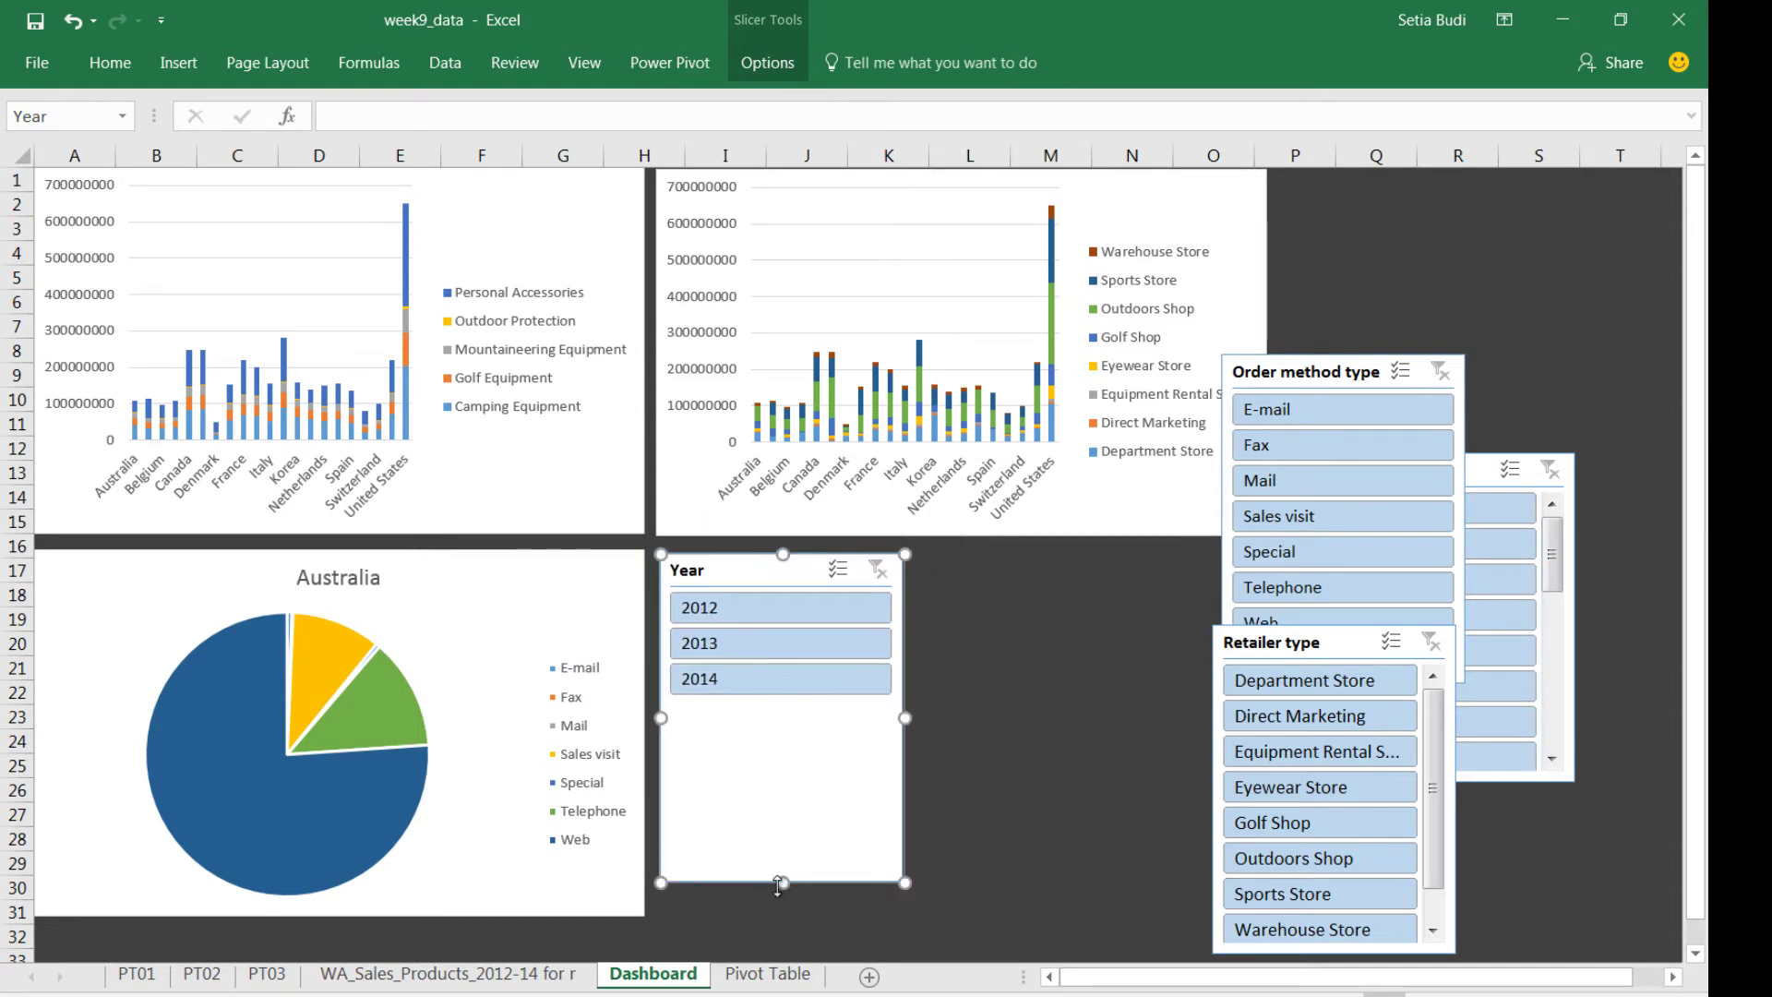
left_click_drag(780, 884, 752, 719)
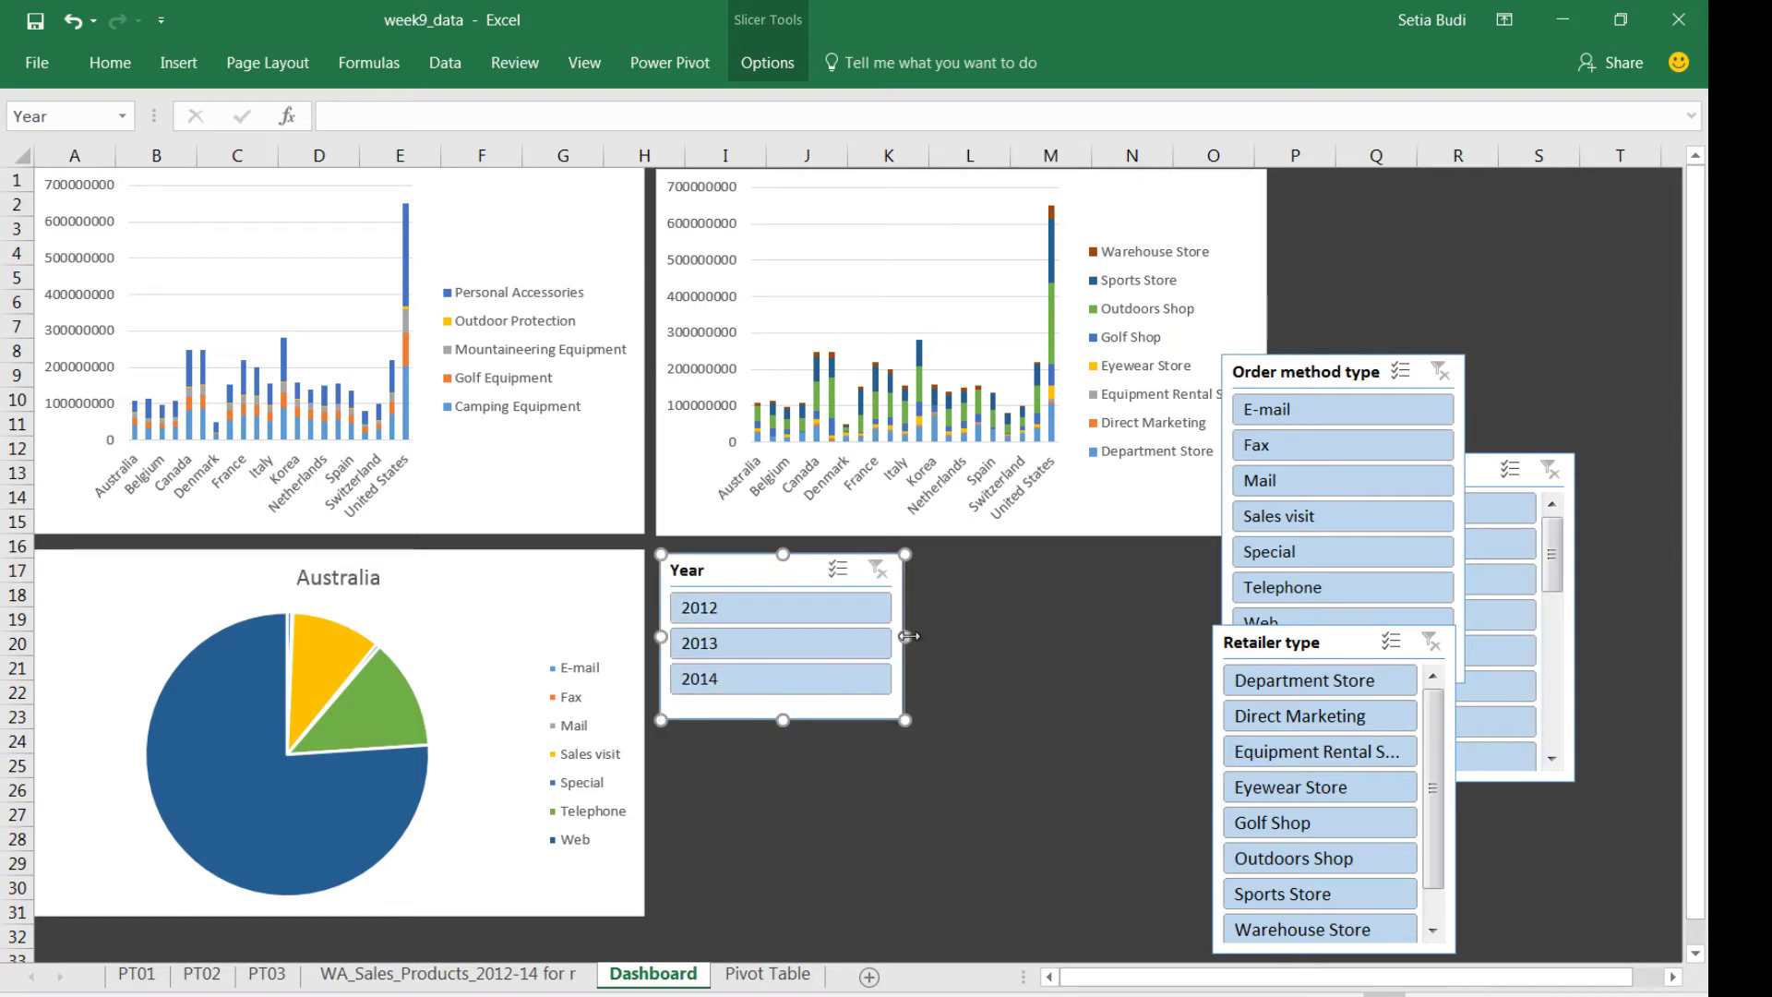
left_click_drag(909, 636, 746, 645)
left_click(871, 673)
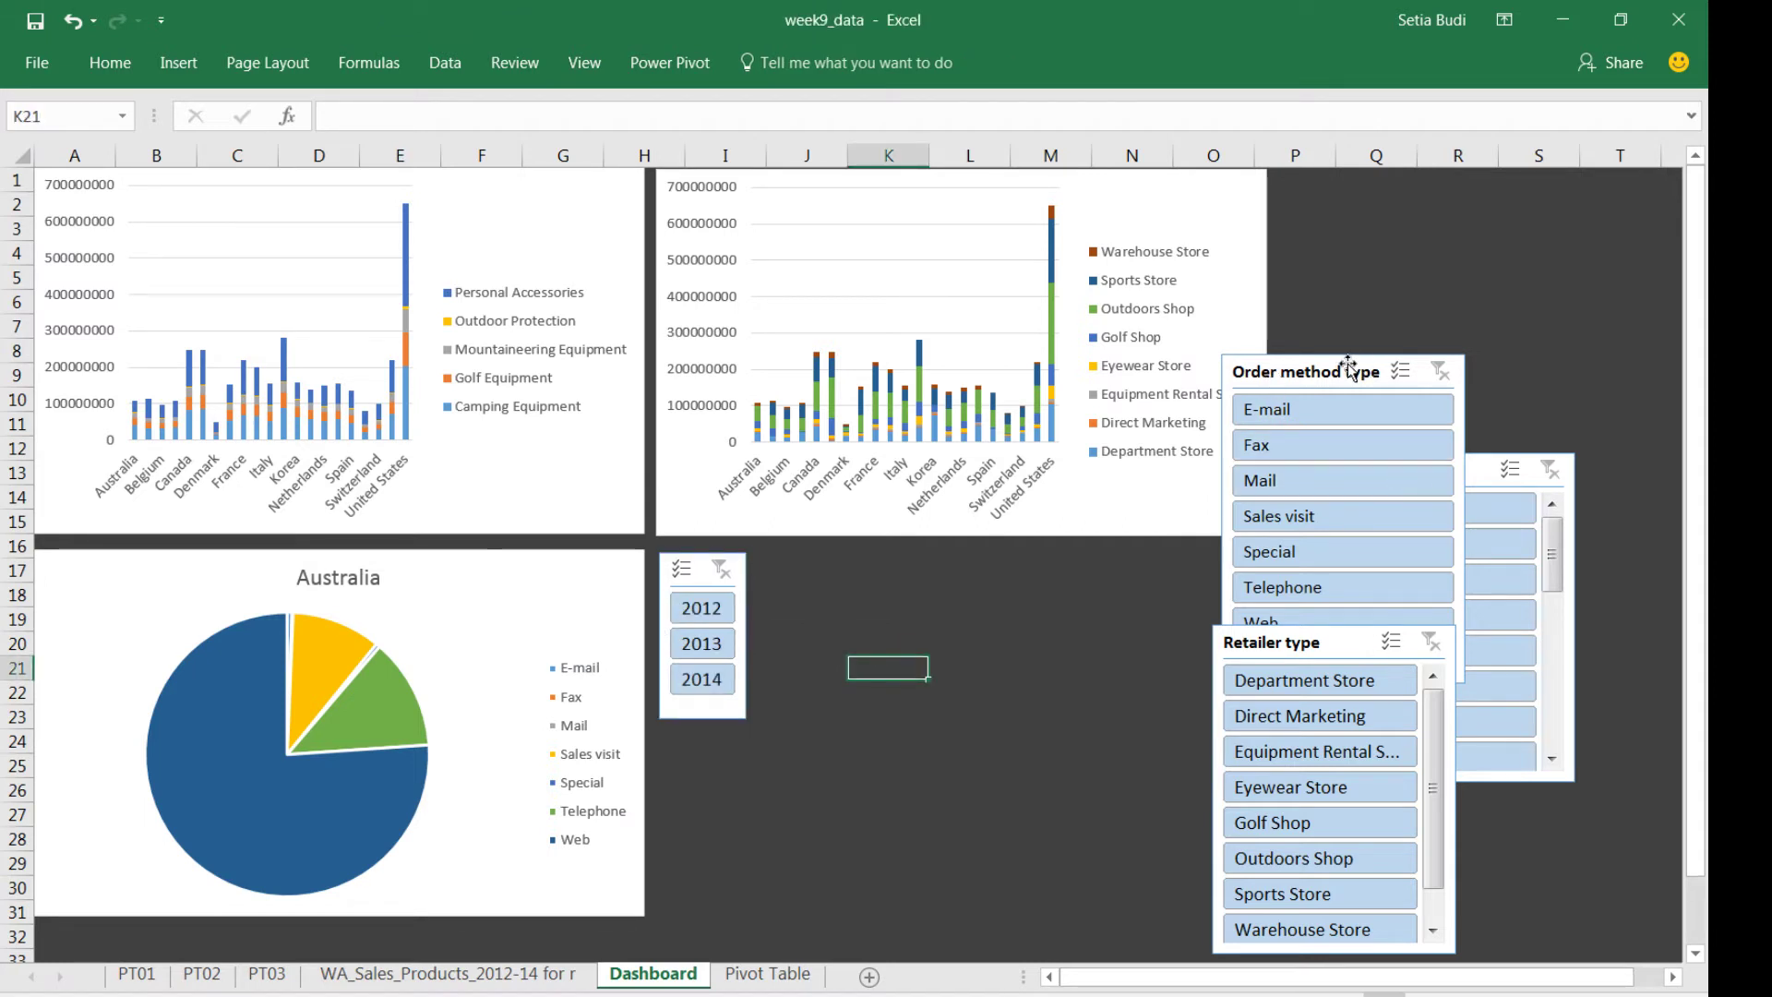
- Reposition the Order method type and Retailer country slicers and widen Year so its title shows
left_click_drag(1339, 374, 1297, 325)
left_click_drag(1467, 472, 1085, 588)
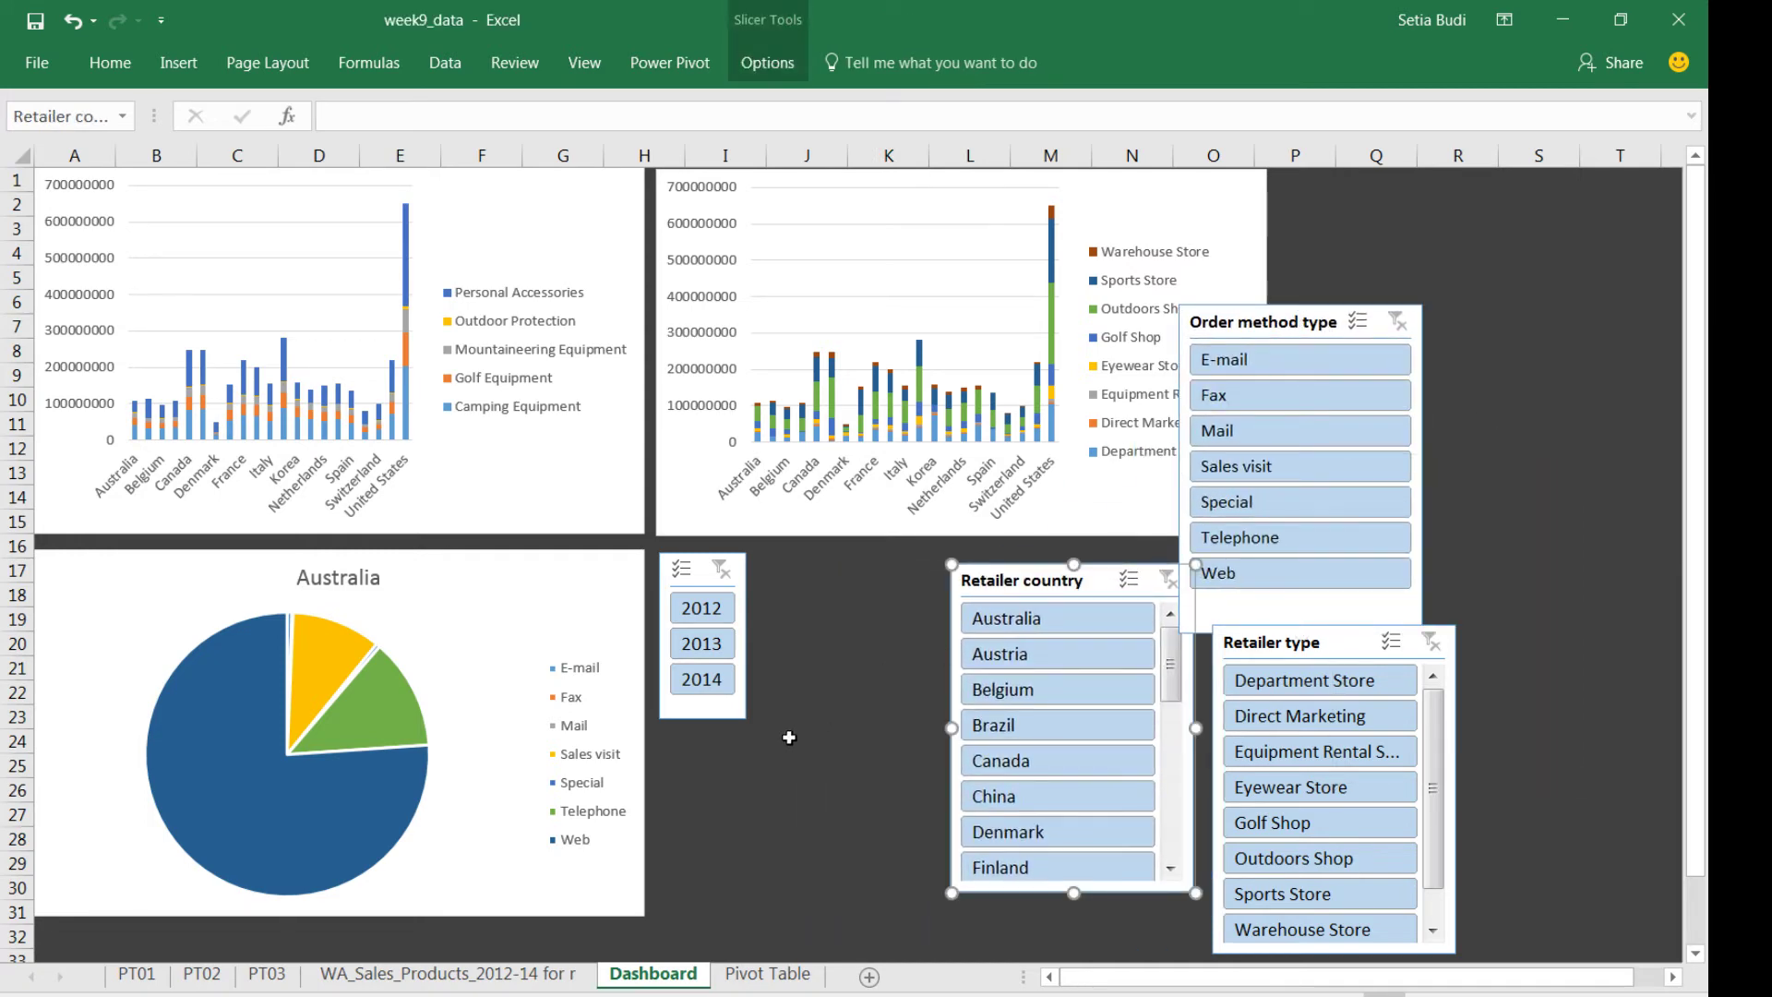
left_click(728, 719)
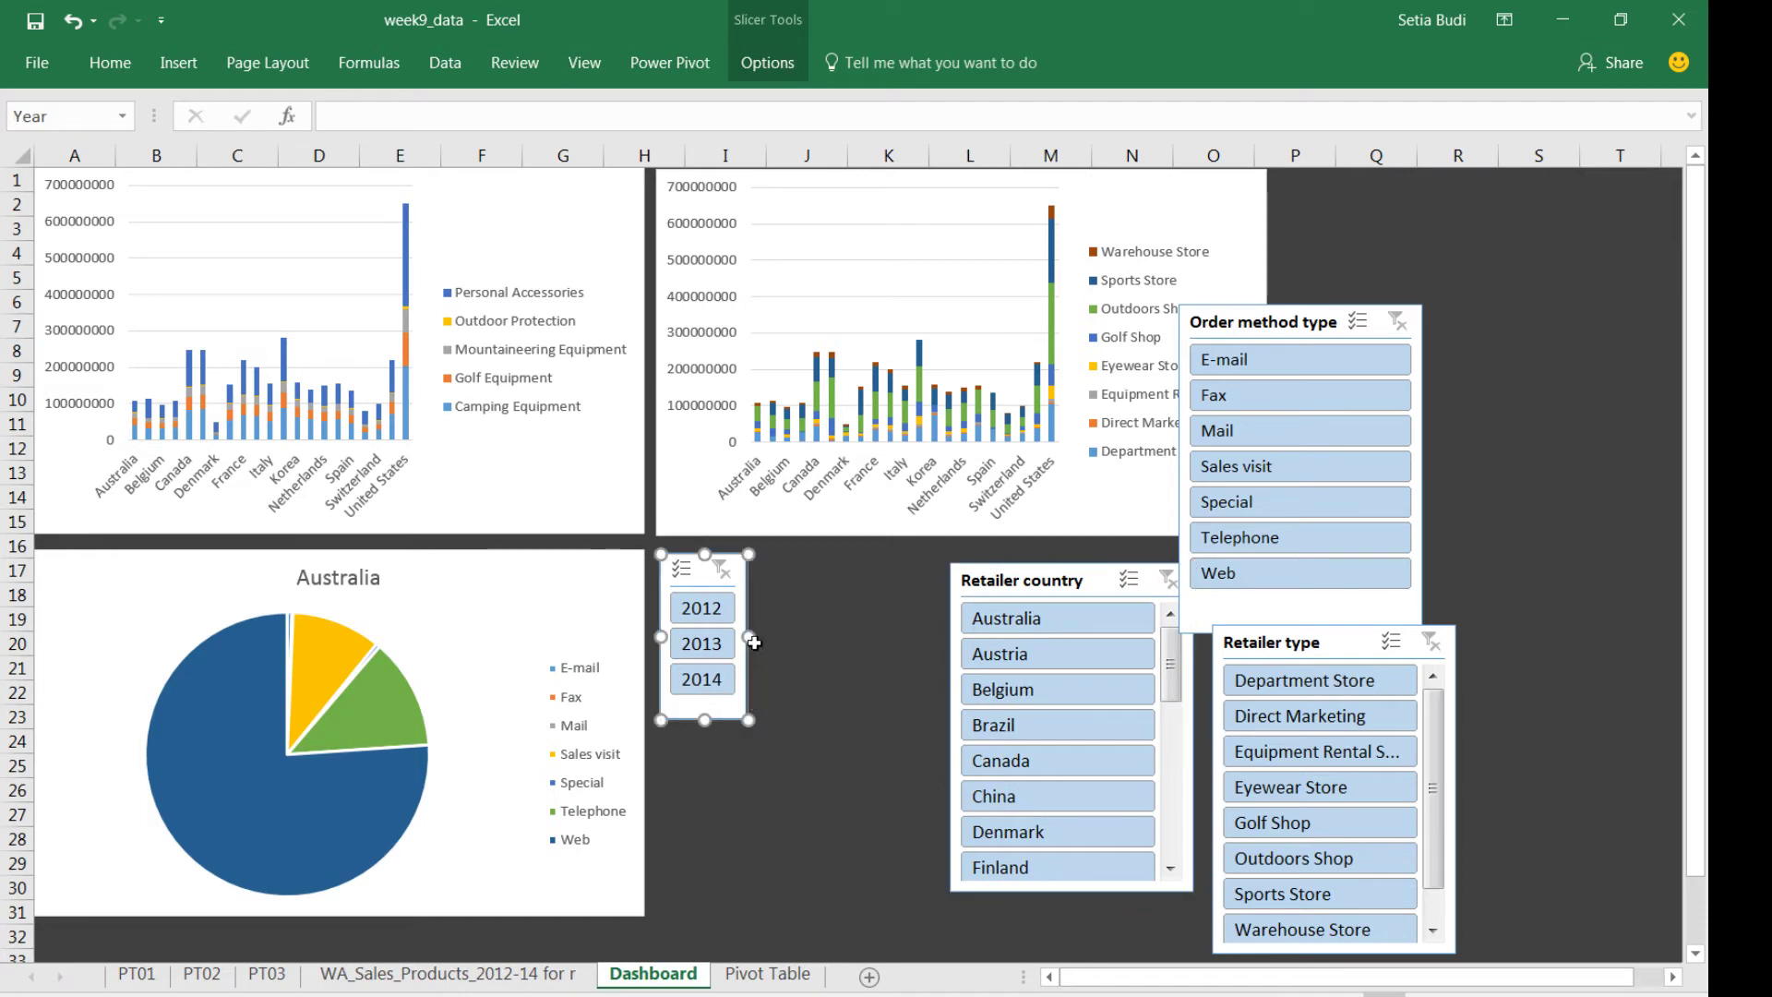
left_click_drag(753, 641, 800, 637)
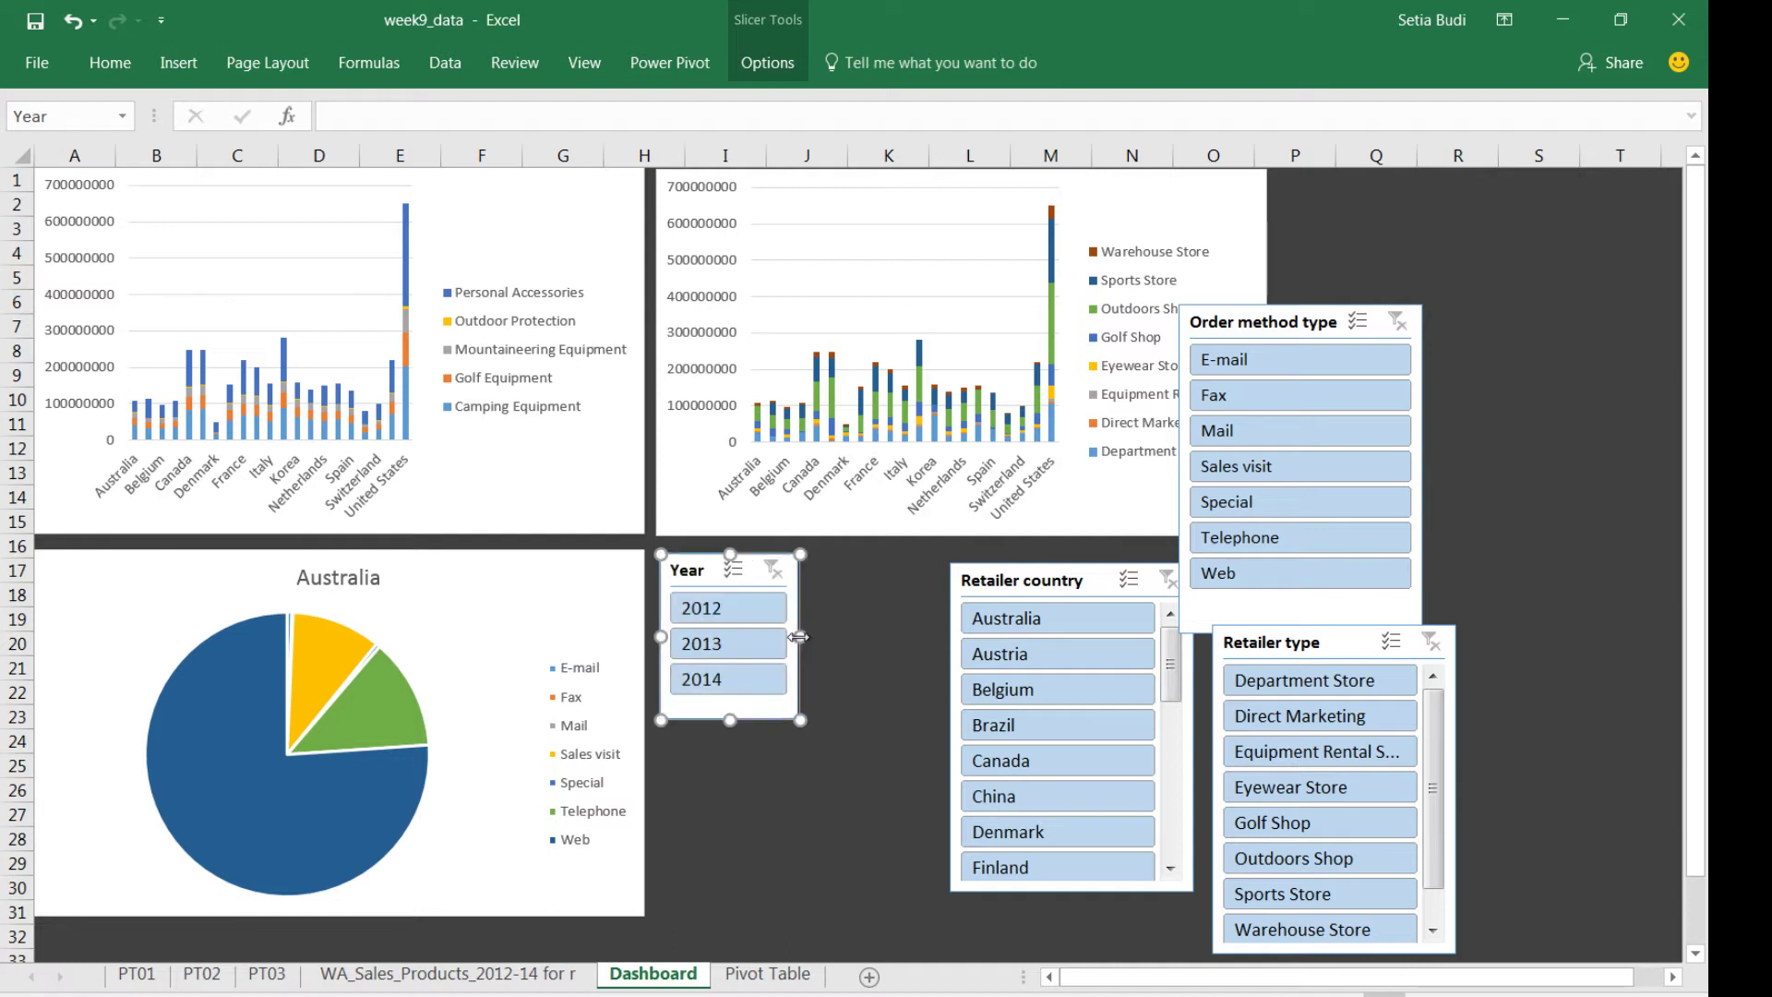
left_click(894, 773)
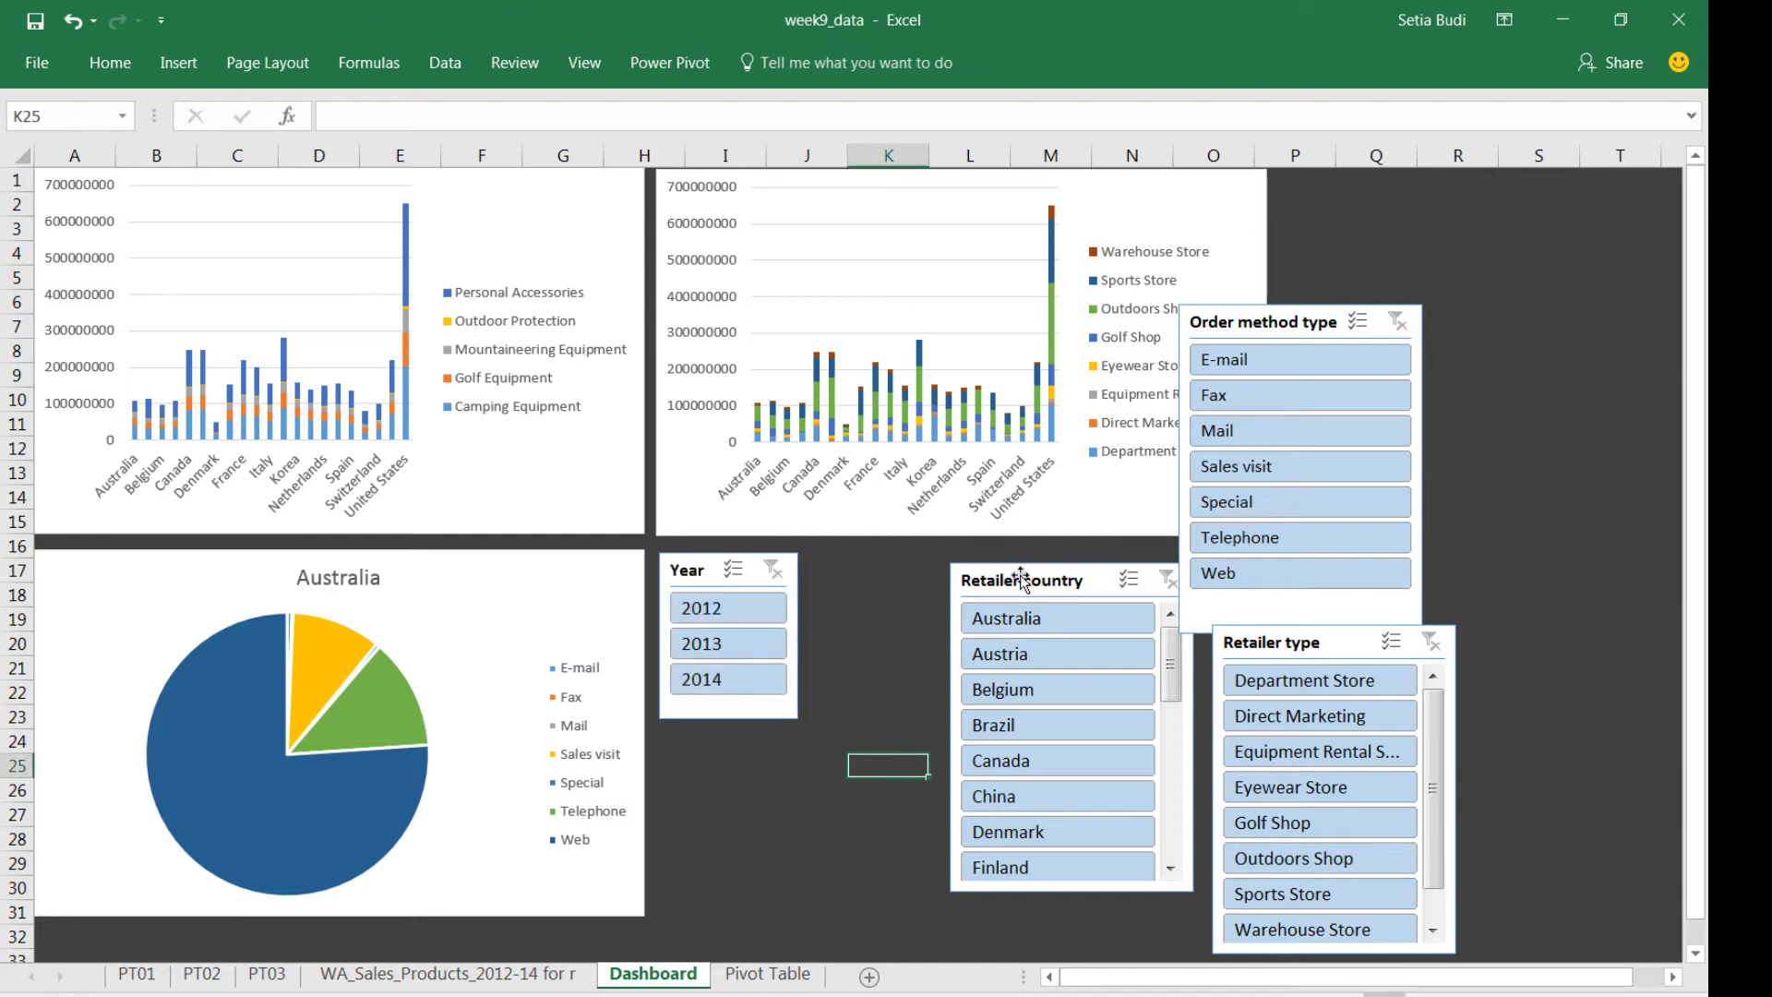
- Place the Retailer country slicer next to Year and resize it so its title fits
left_click_drag(1020, 580, 878, 567)
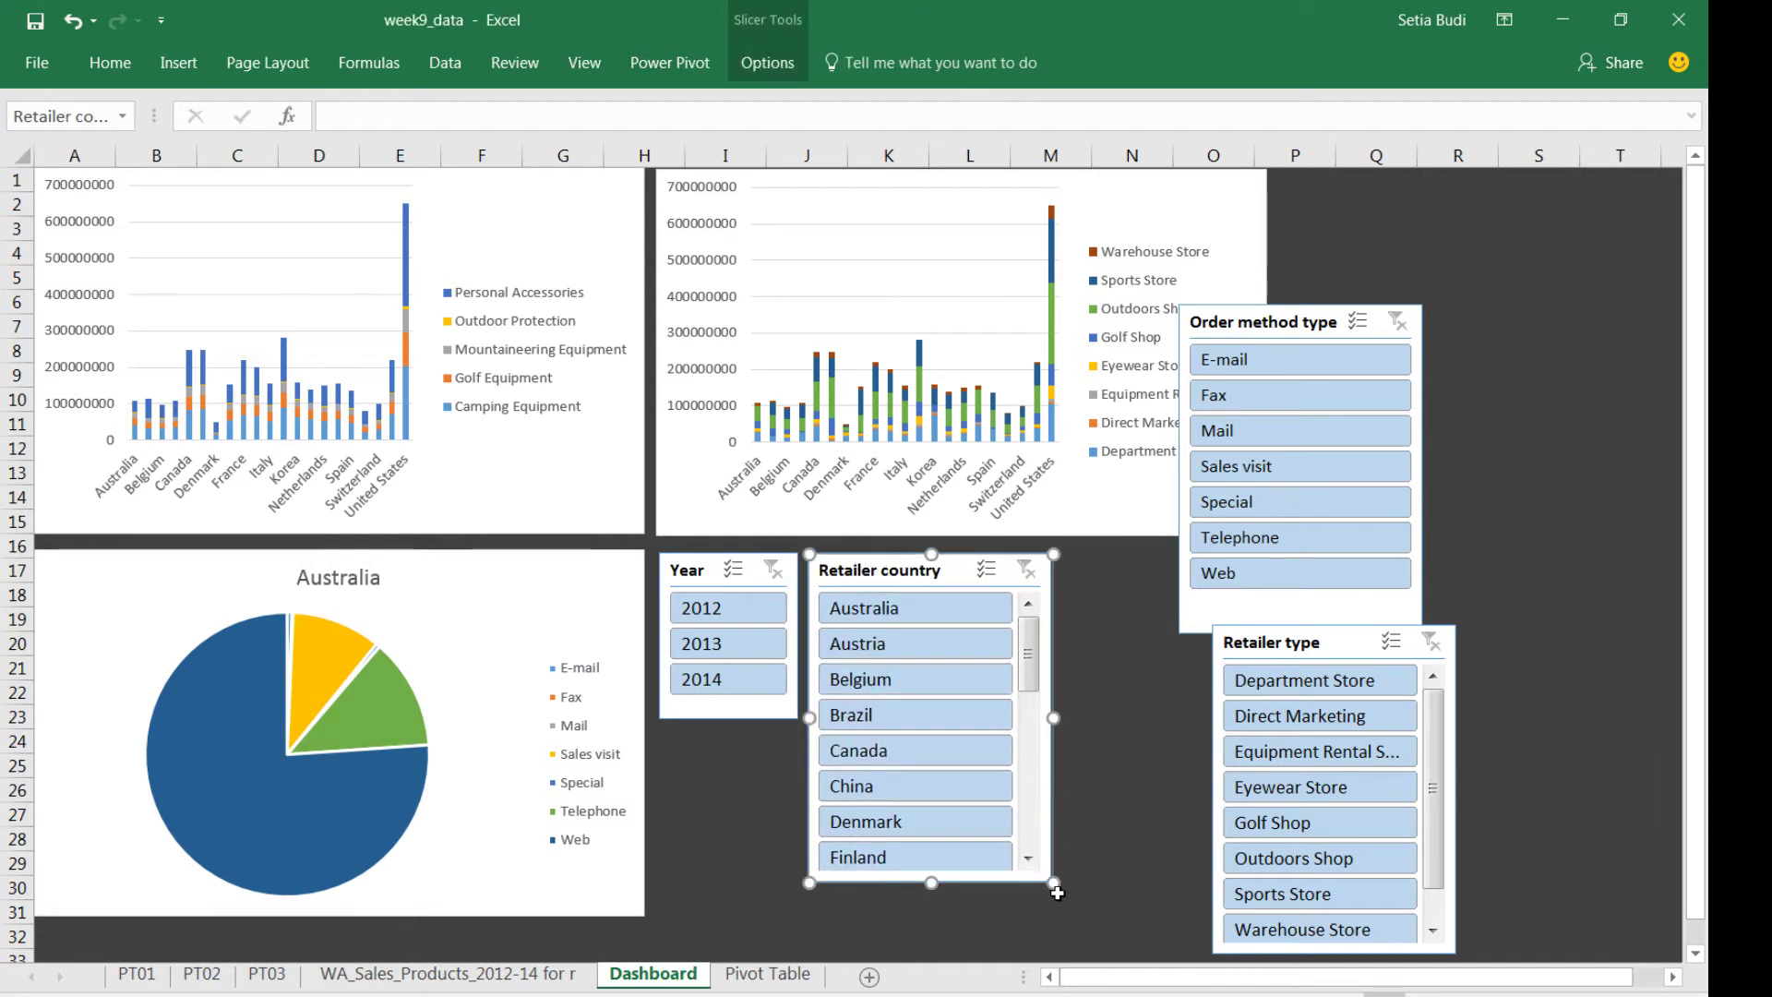
left_click_drag(1052, 879, 963, 835)
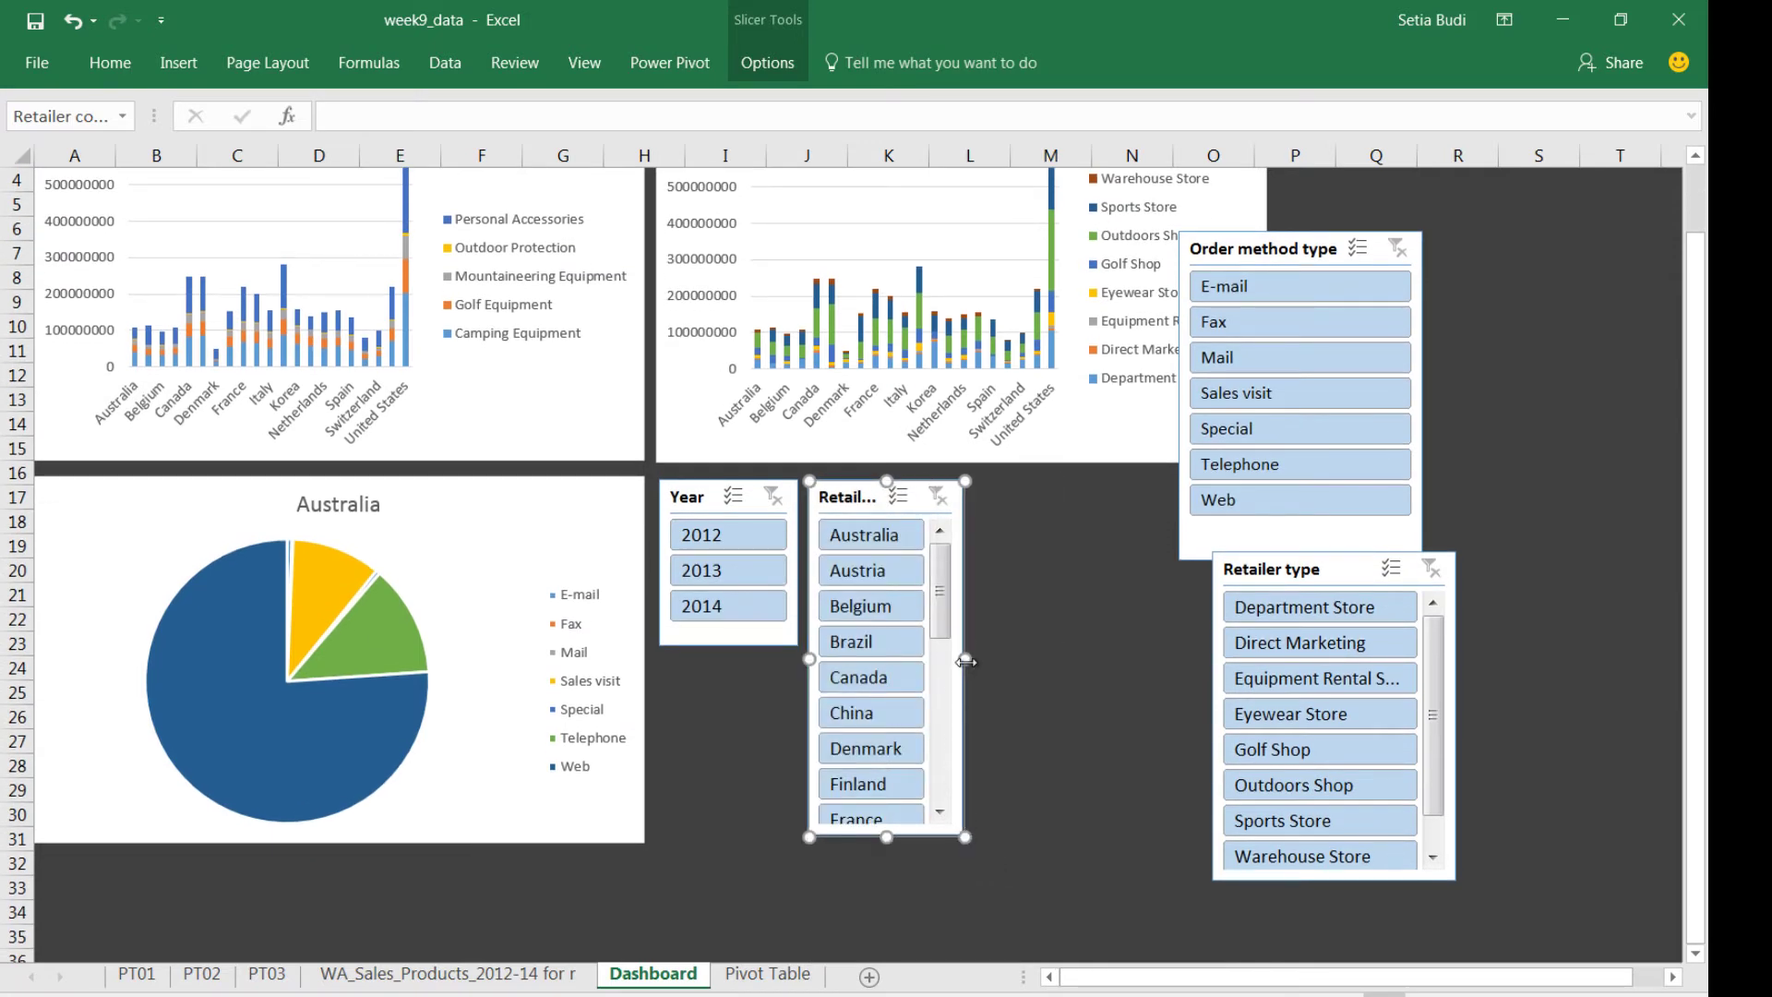
left_click_drag(966, 661, 1040, 657)
left_click(1108, 656)
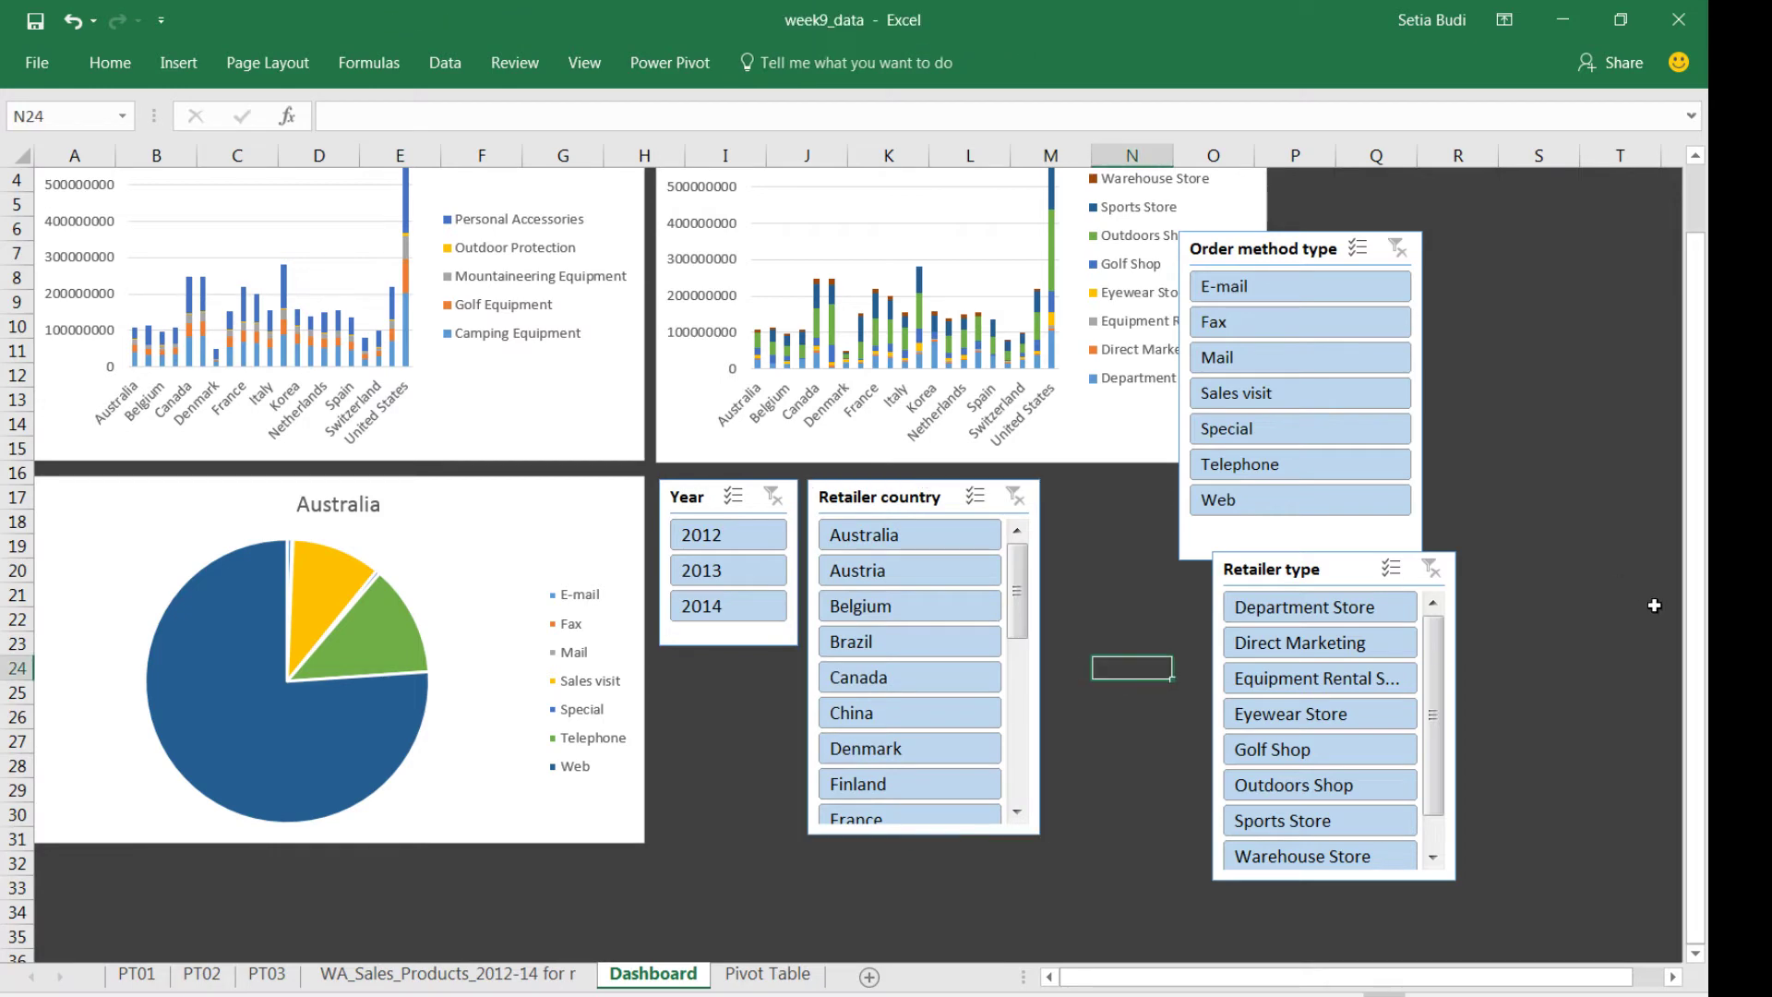
left_click_drag(1698, 521, 1701, 512)
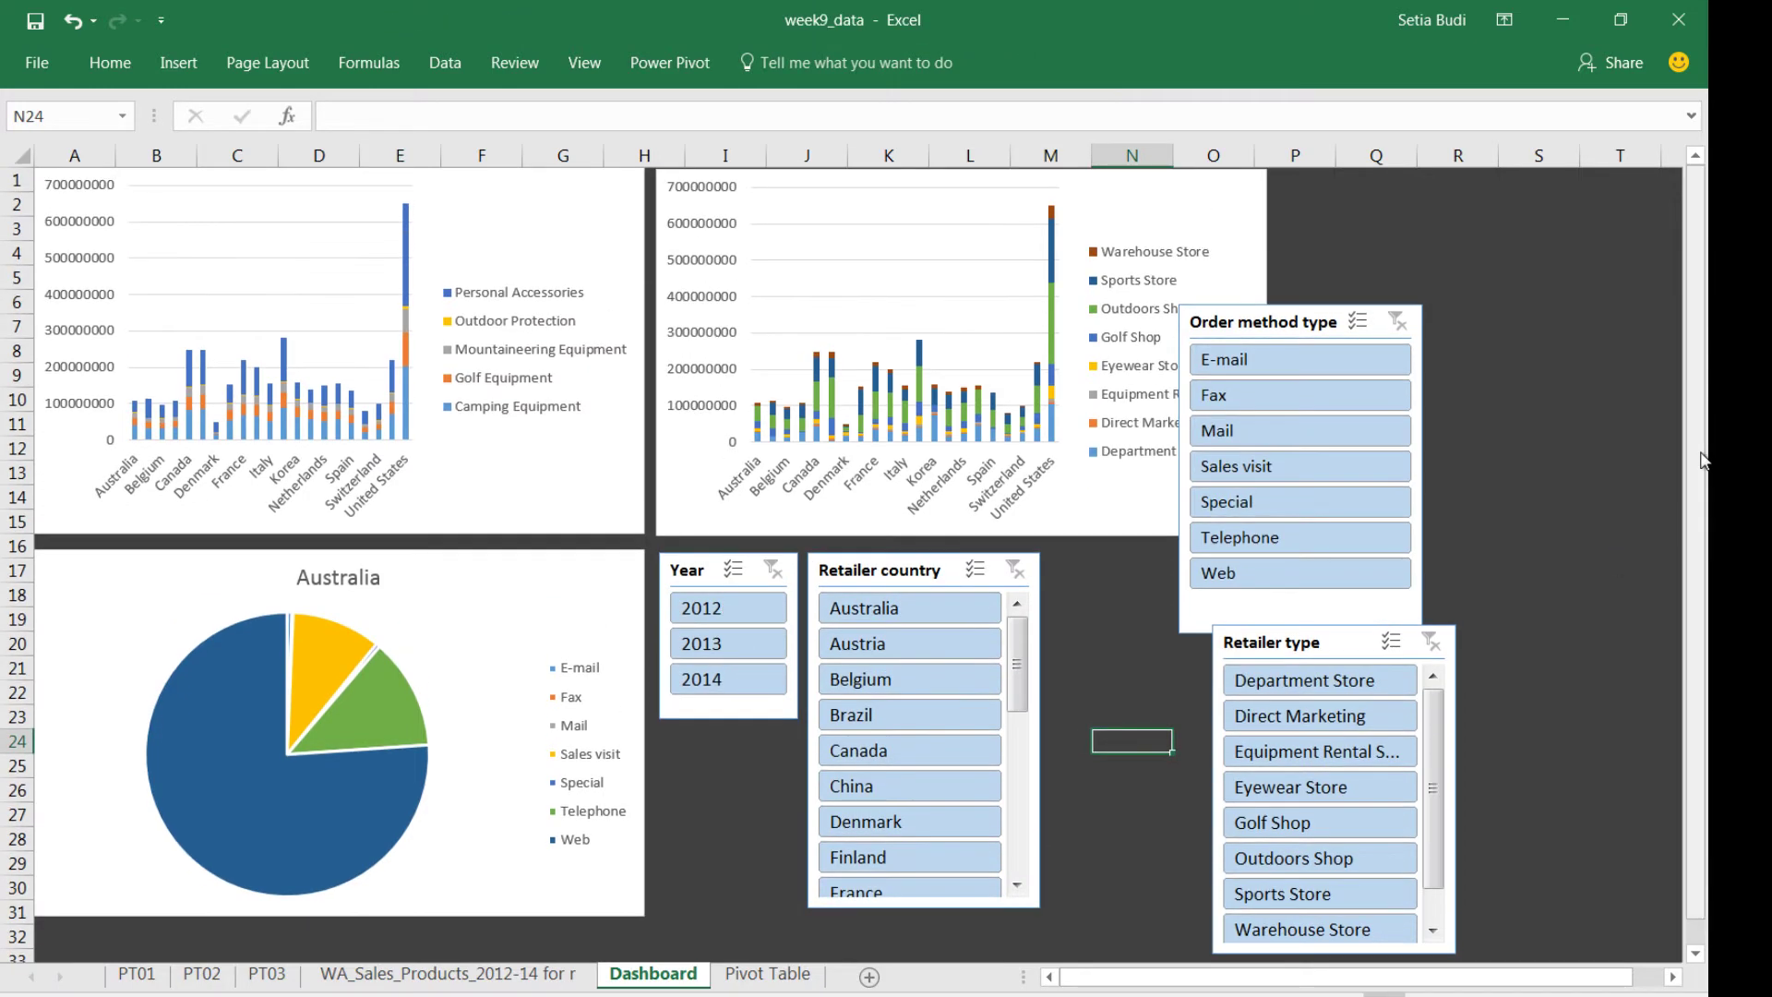
- Line up the Retailer type and Order method type slicers at the row's end, sized to their items
left_click(1304, 639)
left_click_drag(1304, 639, 1139, 565)
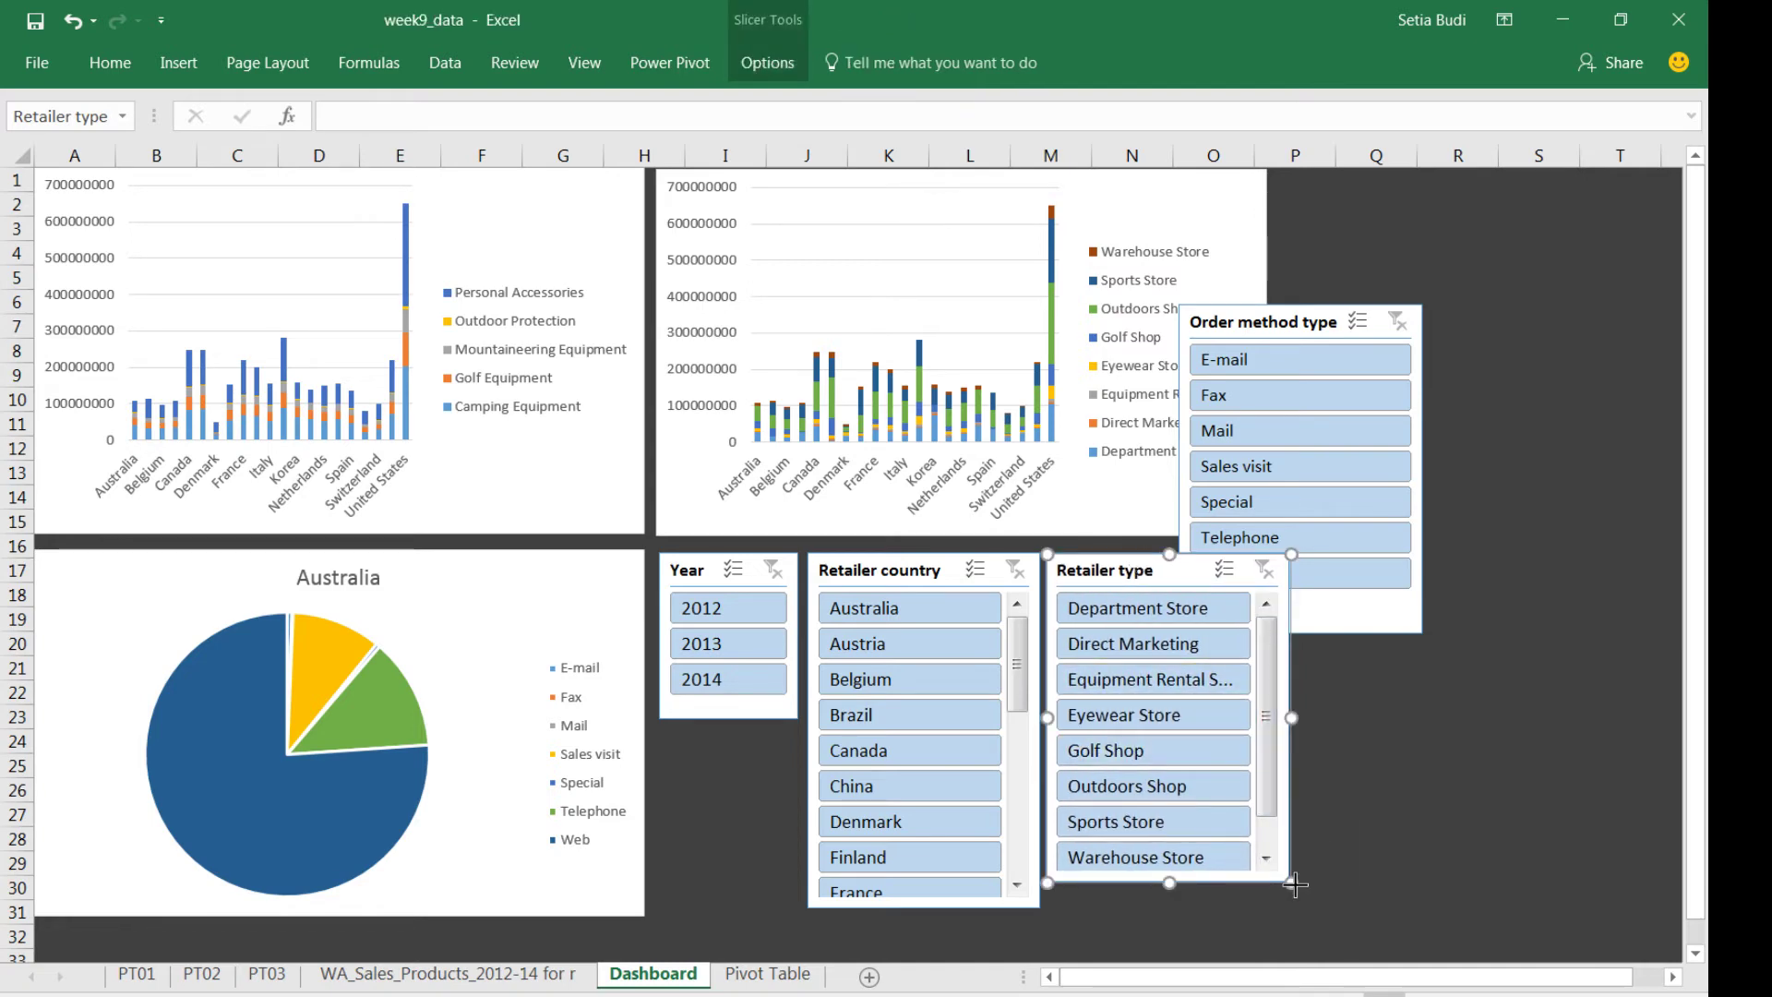
mouse_move(1295, 884)
left_mouse_down()
mouse_move(1296, 939)
mouse_move(1286, 913)
left_mouse_up()
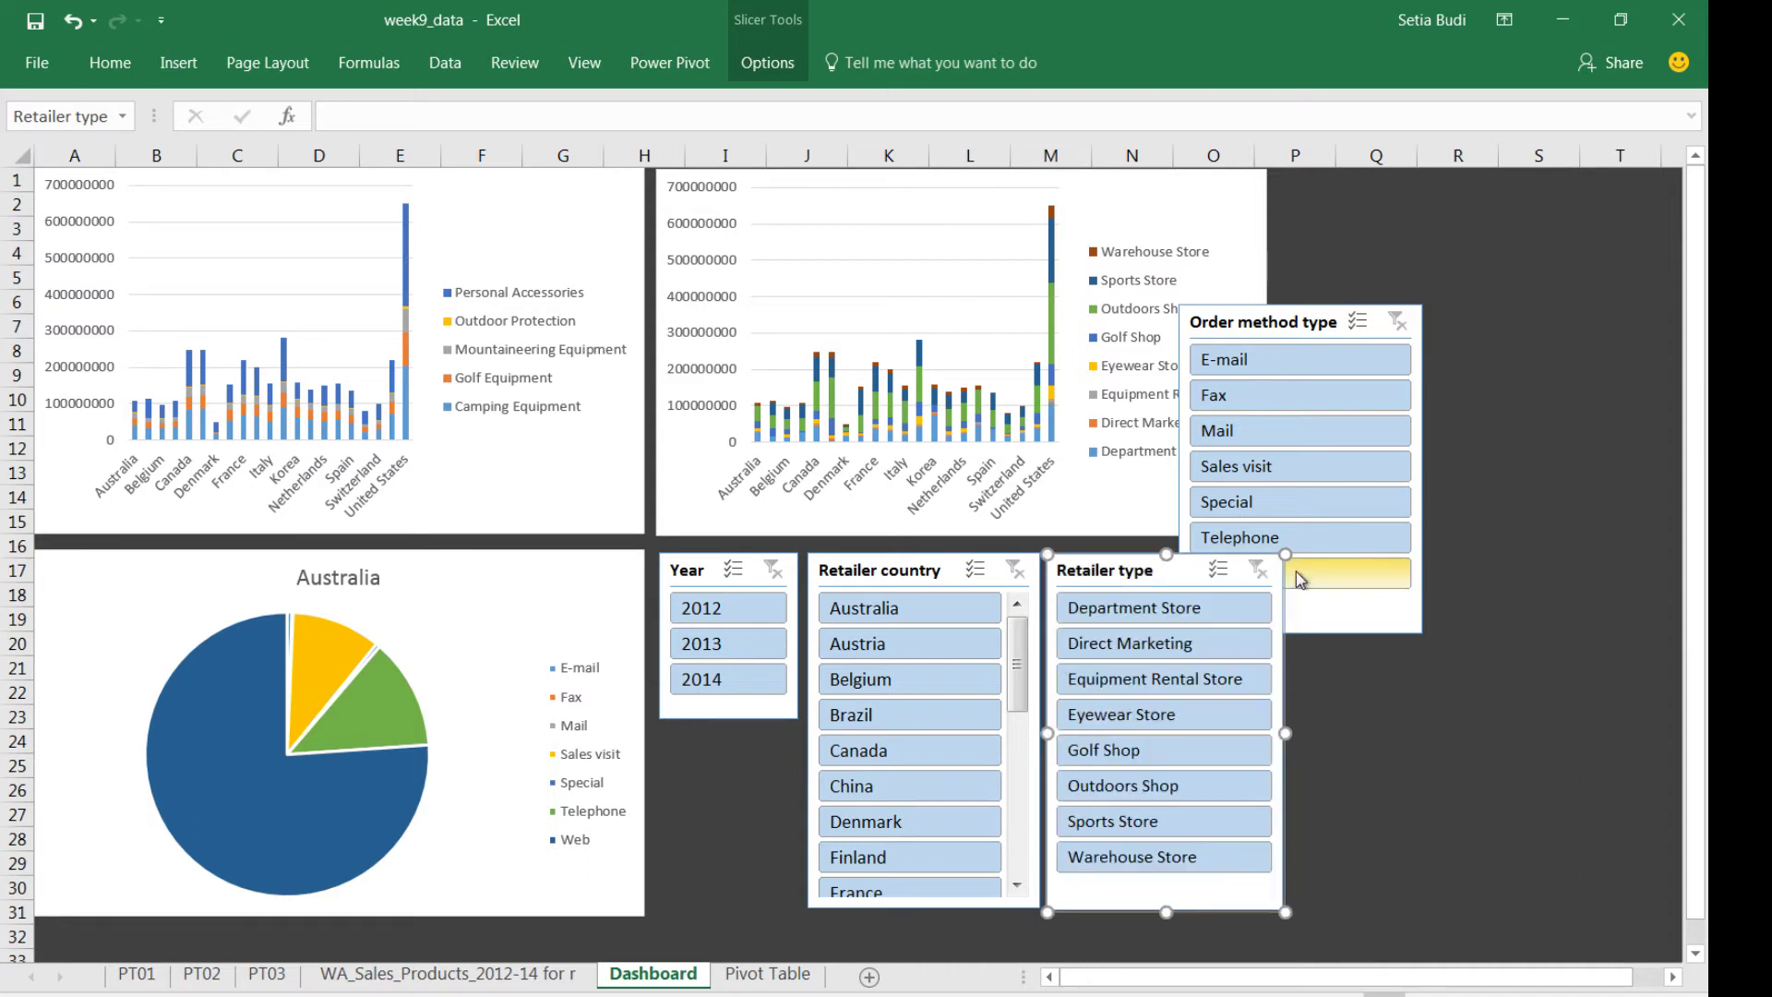
left_click_drag(1237, 337, 1355, 582)
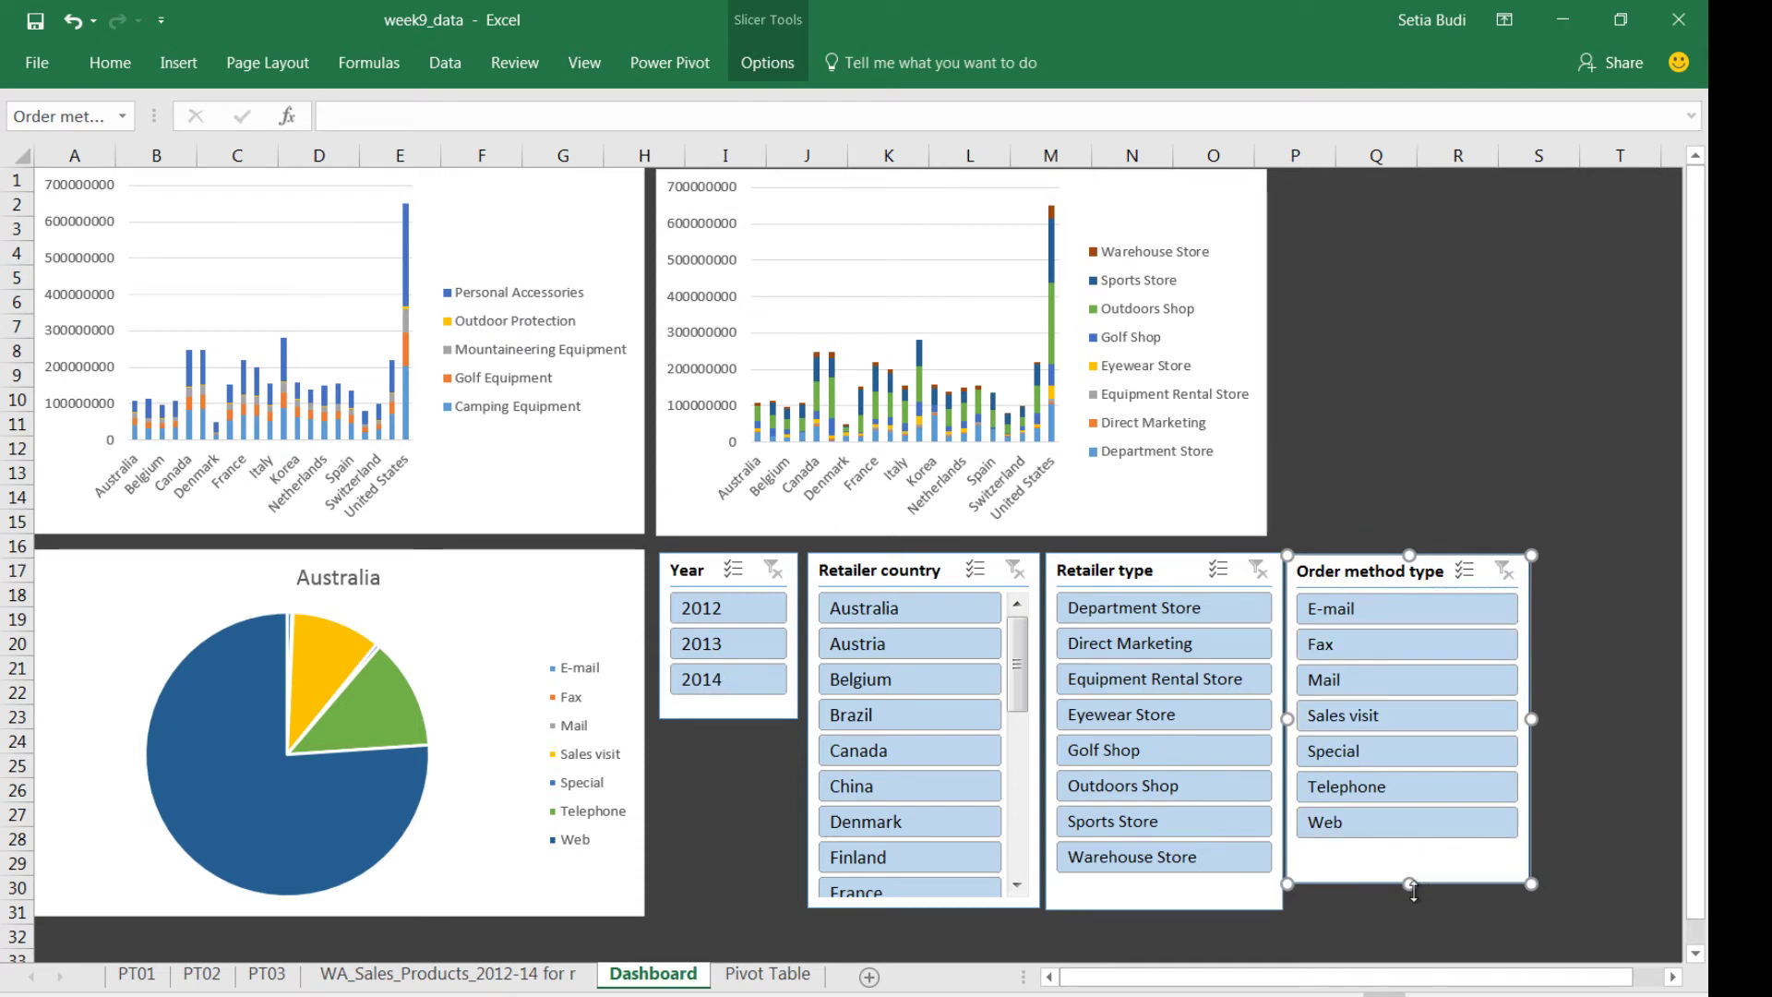
left_click_drag(1409, 884, 1400, 849)
left_click(1584, 841)
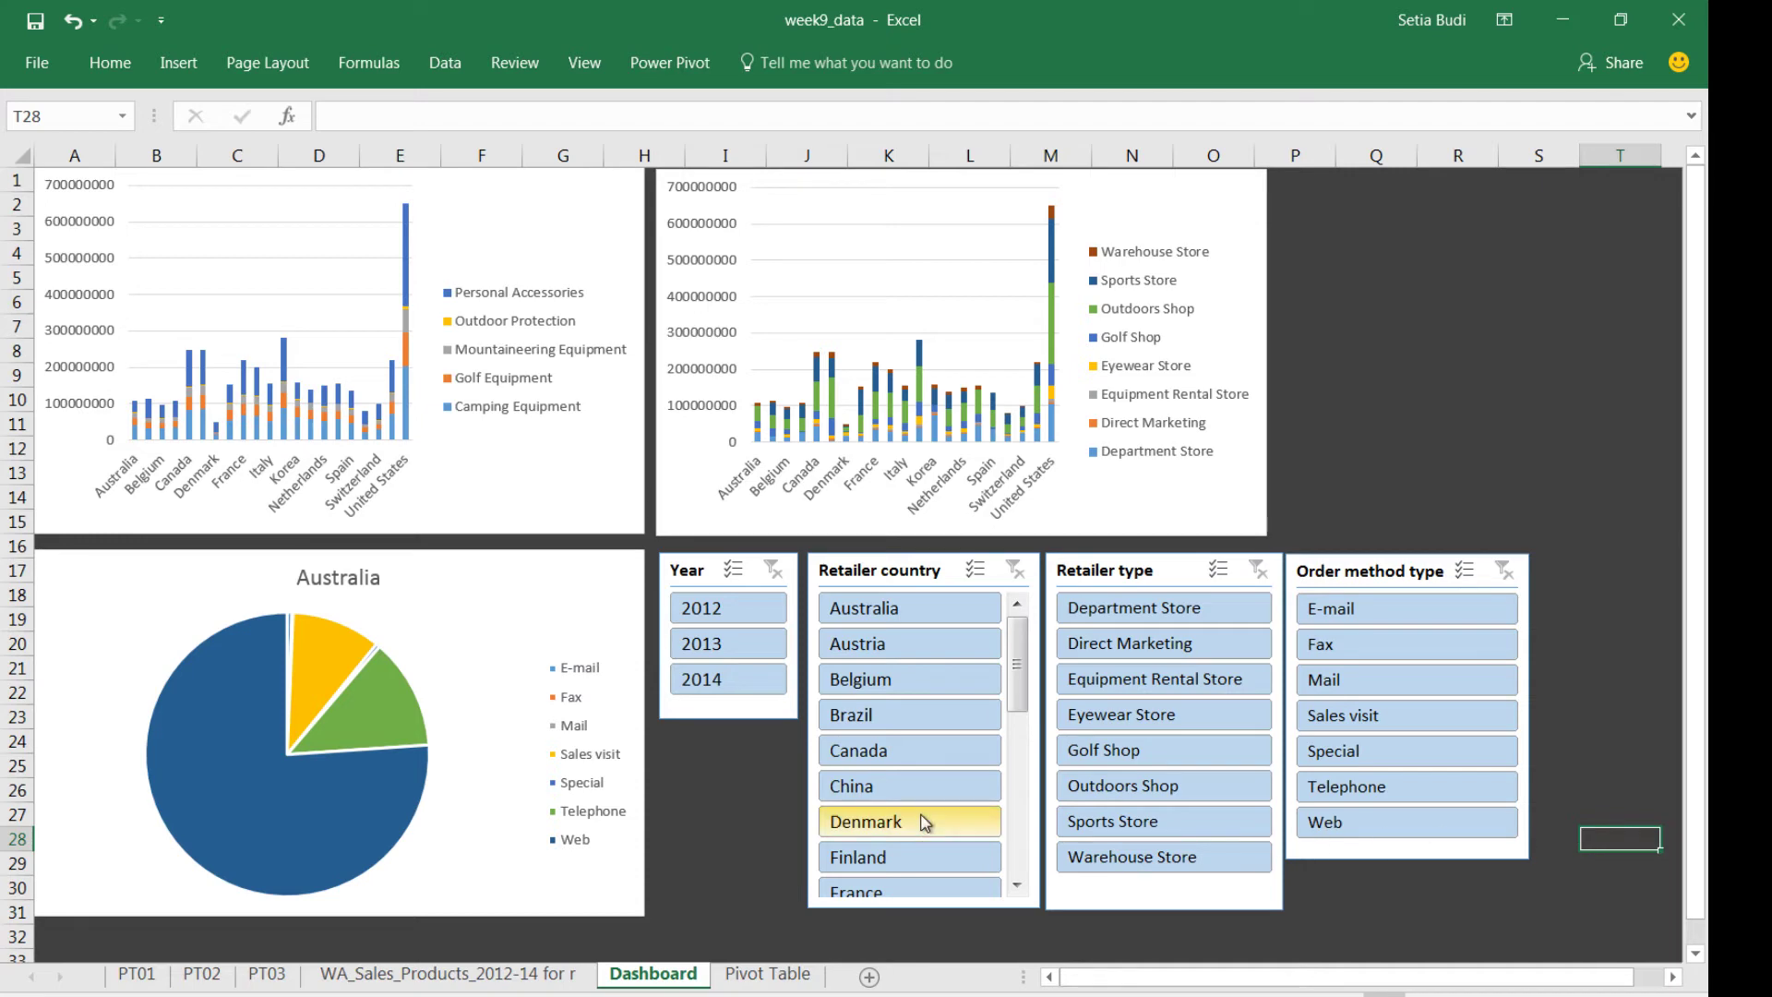
- Filter the dashboard by year 2013, then 2014, settling on 2012, and by country Belgium
left_click(734, 640)
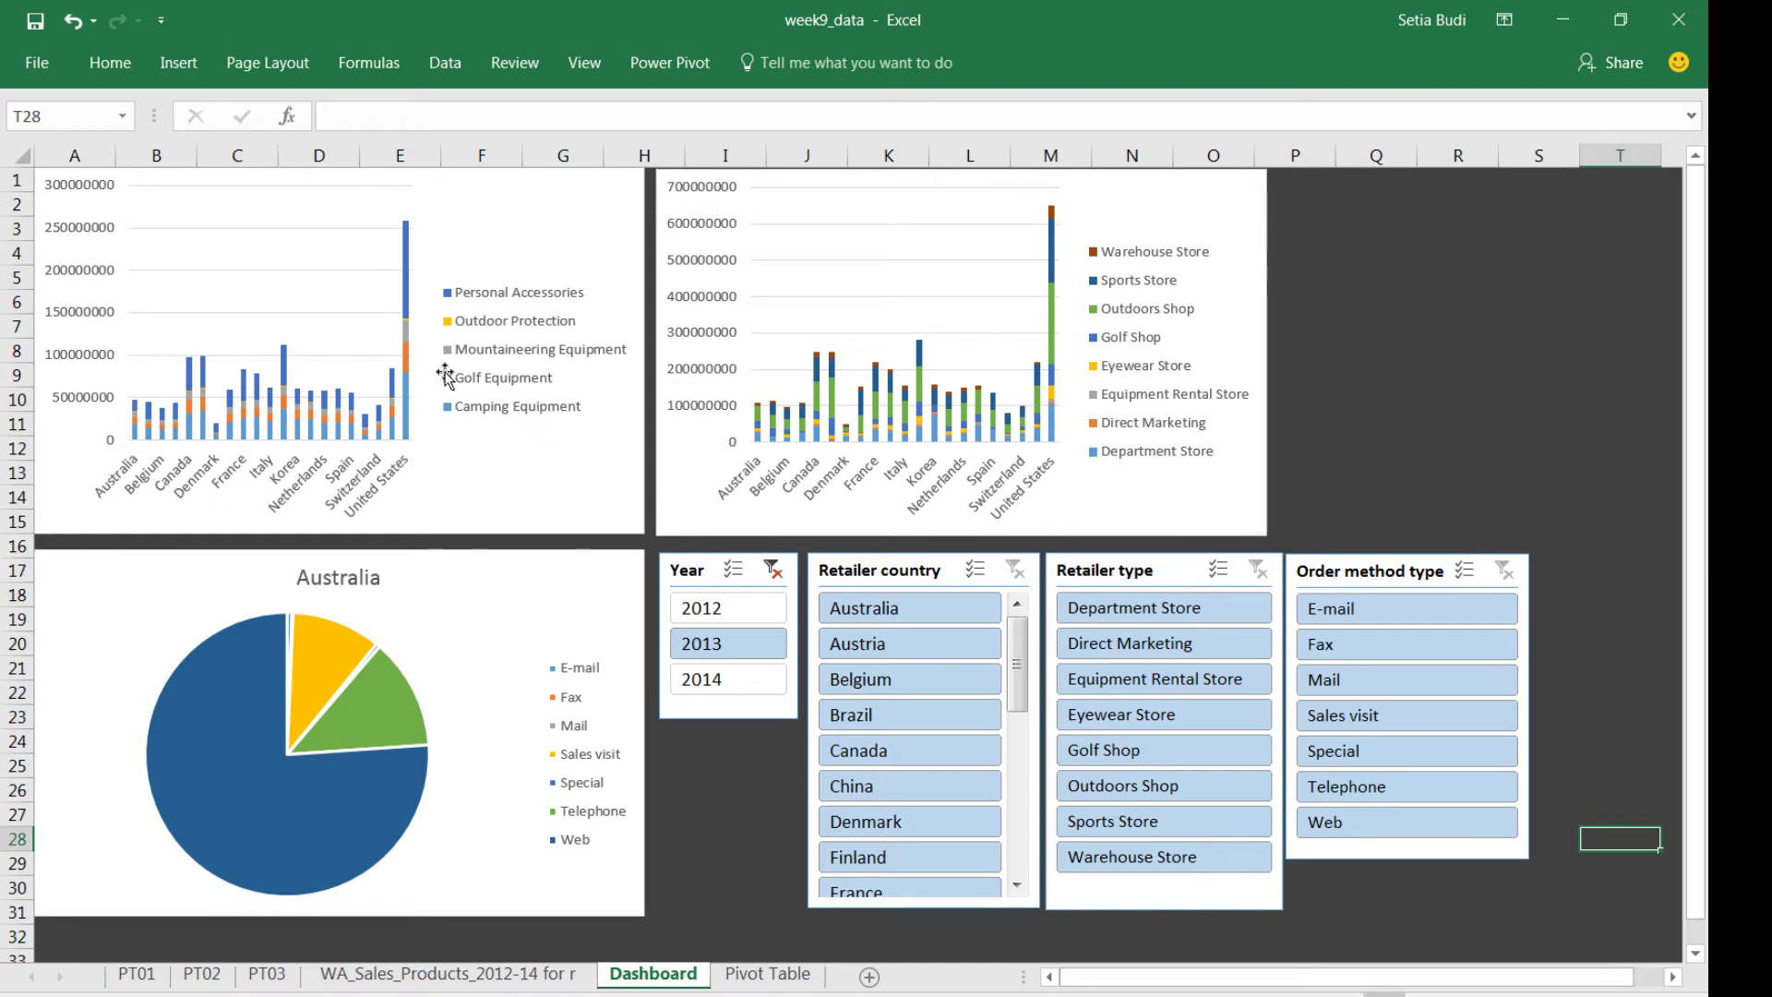
left_click(727, 692)
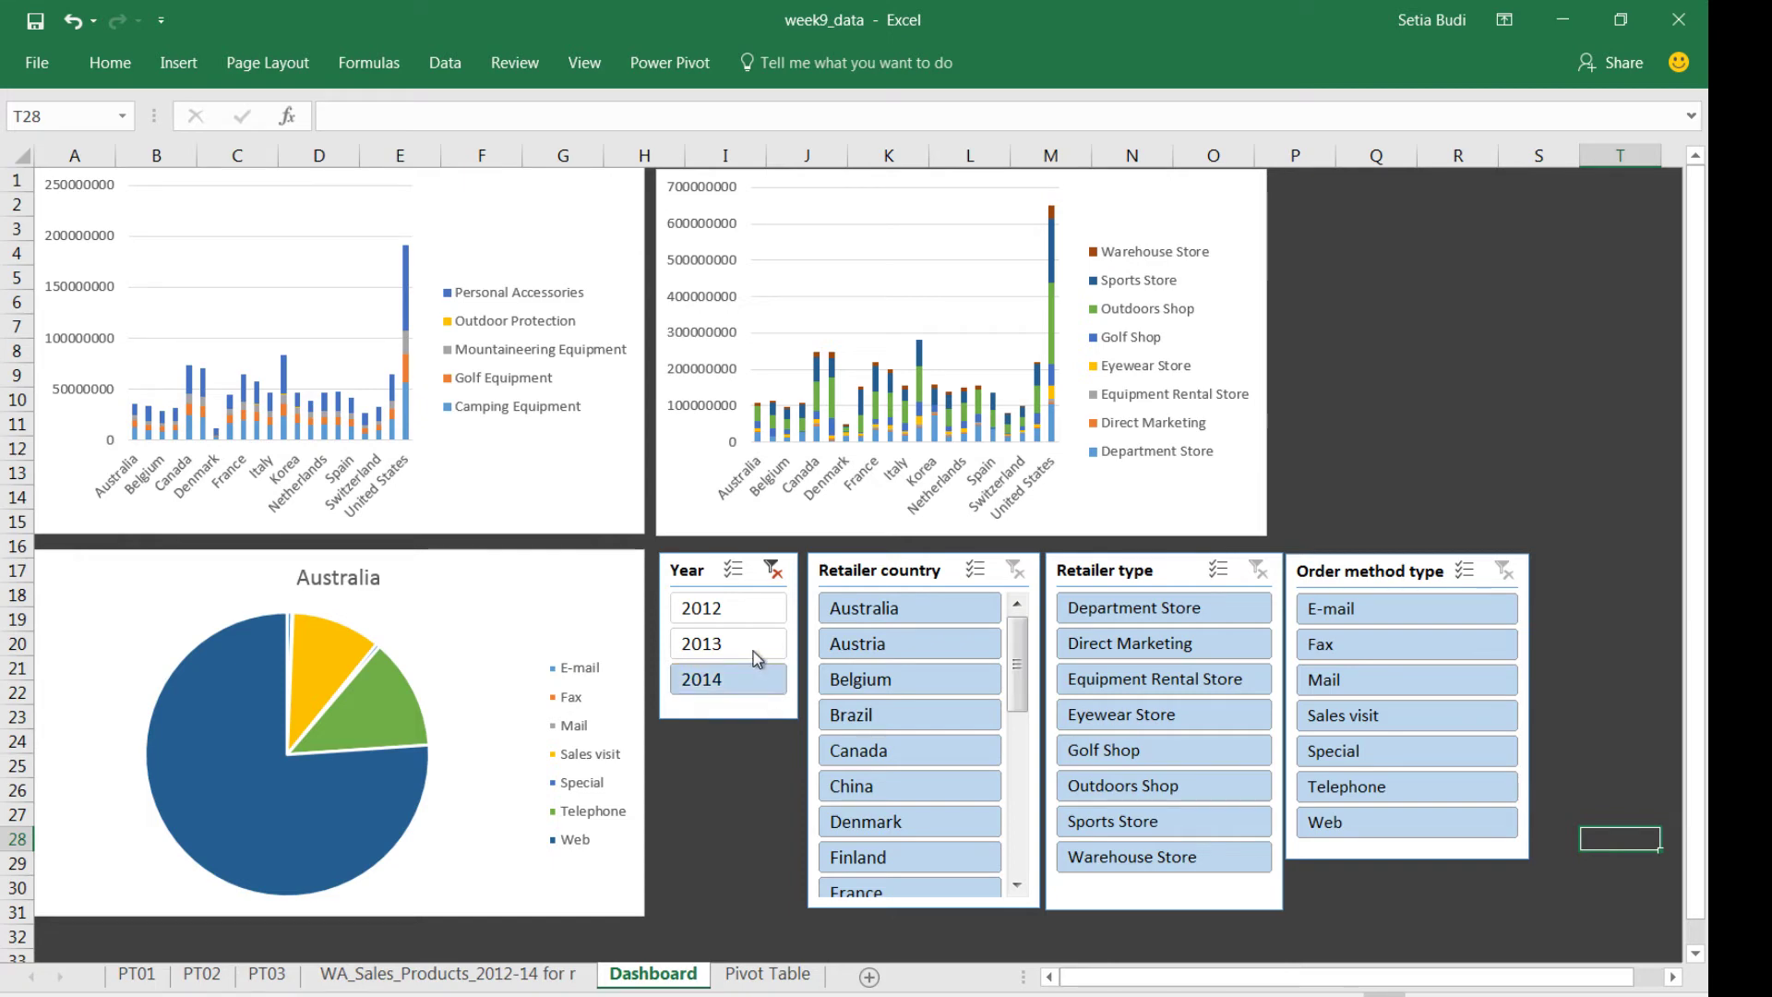
left_click(733, 610)
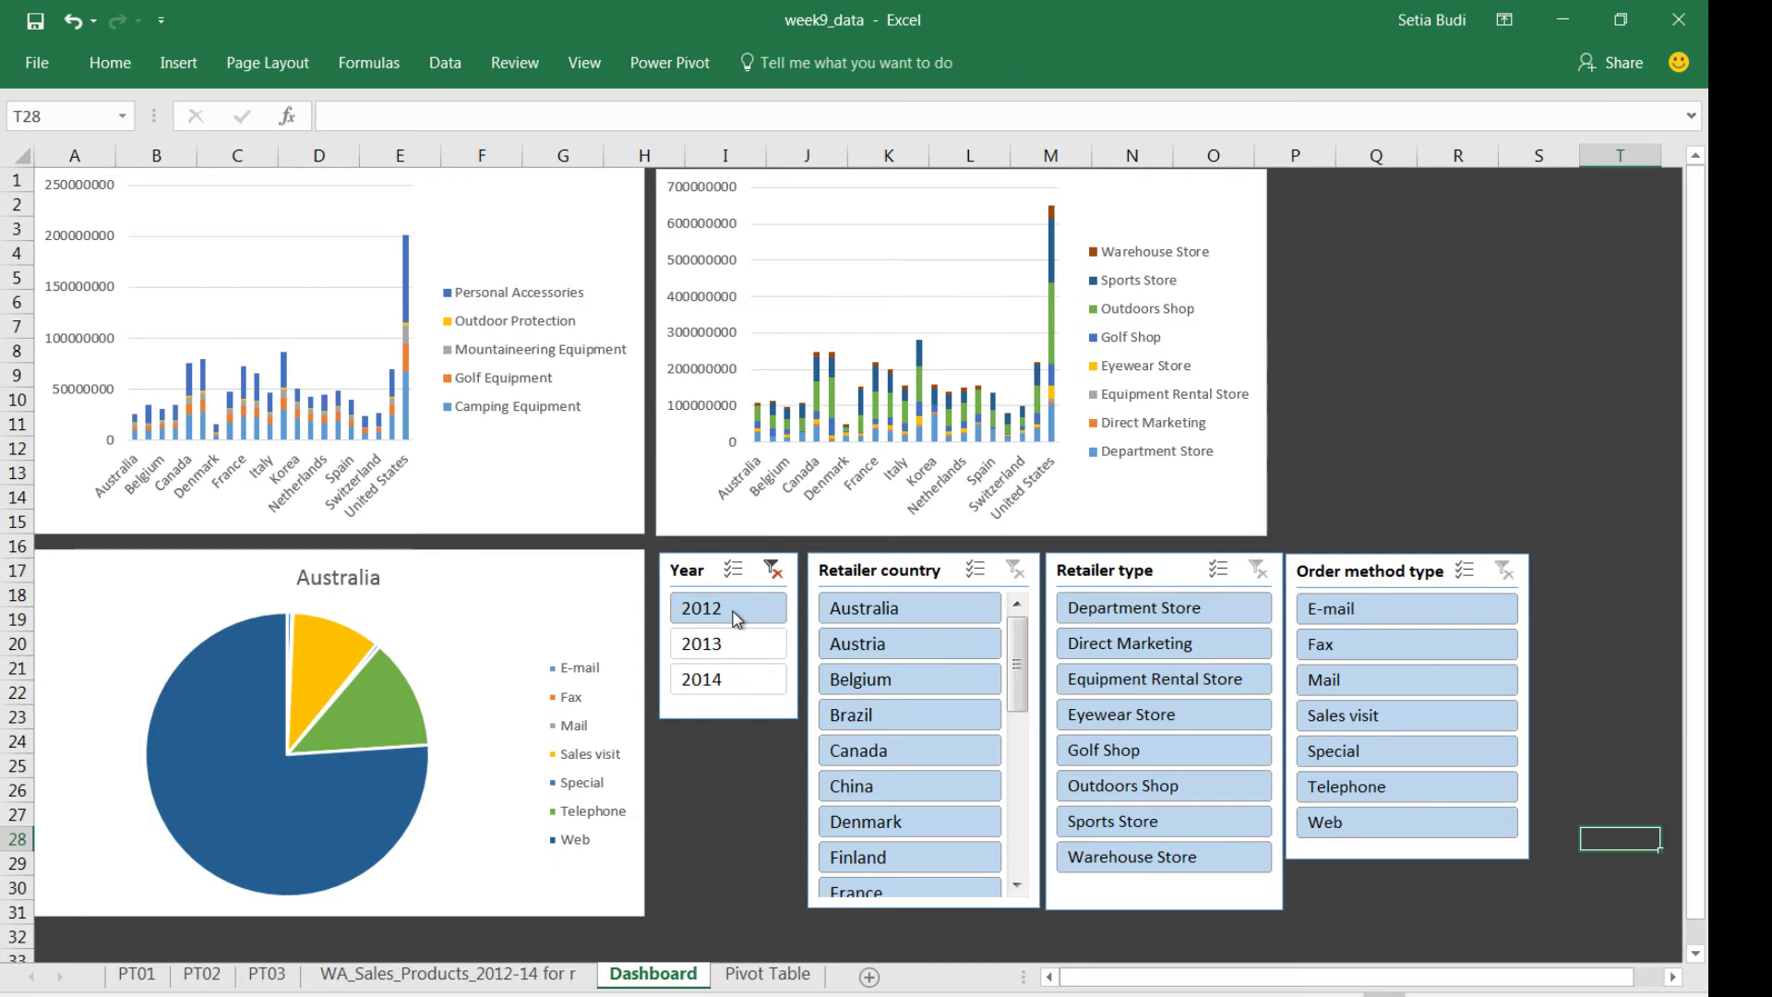
left_click(881, 677)
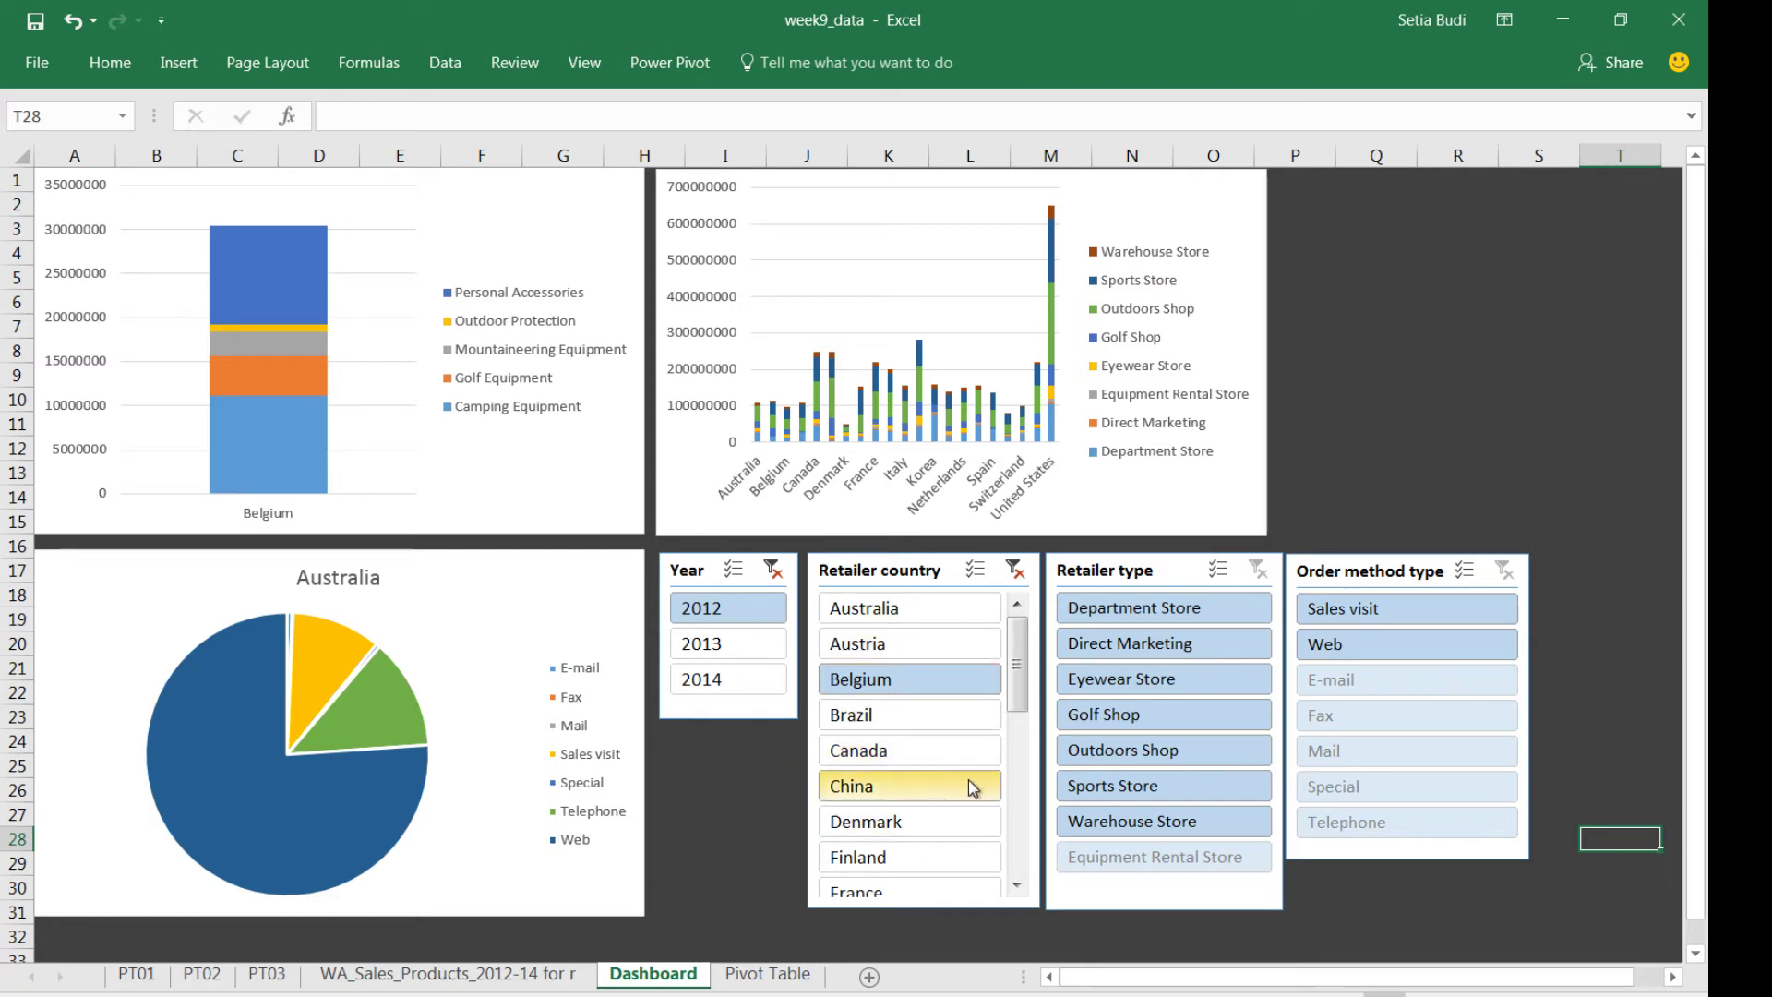
- Turn on multi-select to add China to the countries and 2013 to the years
left_click(978, 570)
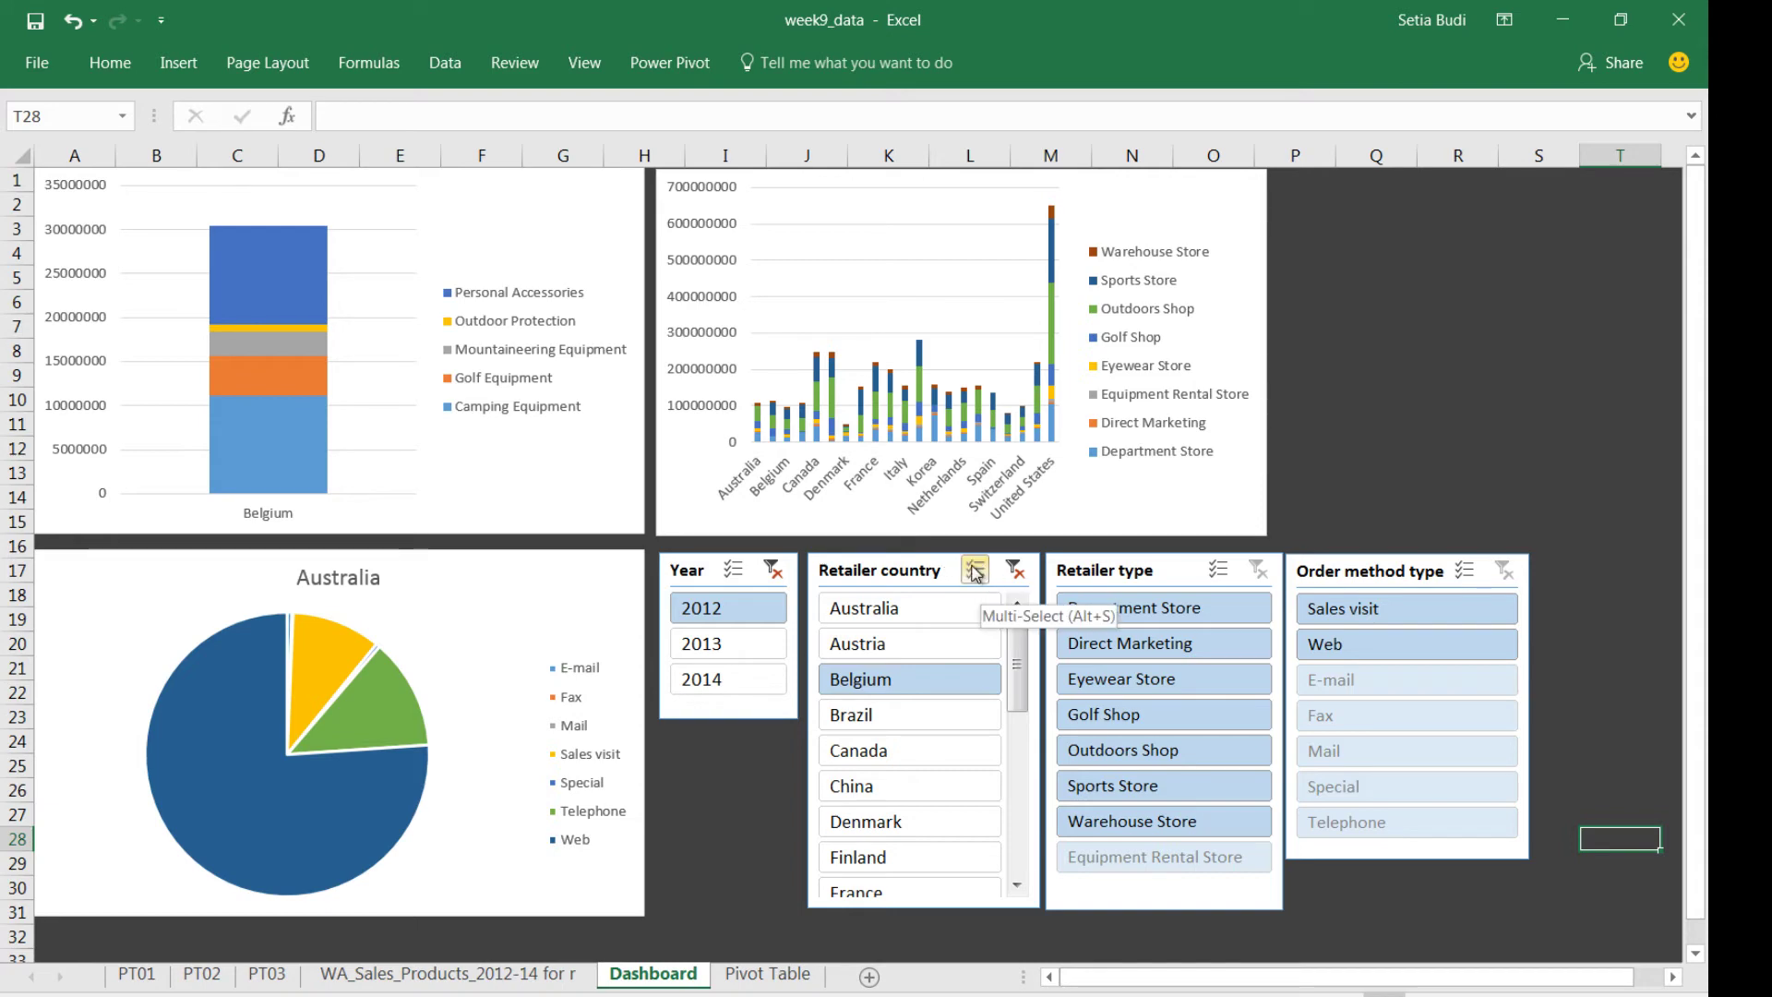
left_click(872, 785)
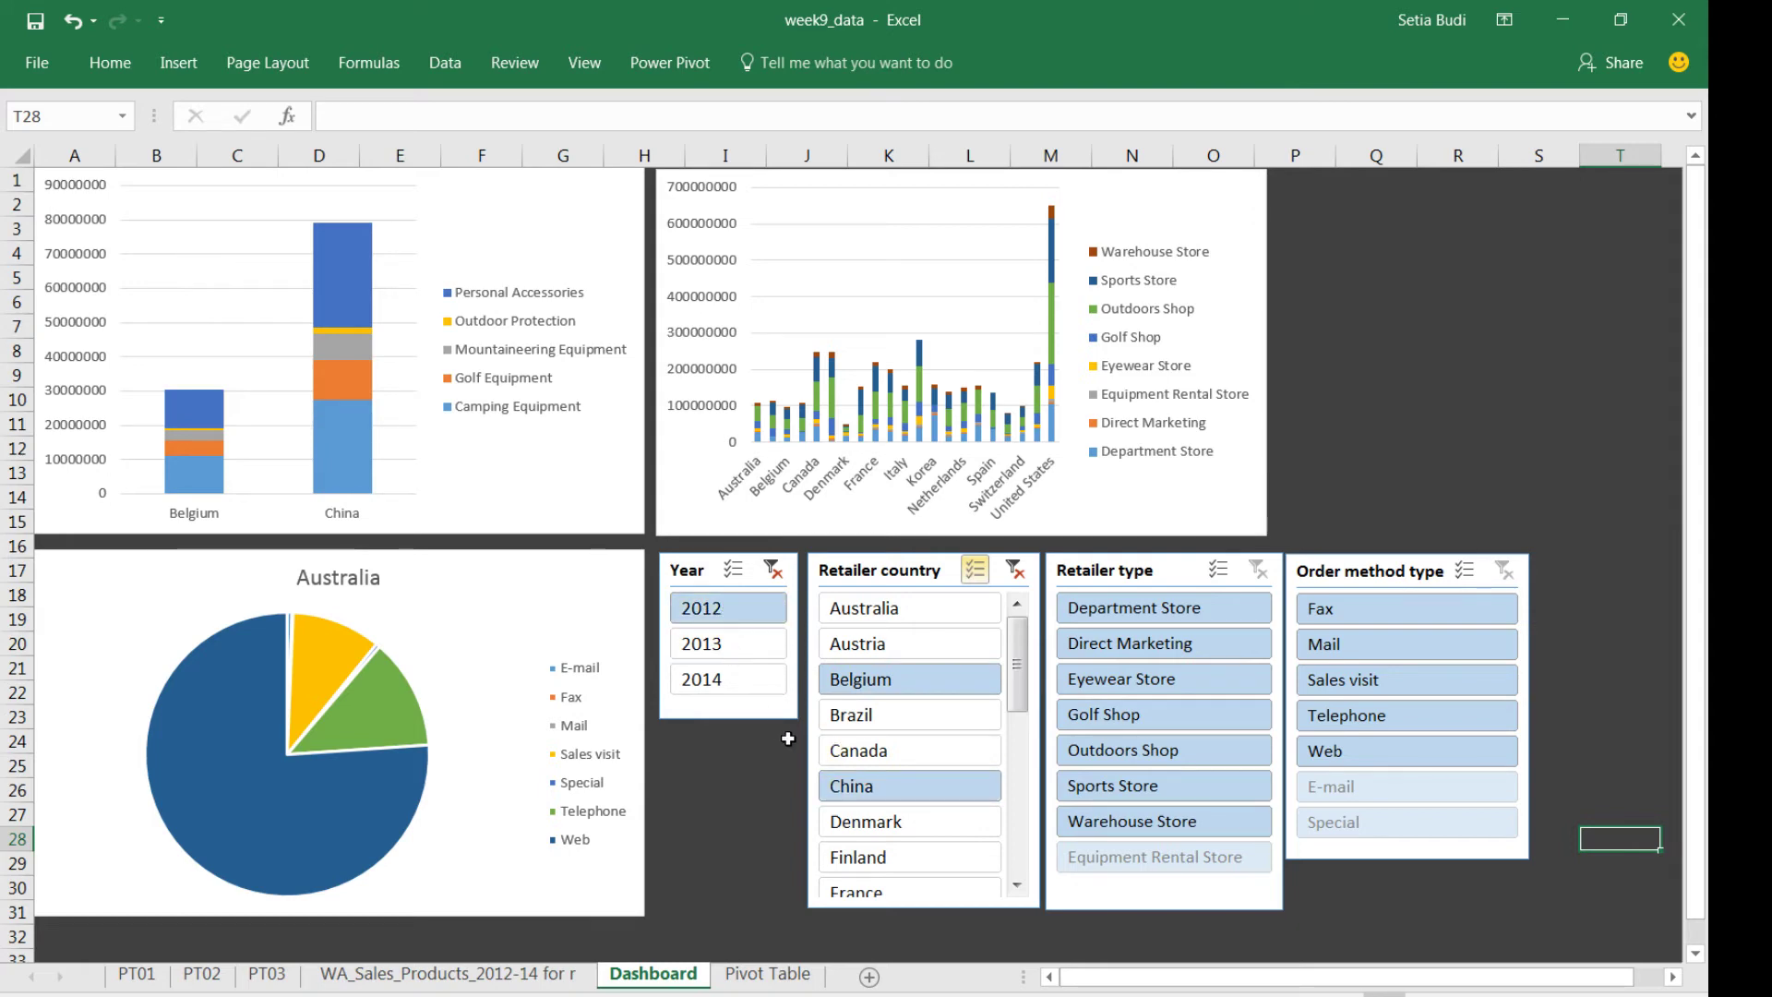
left_click(734, 573)
left_click(718, 646)
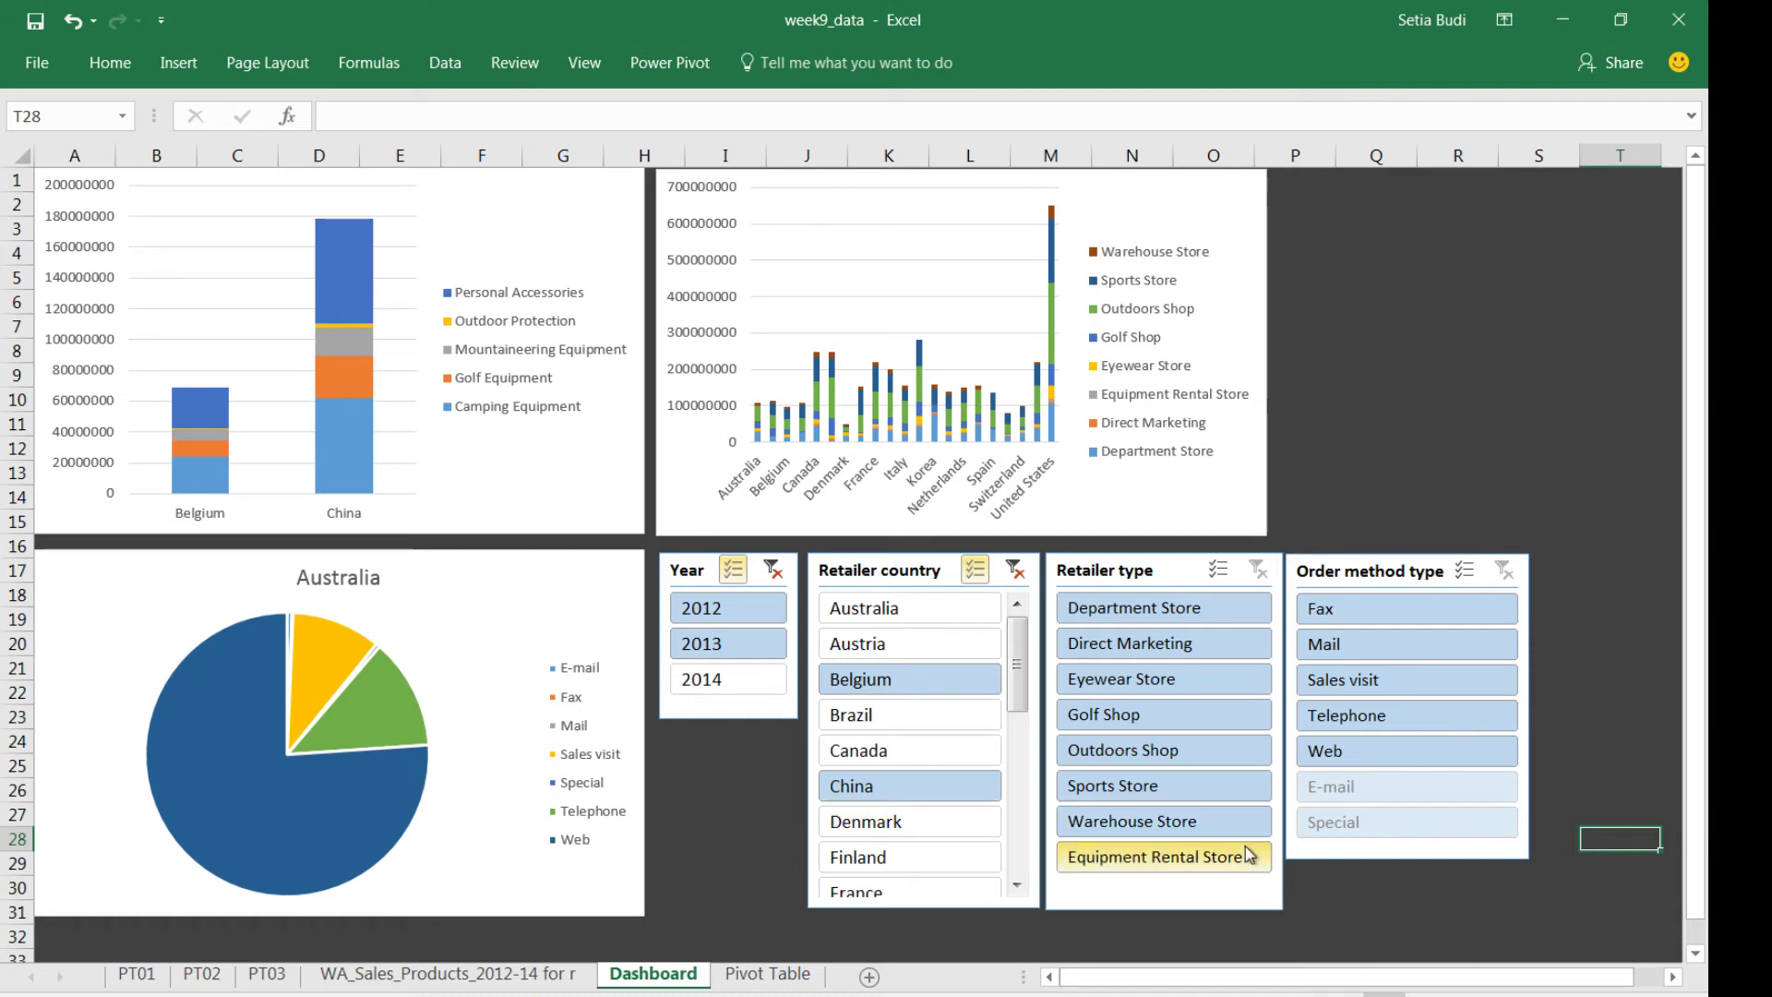
- Filter retailer types to Eyewear Store, Sports Store, Golf Shop and Outdoors Shop, and add Brazil
left_click(1130, 713)
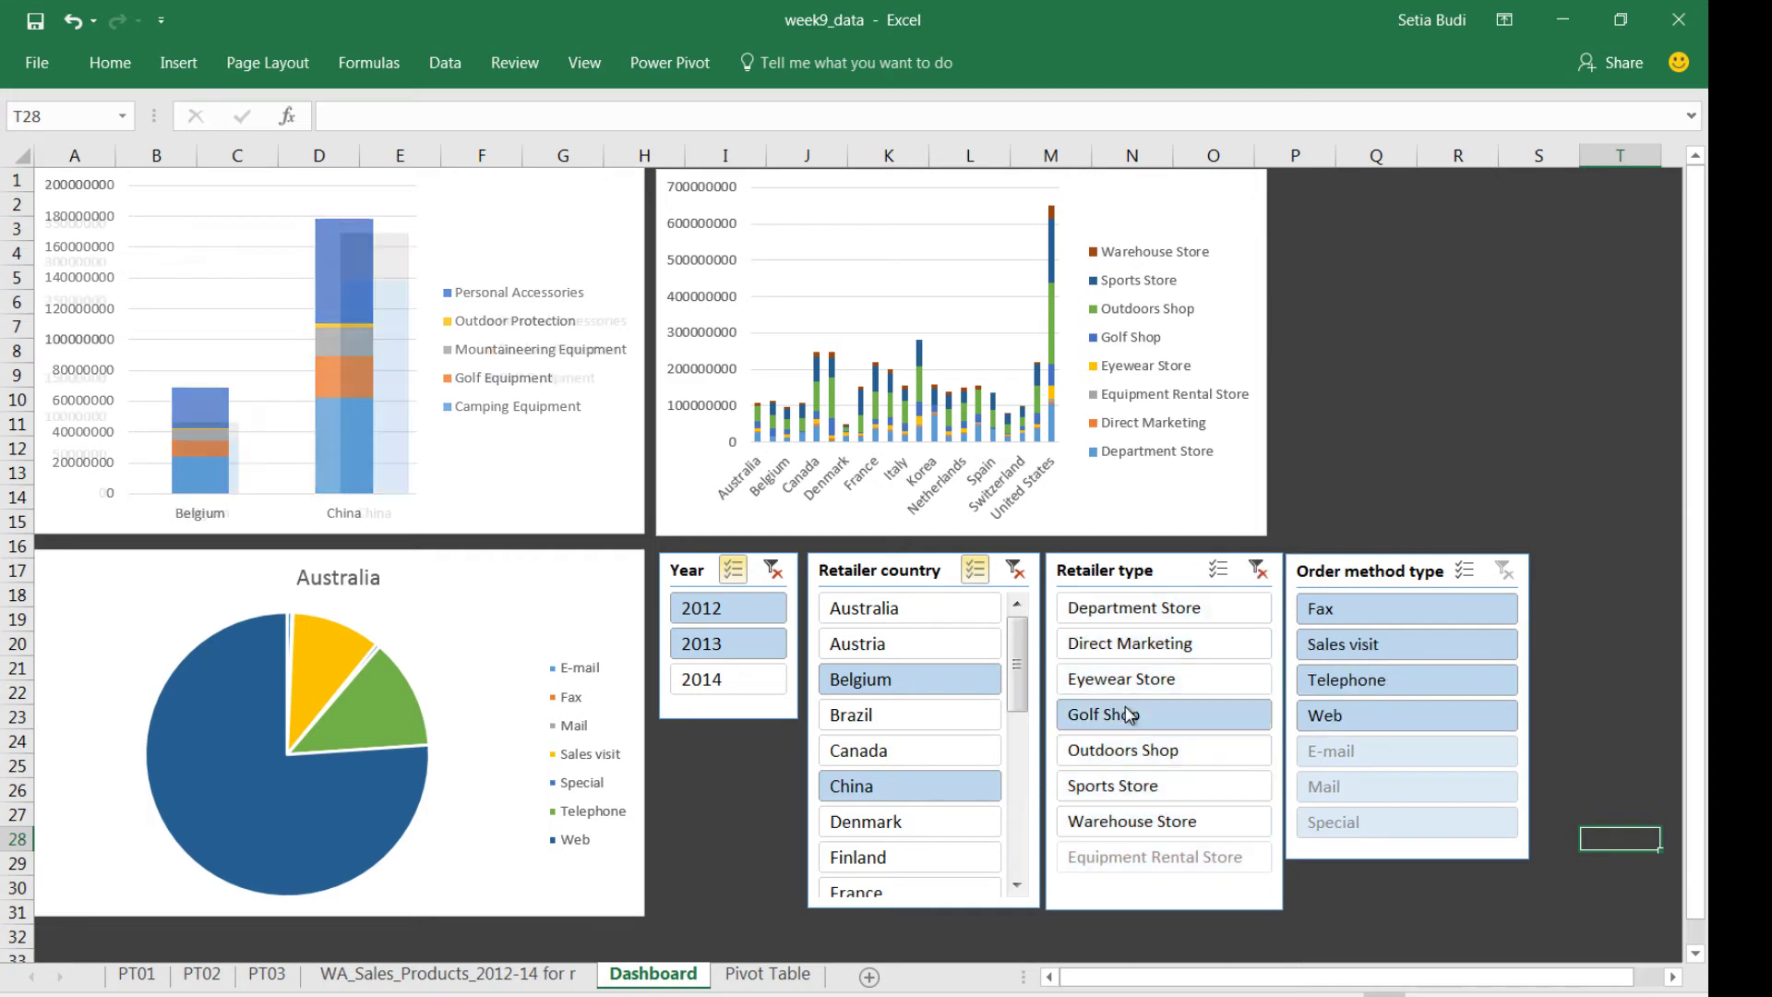
left_click(1146, 681)
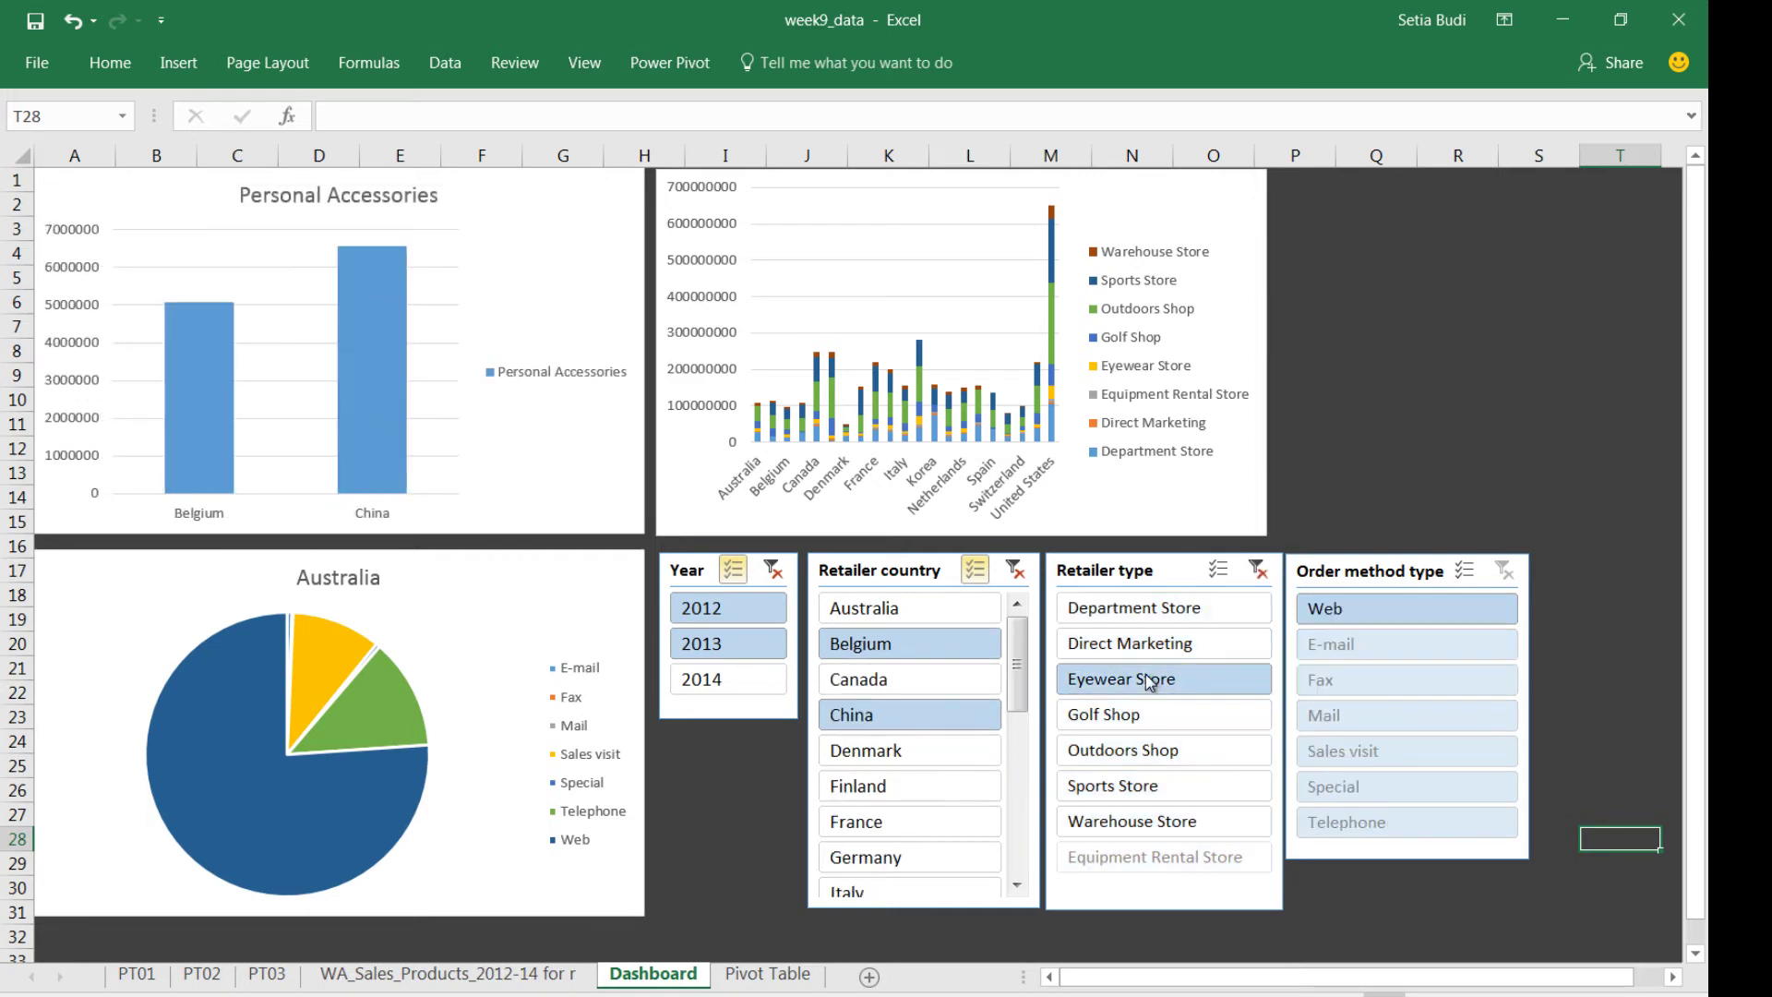
left_click(1144, 646)
left_click(1146, 783)
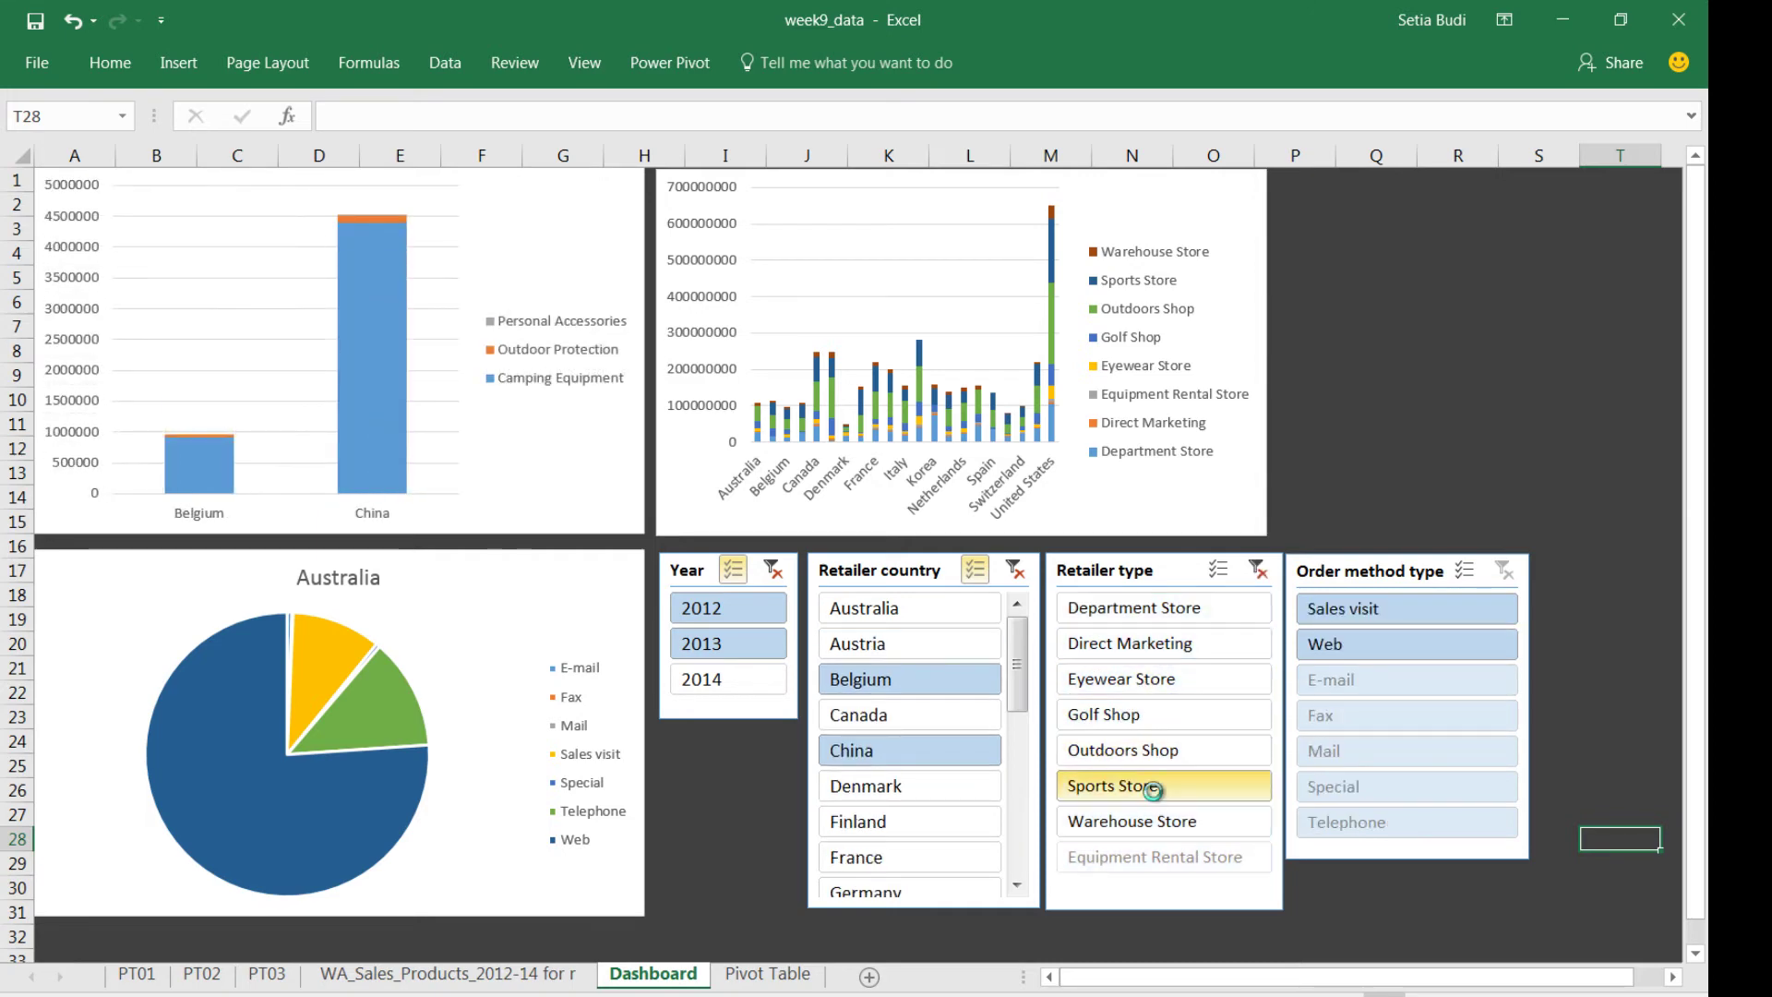
left_click(1143, 681)
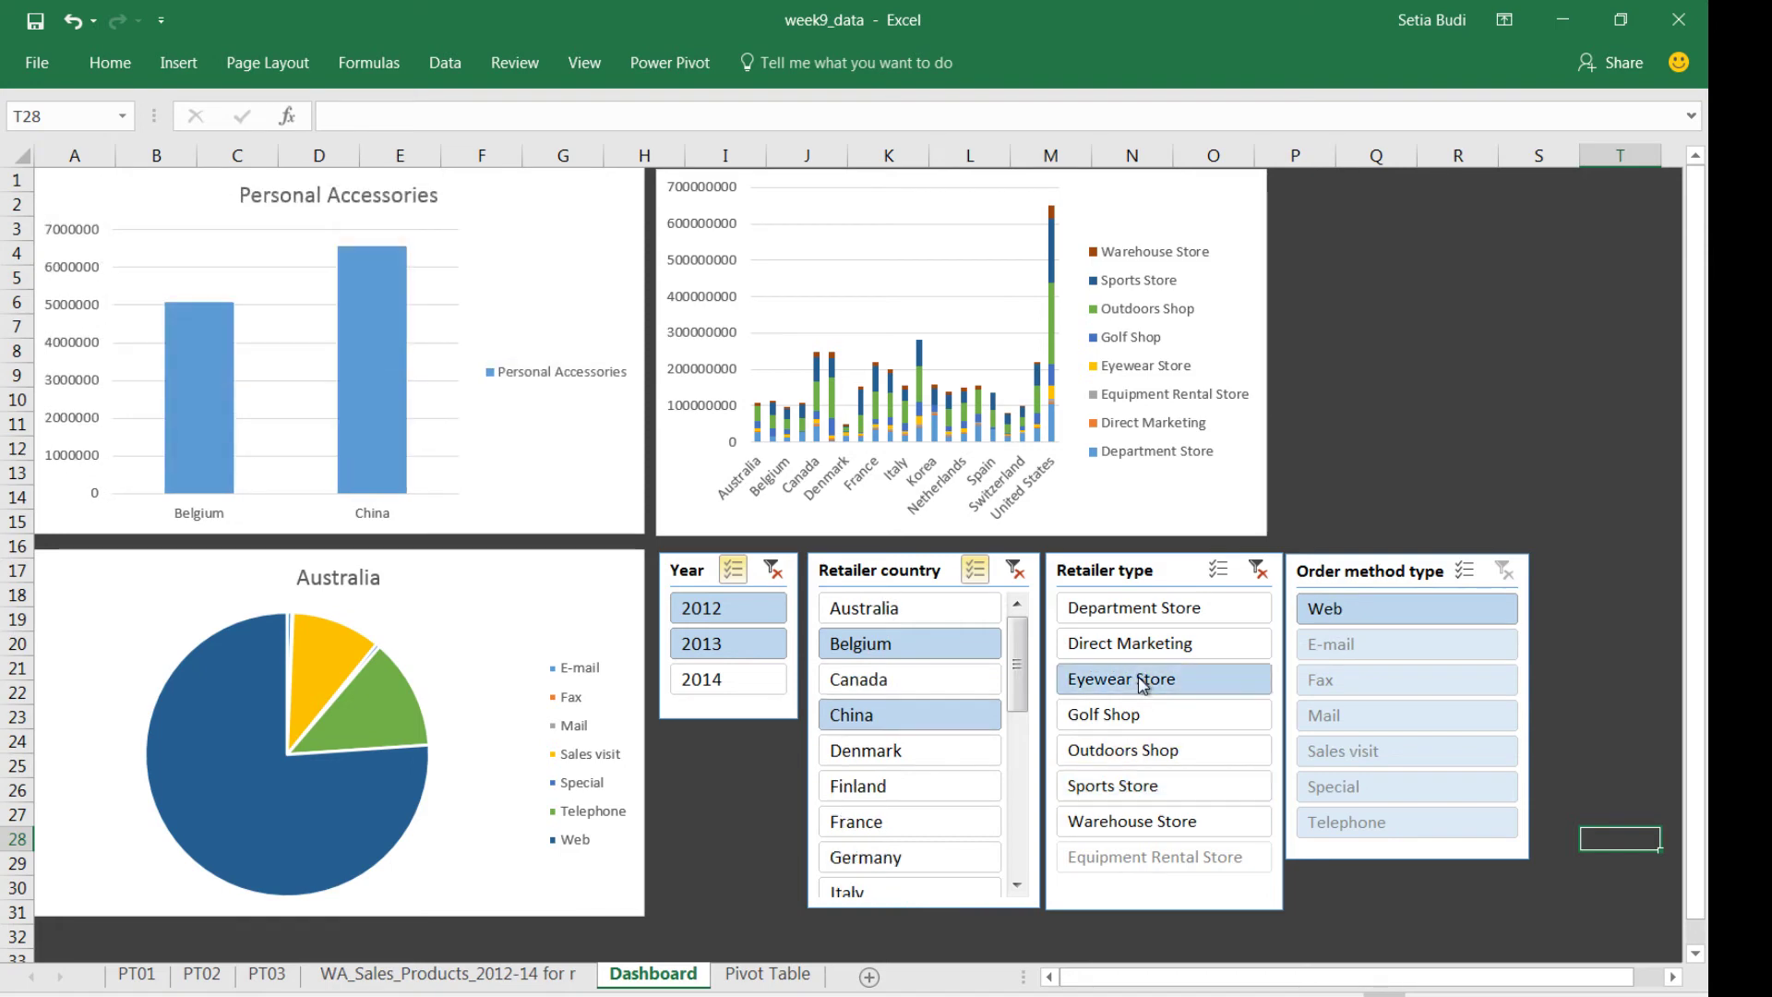
left_click(1220, 572)
left_click(1156, 789)
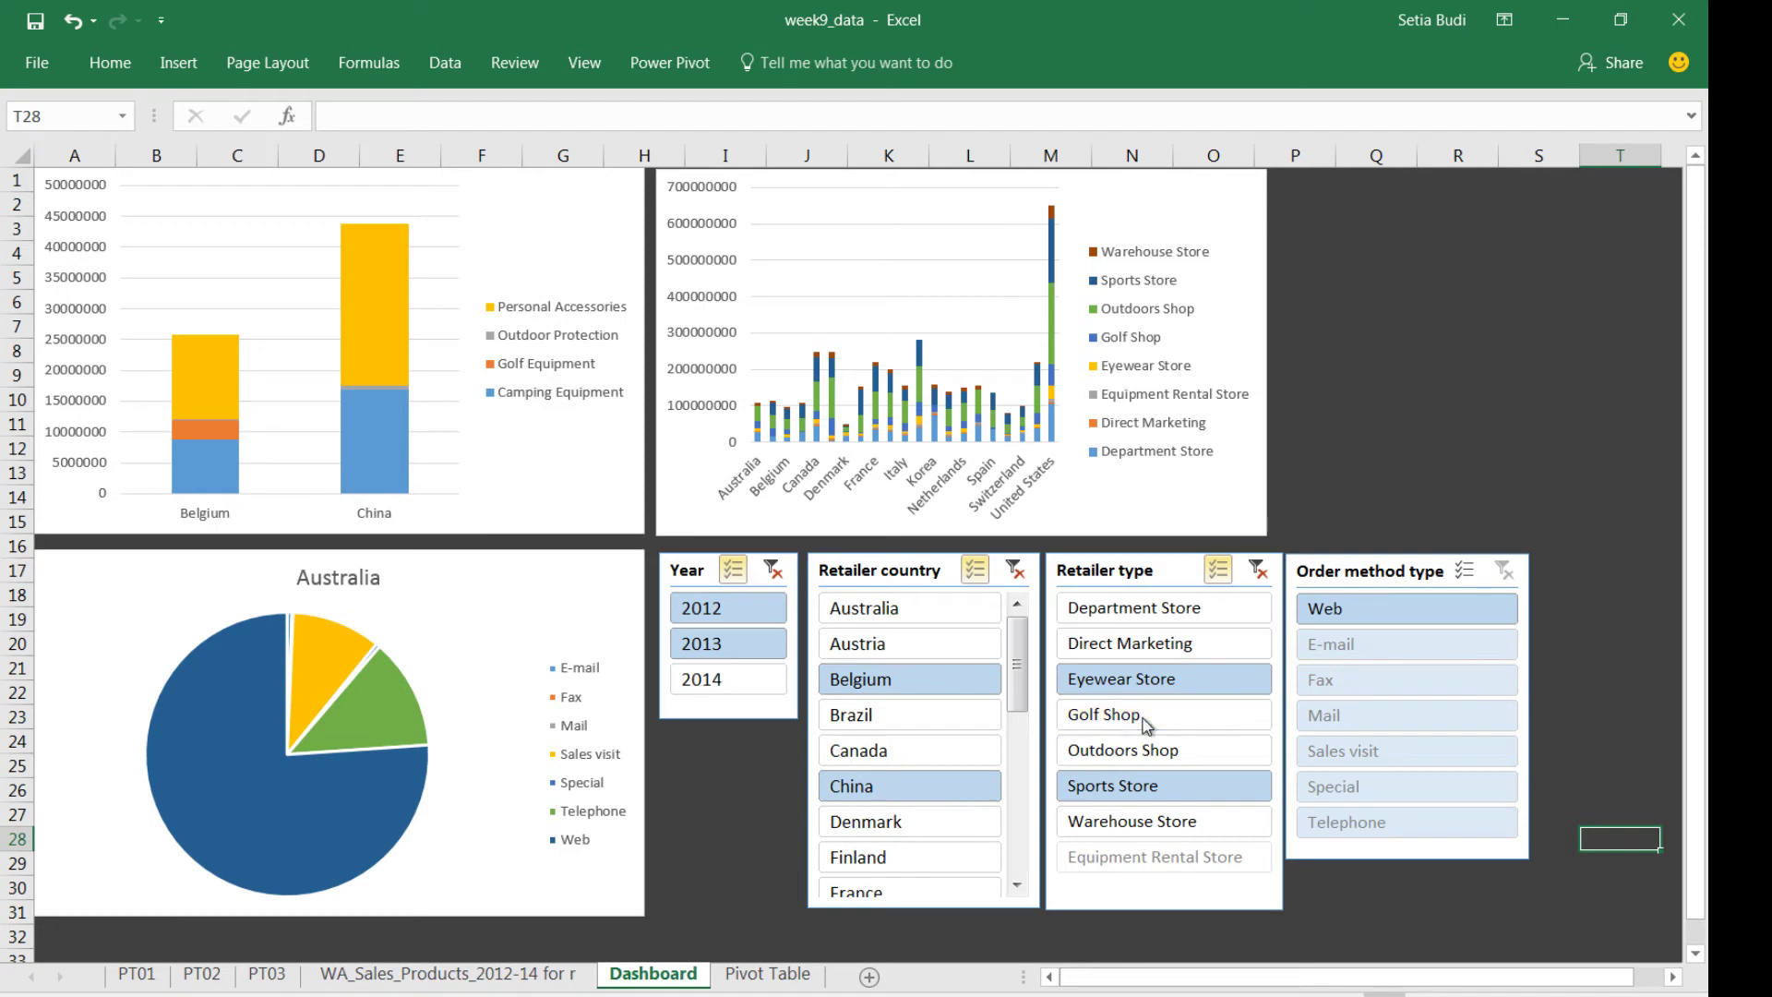
left_click(1144, 725)
left_click(1170, 761)
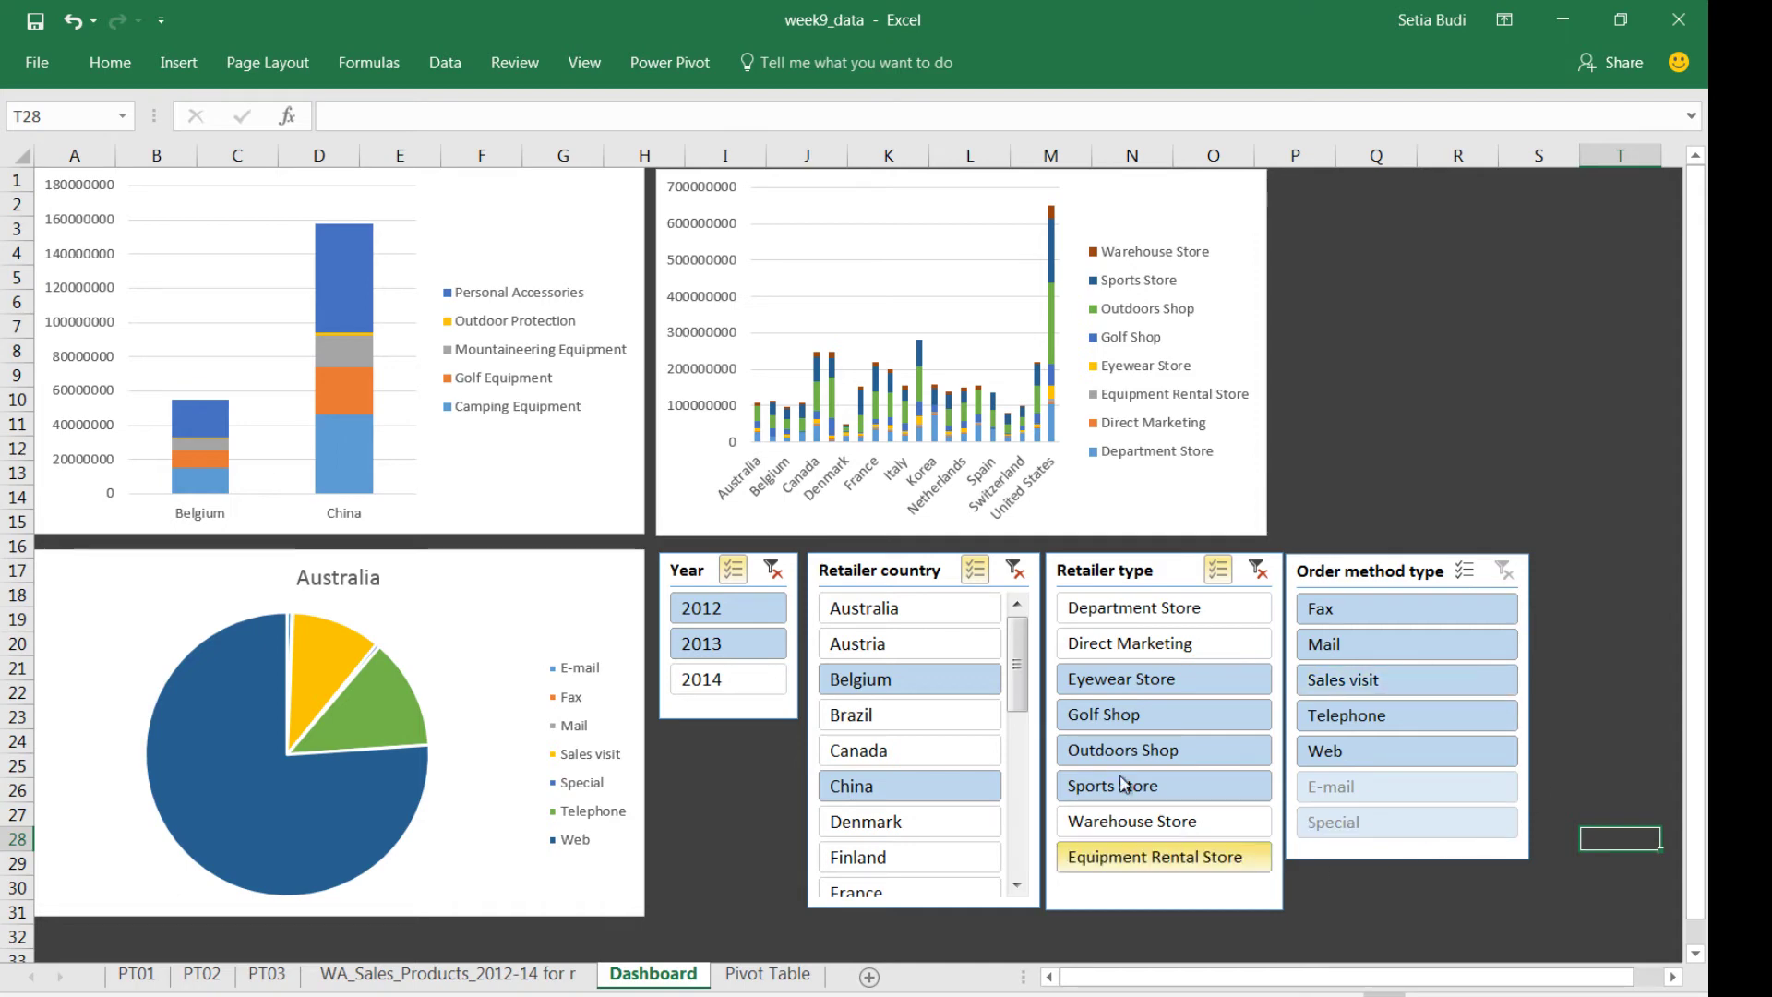
left_click(923, 729)
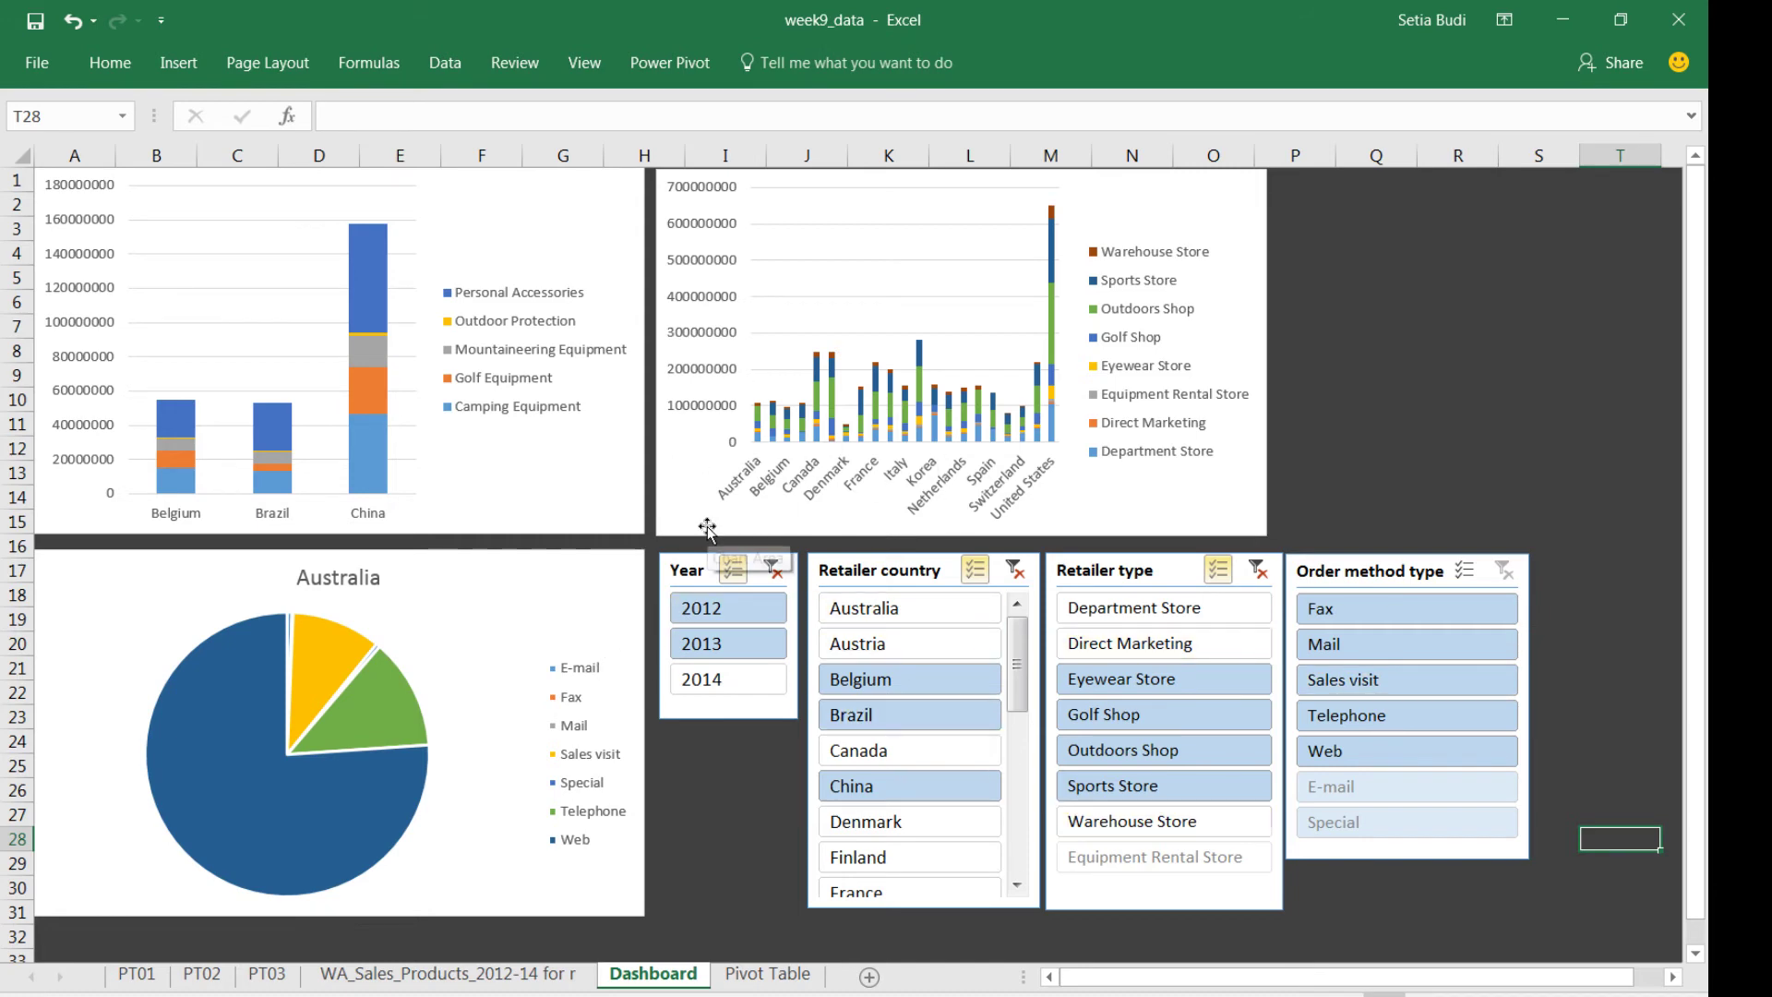
left_click(695, 579)
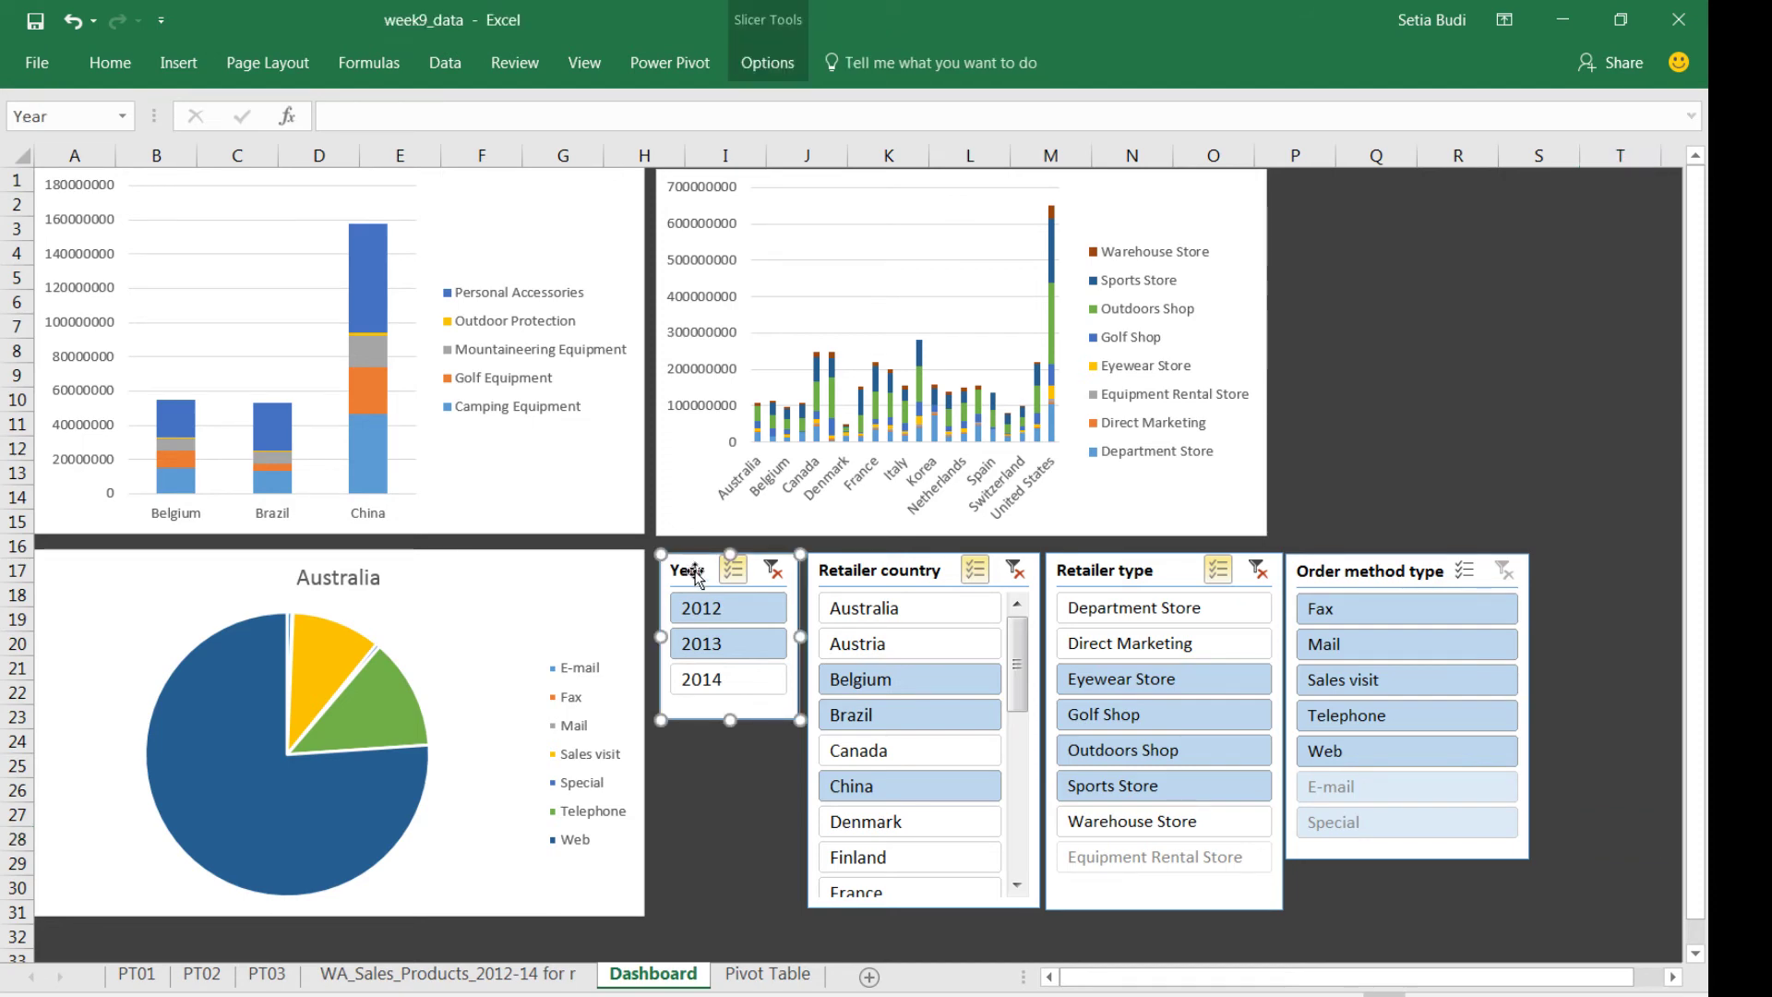
- Connect the Year slicer to PivotTable11 and PivotTable12 through Report Connections
right_click(696, 576)
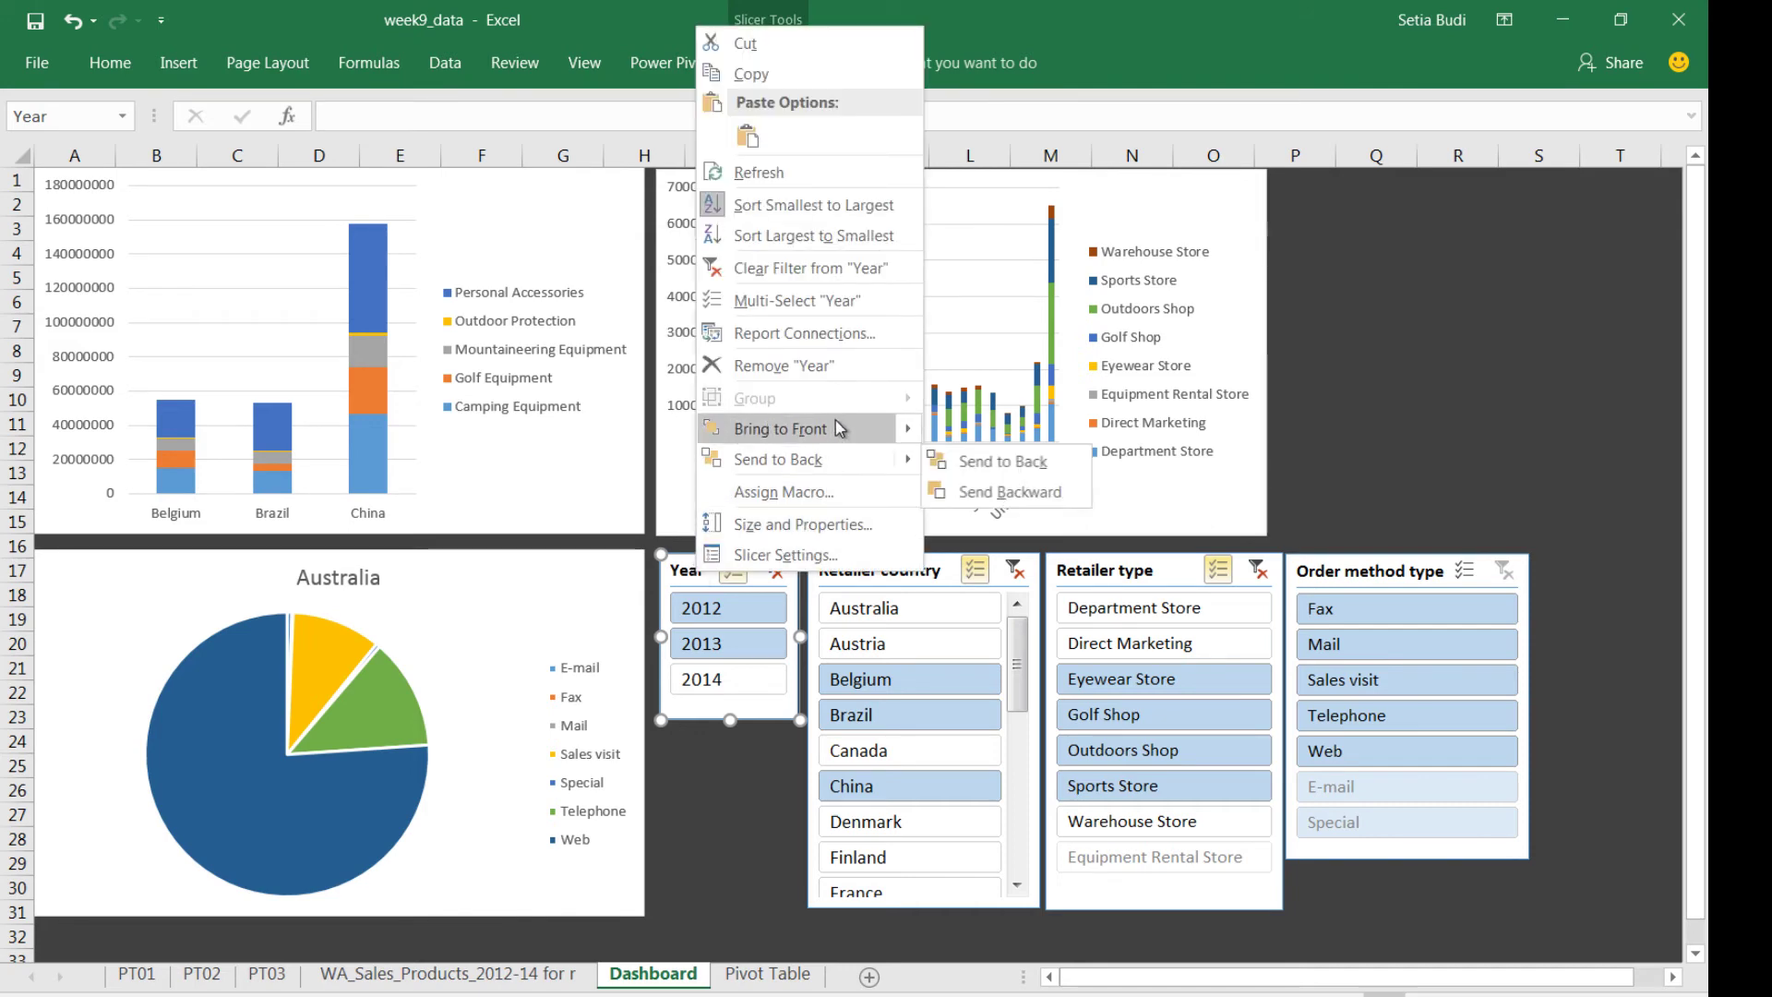
left_click(849, 335)
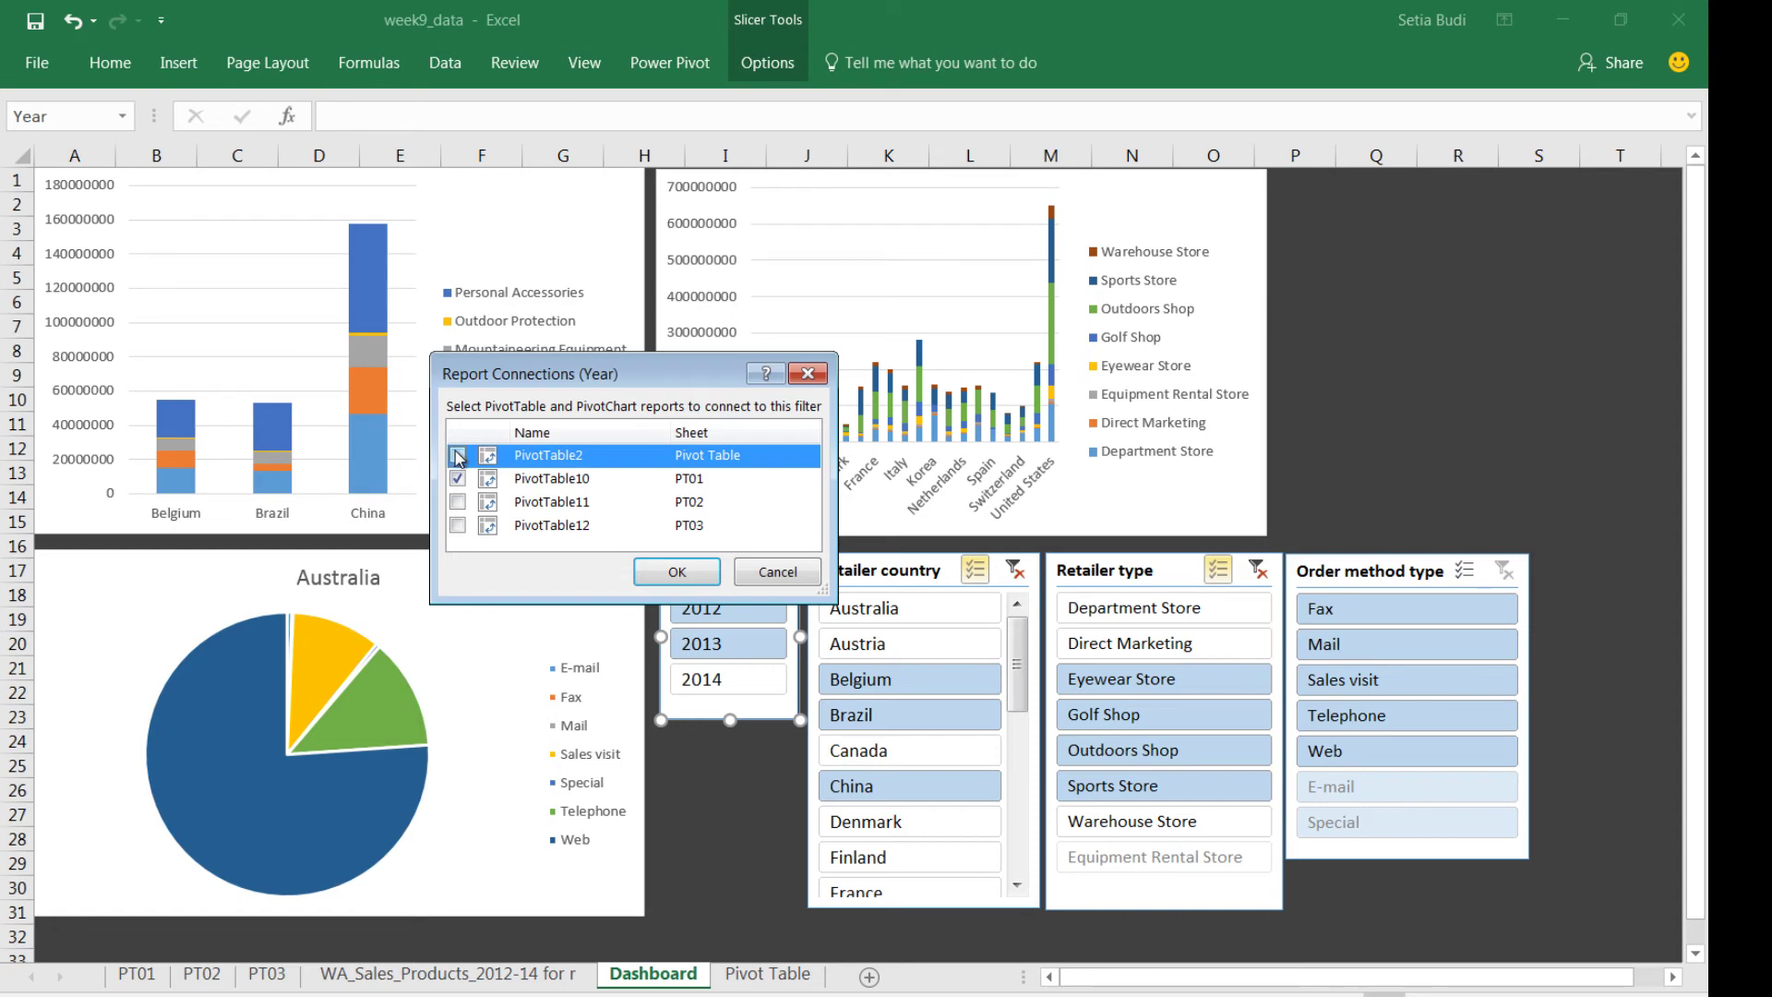
left_click(457, 503)
left_click(458, 527)
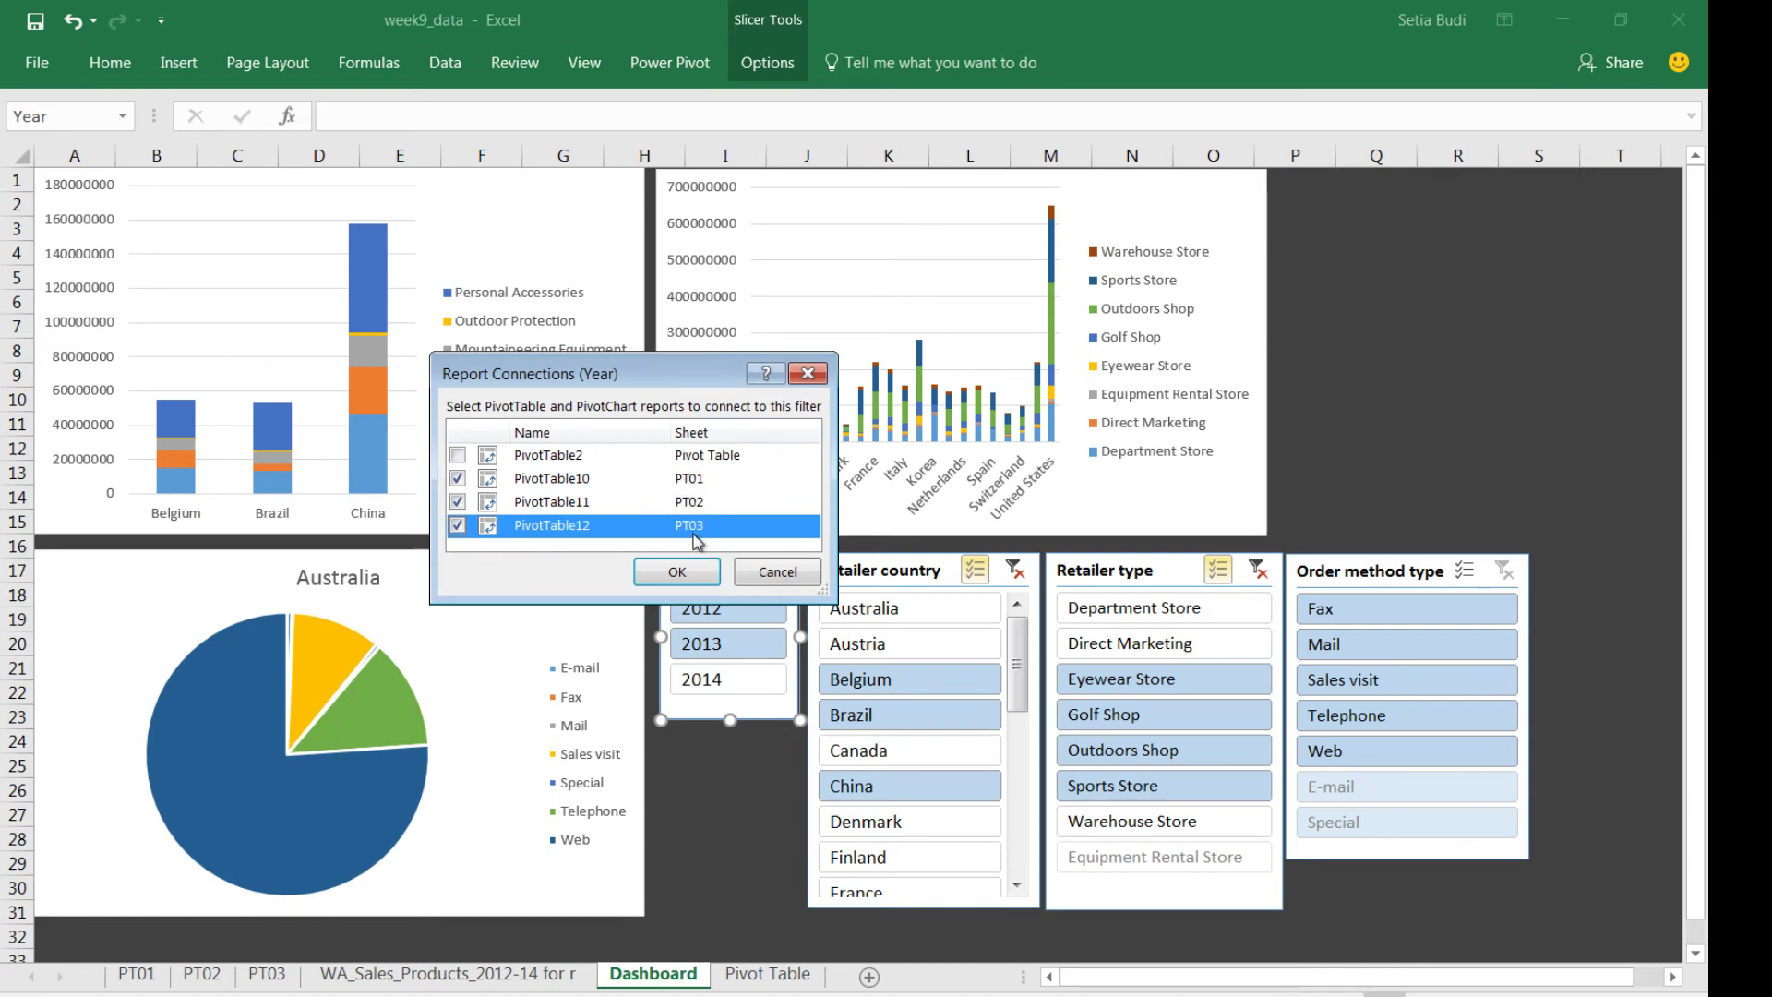
left_click(683, 572)
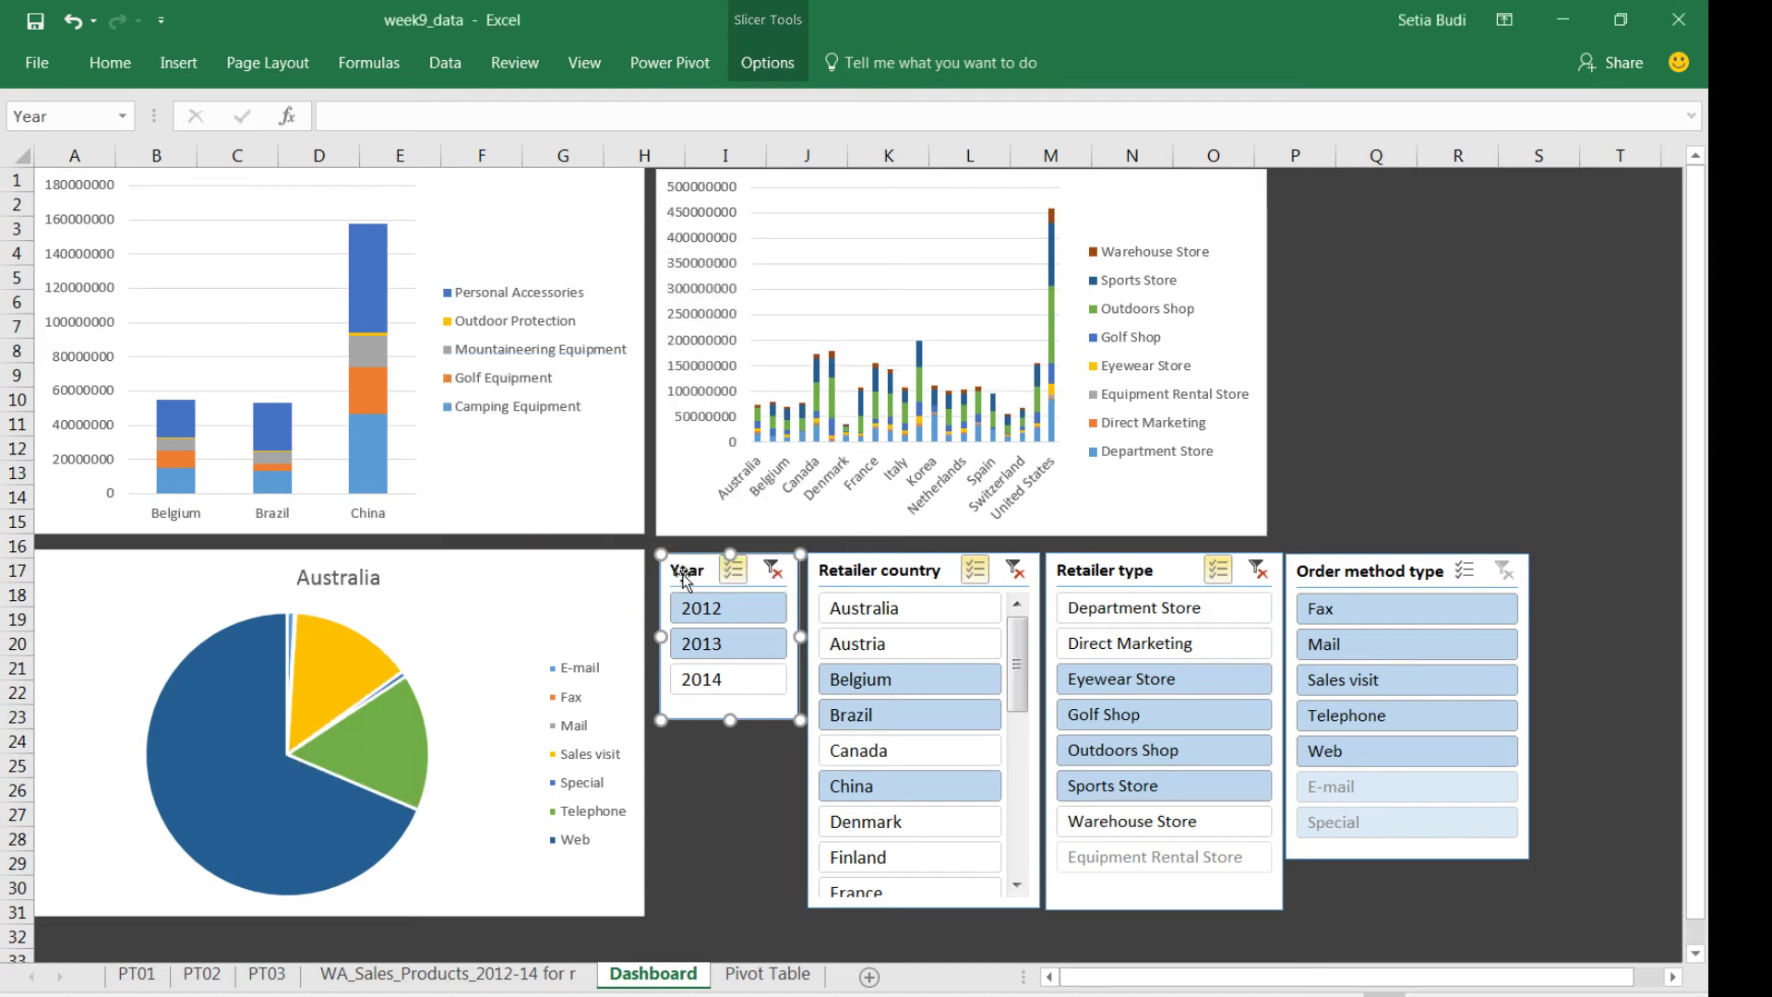
- Filter the Year slicer to 2014 only
left_click(721, 688)
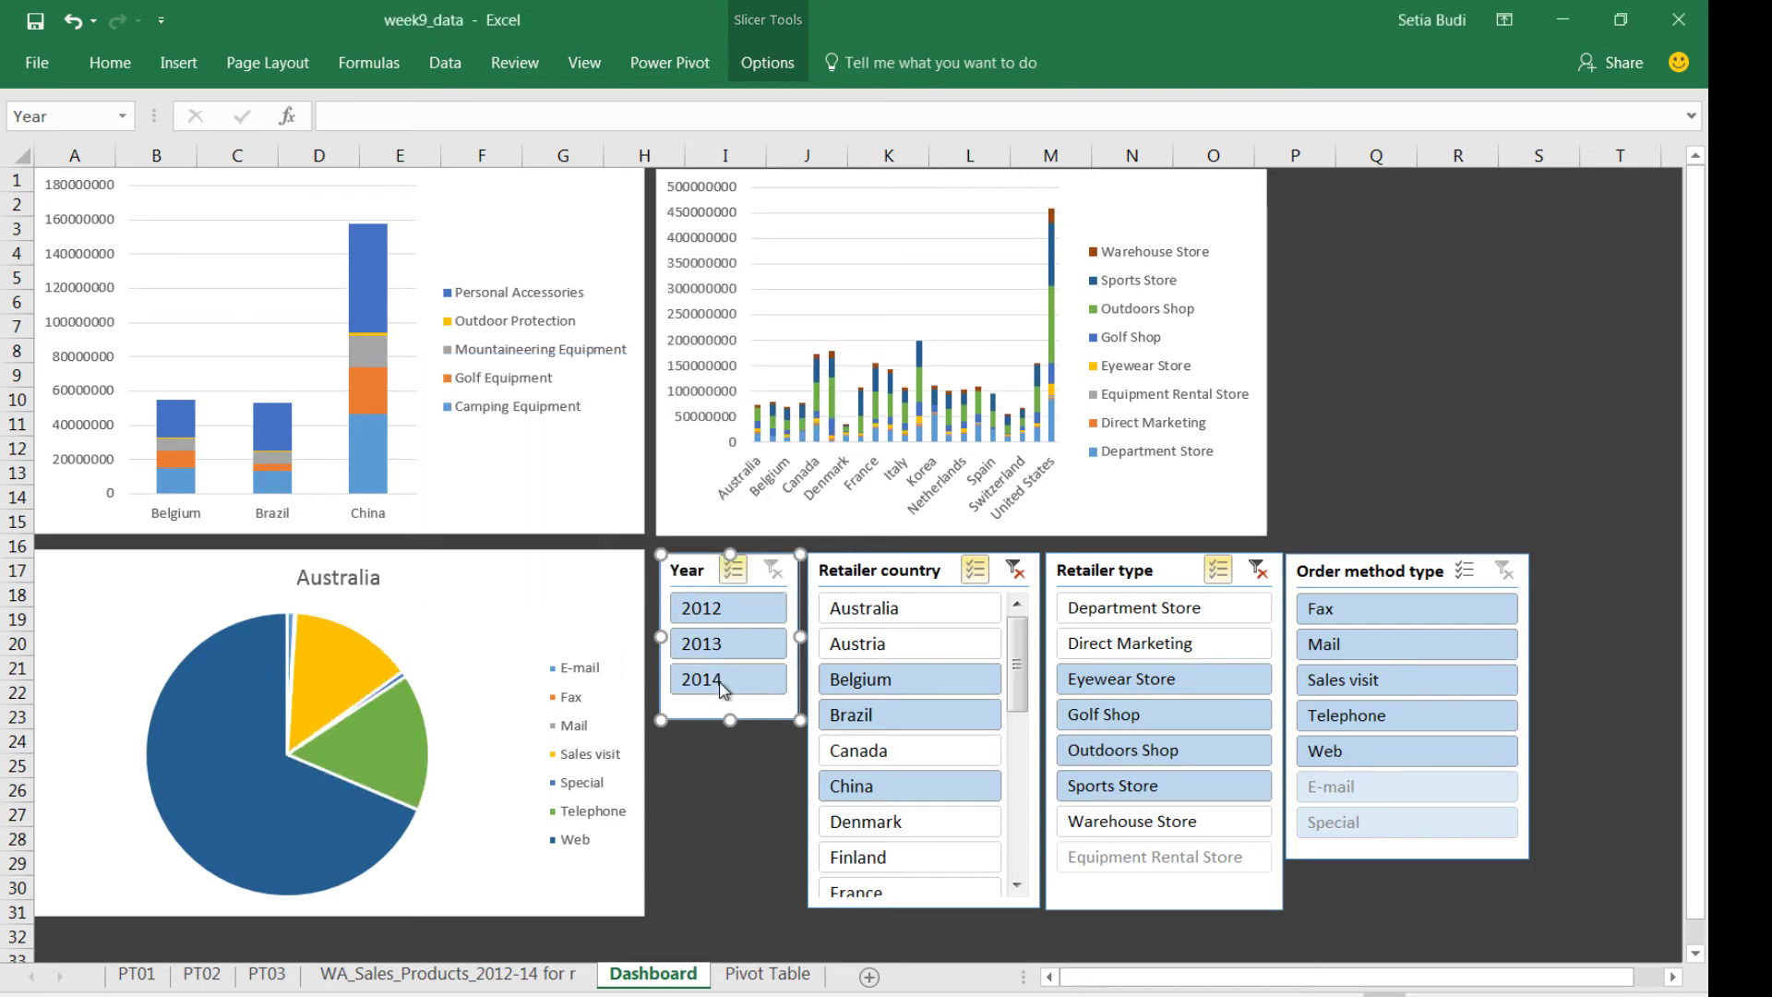
left_click(716, 646)
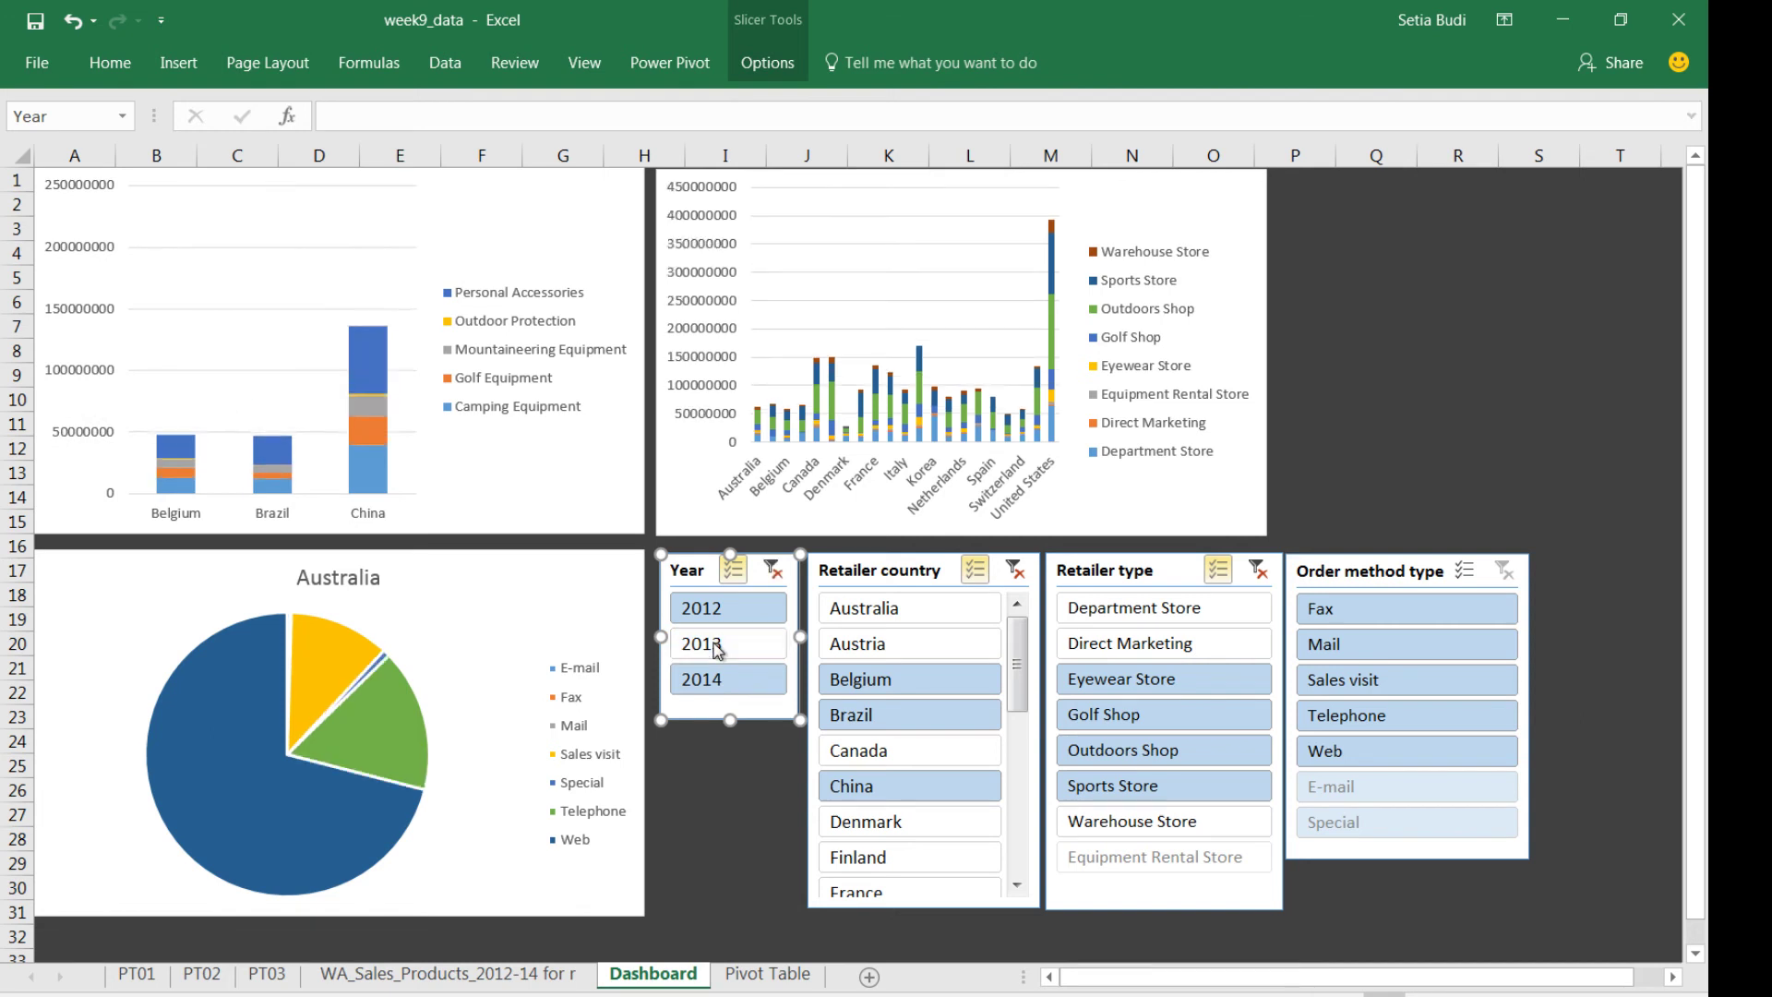
left_click(736, 609)
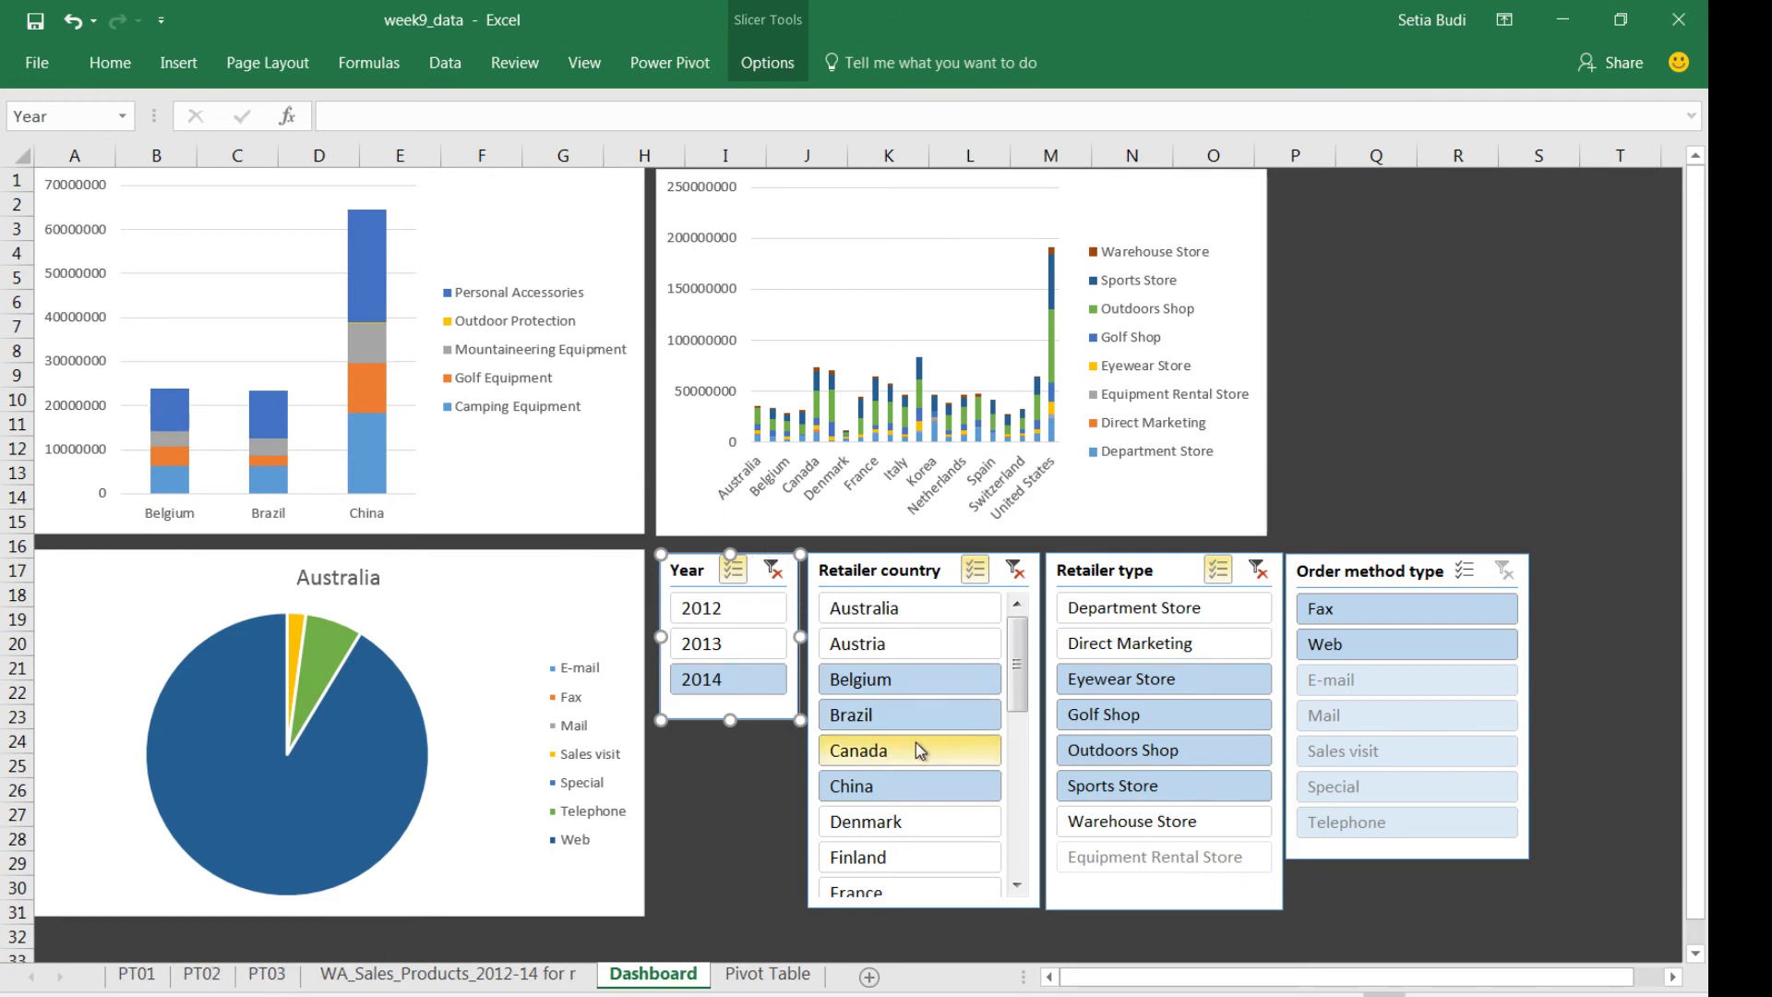
left_click(915, 572)
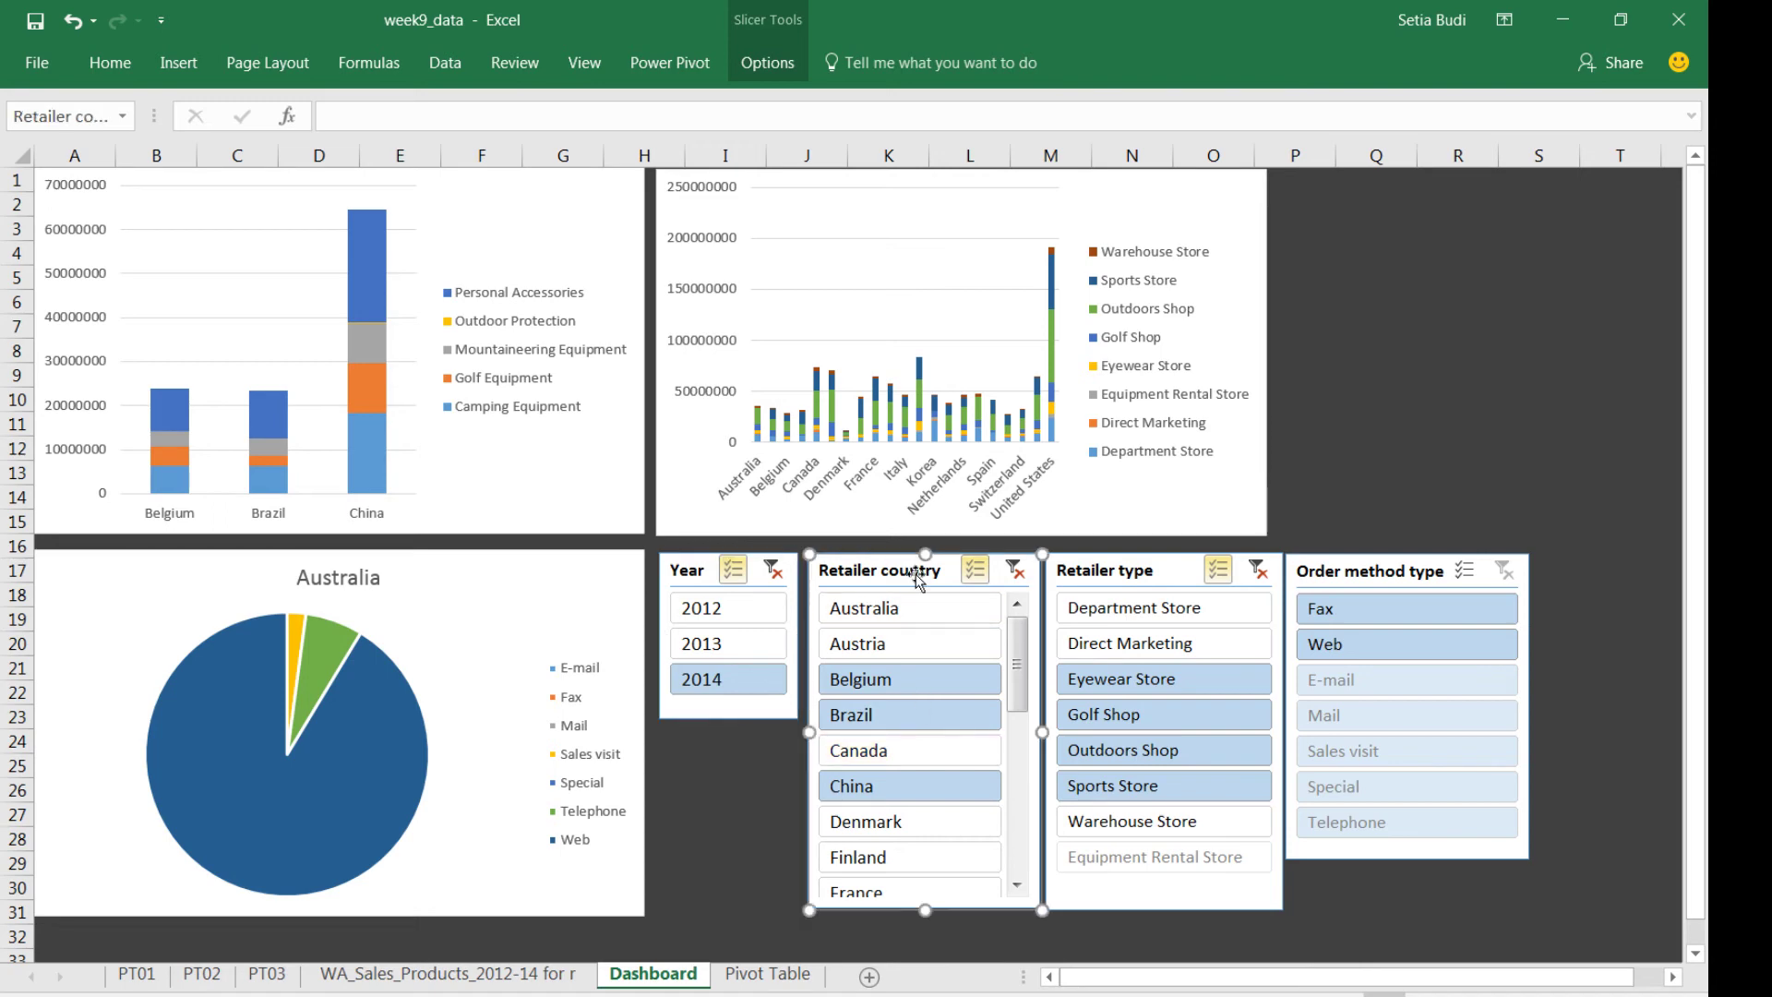
- Connect the Retailer country slicer to PivotTable11 and PivotTable12
right_click(918, 576)
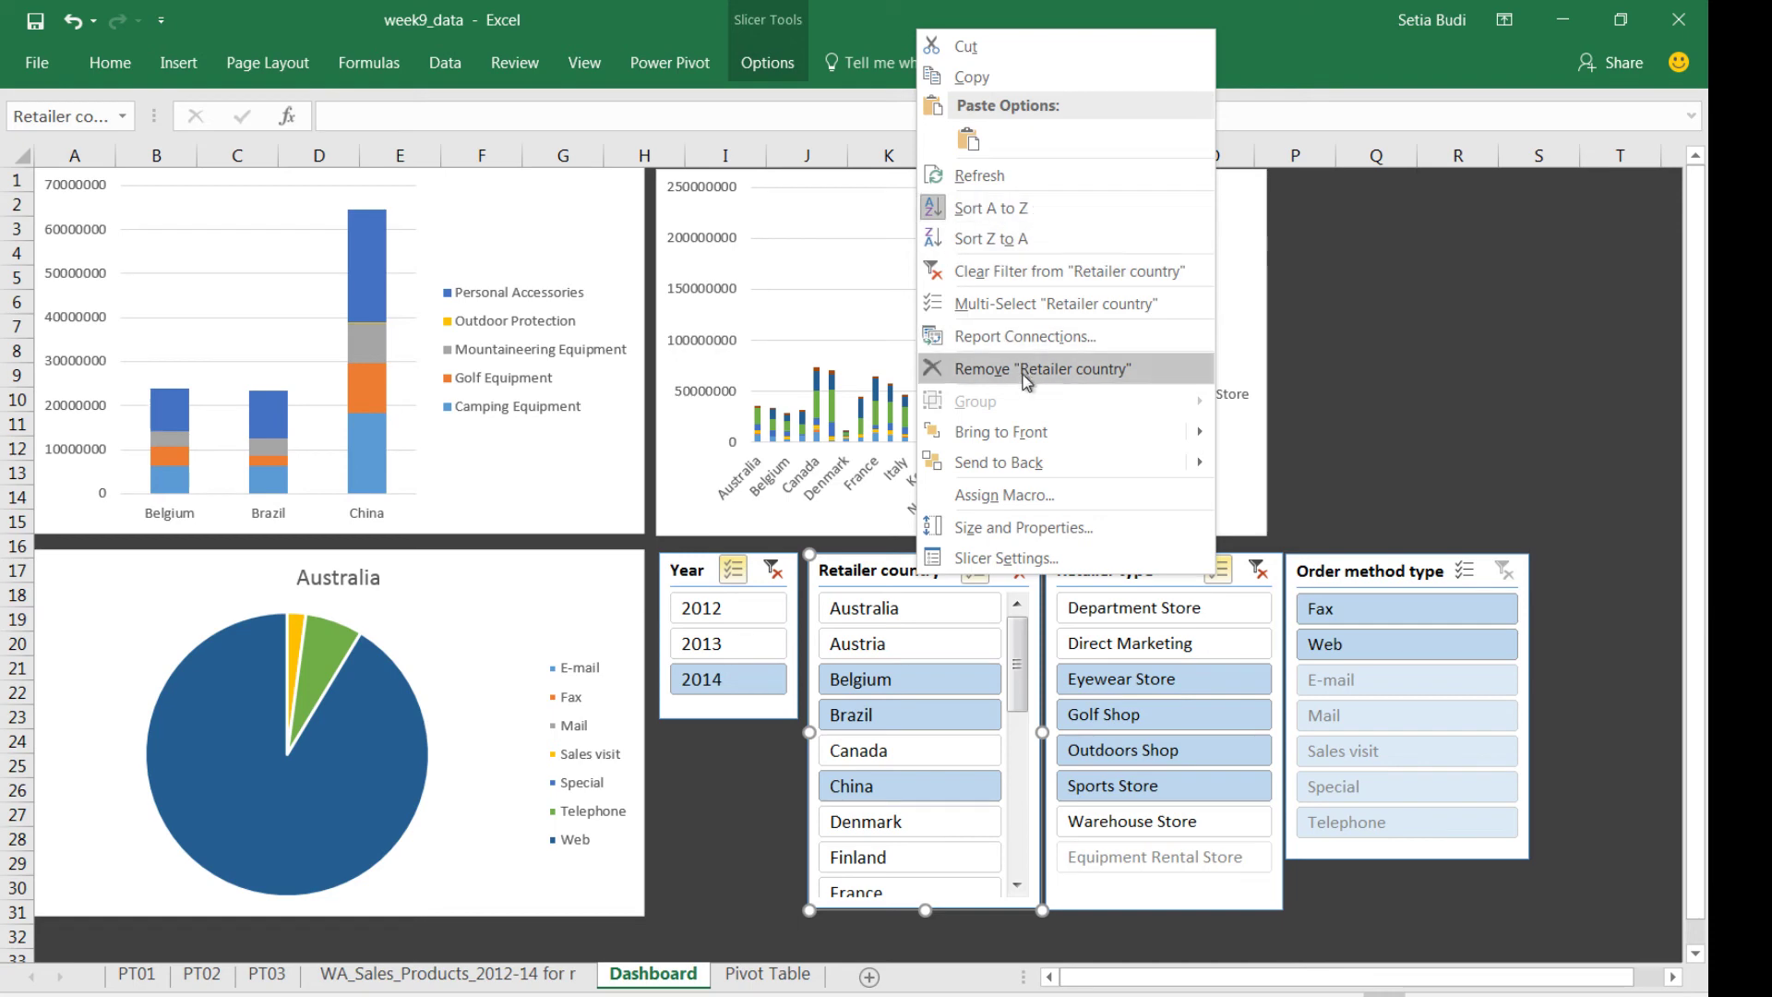
left_click(1060, 337)
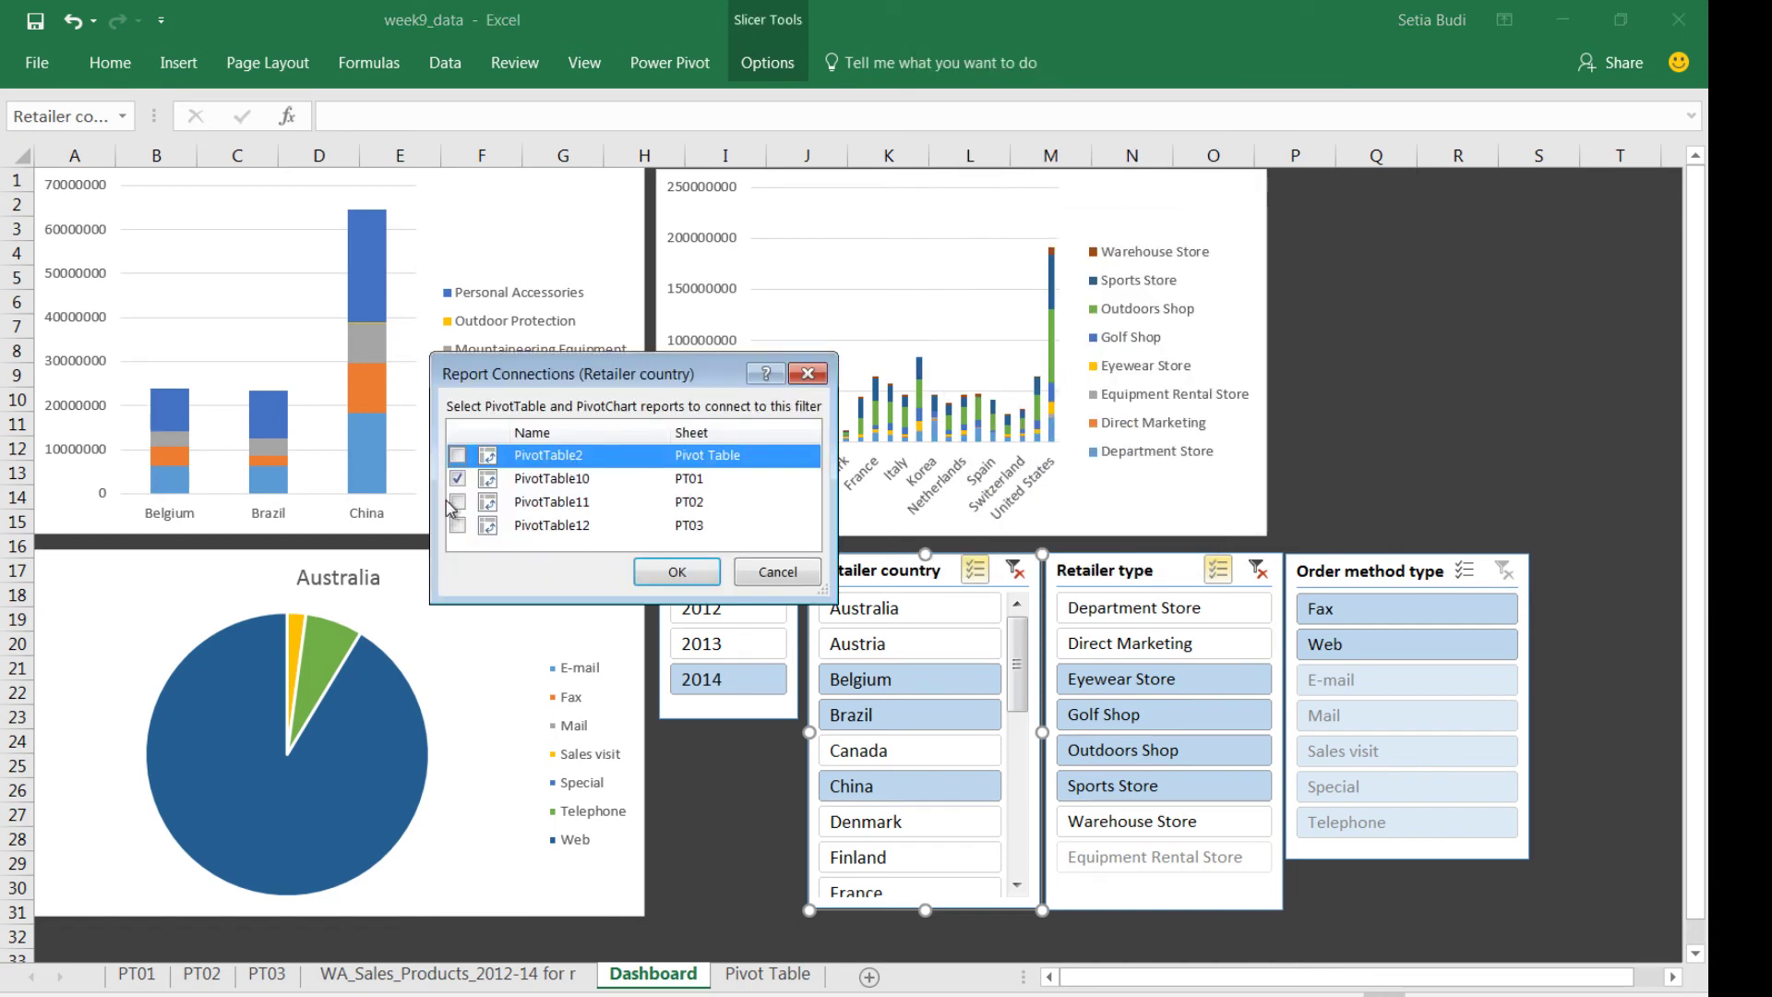
left_click(458, 502)
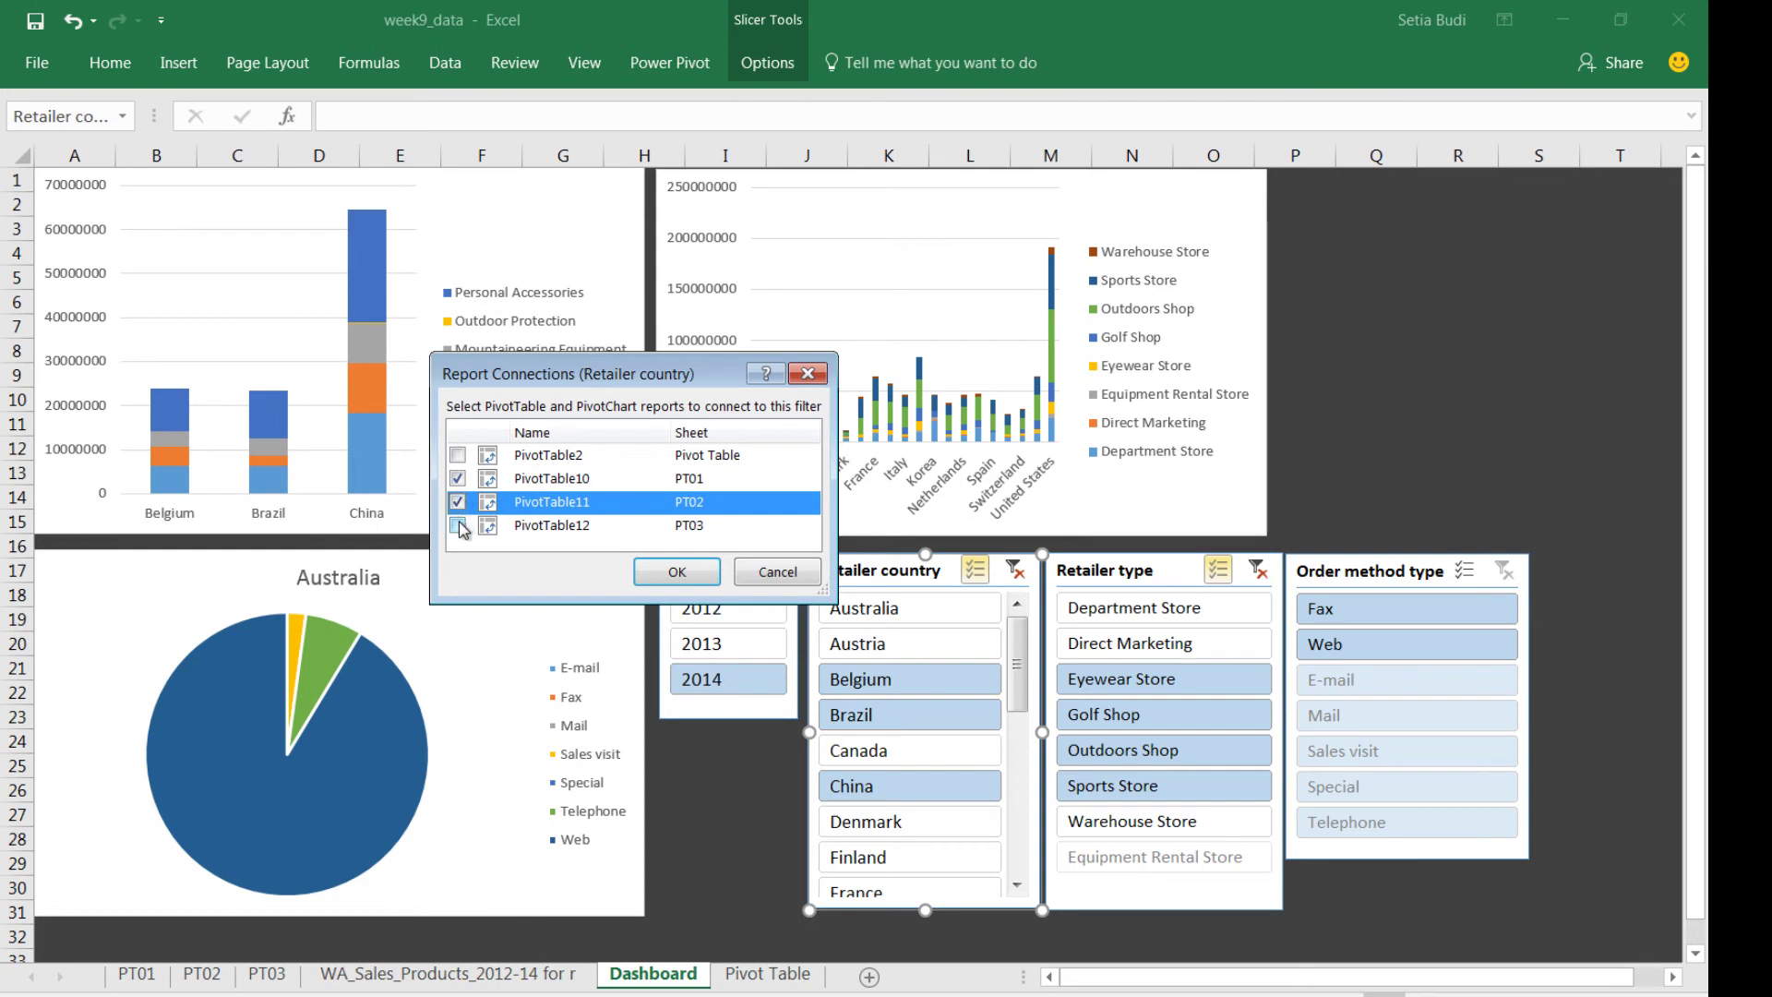
left_click(459, 526)
left_click(673, 572)
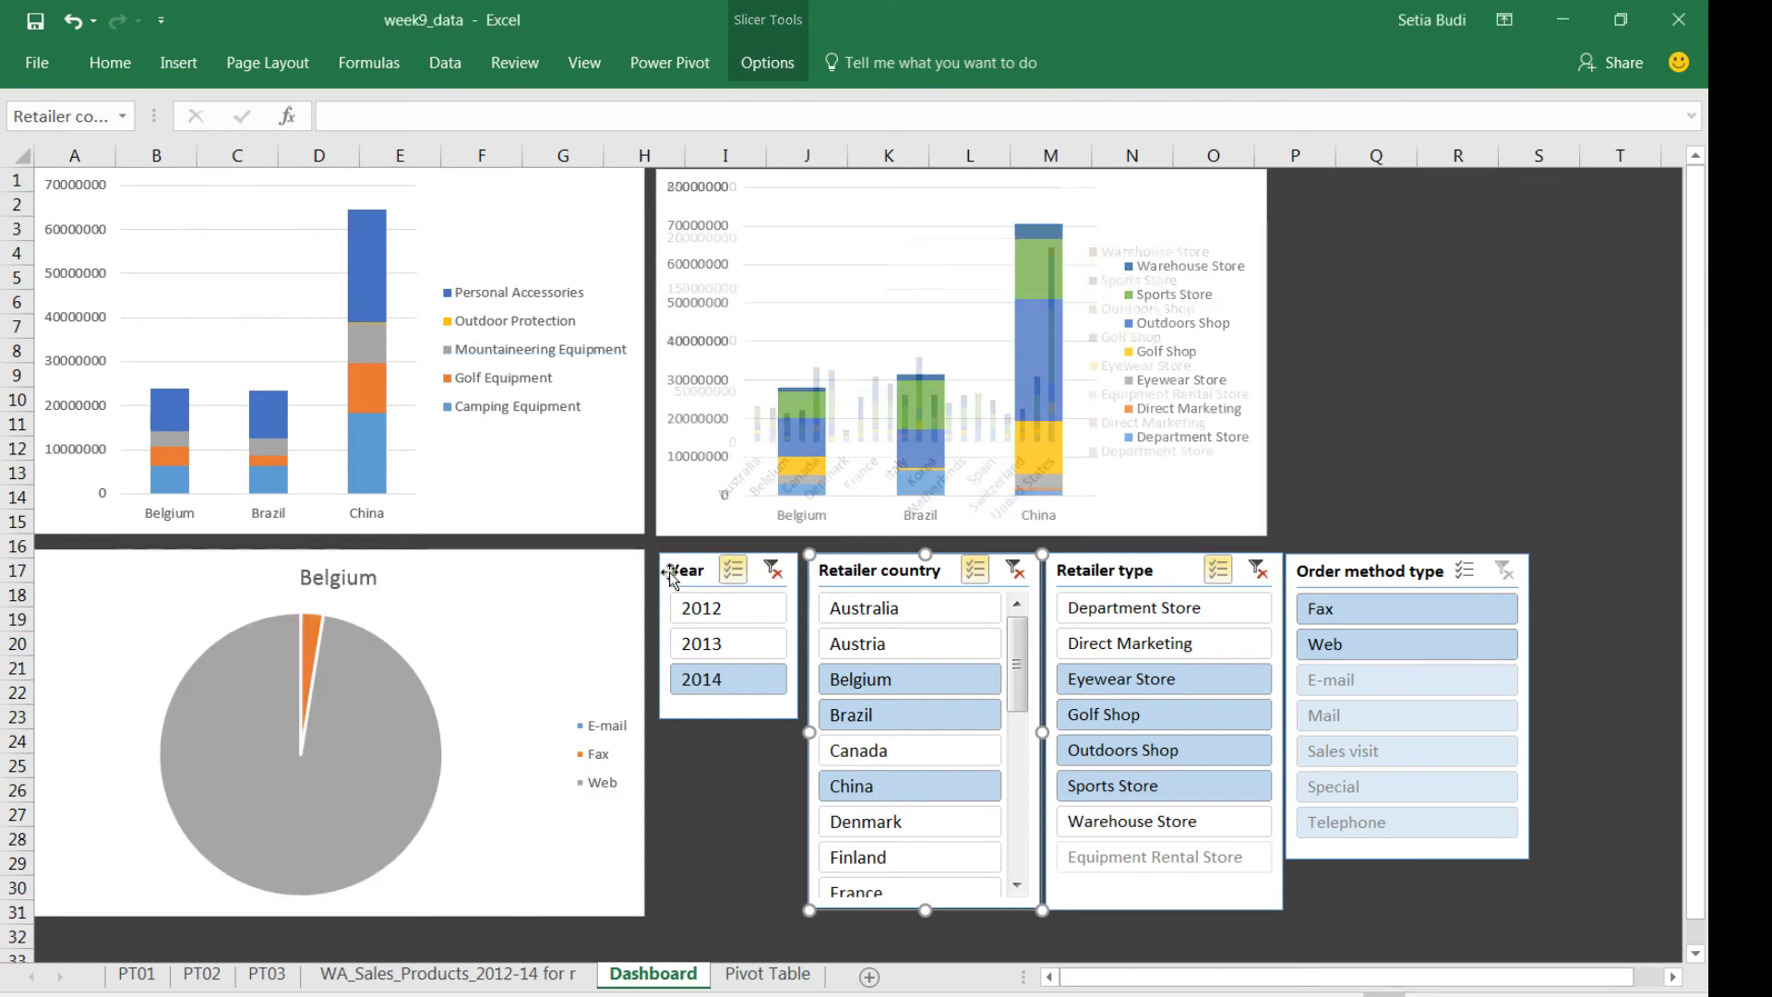
- Connect the Retailer type slicer to PivotTable11 and PivotTable12
left_click(1107, 582)
right_click(1141, 574)
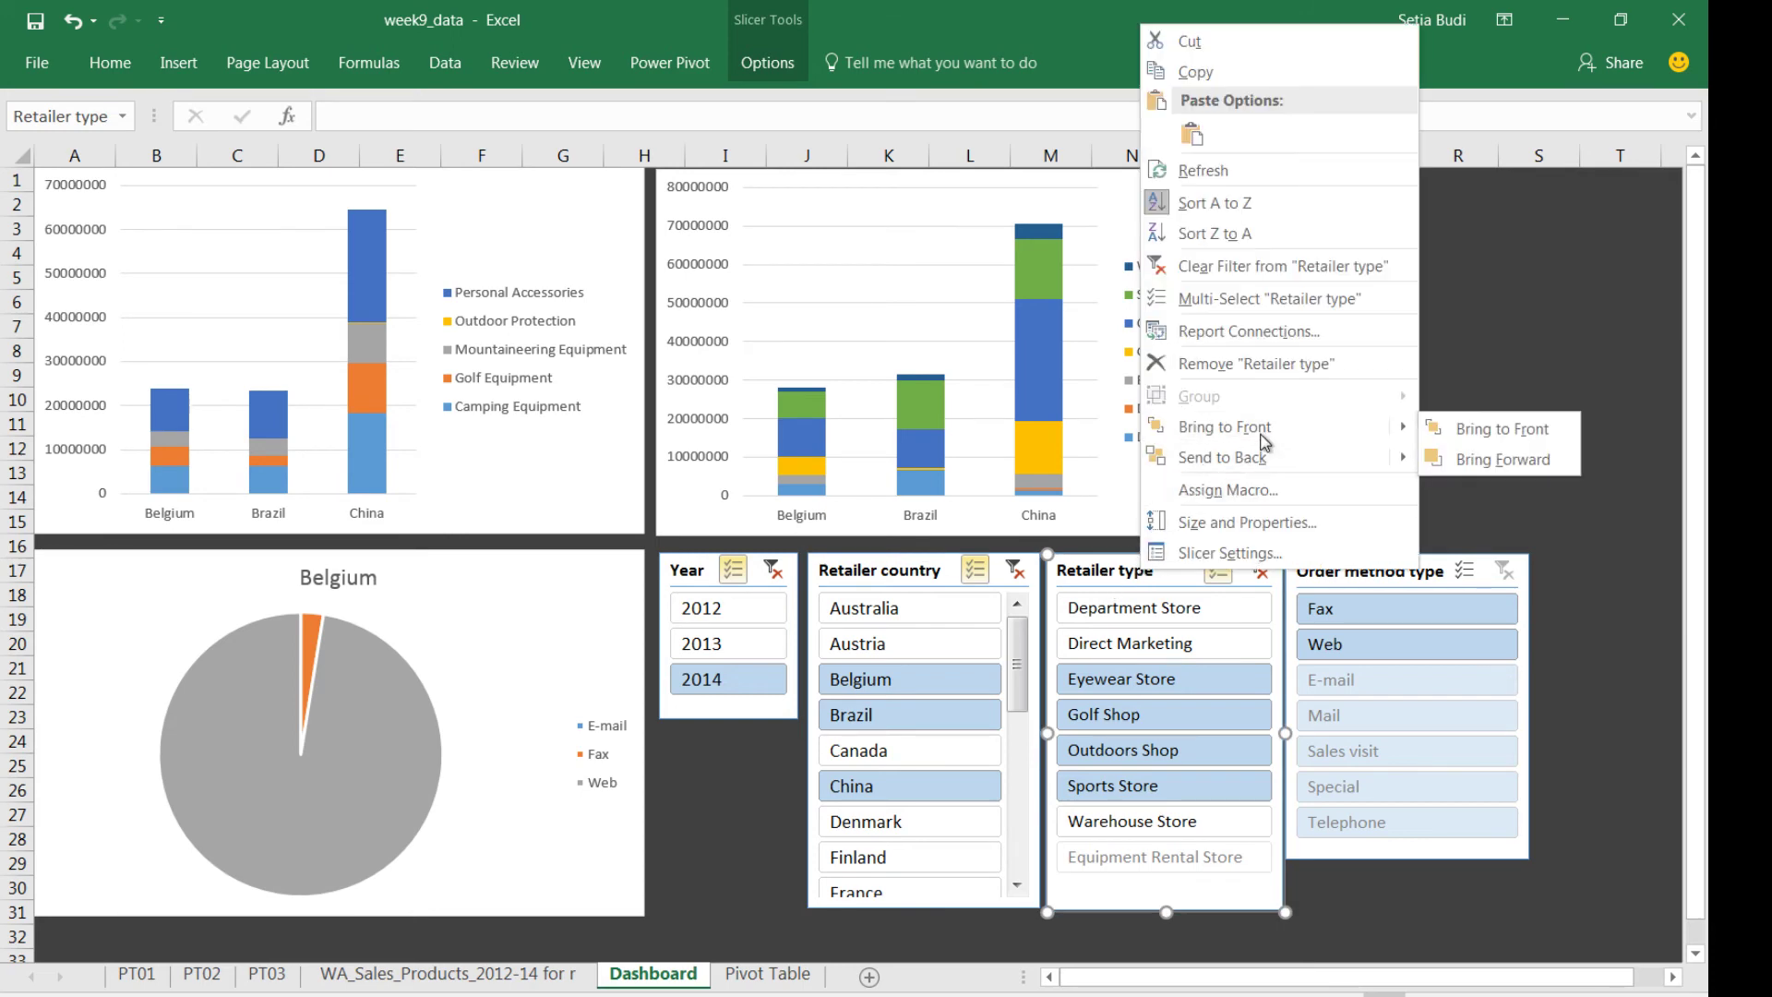
left_click(1267, 331)
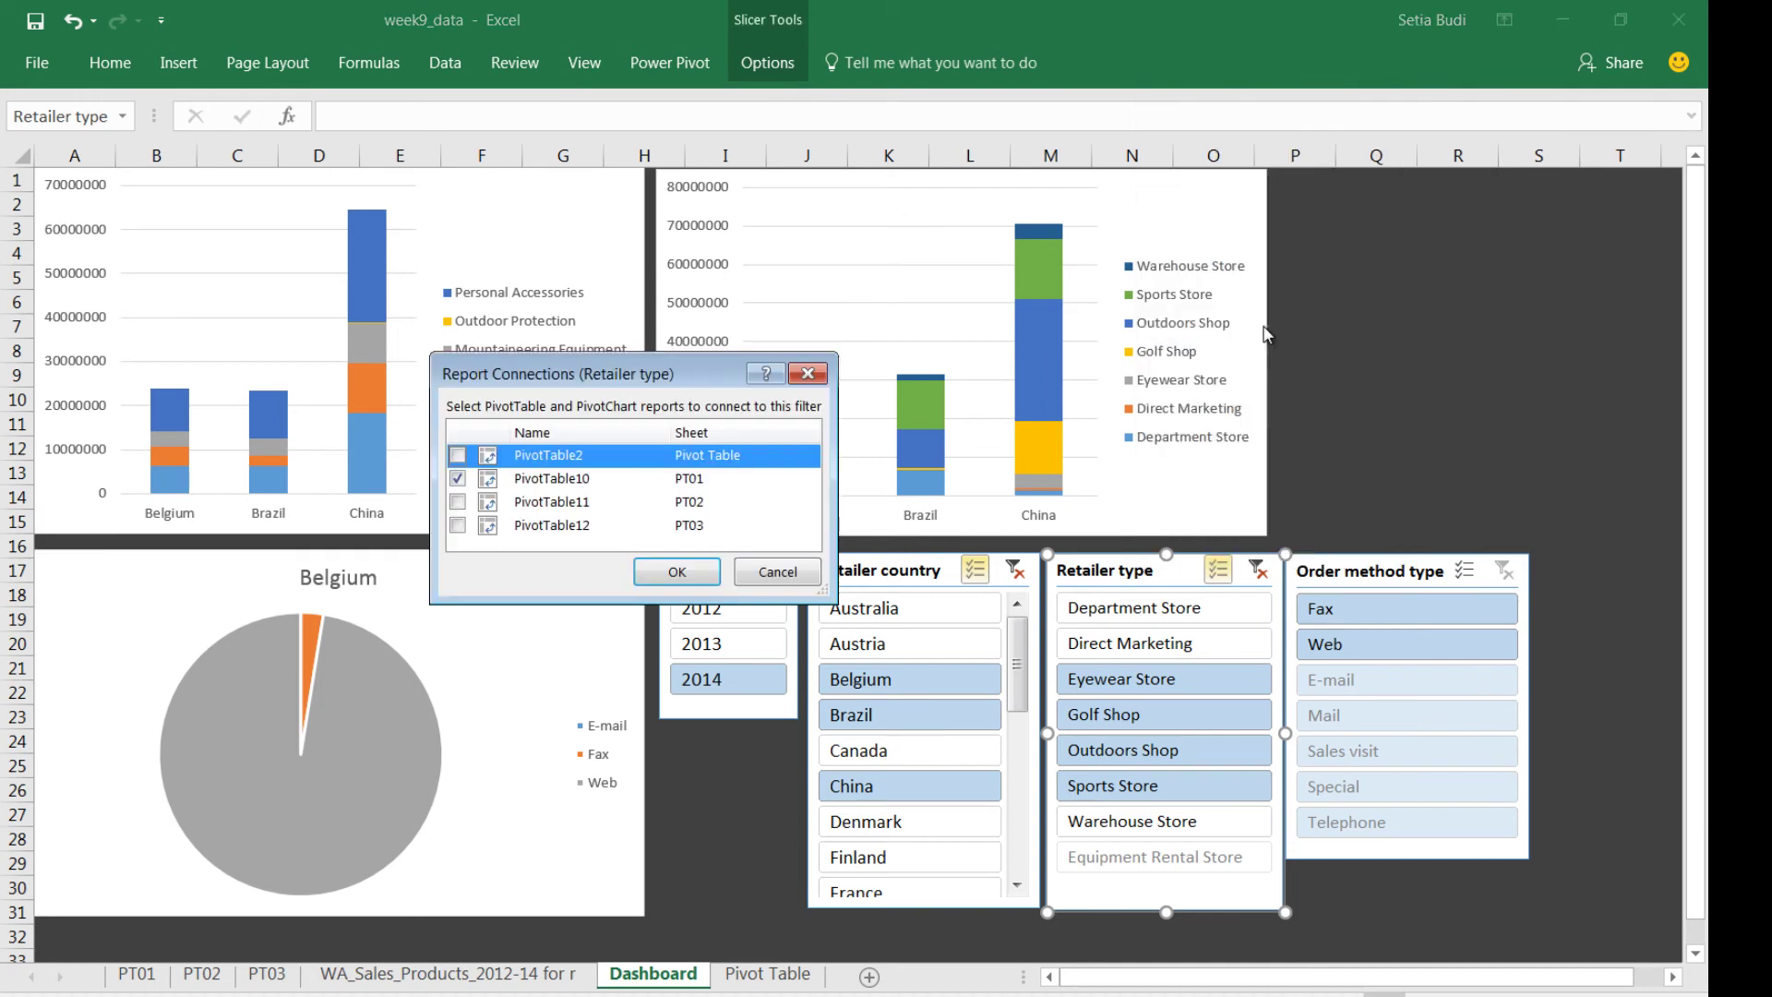
left_click(456, 503)
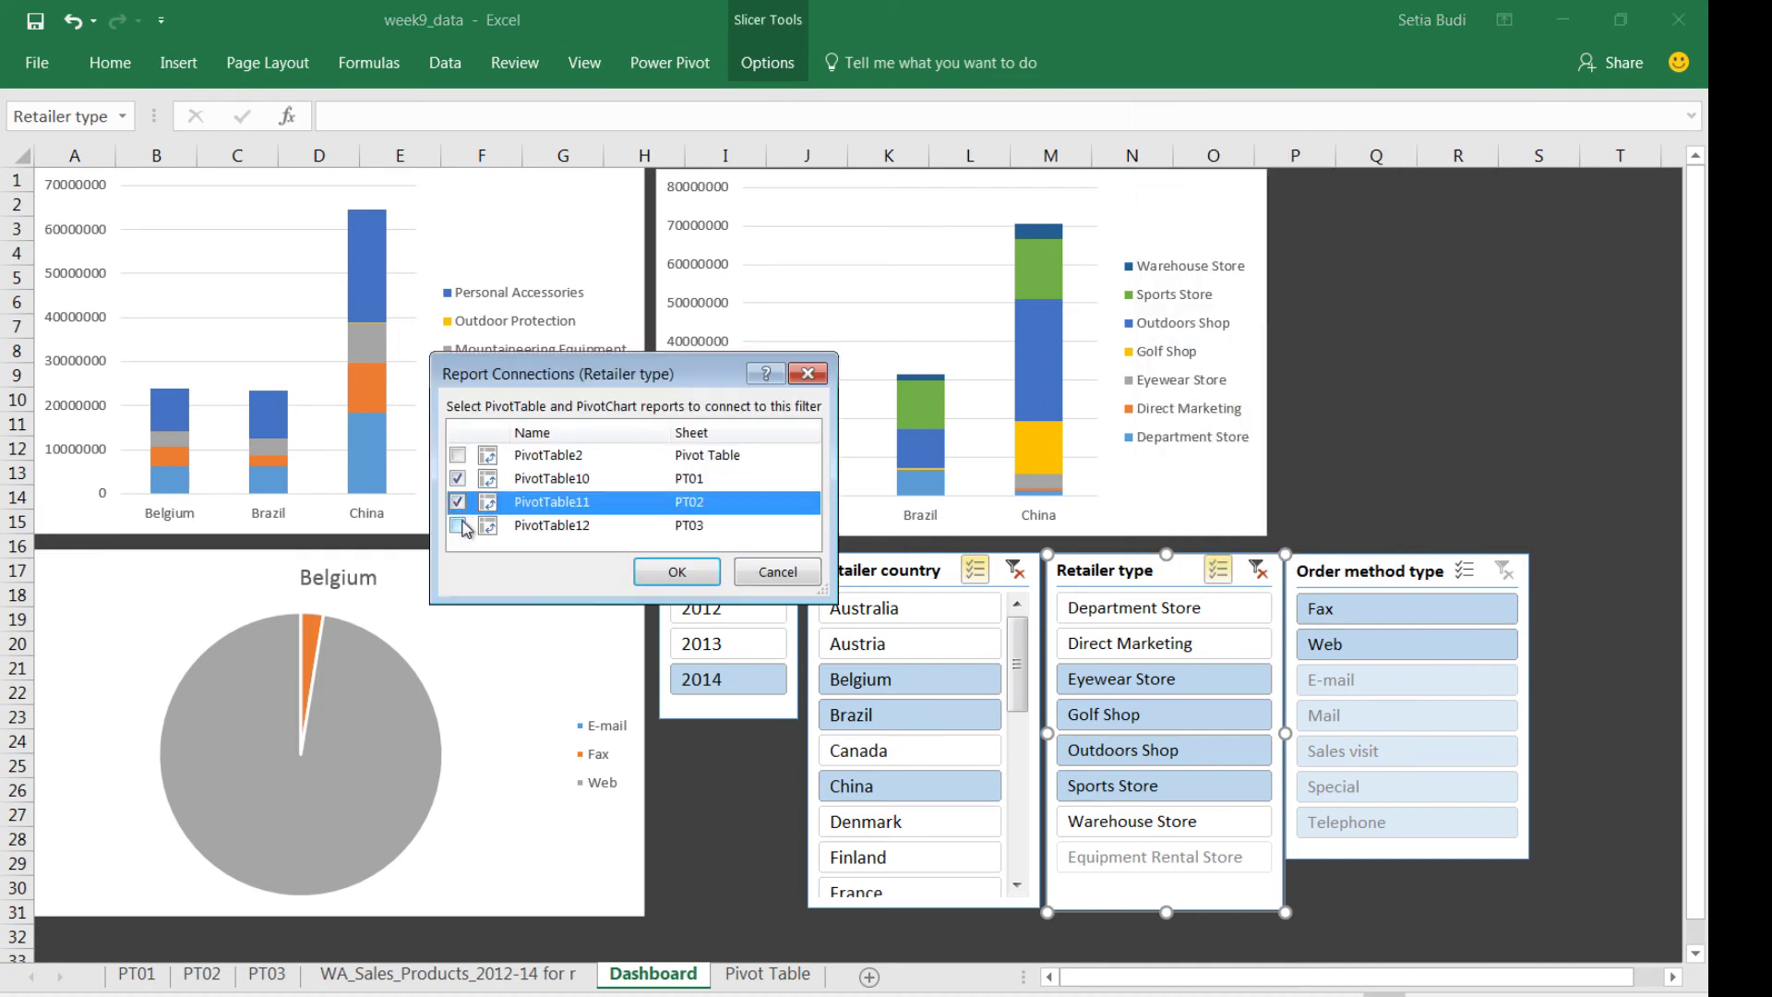
left_click(457, 526)
left_click(681, 573)
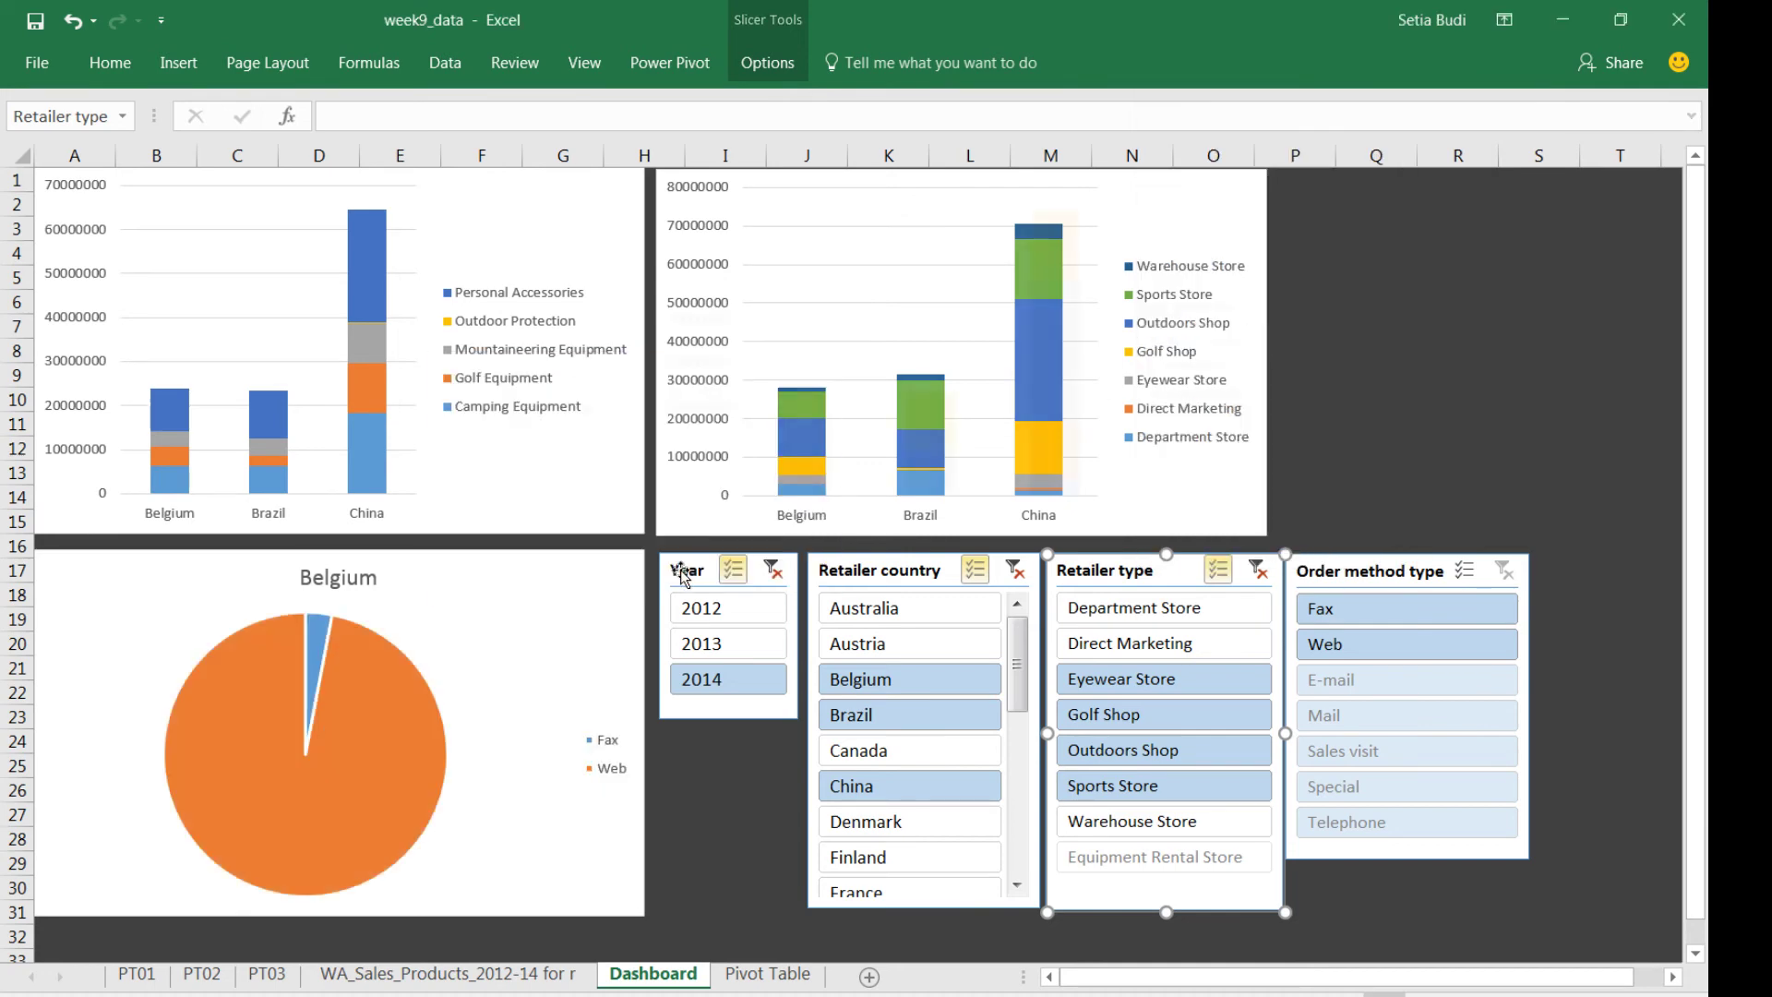
- Tick PivotTable11 and PivotTable12 in the Order method type slicer's Report Connections
left_click(1334, 579)
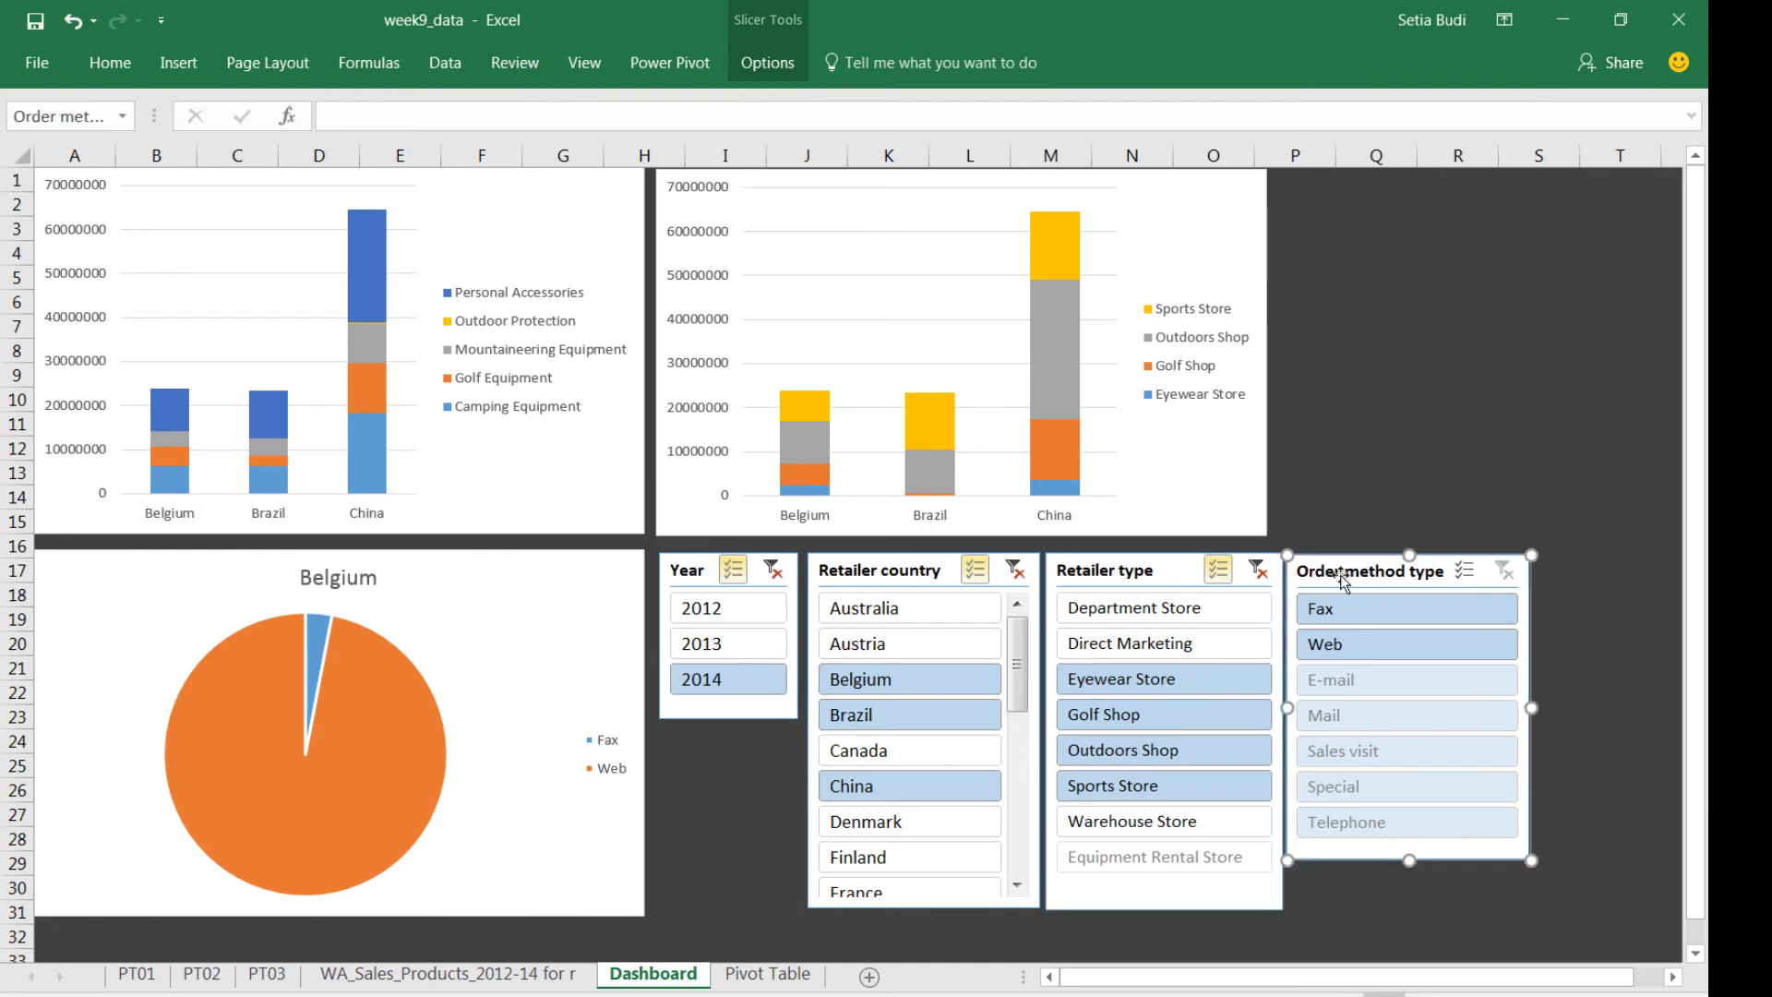
right_click(1343, 590)
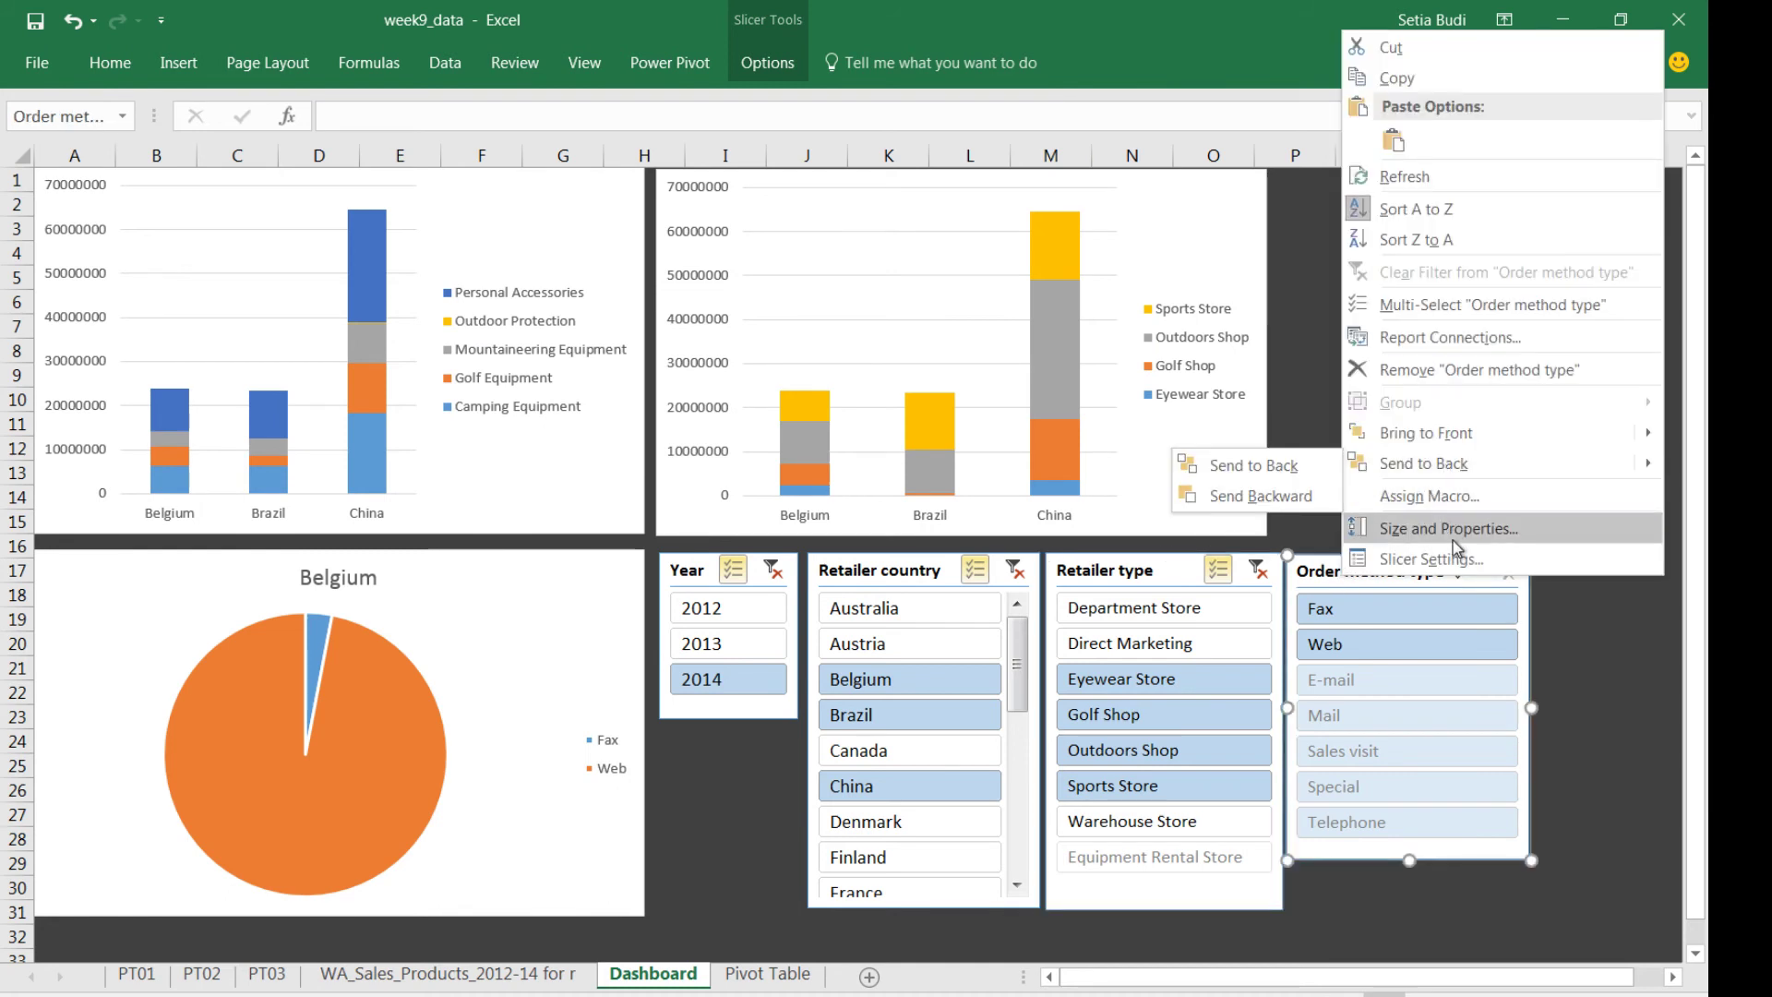
mouse_move(1476, 420)
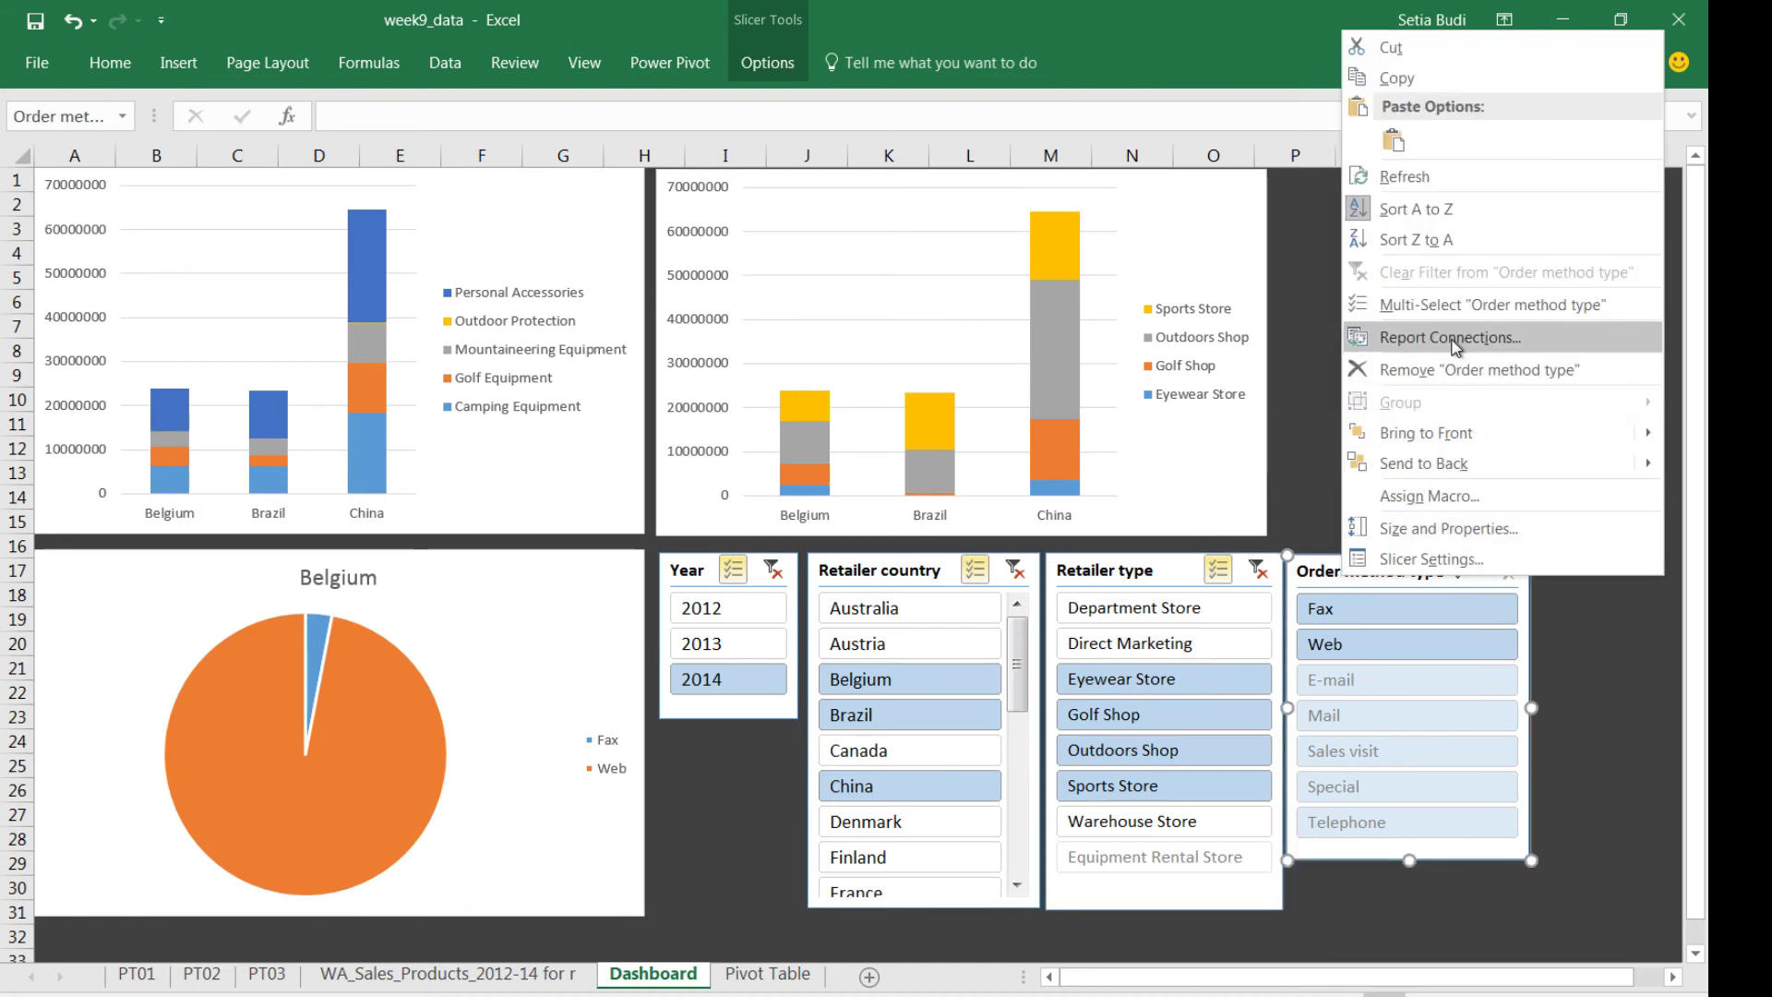
left_click(1449, 340)
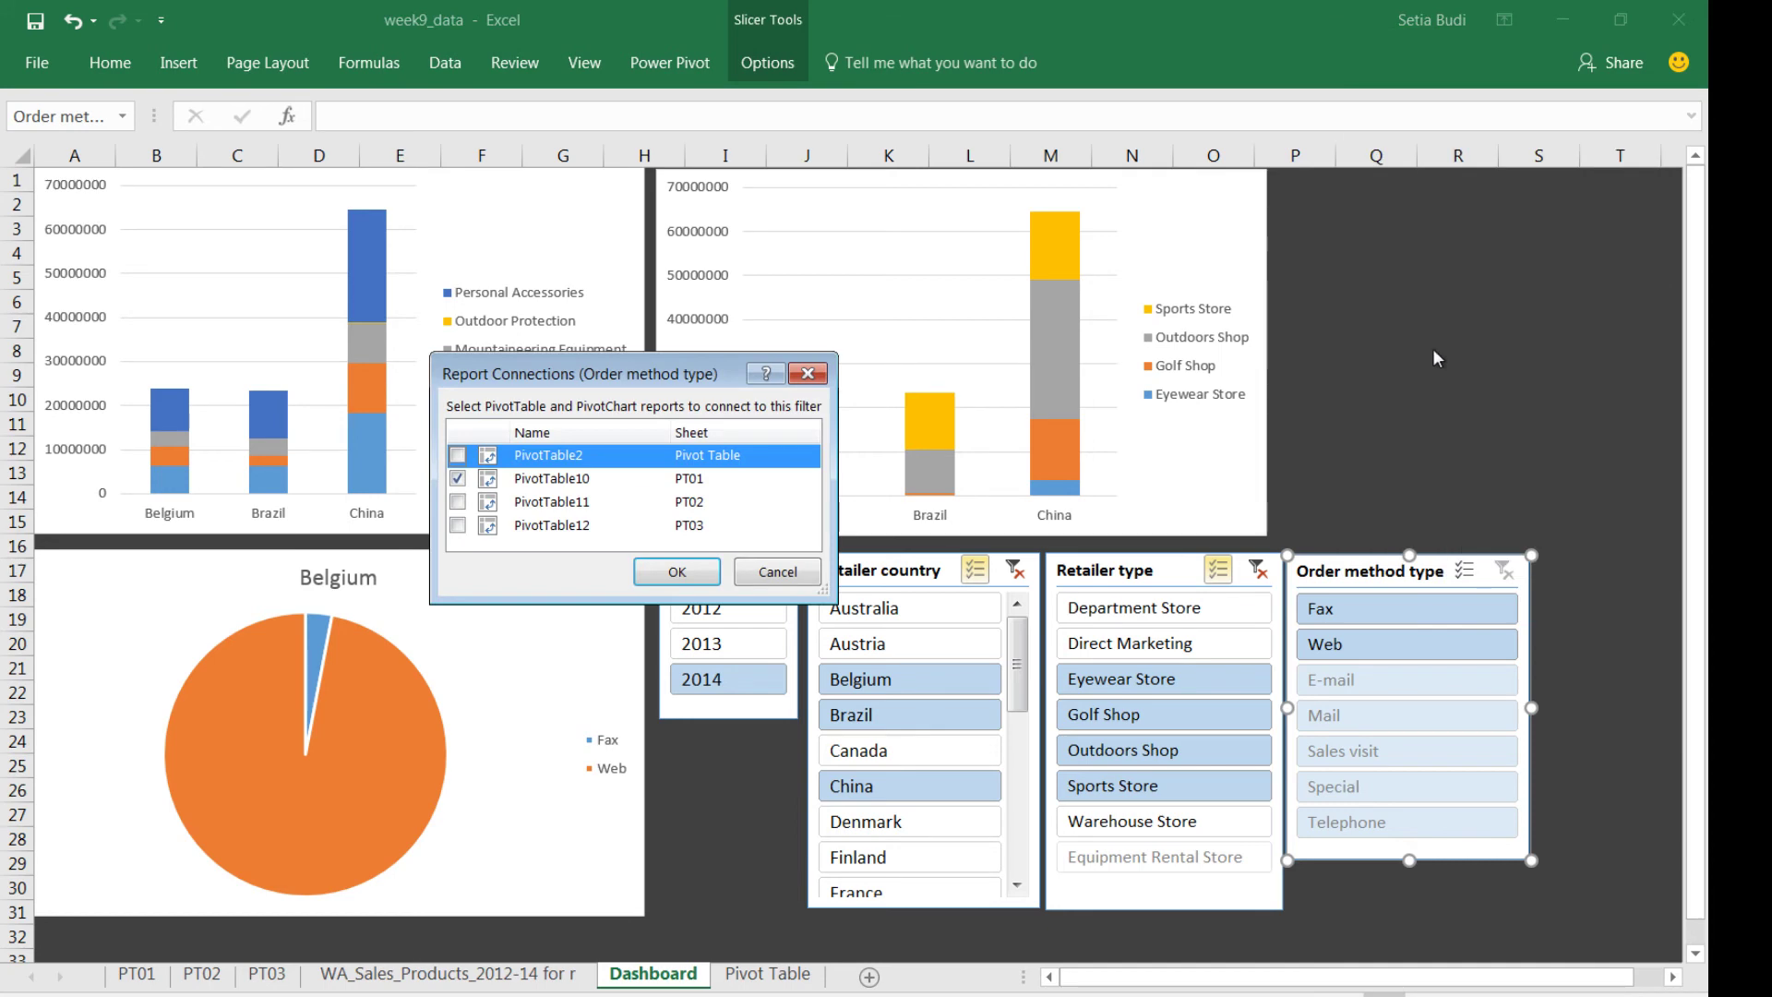
left_click(462, 508)
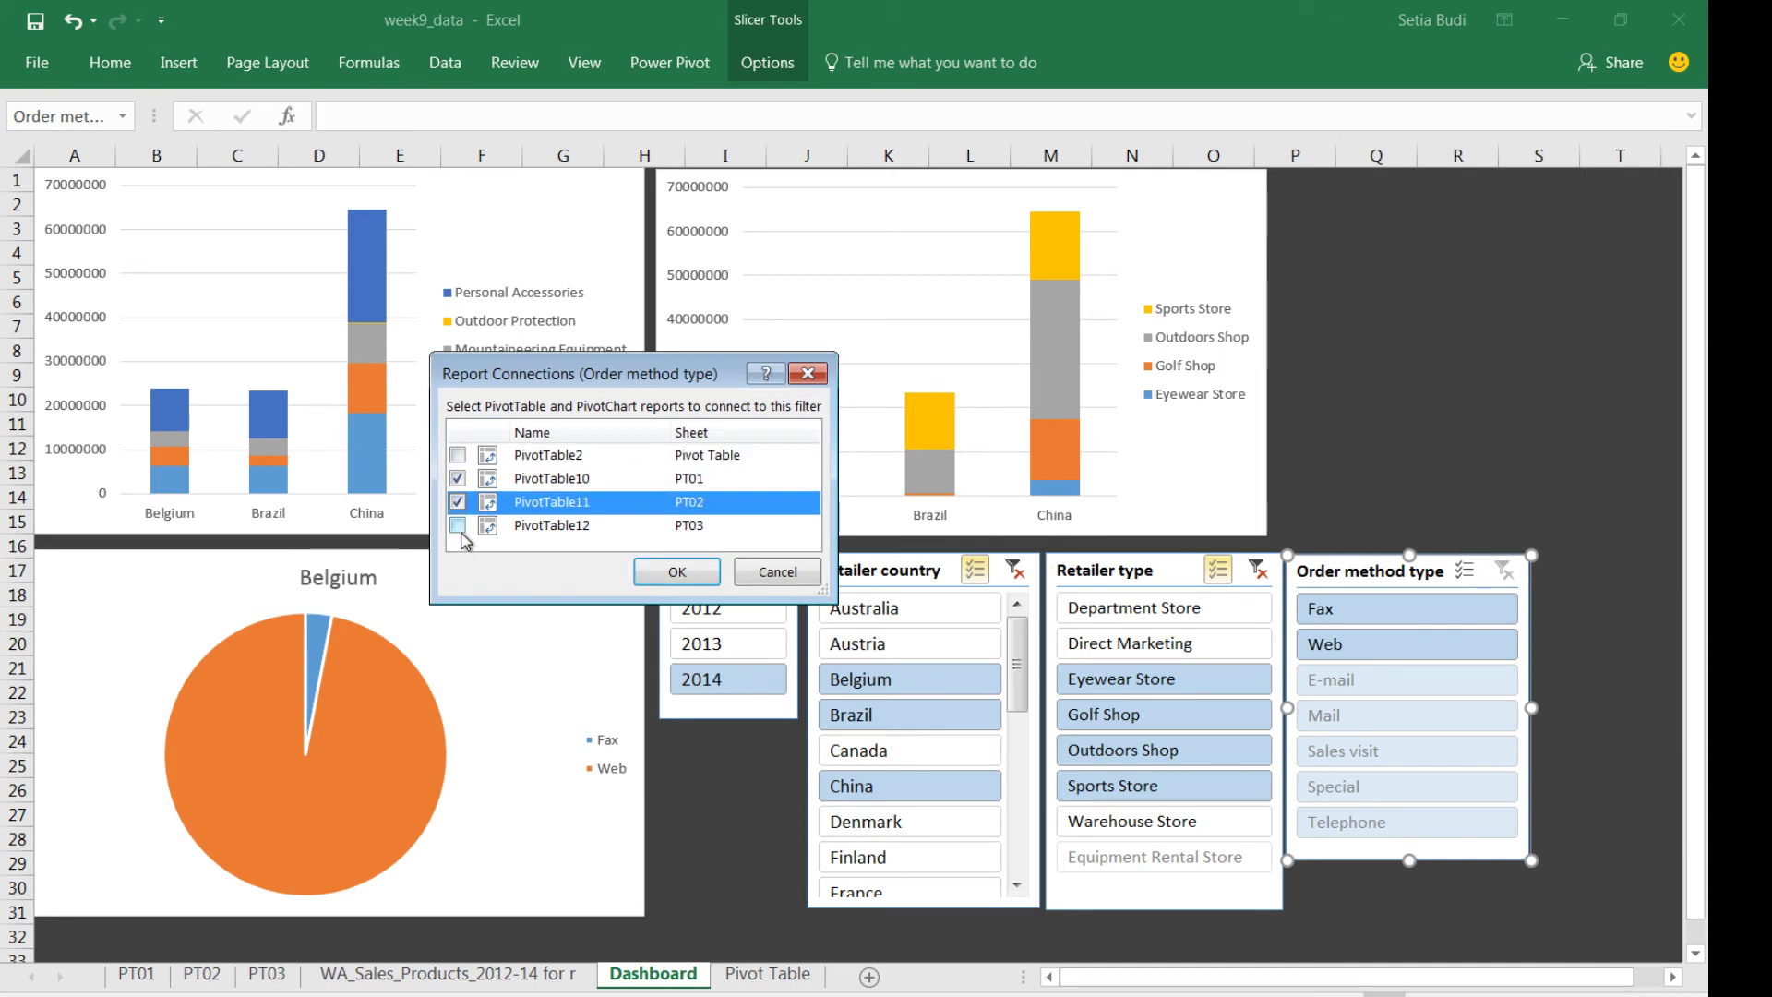
left_click(461, 530)
left_click(671, 575)
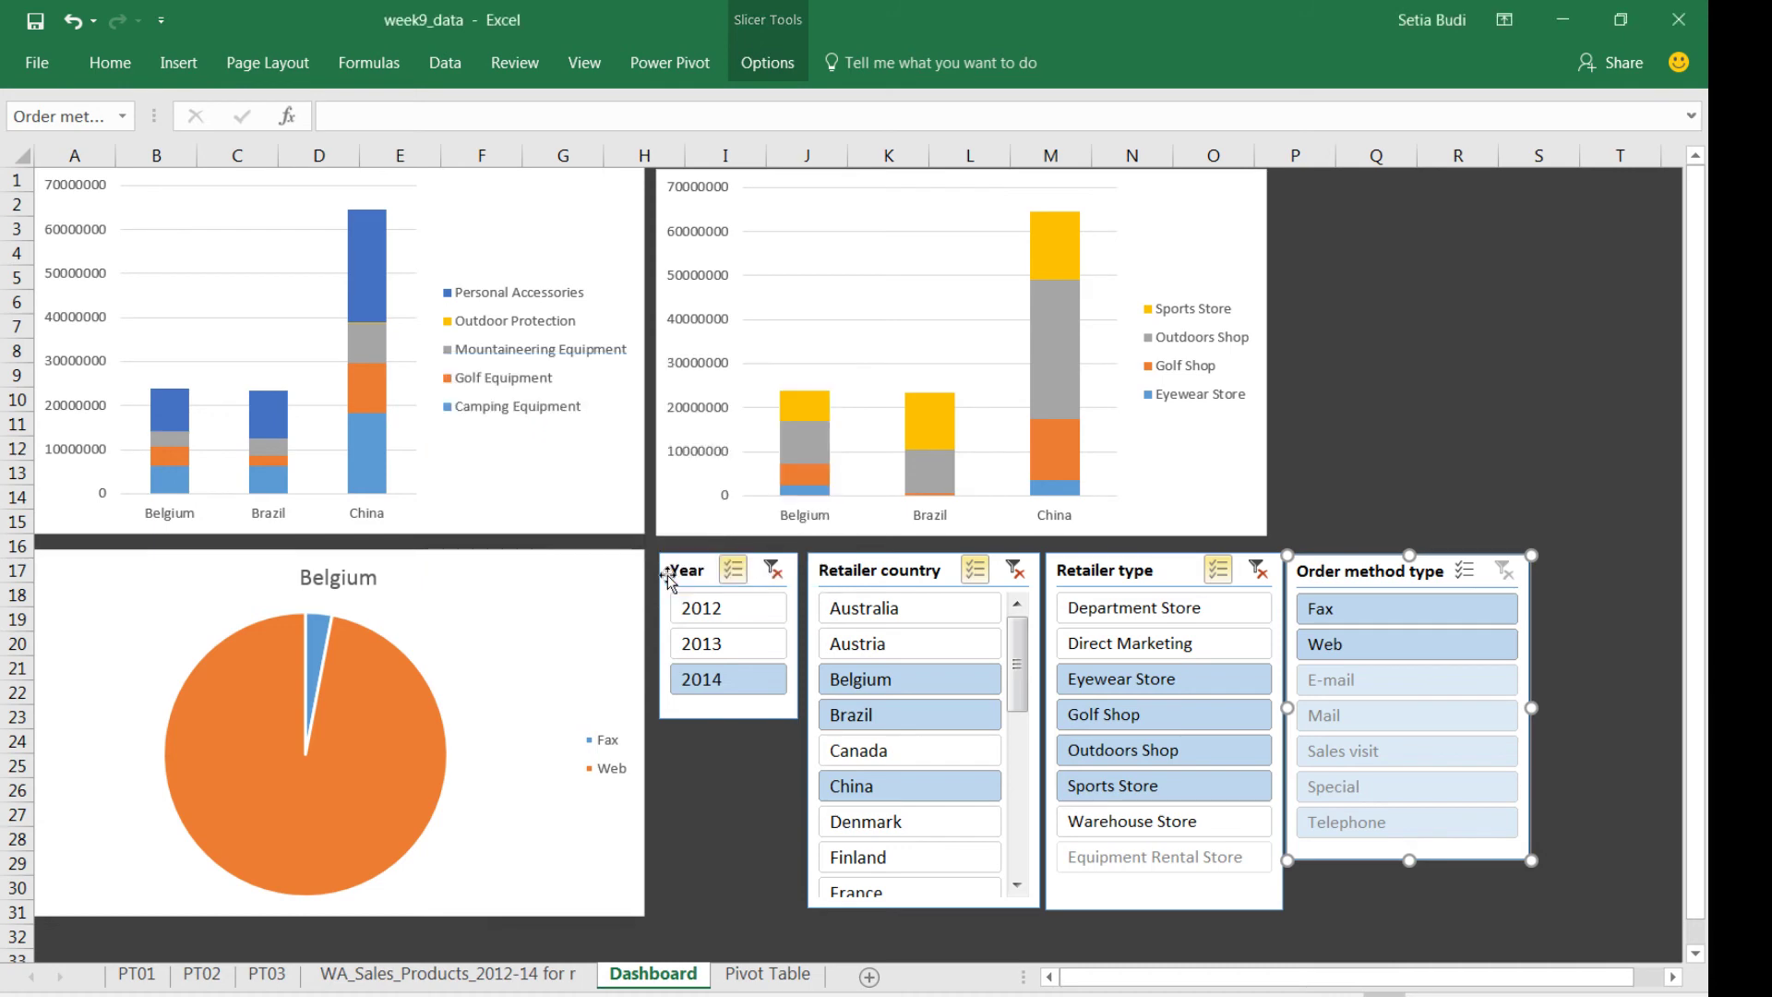
- Filter order method to E-mail and click countries Australia, Canada, Germany and Italy
left_click(1433, 420)
left_click(1373, 684)
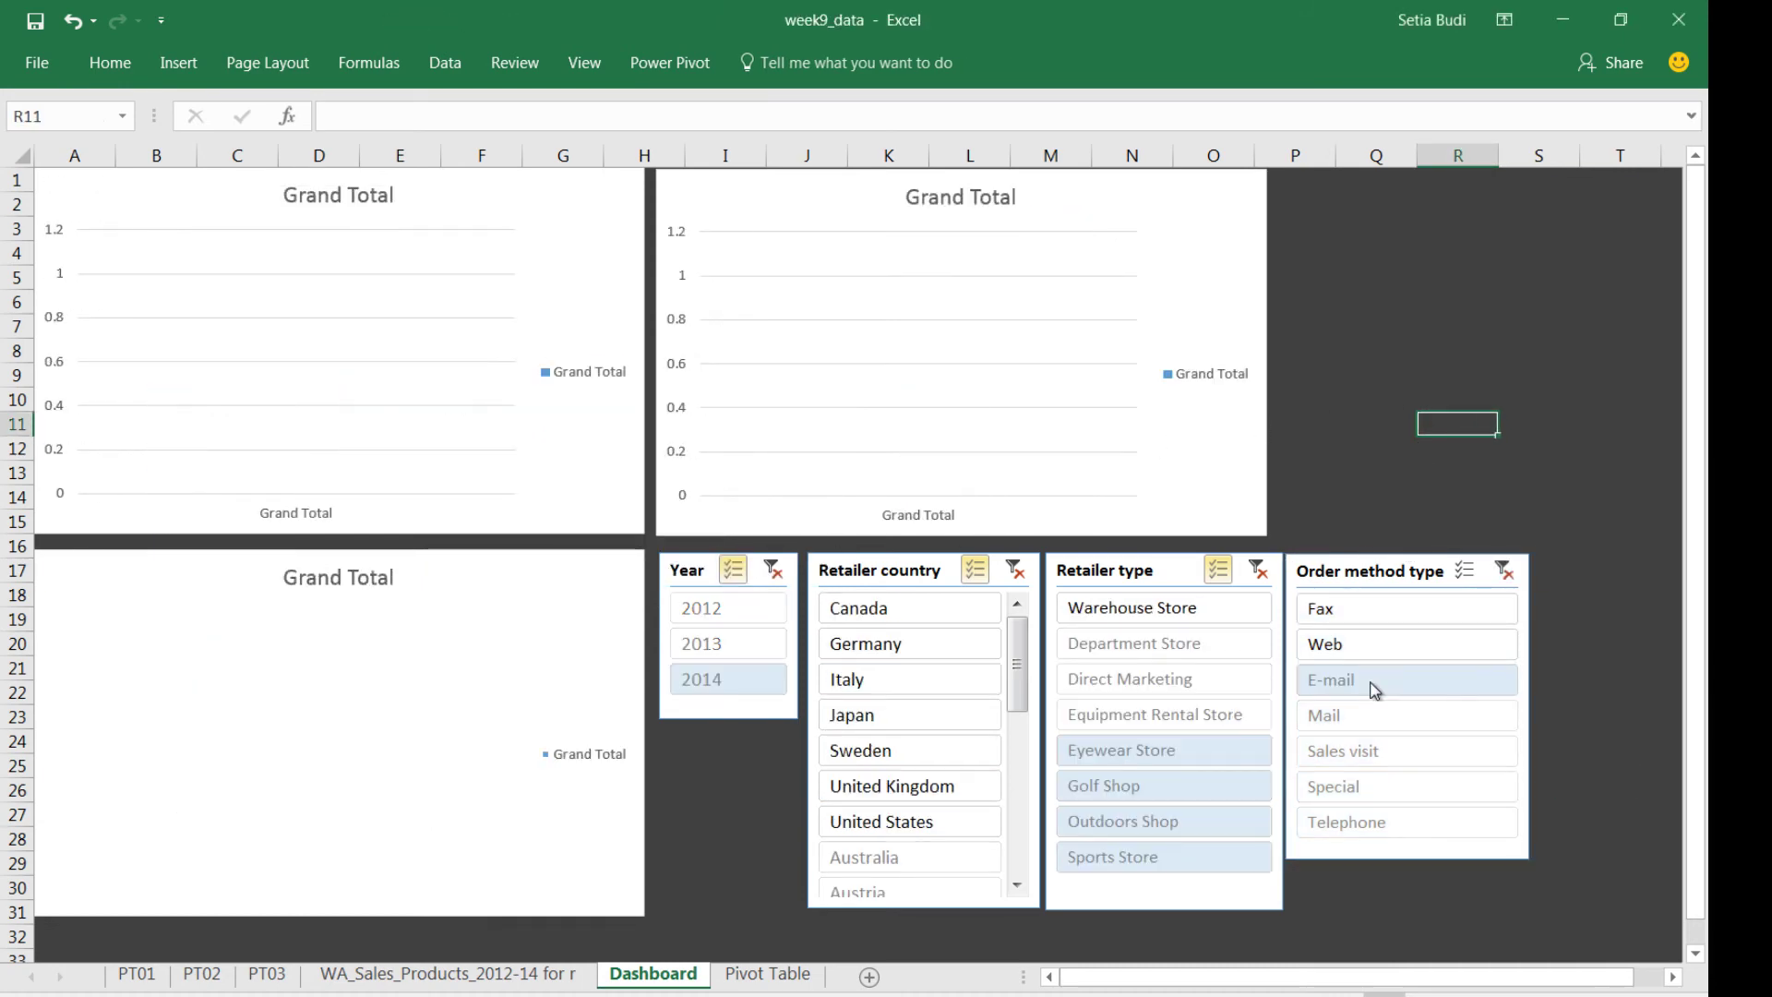
left_click(729, 609)
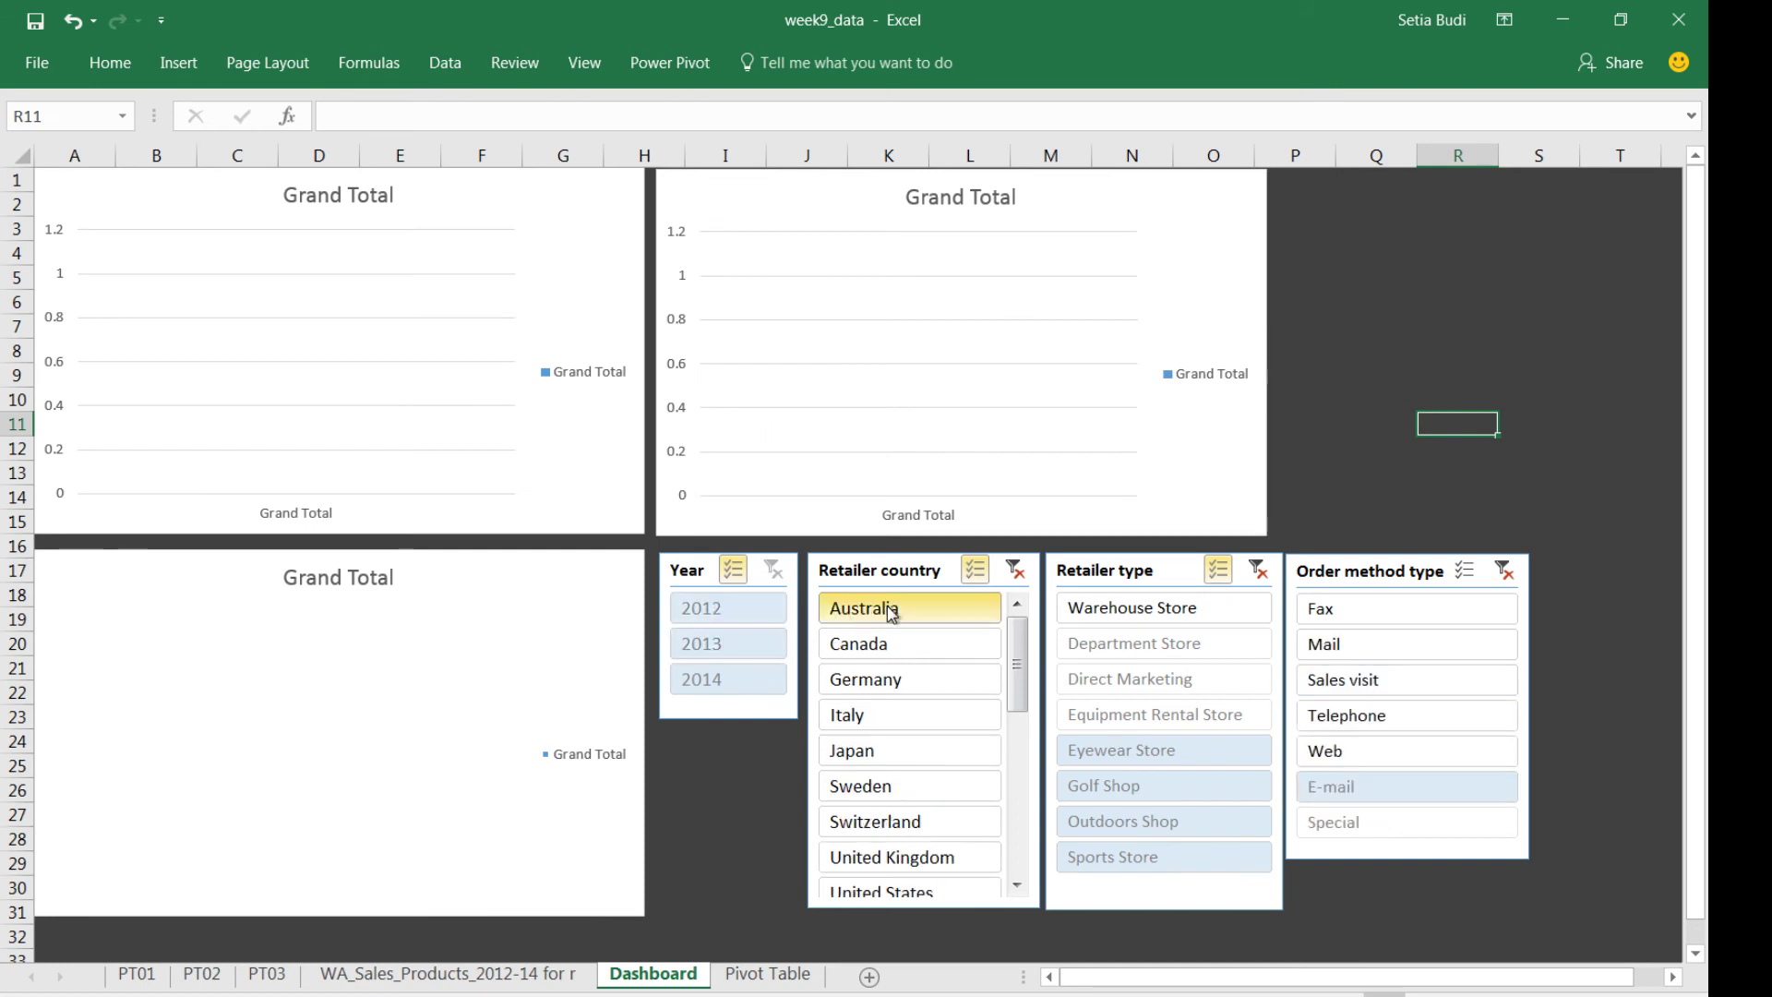
left_click(900, 611)
left_click(901, 645)
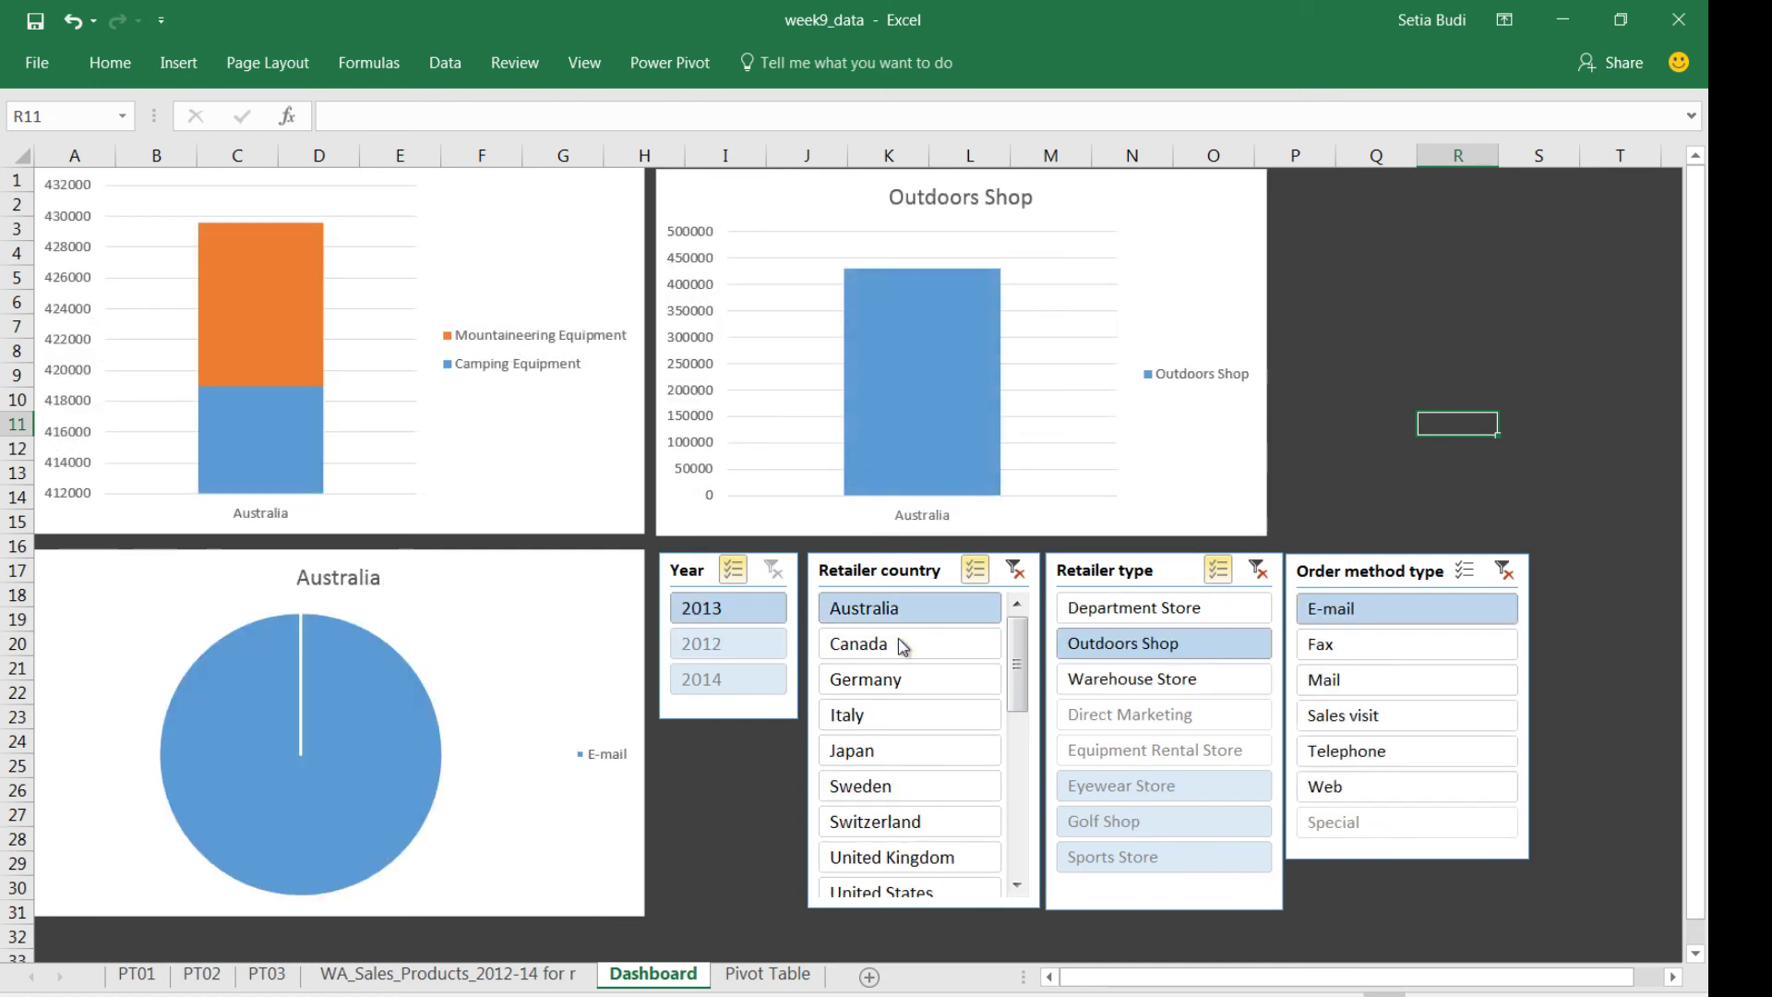
left_click(915, 683)
left_click(907, 715)
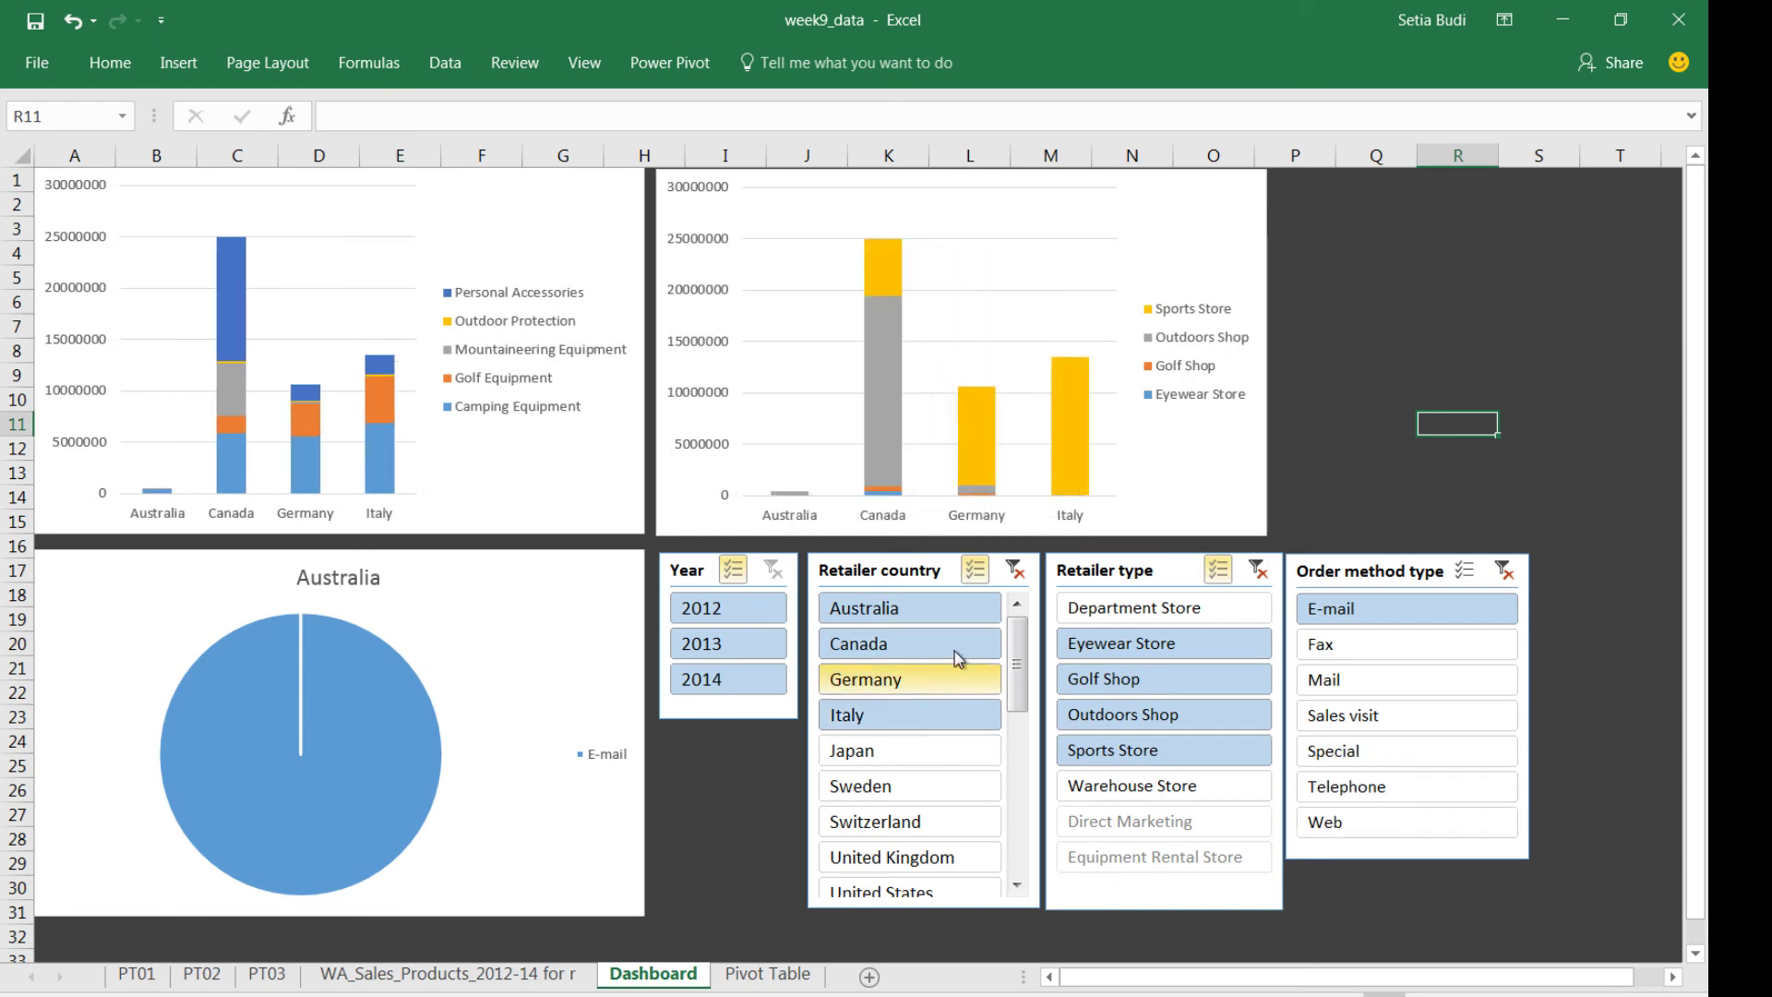
- Enable Multi-Select for order methods and select E-mail, Fax, Mail and Special
left_click(1339, 651)
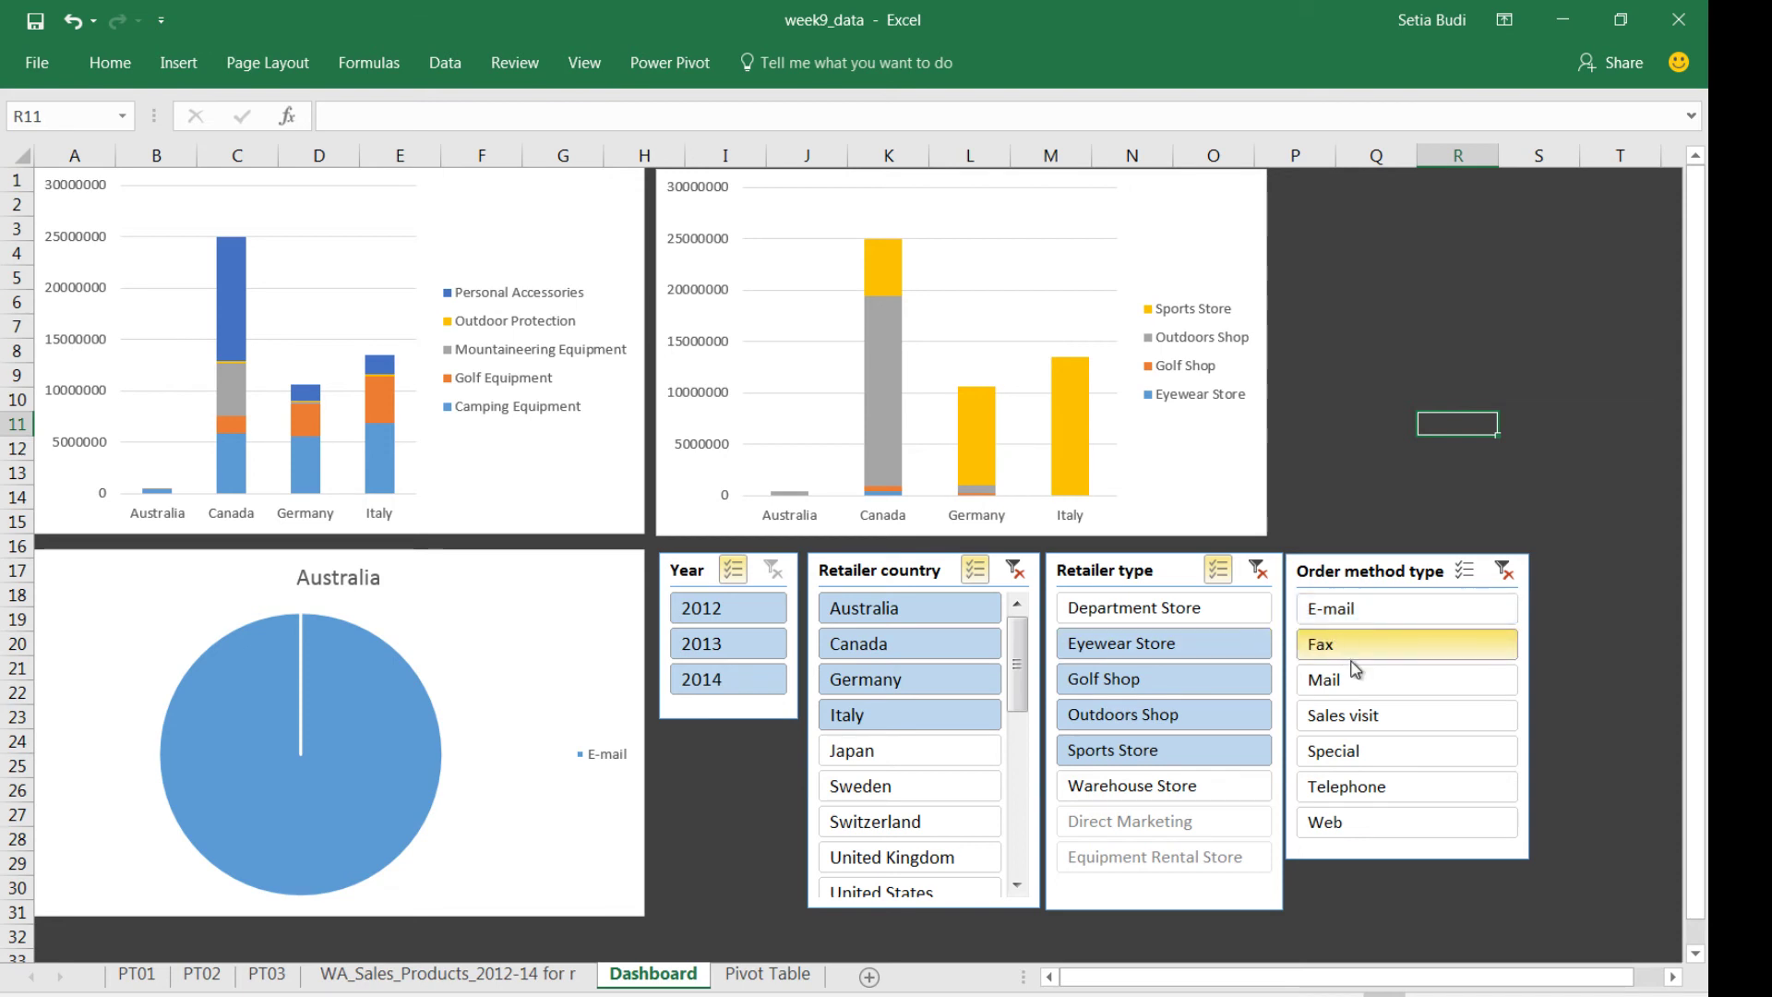
left_click(1371, 676)
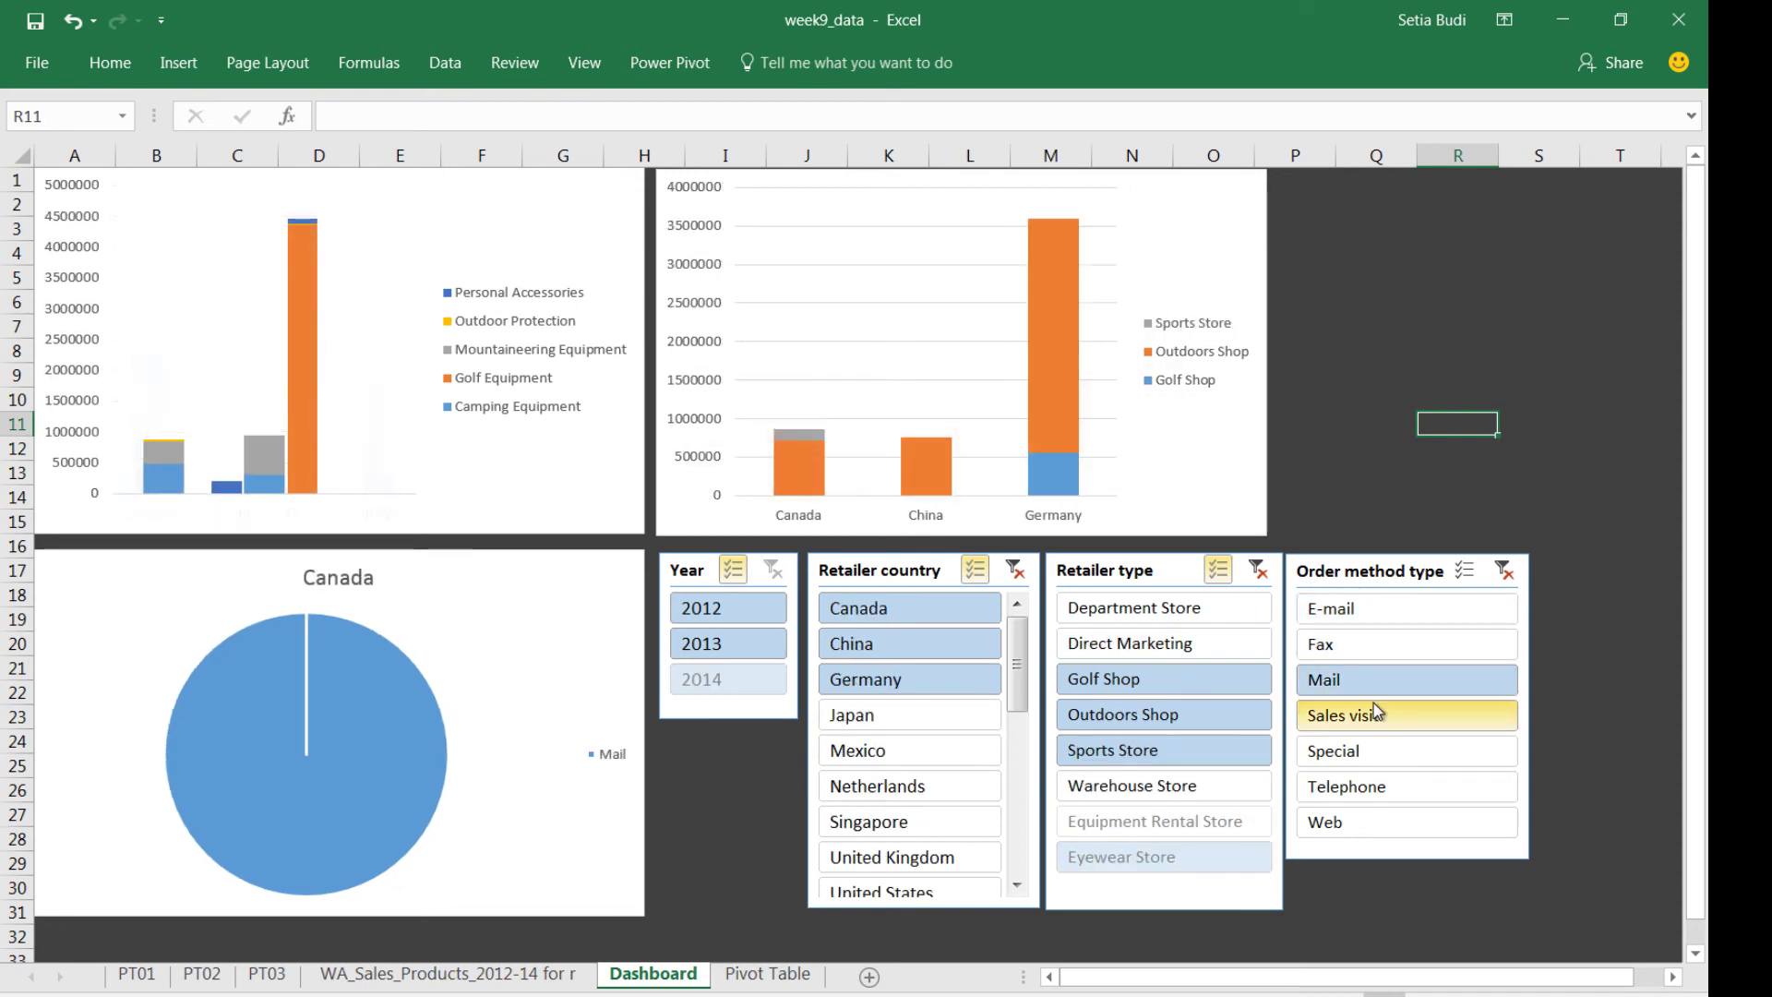
left_click(1370, 715)
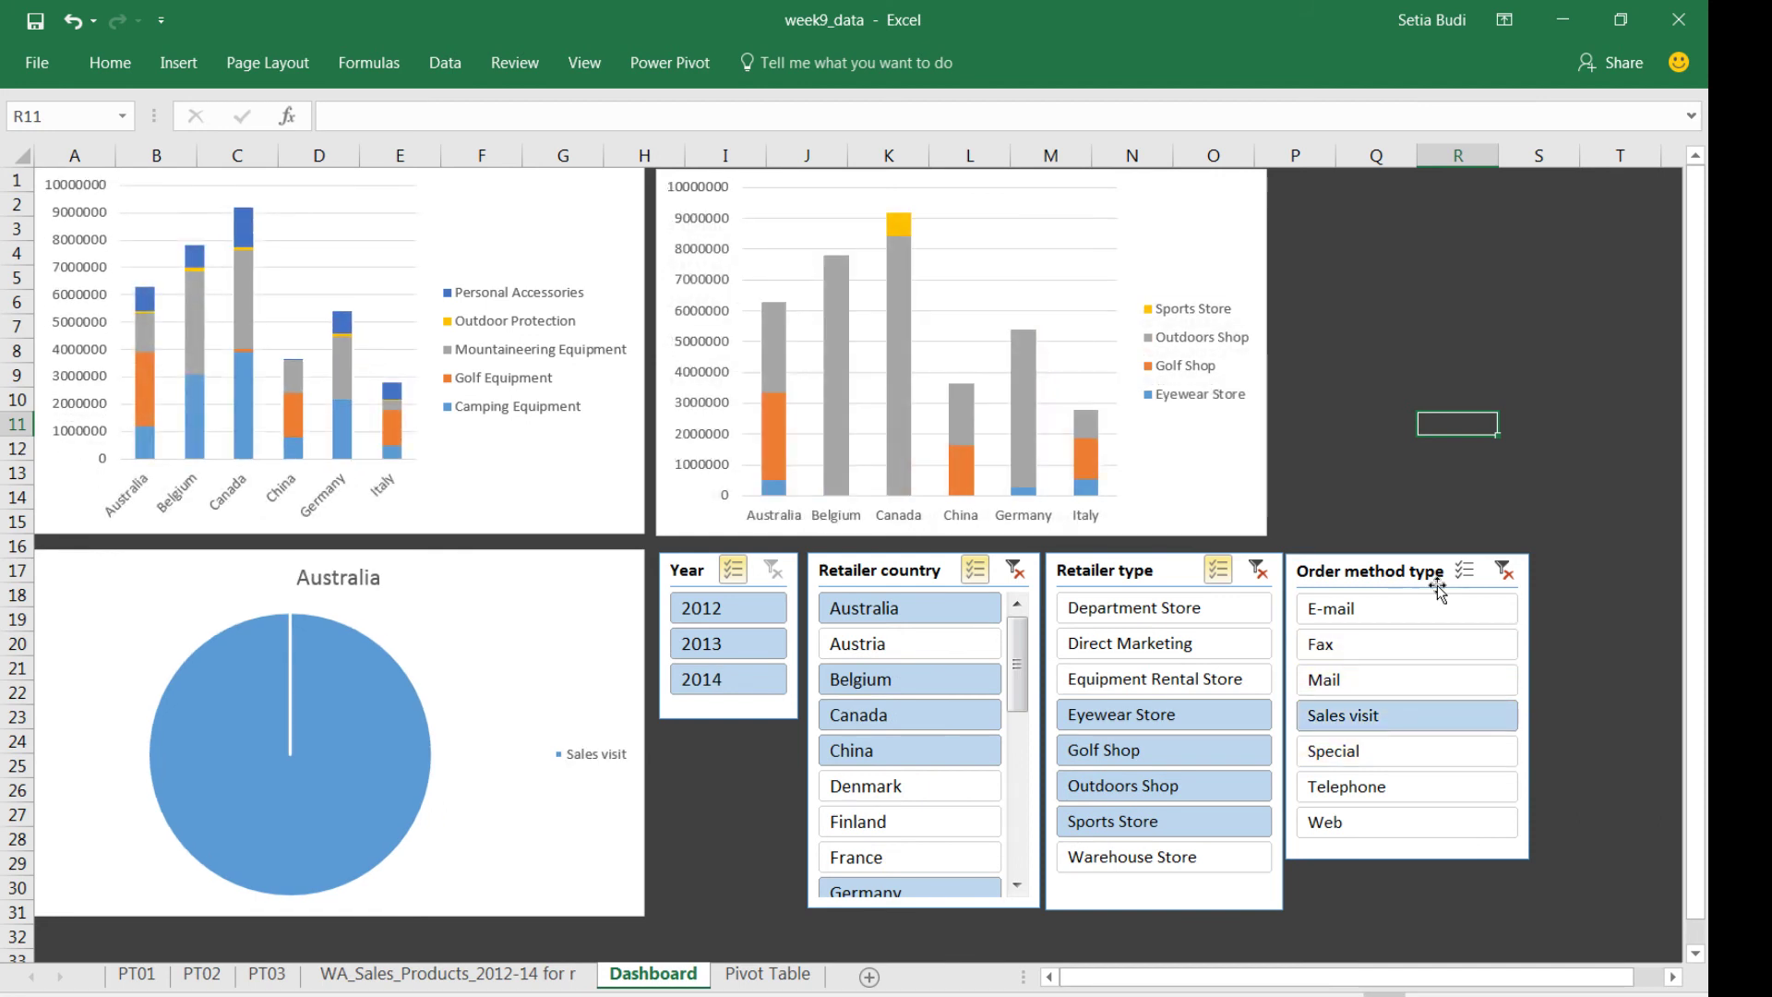
left_click(1464, 569)
left_click(1353, 609)
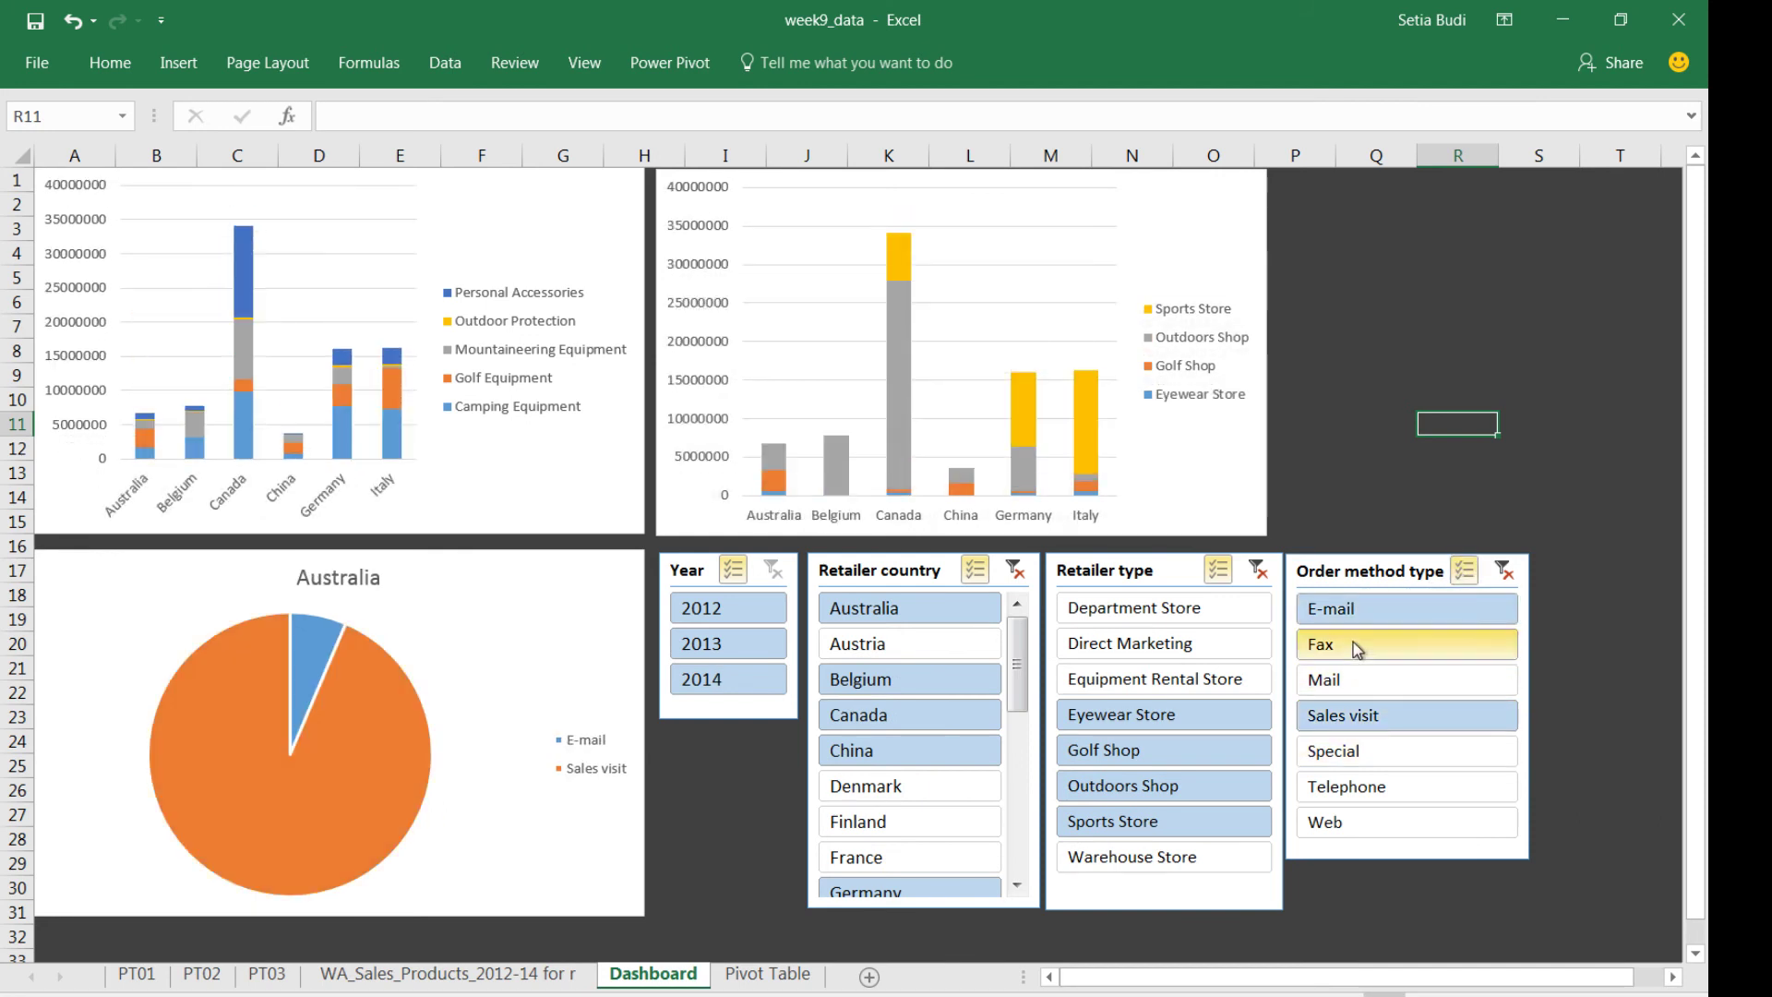
left_click(1355, 646)
left_click(1375, 680)
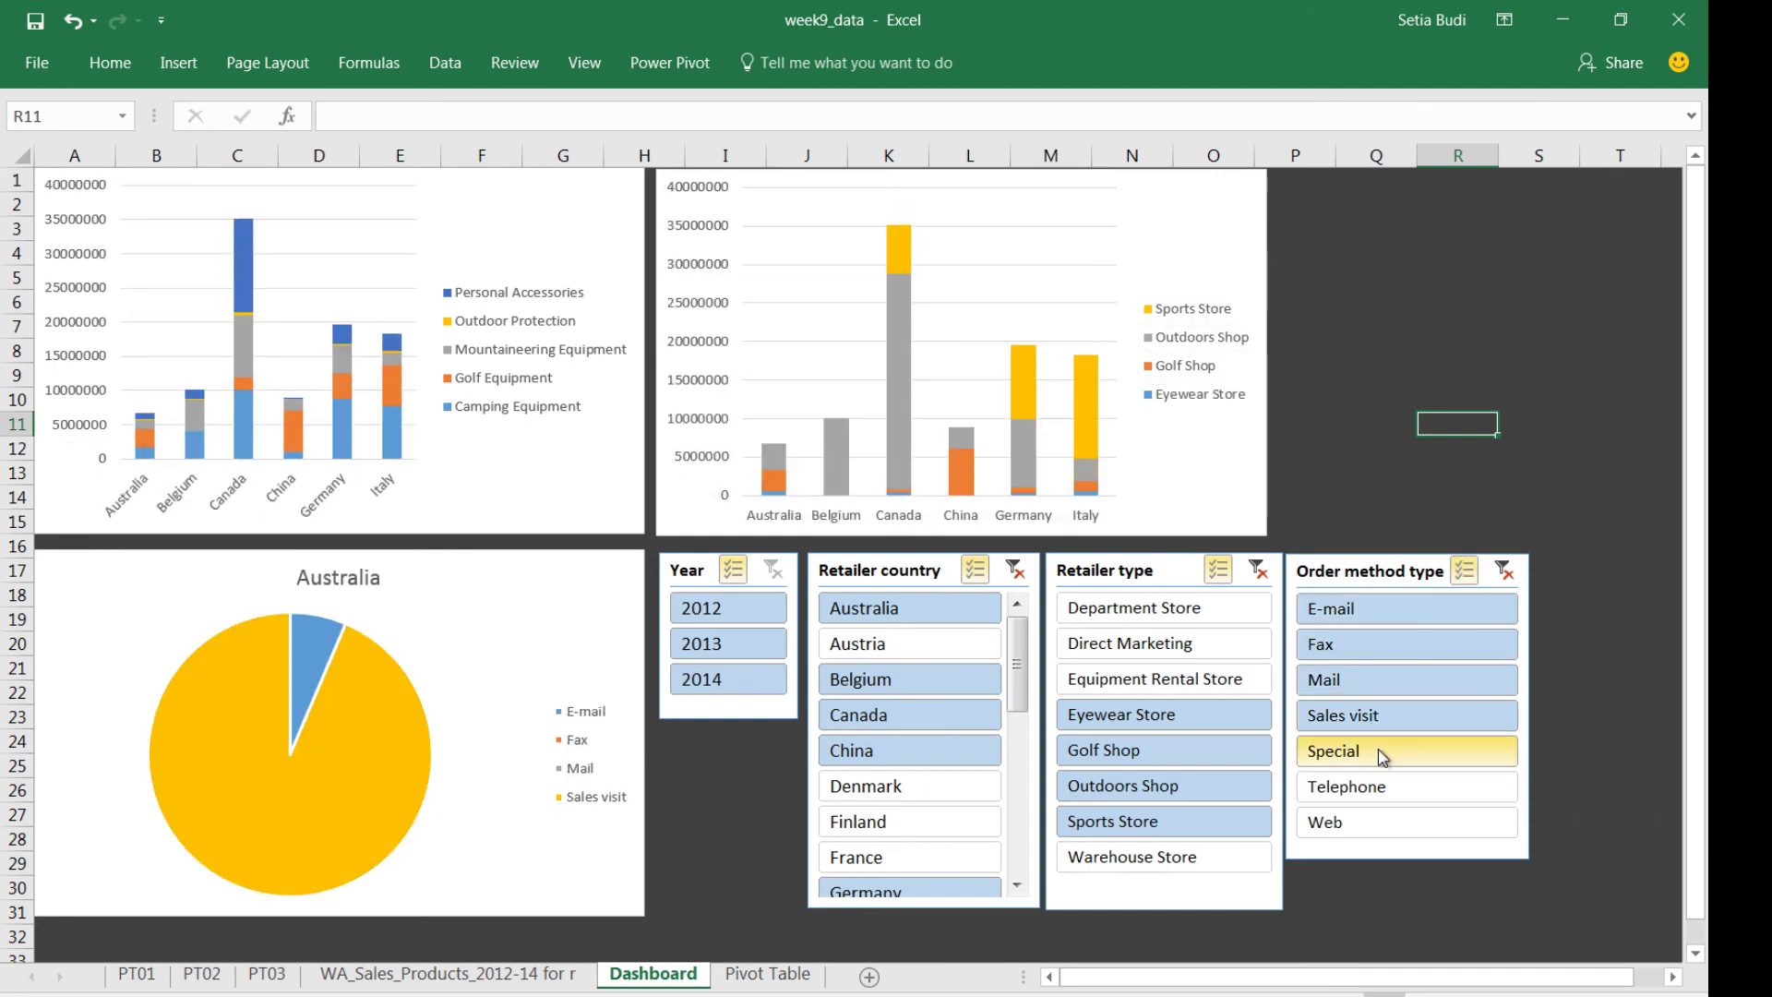
left_click(1375, 751)
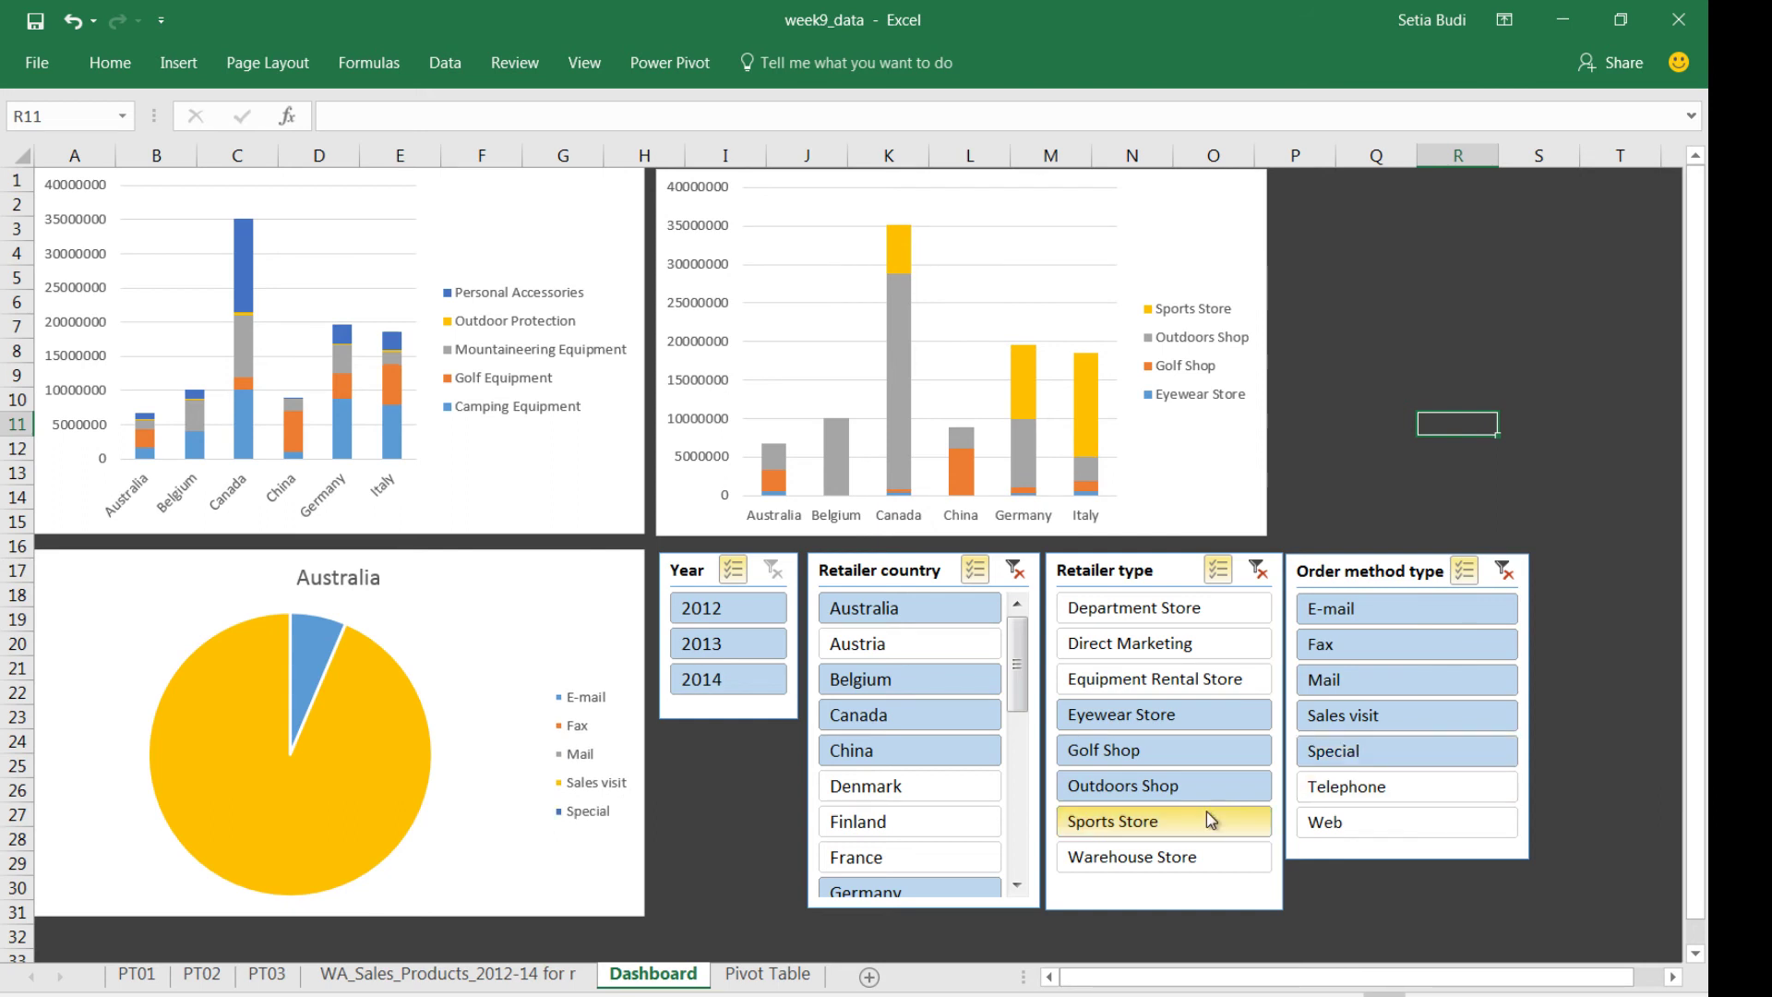
- Narrow the countries by dropping Belgium, Australia, China and Germany while keeping Canada
left_click(951, 716)
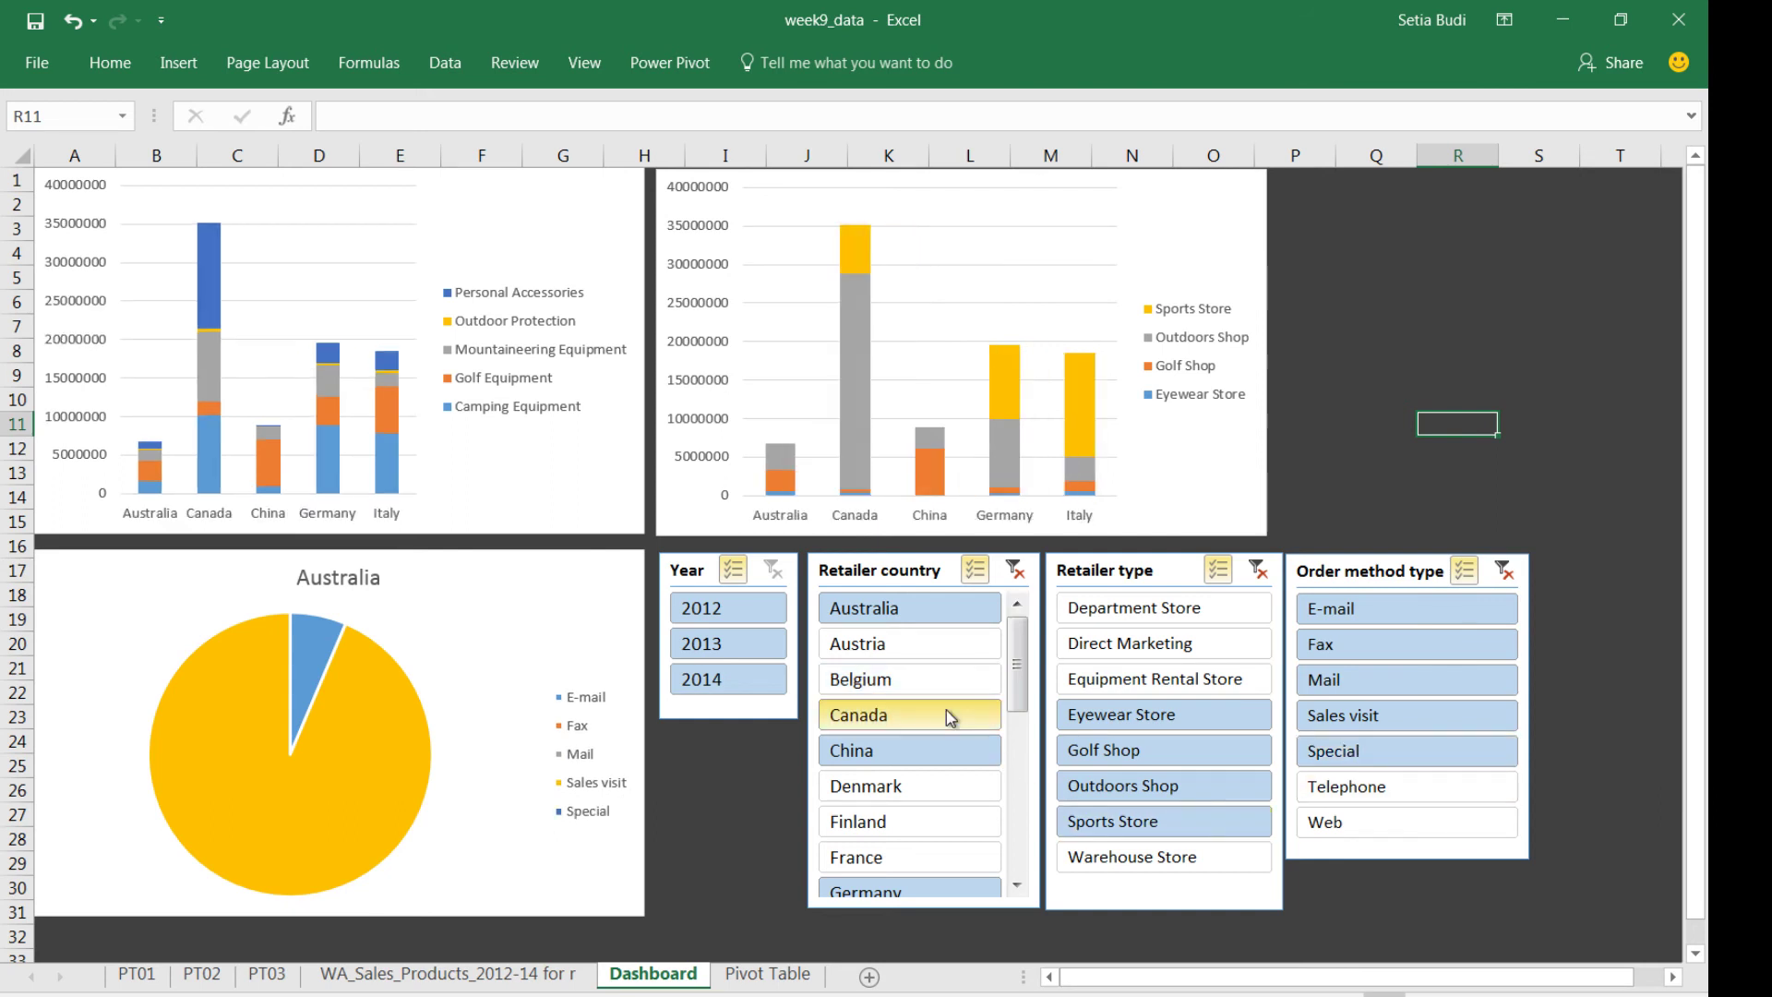
left_click(932, 680)
left_click(932, 609)
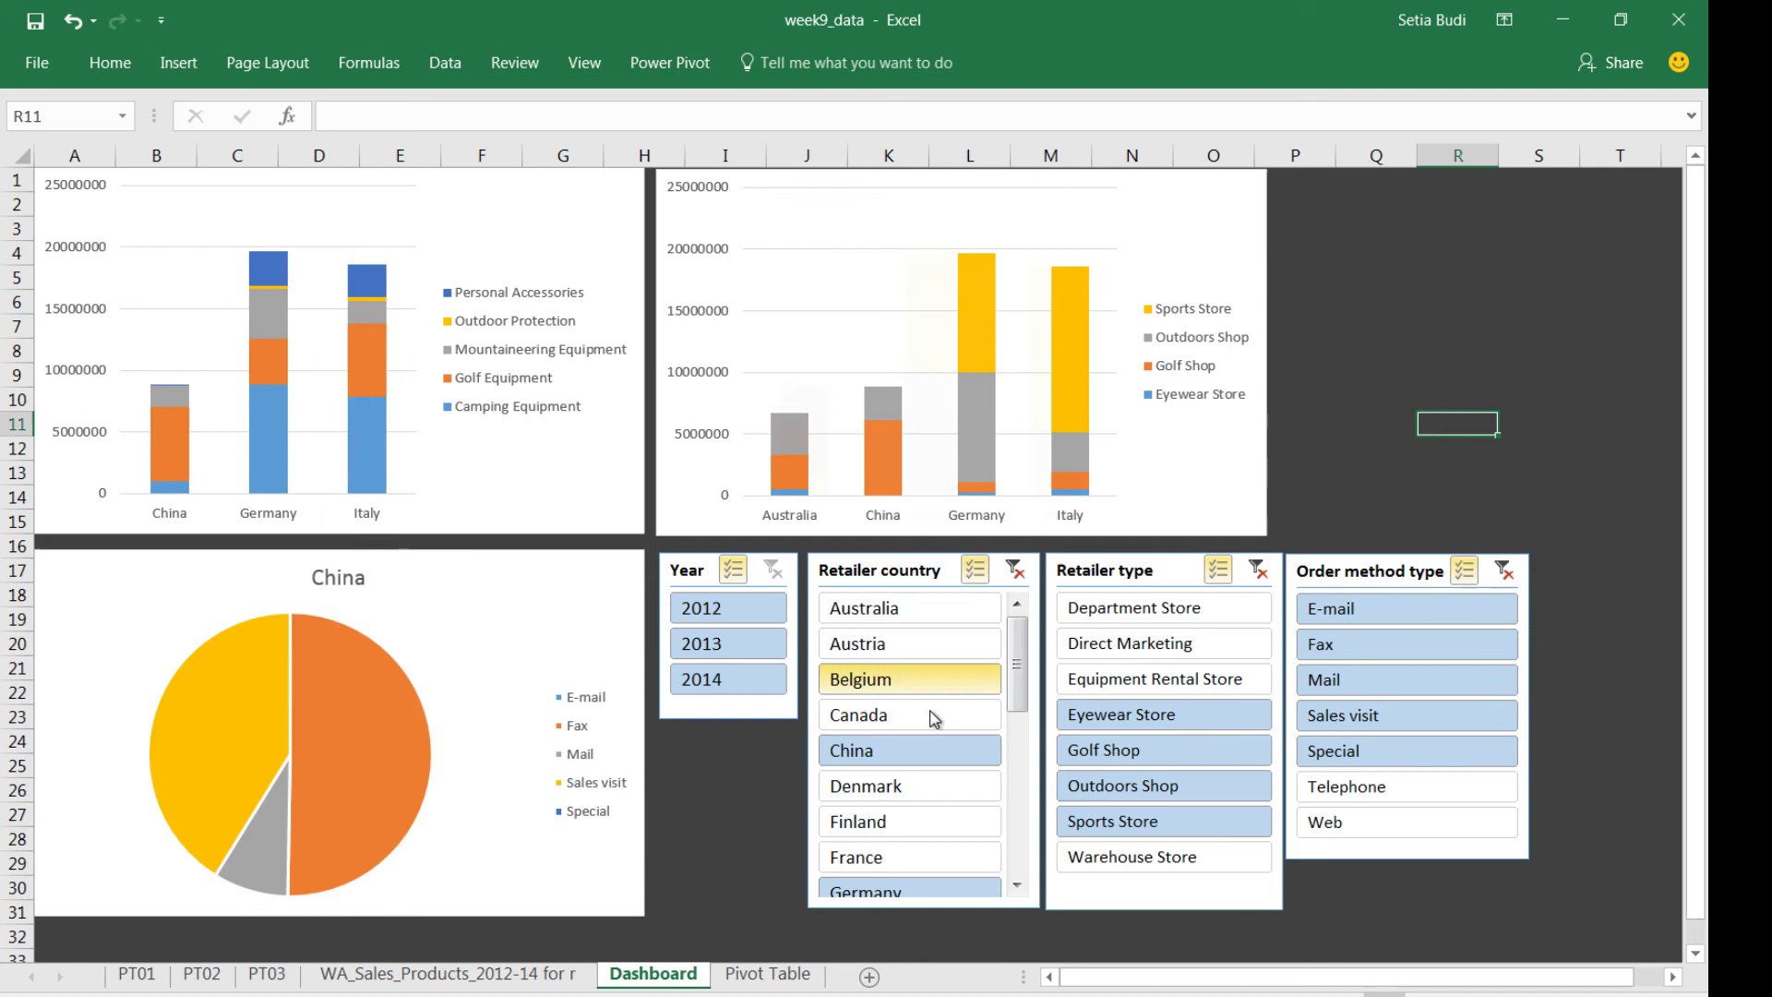
left_click(934, 716)
left_click(941, 750)
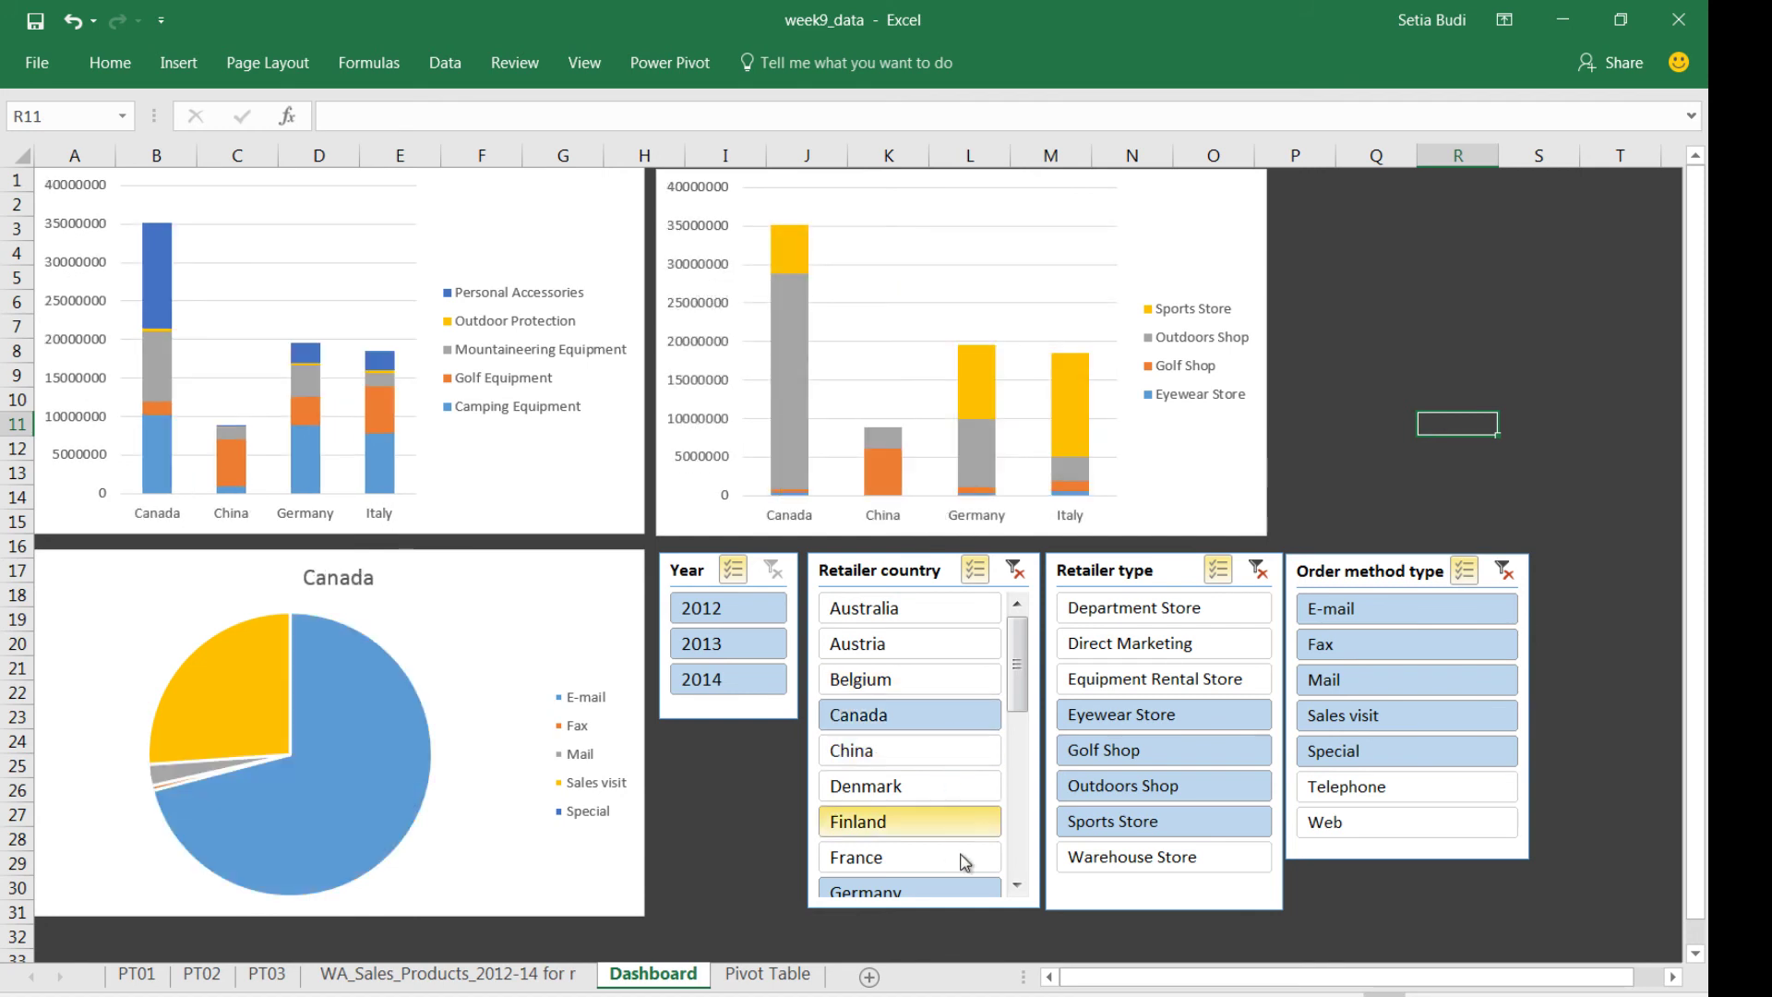
left_click(923, 890)
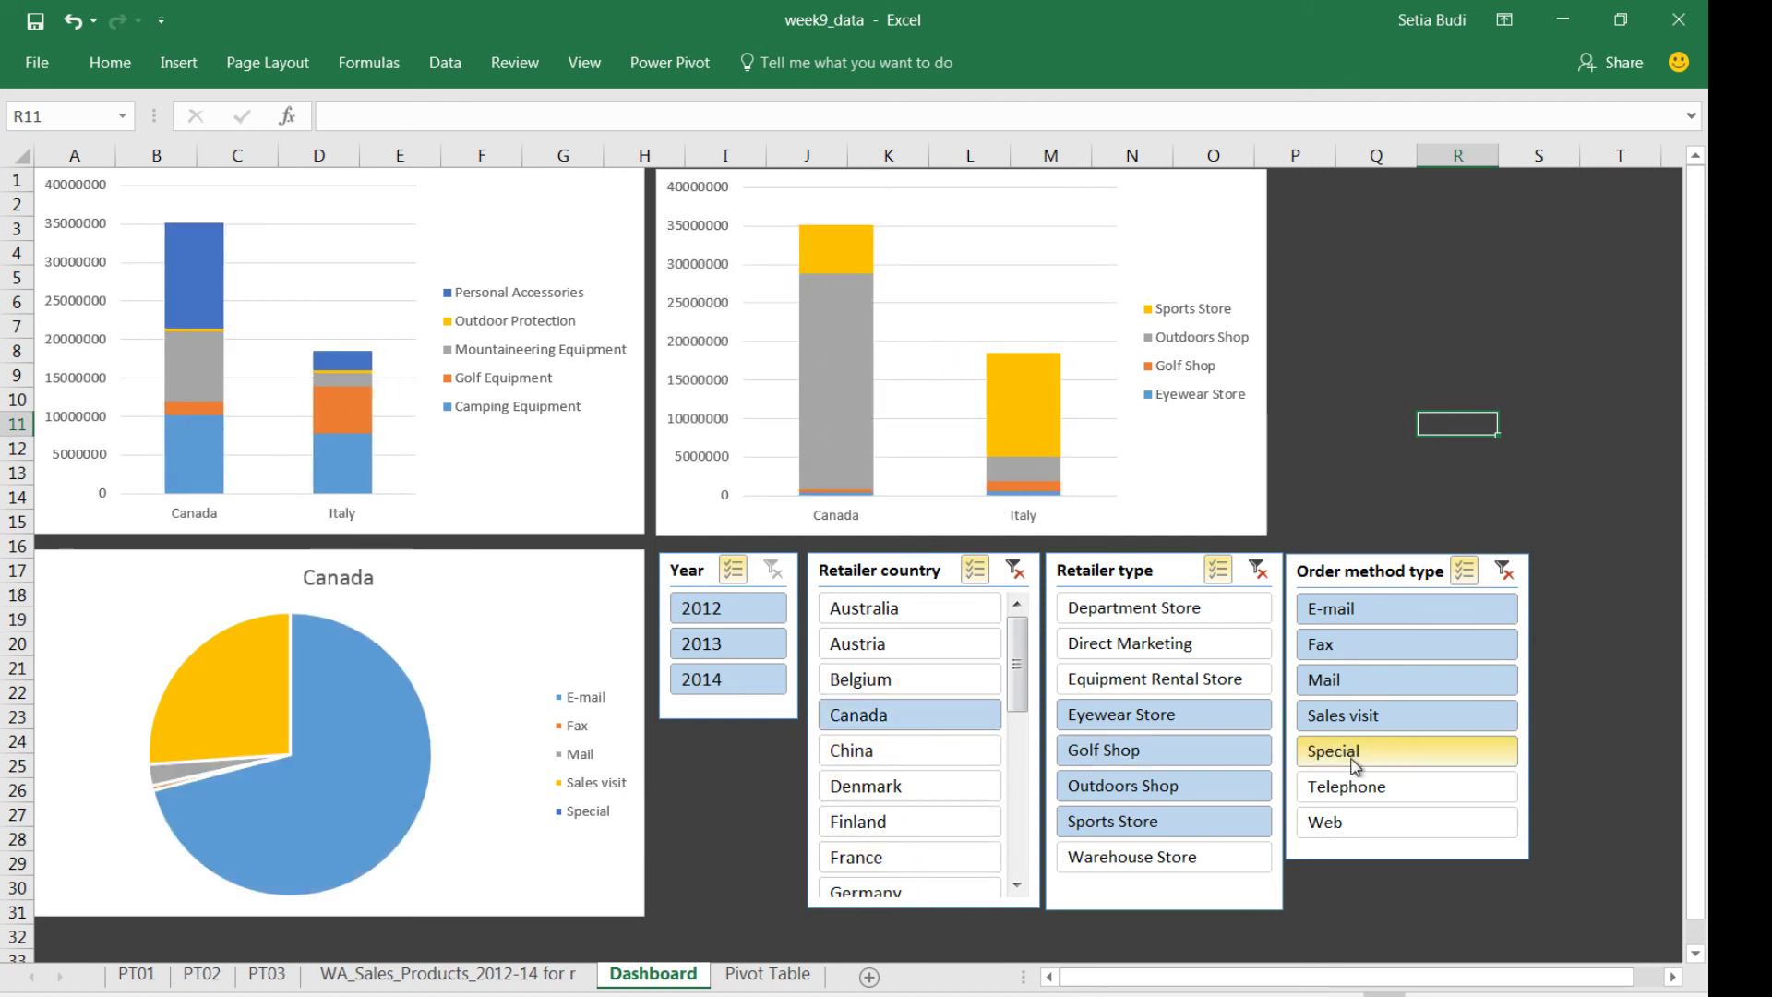
- Add Telephone and Web order methods, drop Brazil, and set Year to 2014 only
left_click(1365, 790)
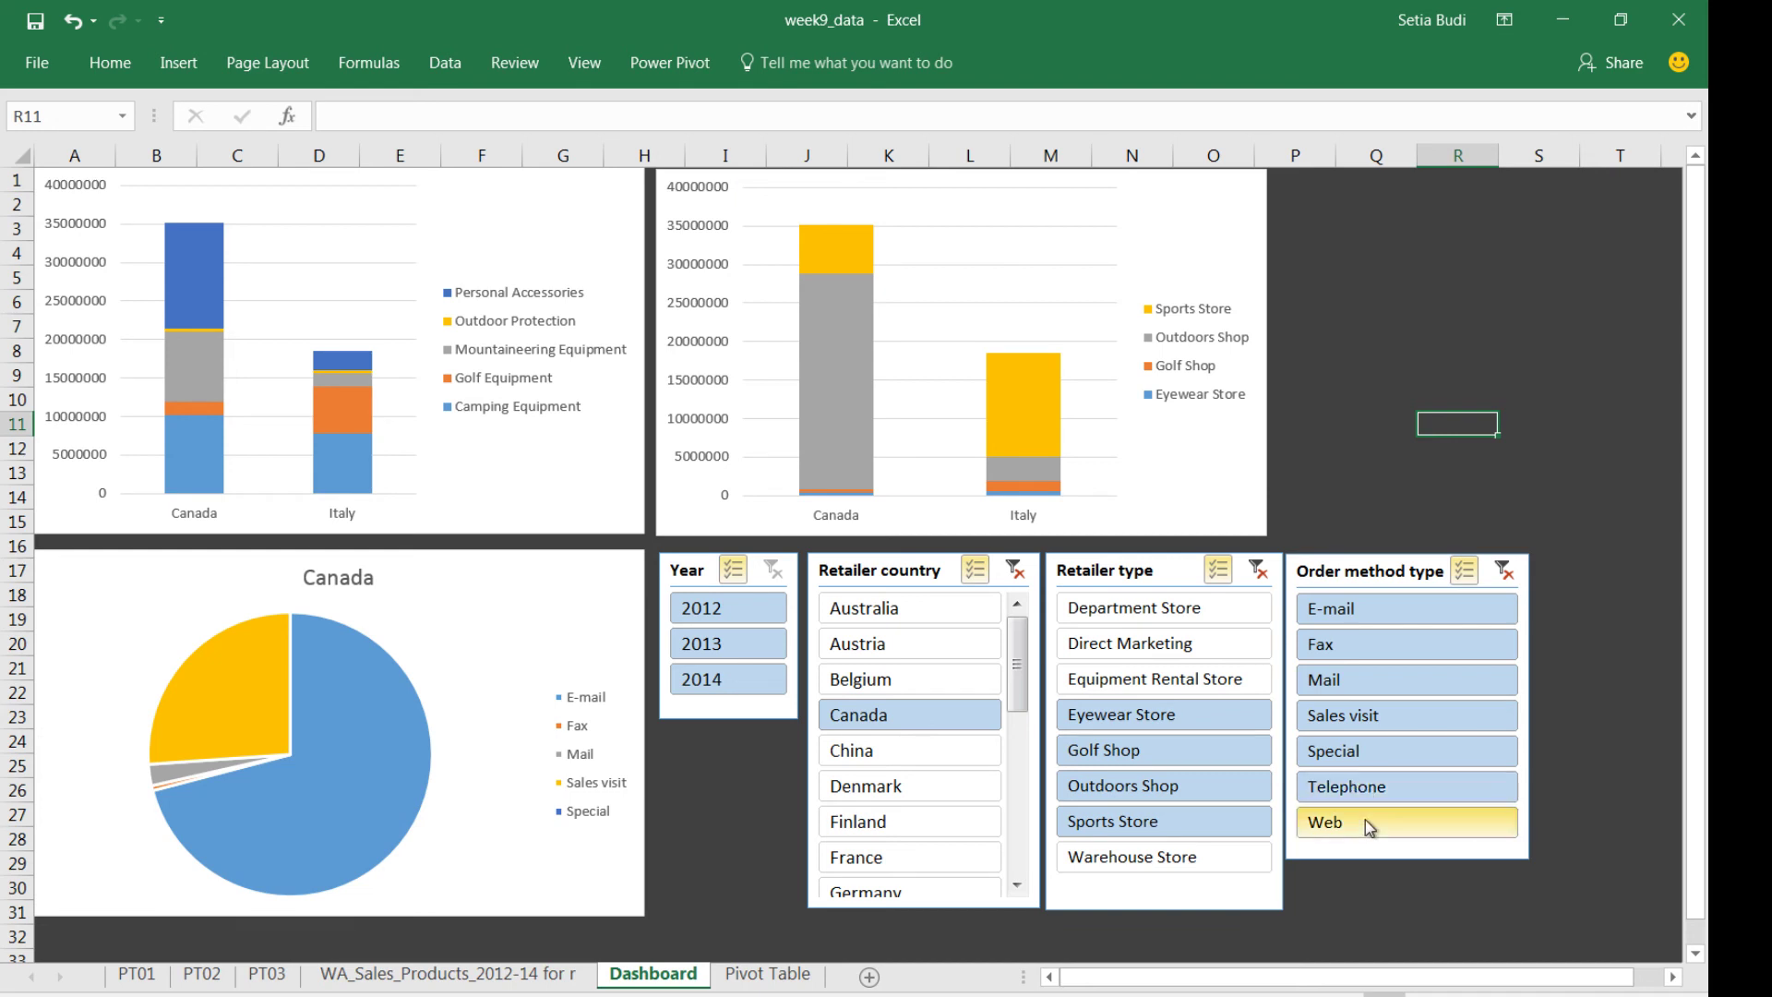
left_click(1368, 824)
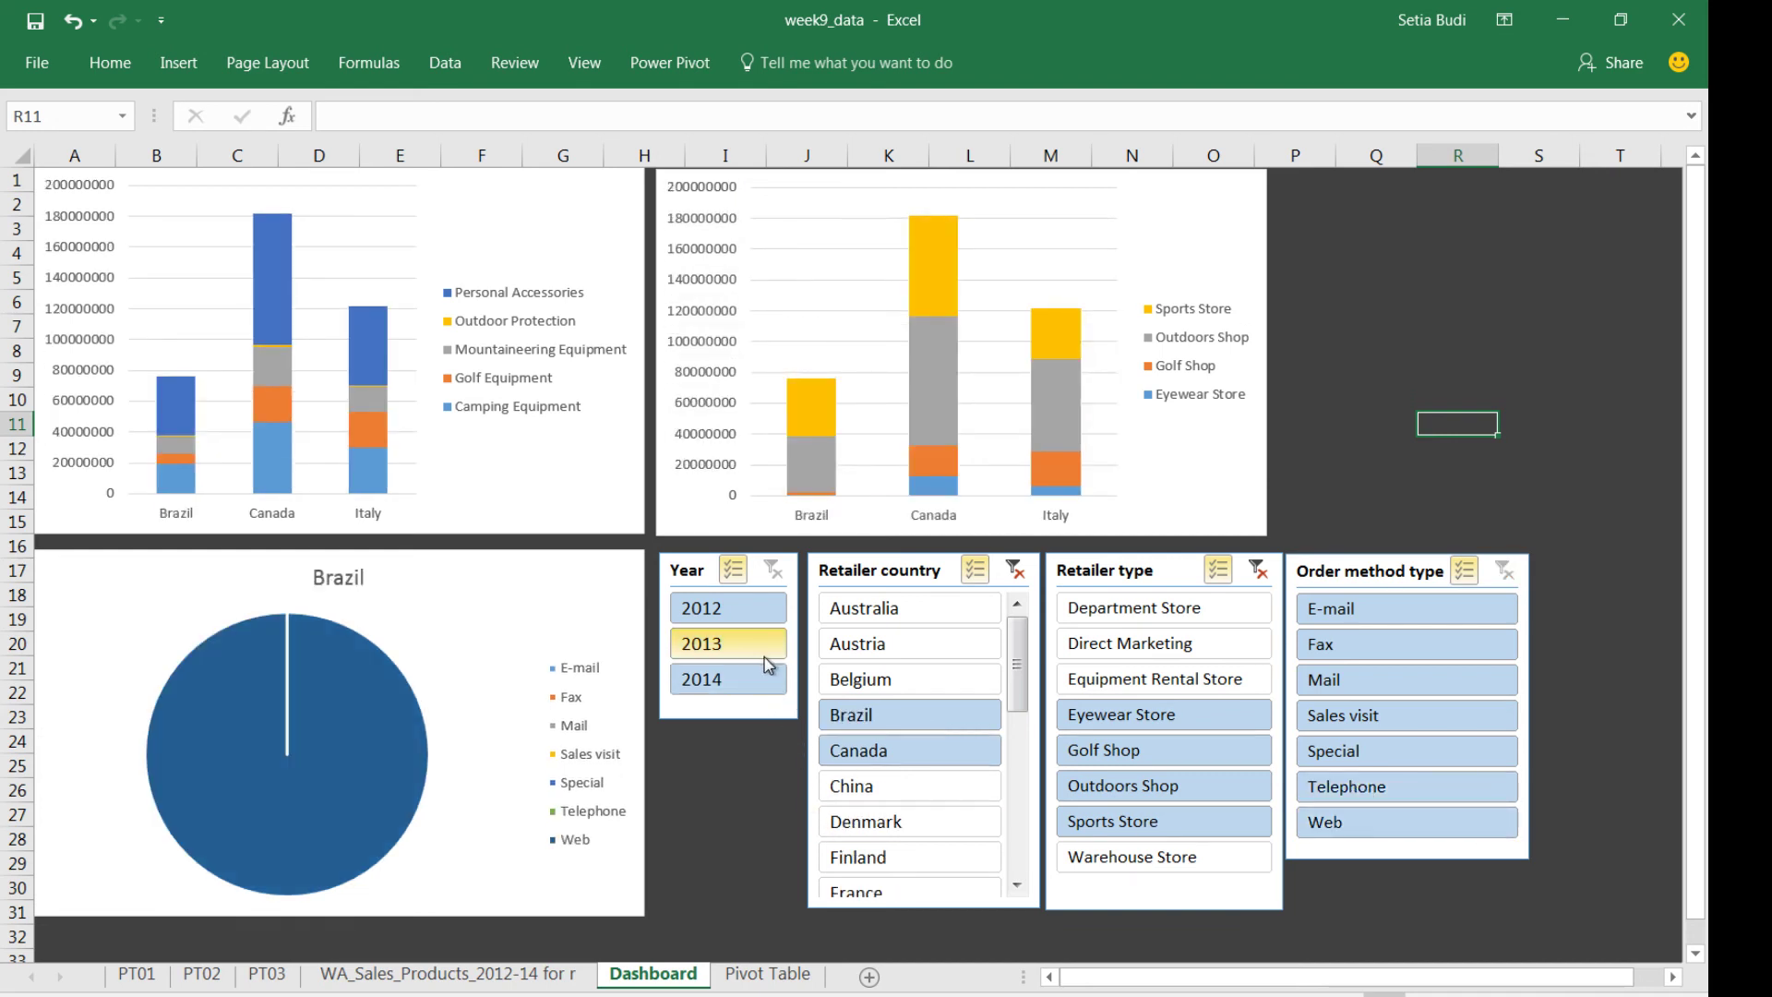
left_click(863, 752)
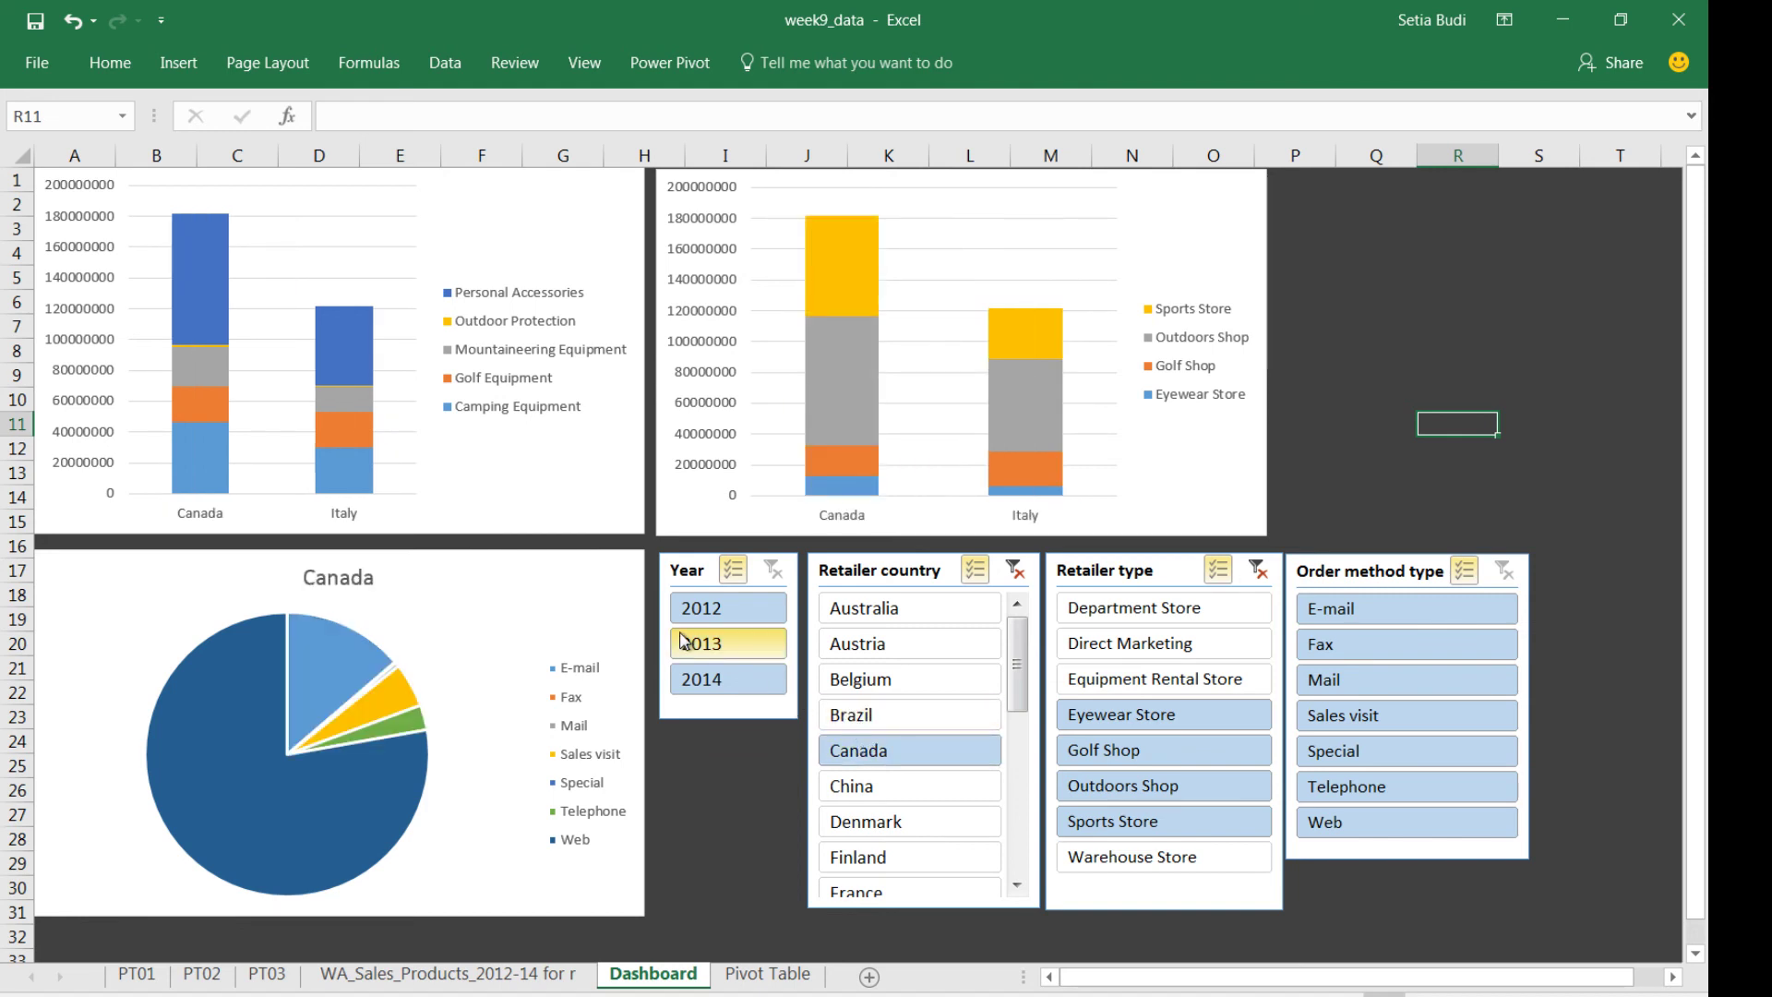
left_click(720, 643, "ctrl")
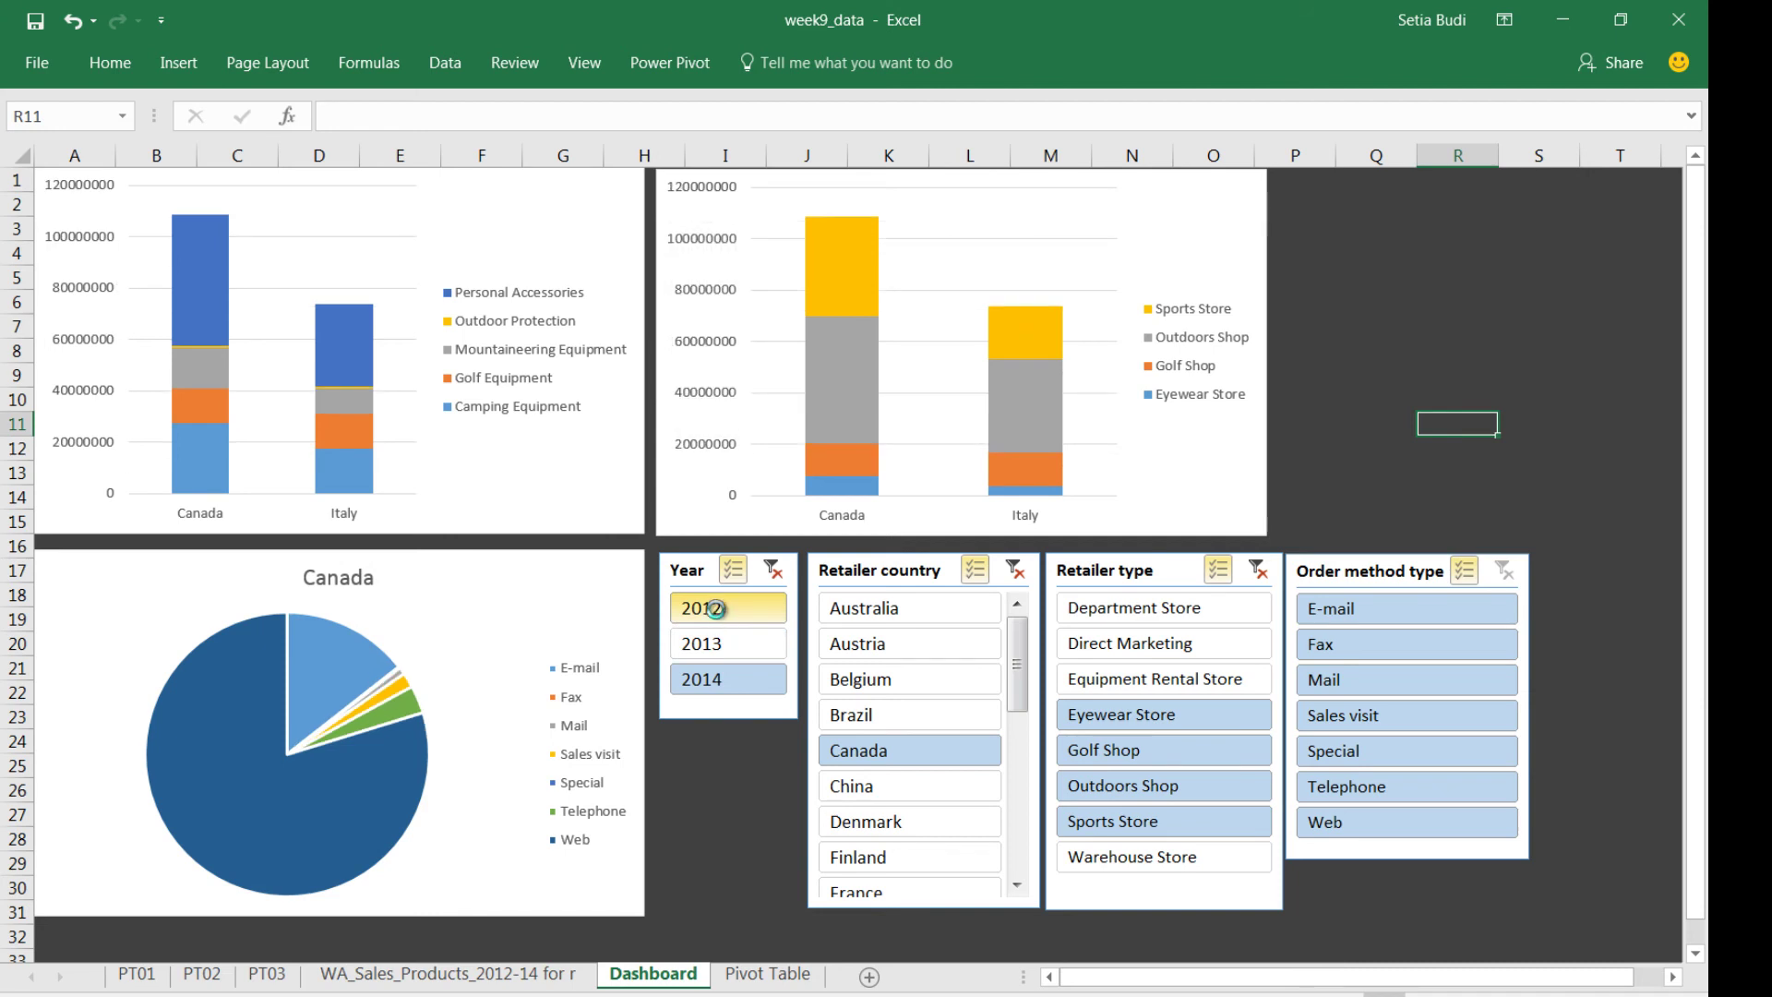
left_click(707, 609, "ctrl")
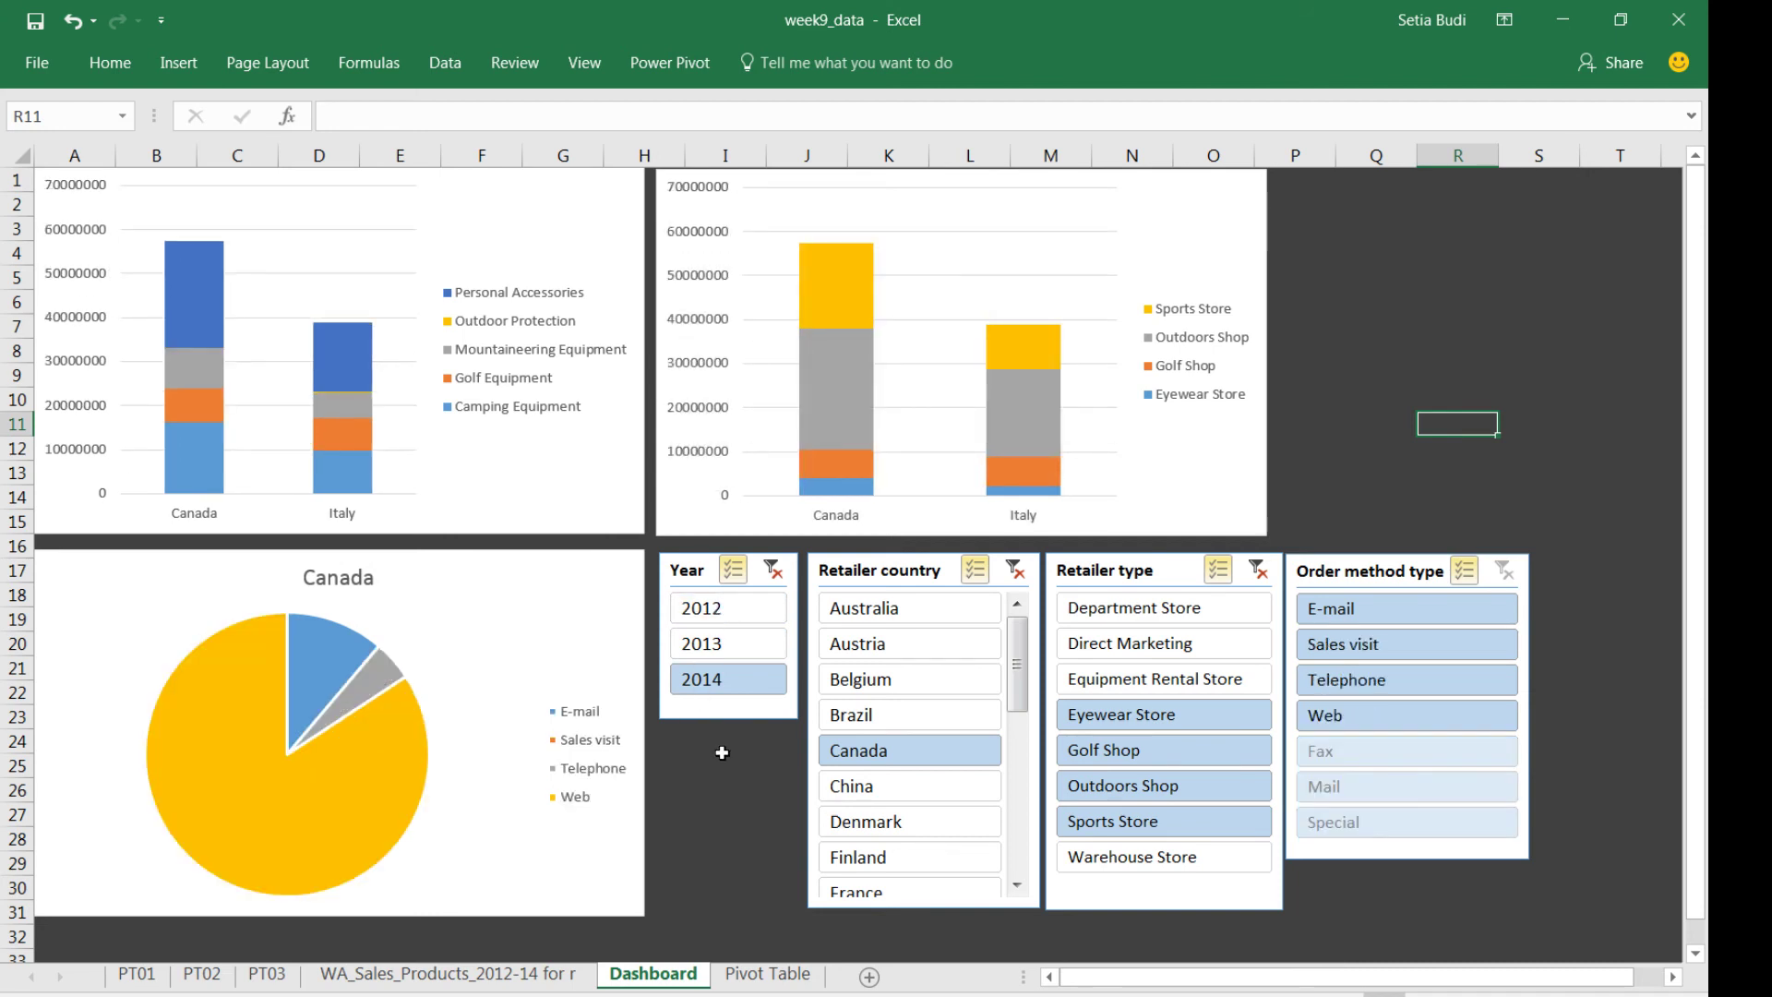
- Add Eyewear, Equipment Rental, Direct Marketing and Department Store retailer types
left_click(1162, 720, "ctrl")
left_click(1147, 680, "ctrl")
left_click(1137, 641, "ctrl")
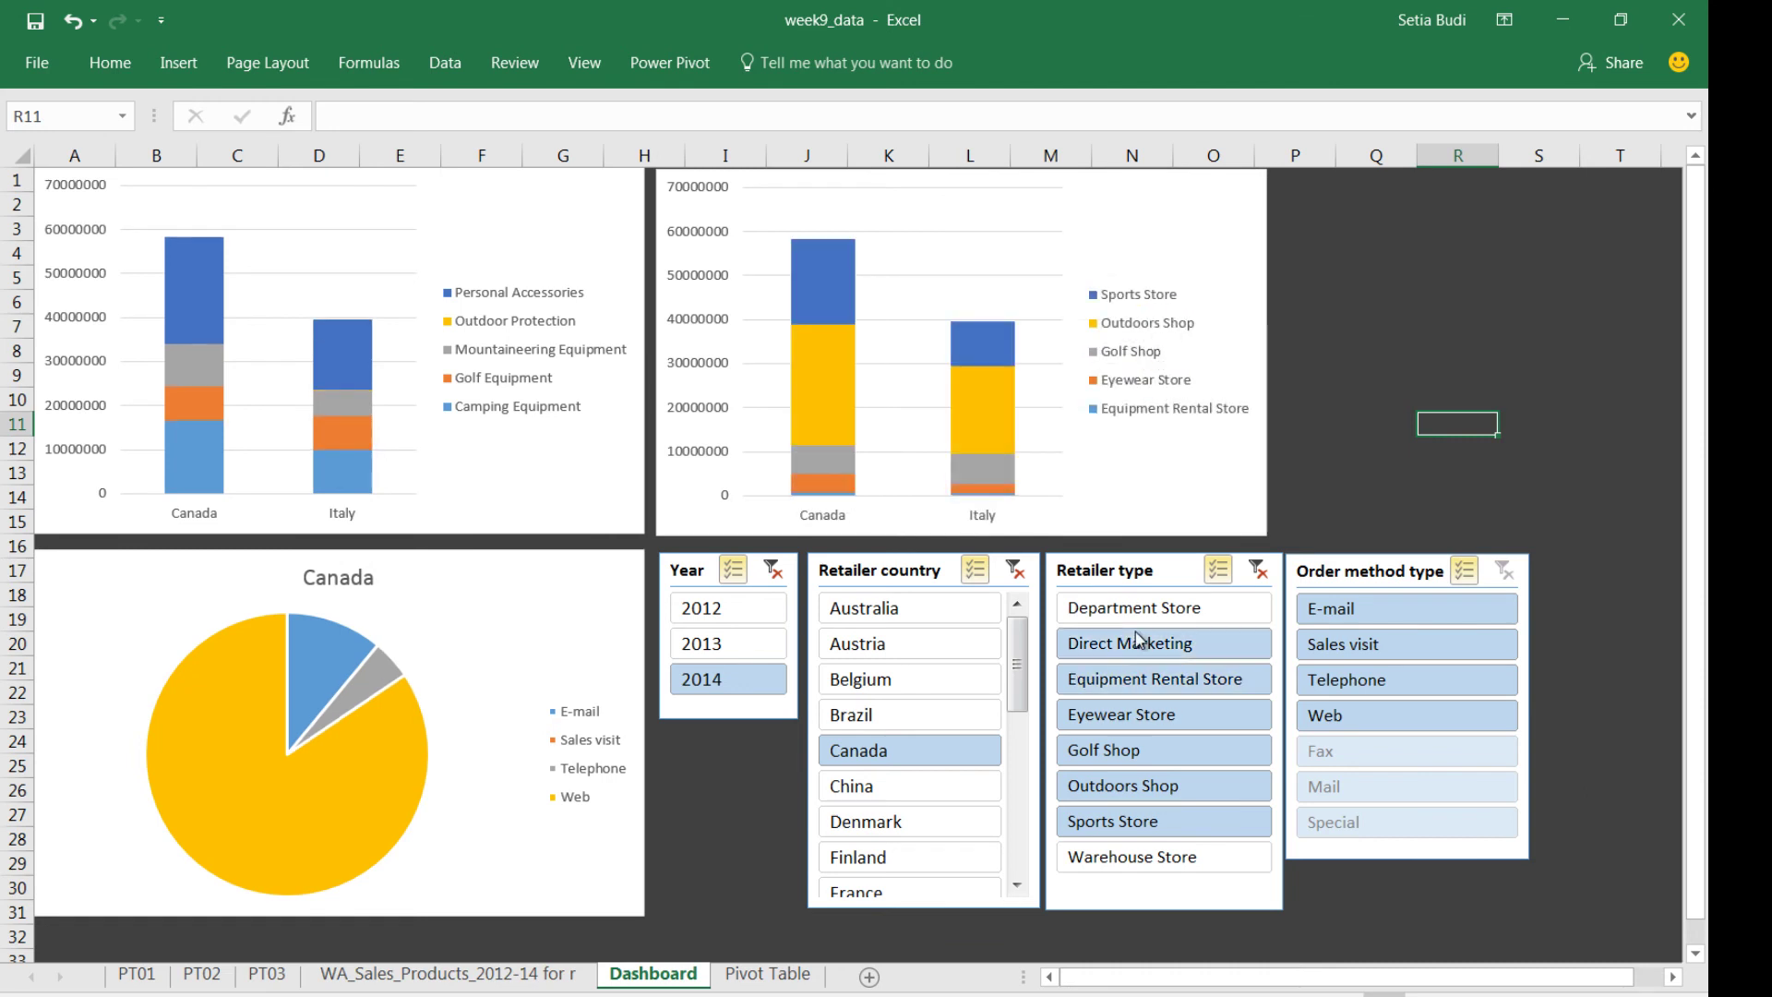
left_click(1144, 609, "ctrl")
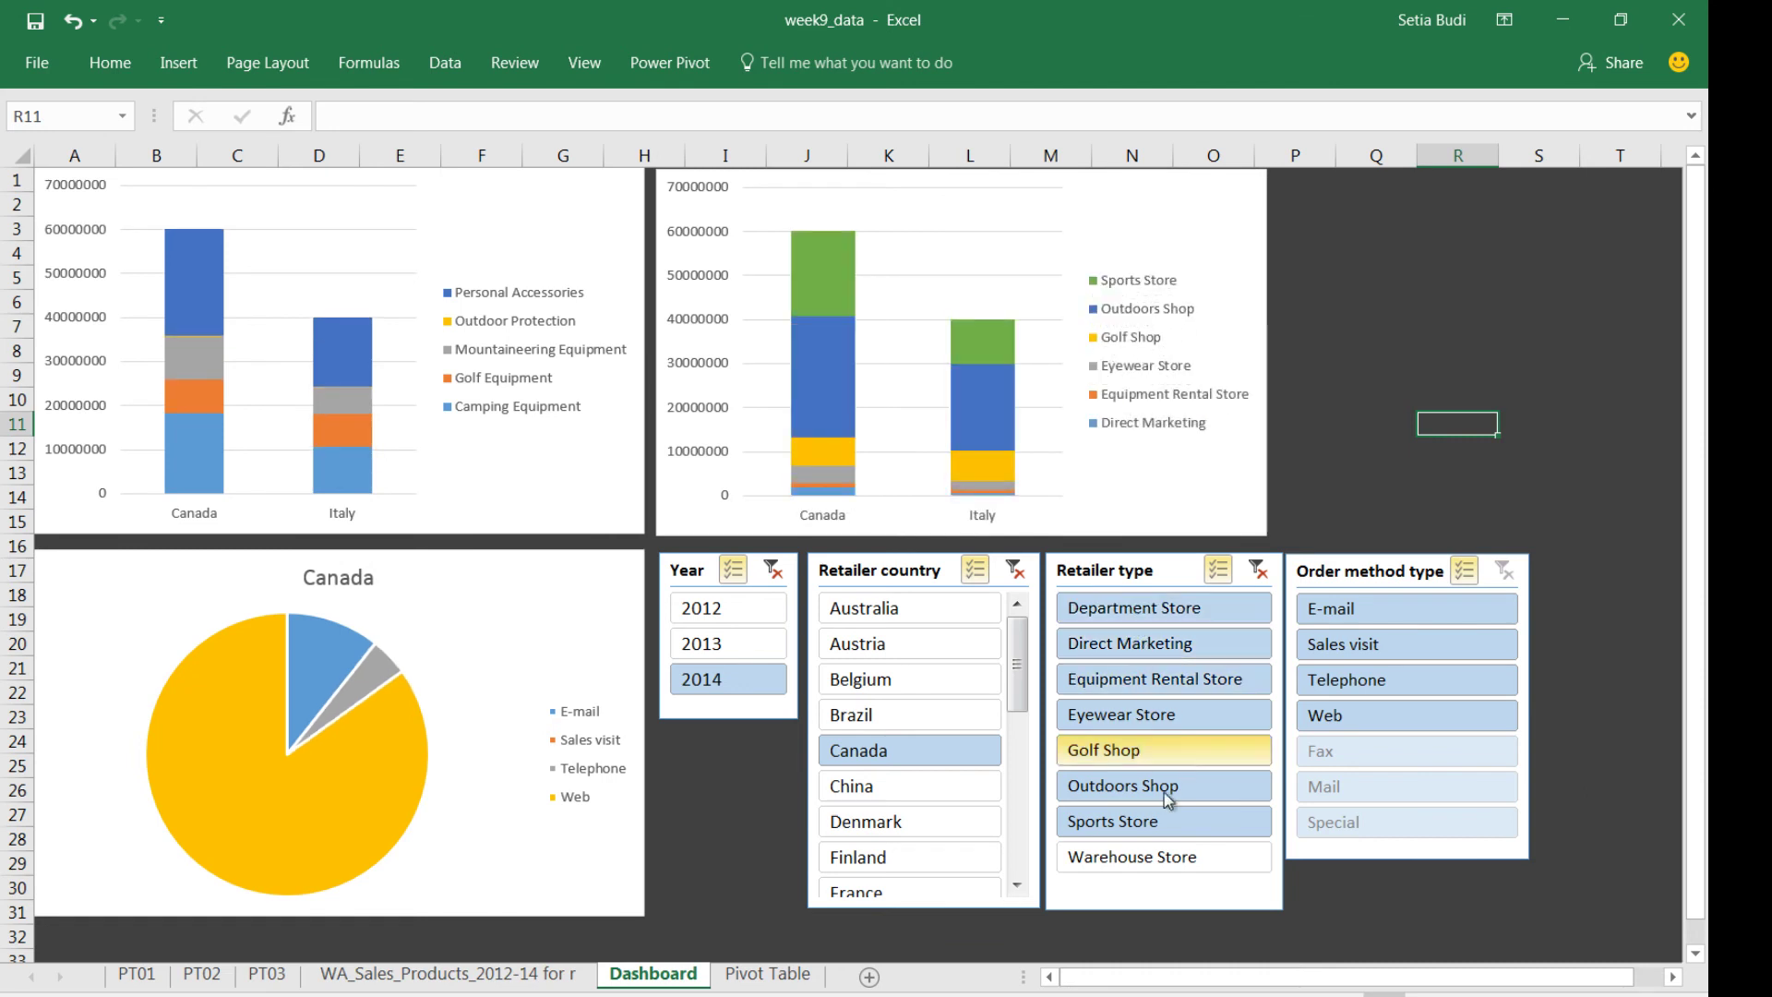
- Add Warehouse Store to the retailer types and read the pie's Web share (86%)
left_click(1188, 860, "ctrl")
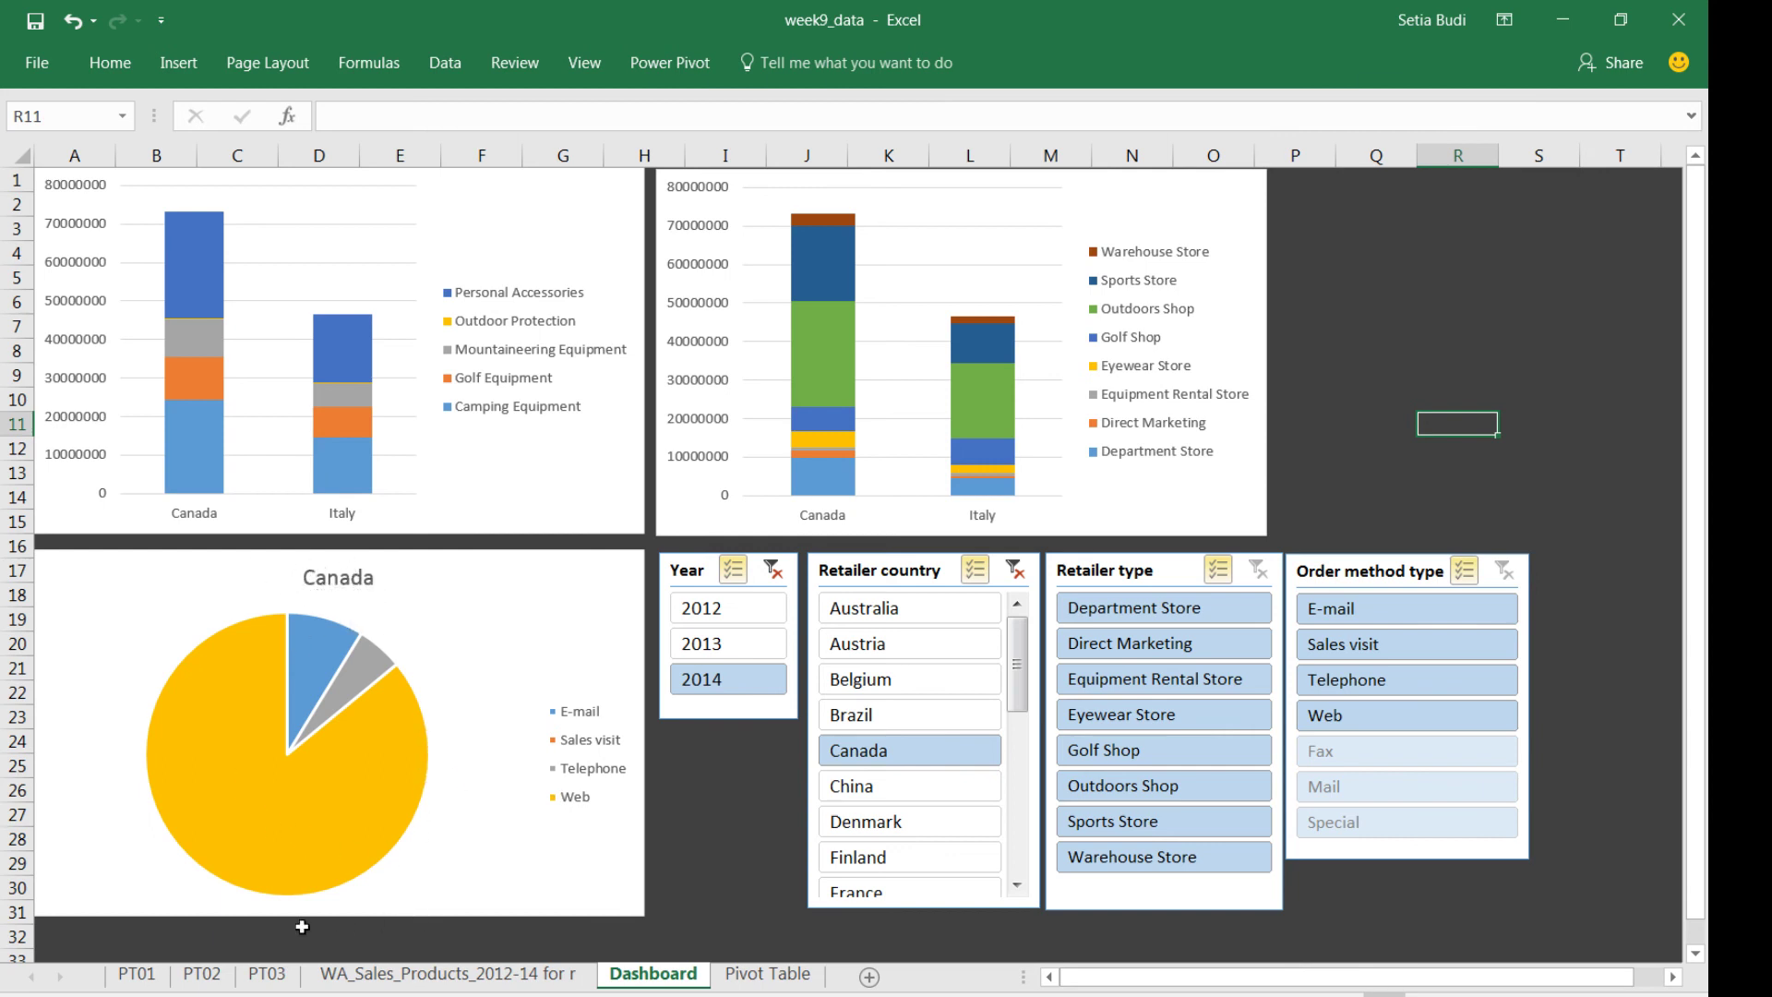
mouse_move(383, 860)
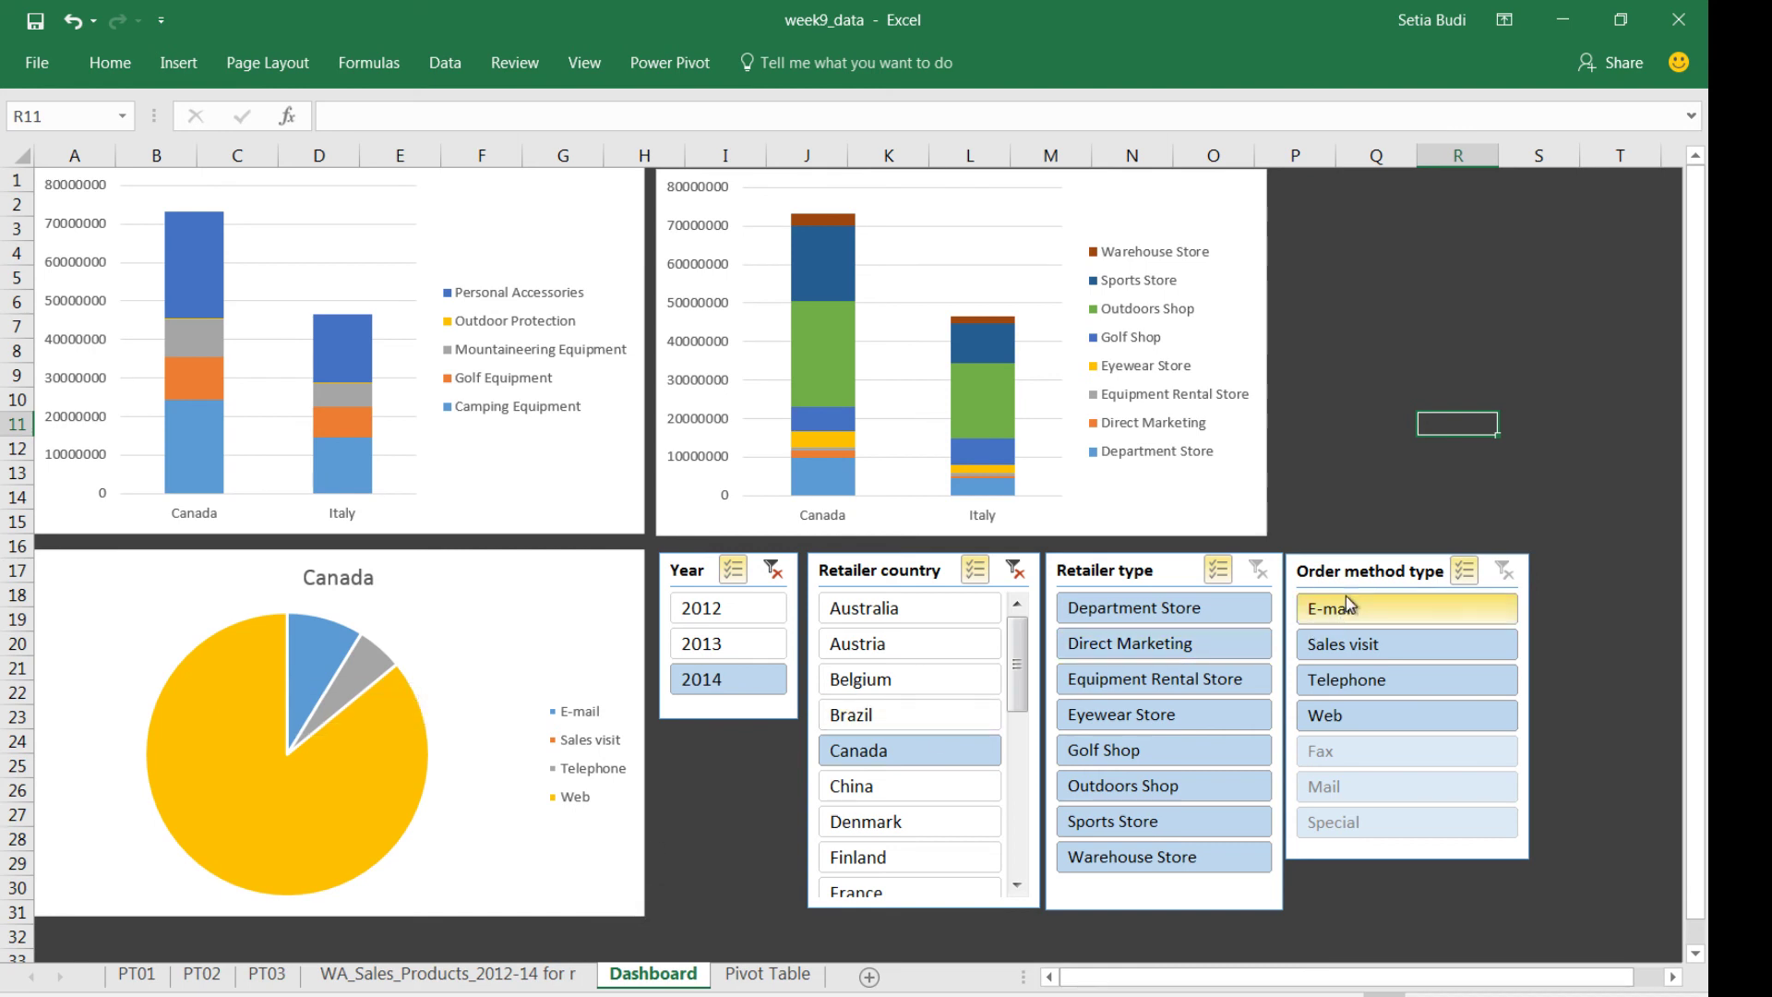
mouse_move(269, 850)
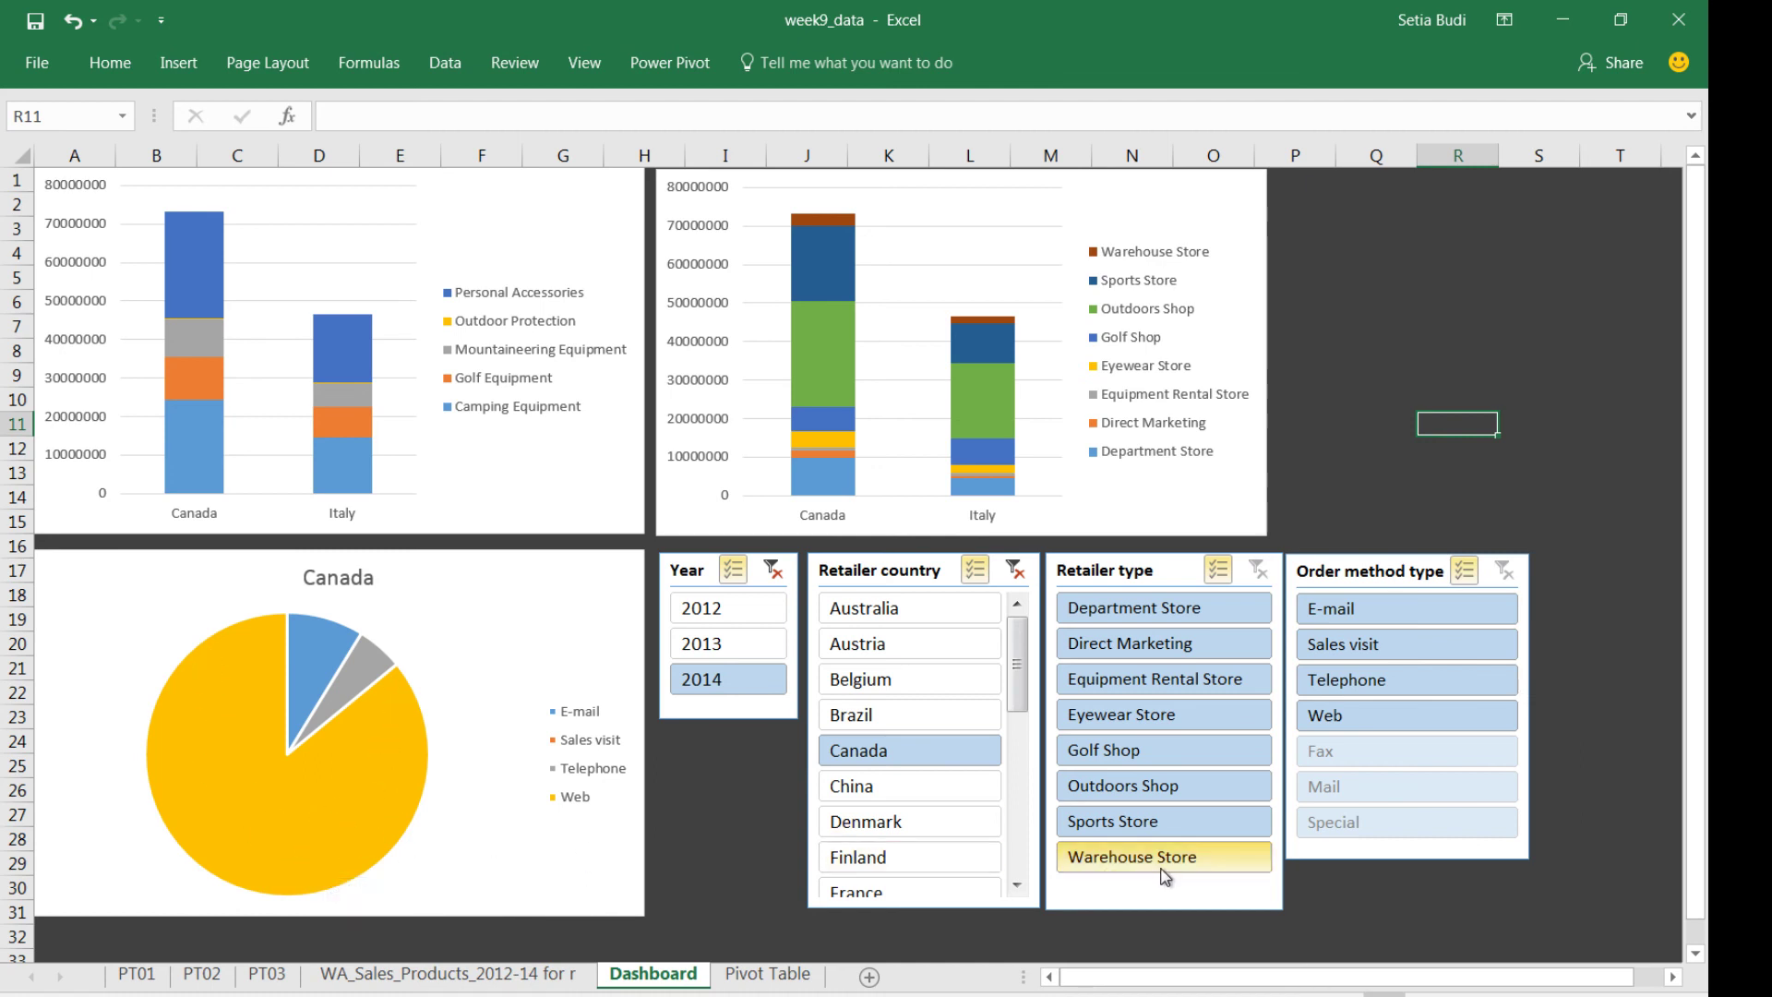
- Deselect retailer types one by one, leaving only Equipment Rental Store
left_click(1133, 720)
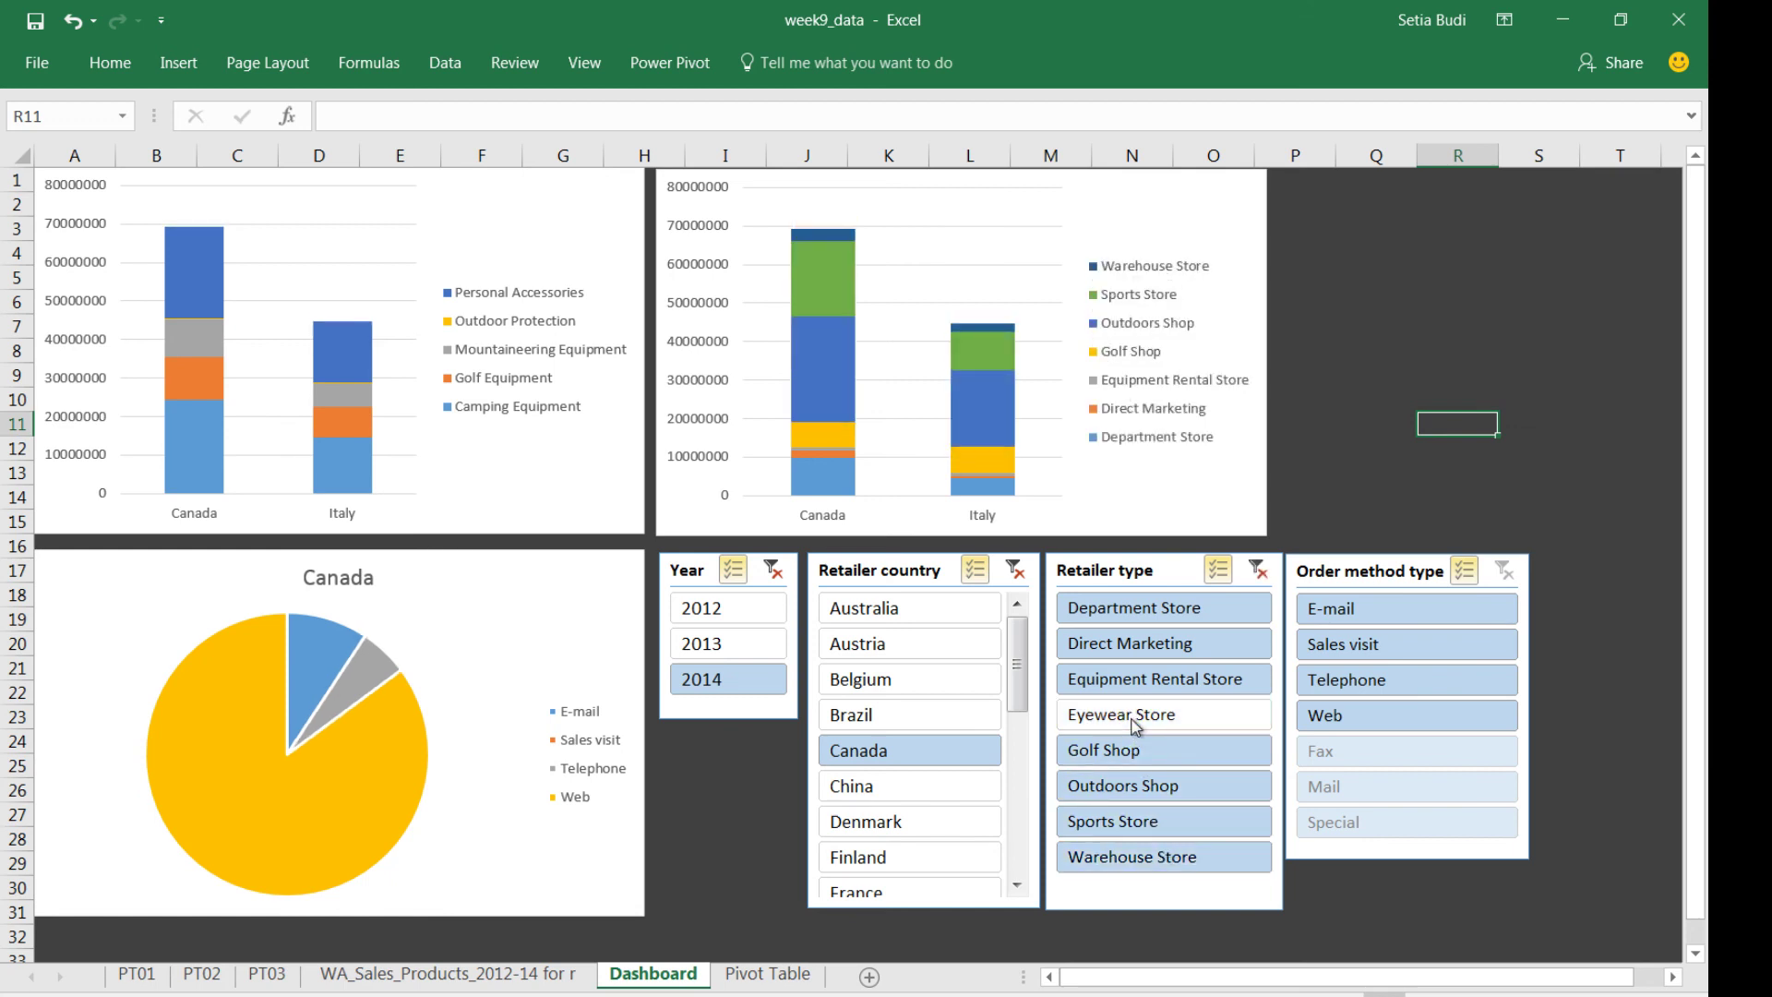
left_click(1126, 685)
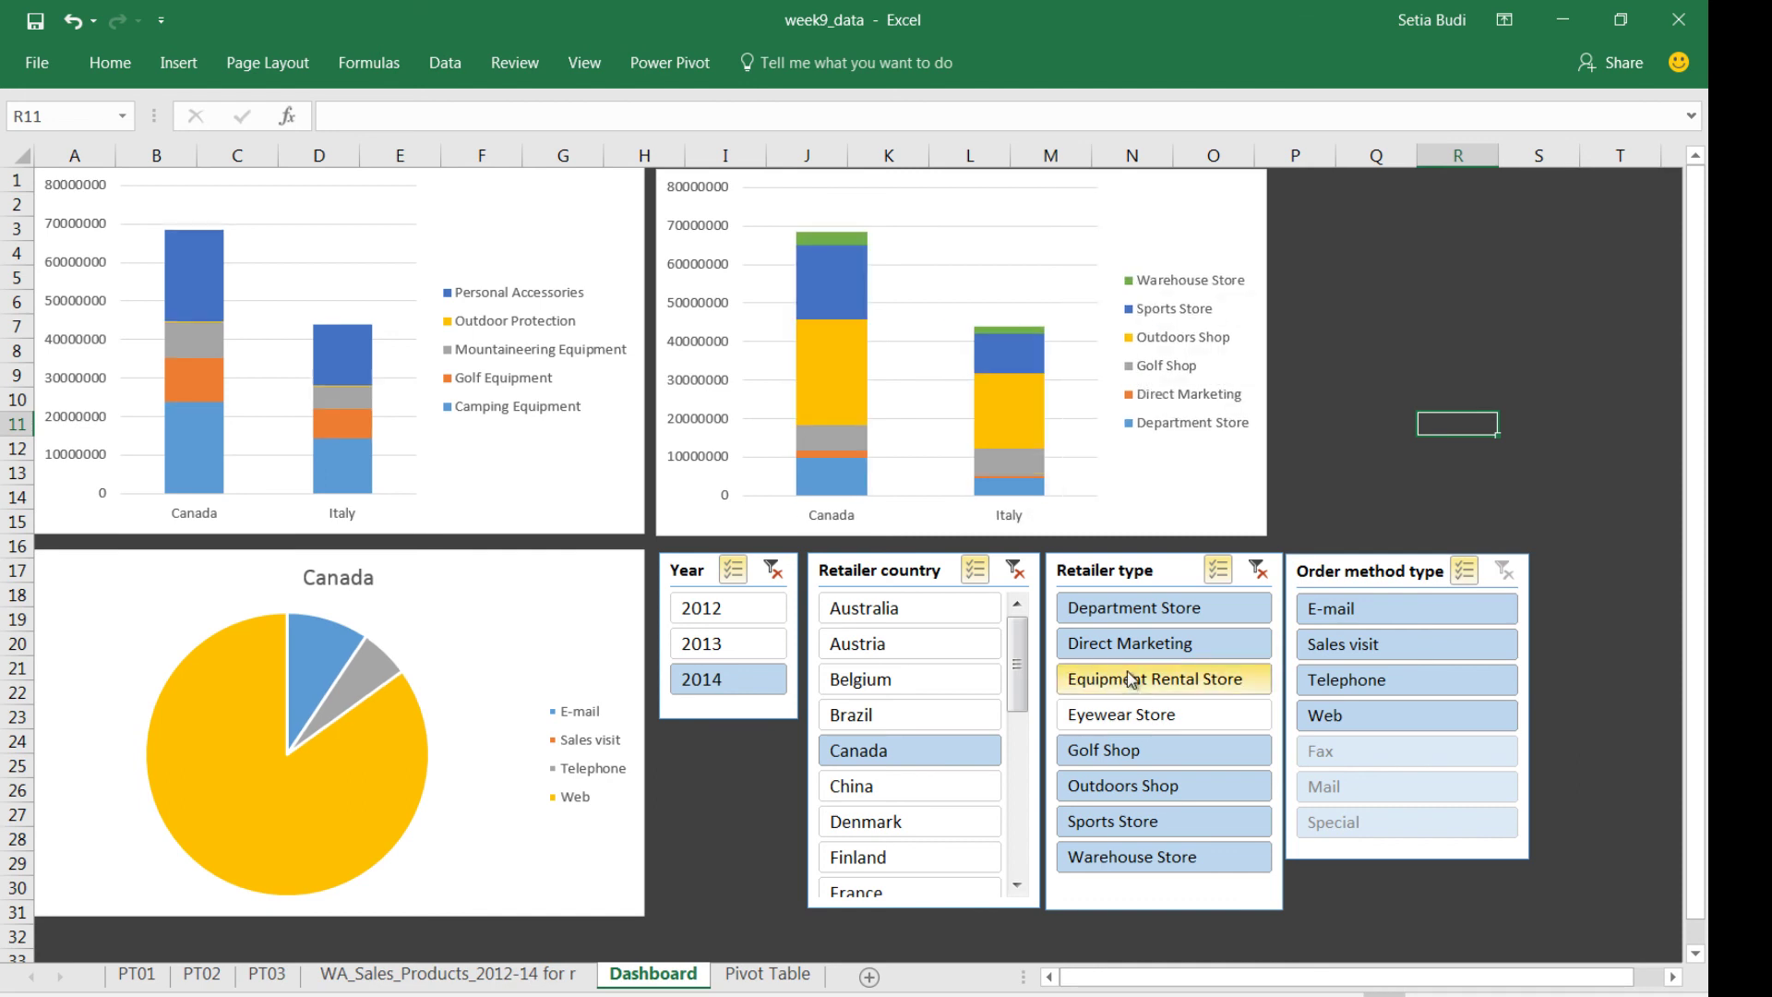
left_click(1130, 643)
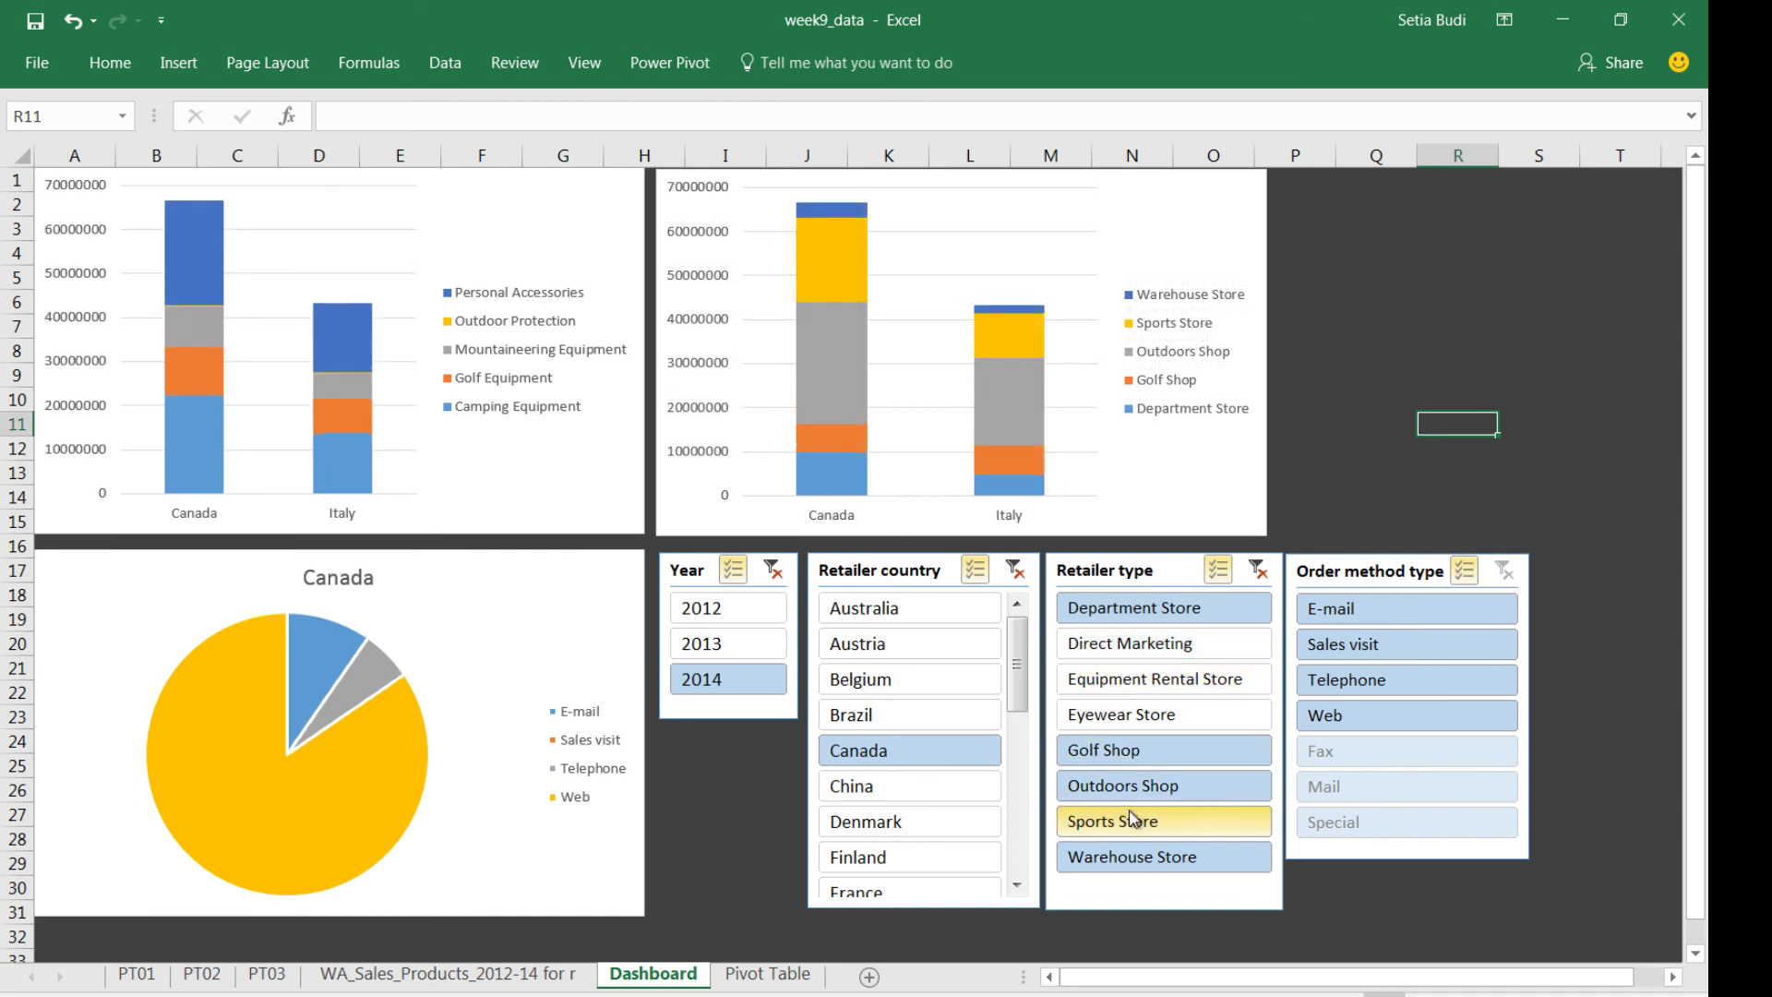
left_click(1135, 824)
left_click(1135, 867)
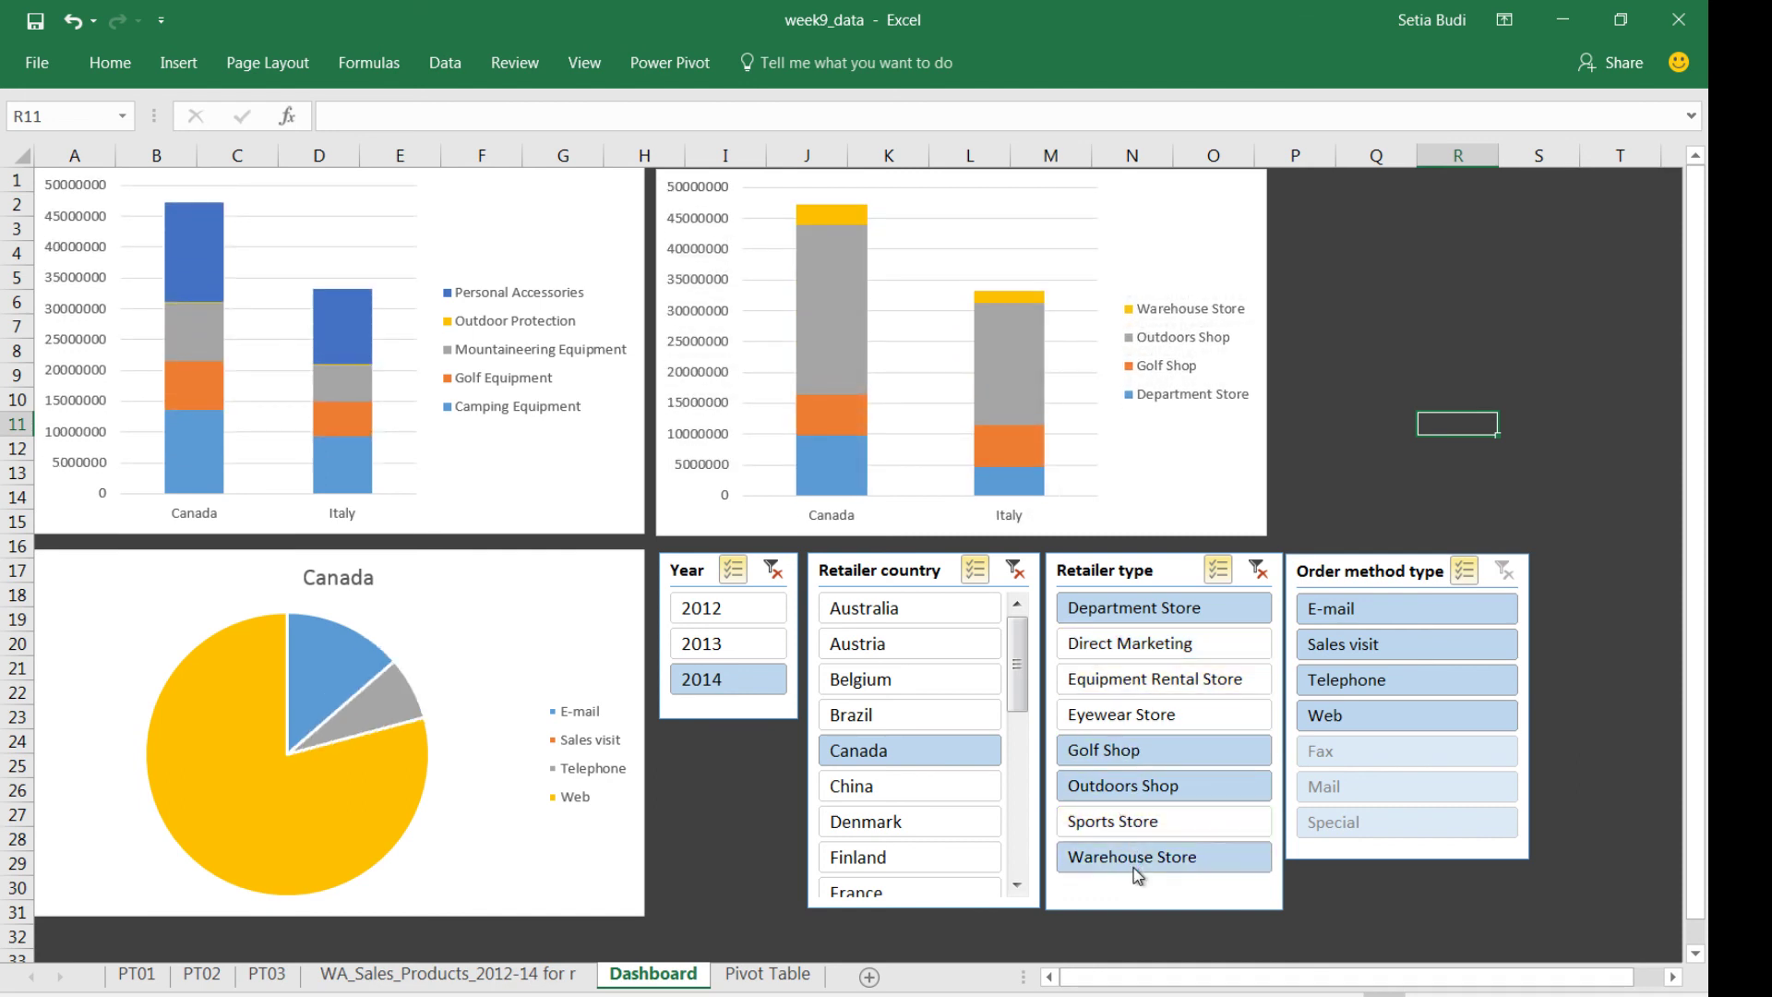
left_click(1119, 611)
left_click(1120, 751)
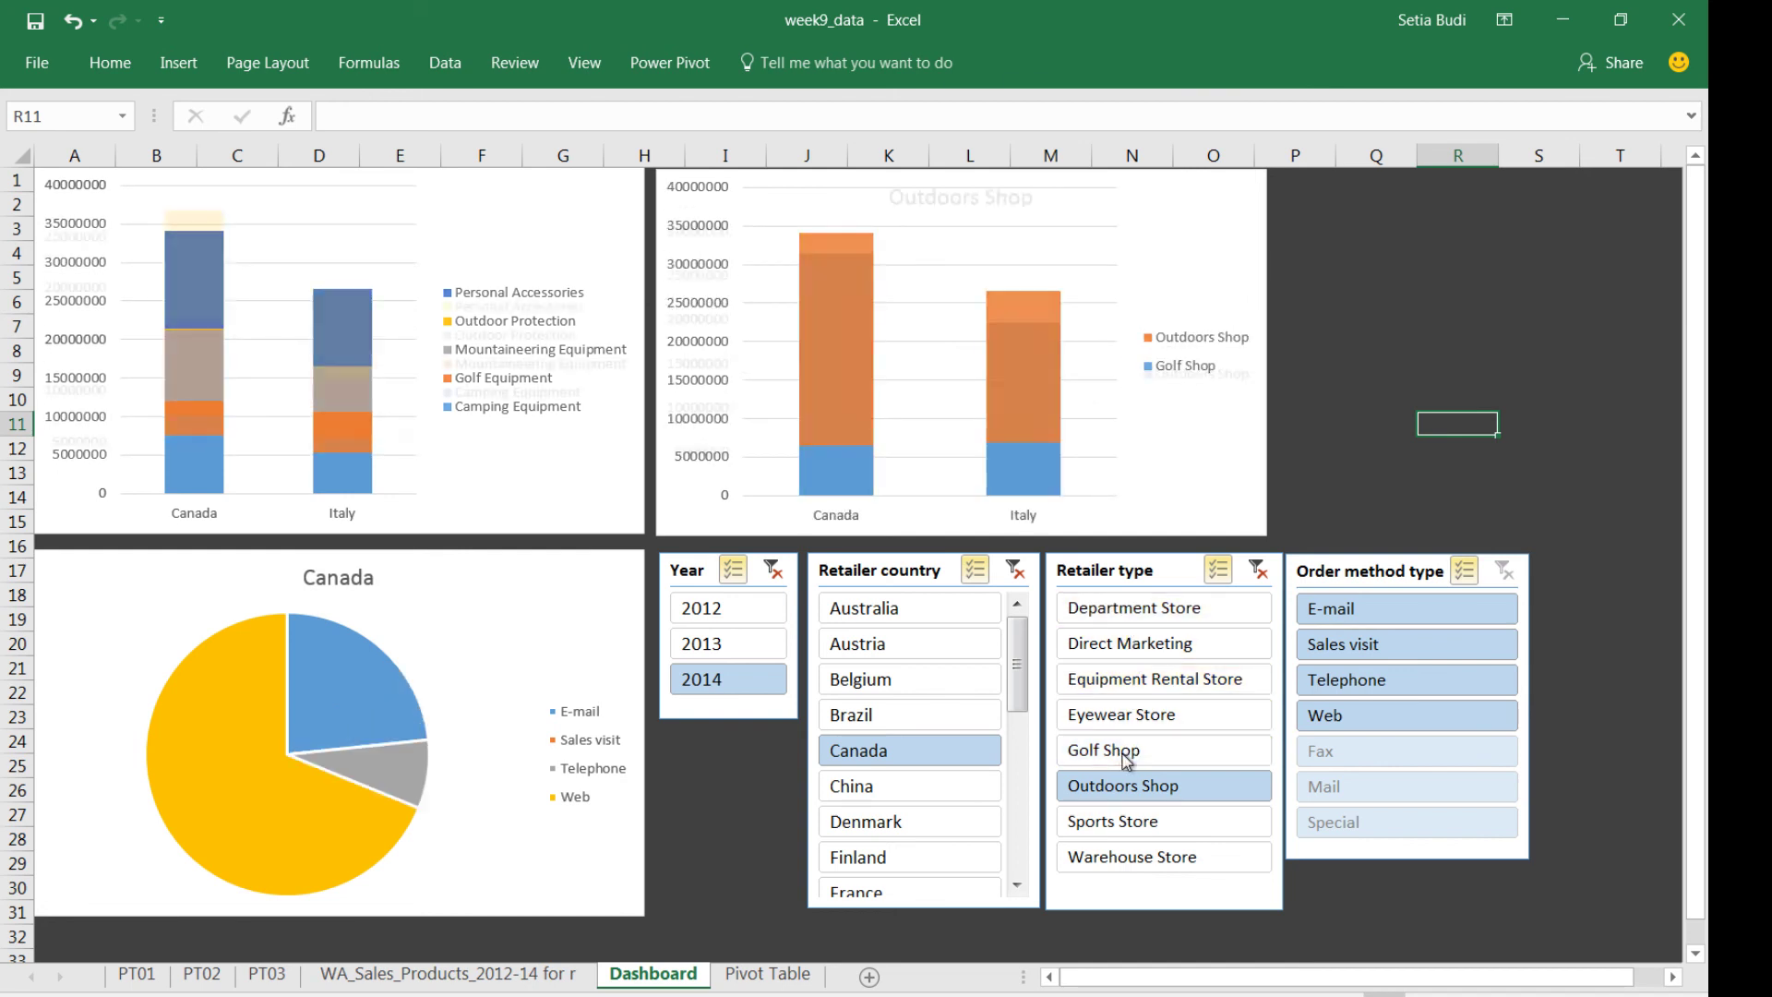
left_click(1135, 680)
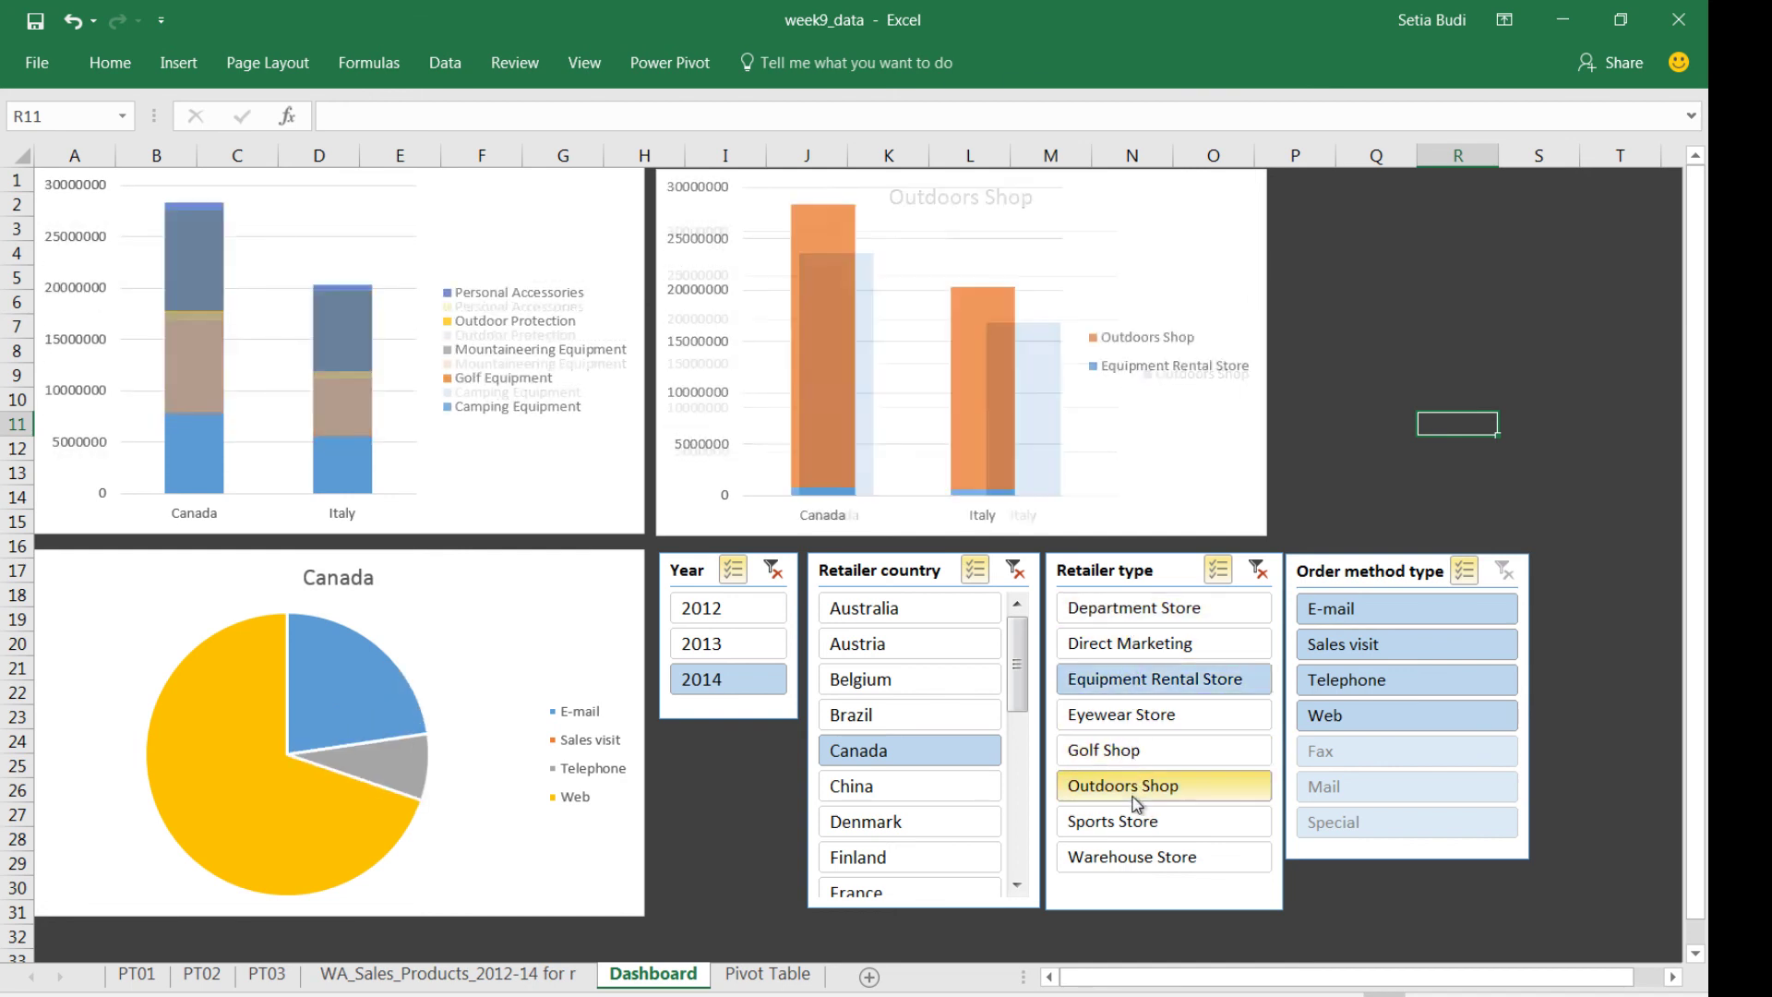
left_click(1134, 794)
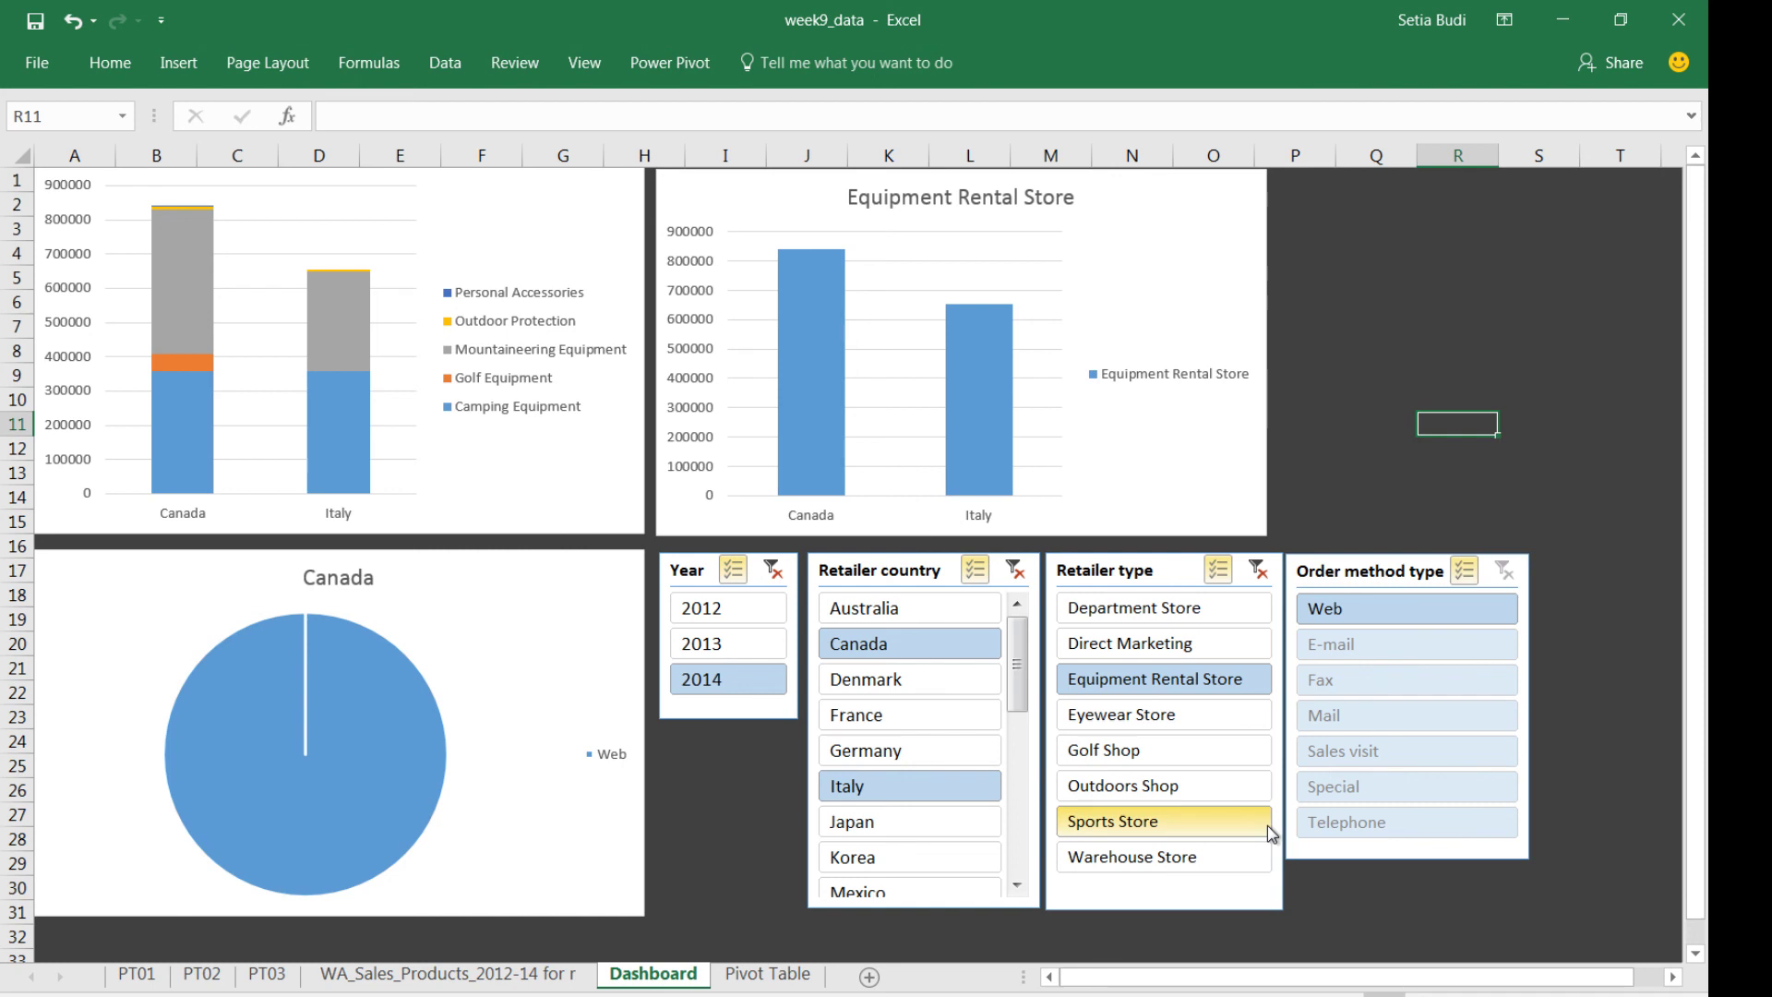
- Add Golf Shop, Outdoors Shop, Sports Store and Department Store, and include 2013 and 2012
left_click(1158, 749)
left_click(1154, 790)
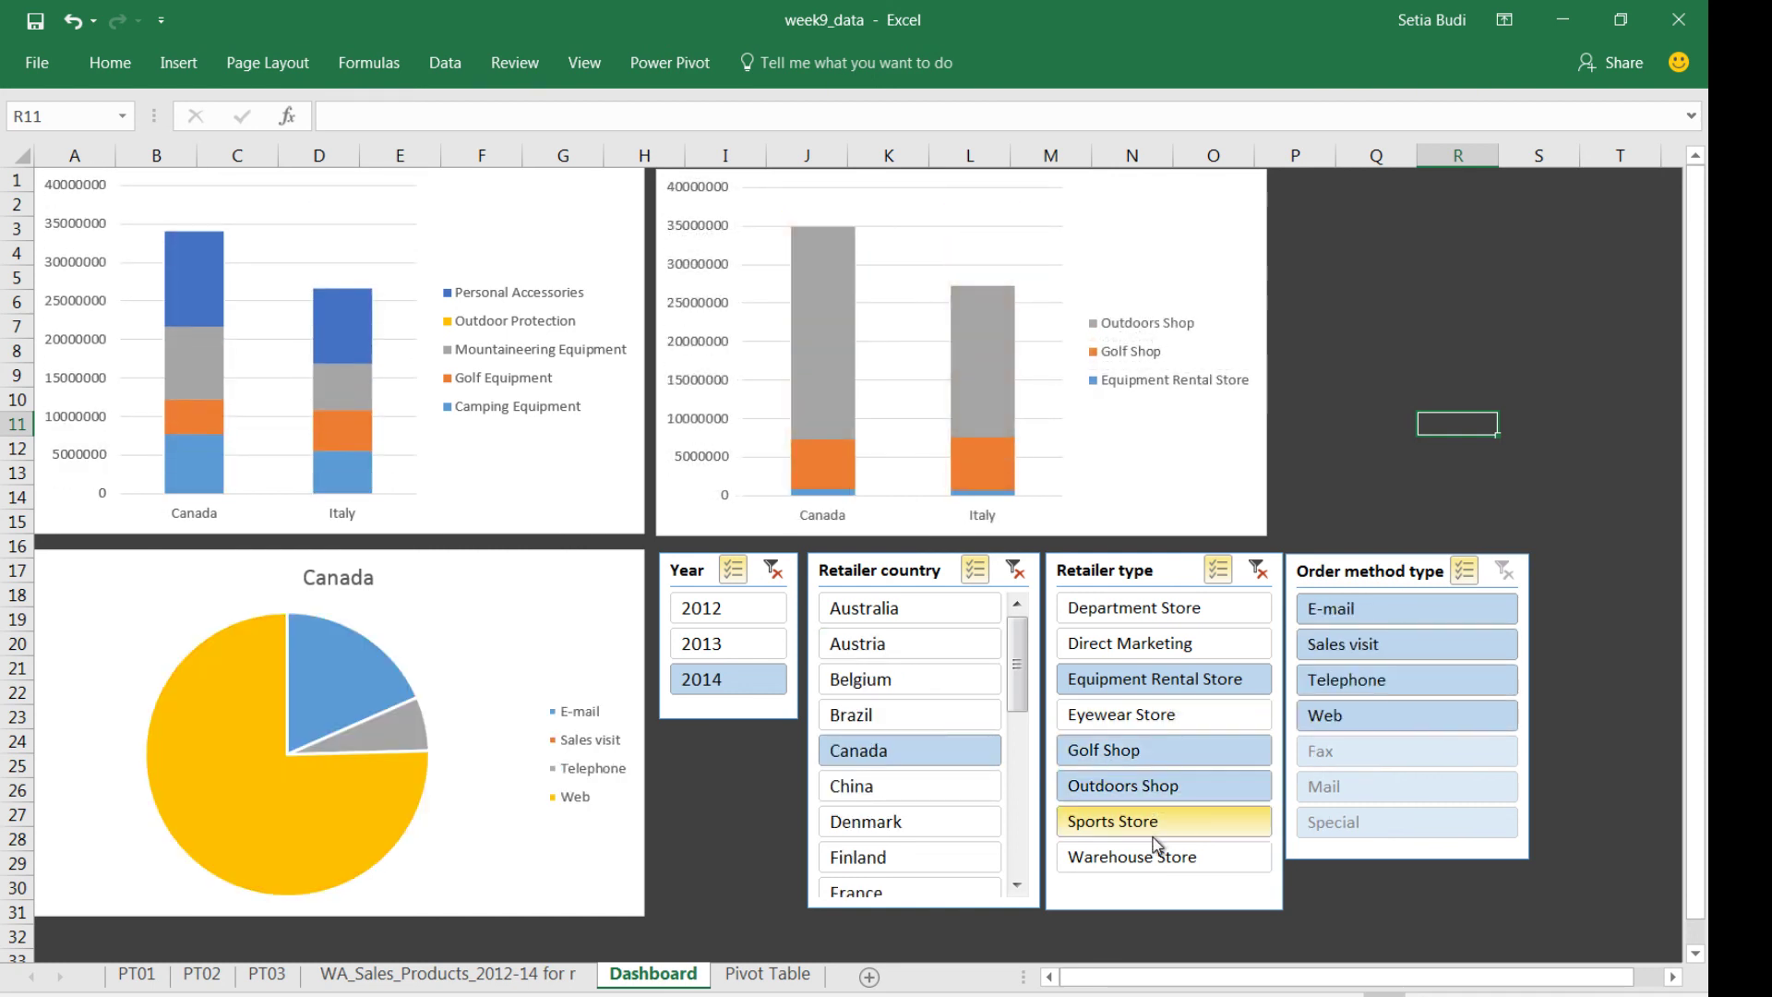
left_click(1153, 826)
left_click(1144, 616)
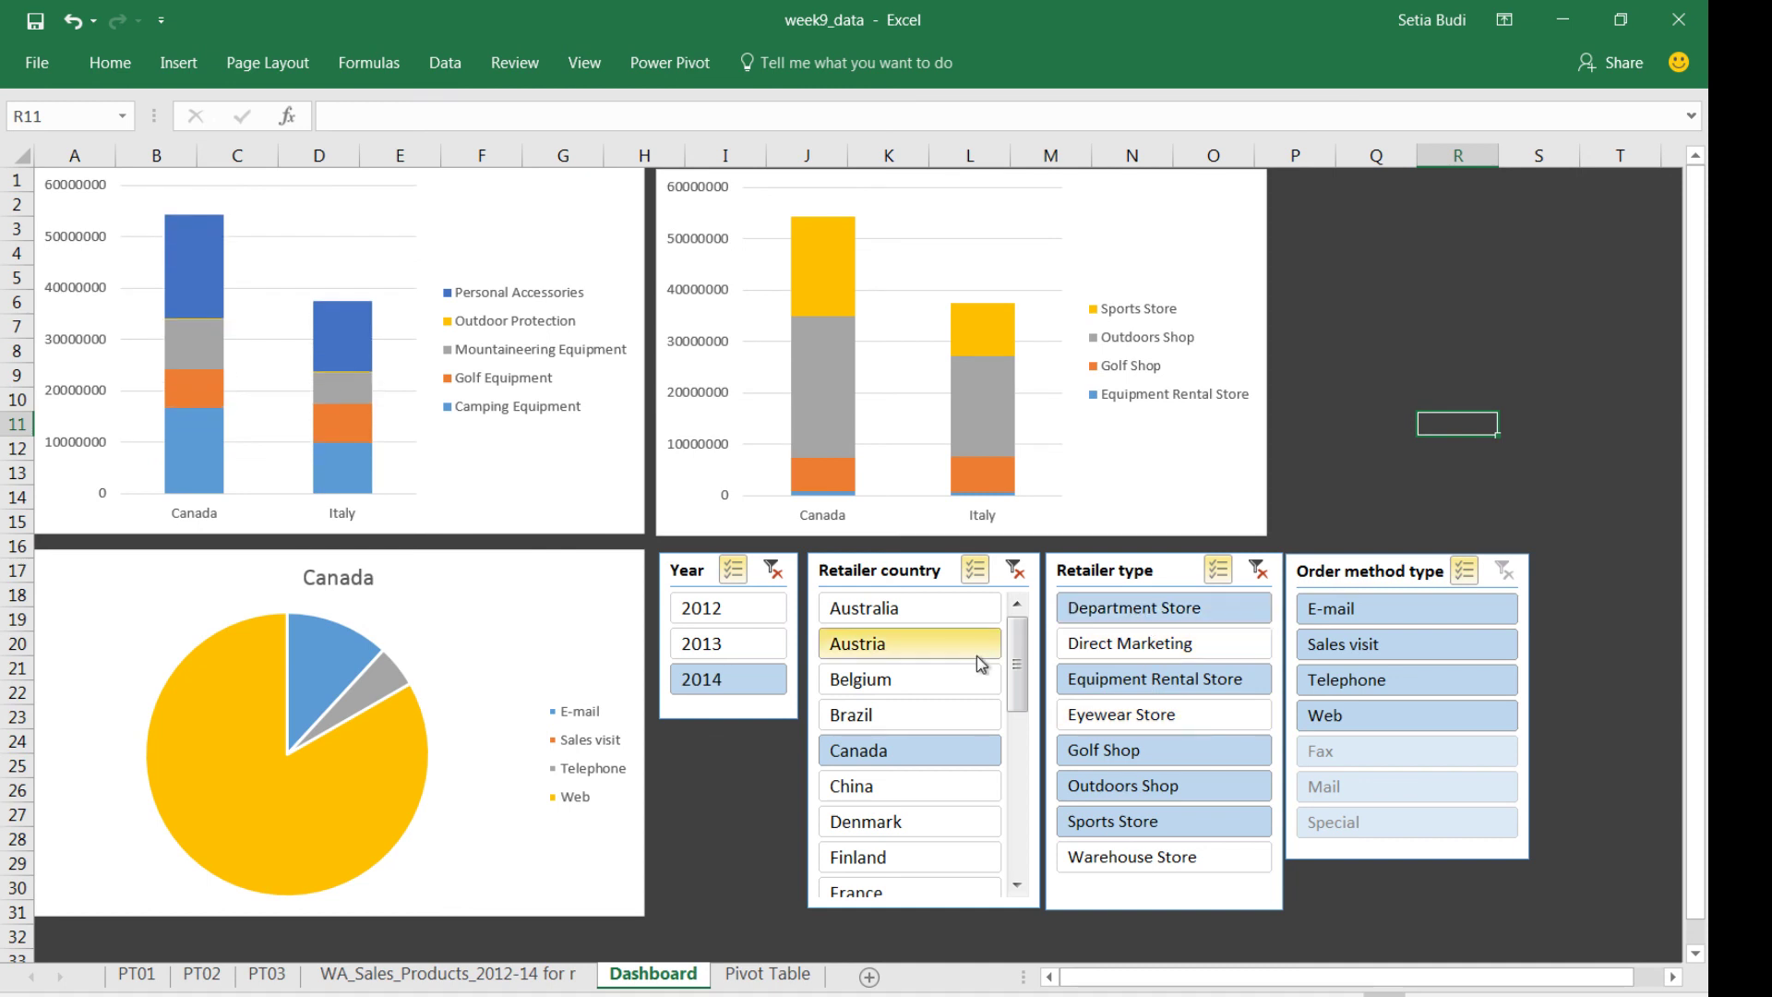
left_click(724, 643)
left_click(724, 609)
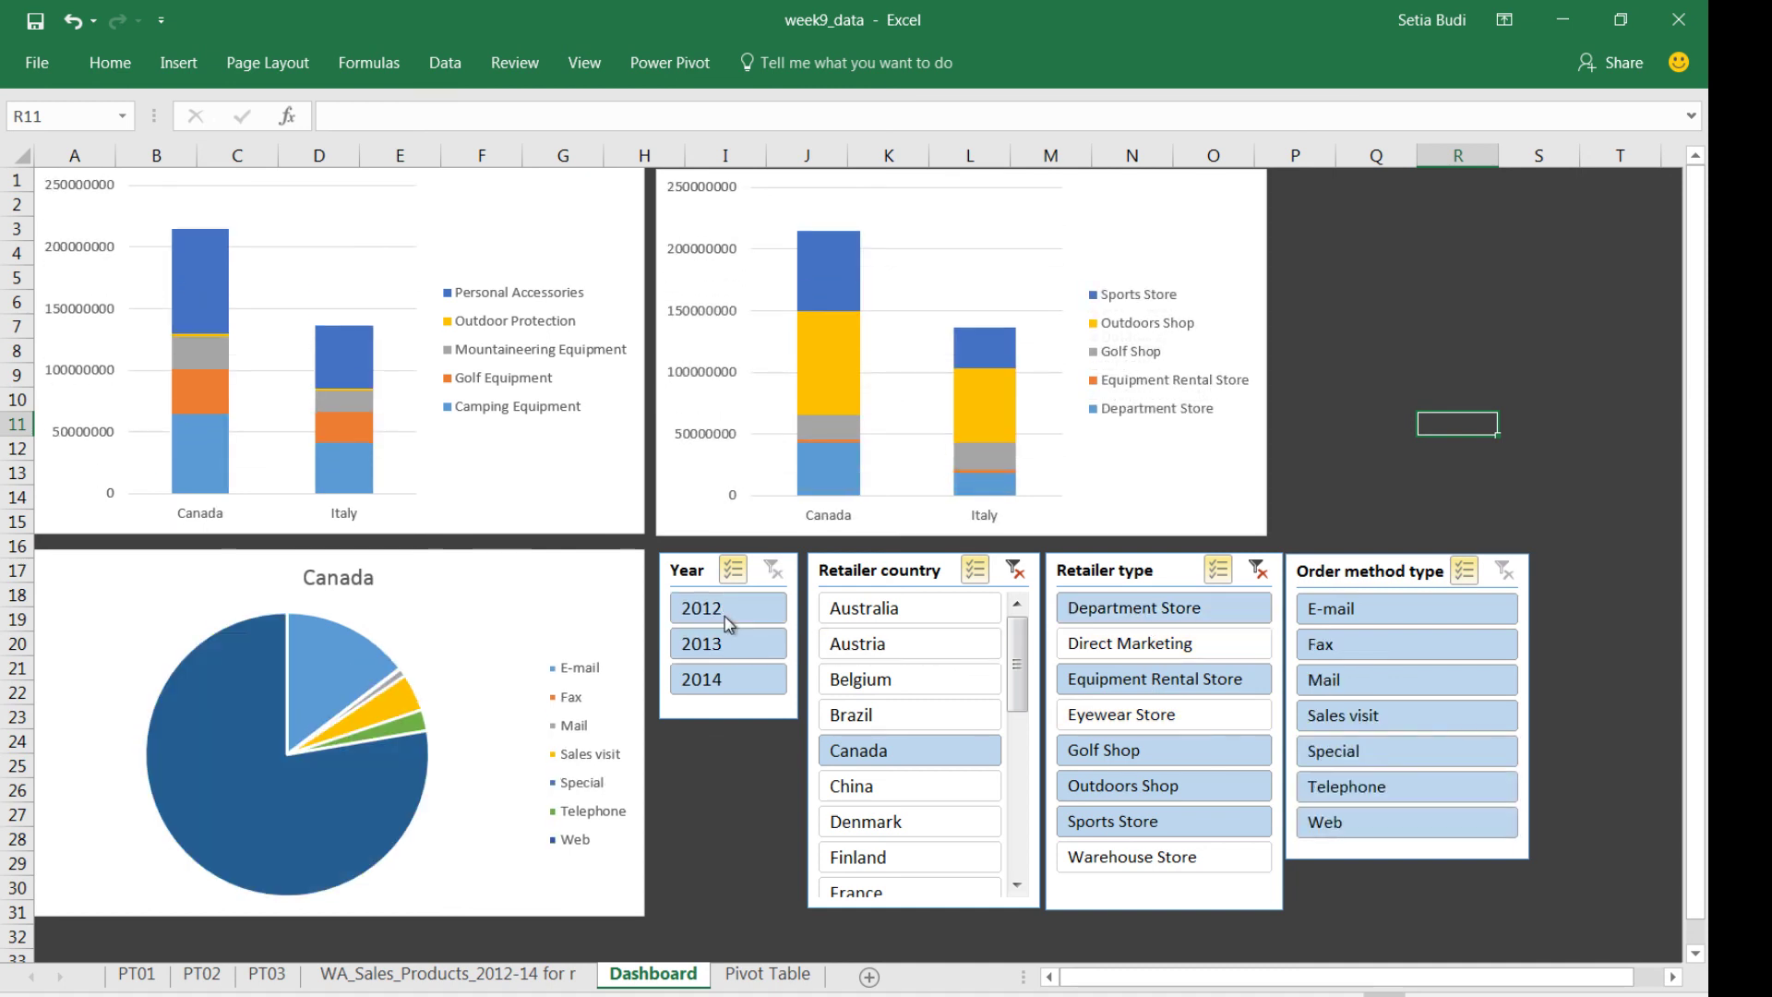